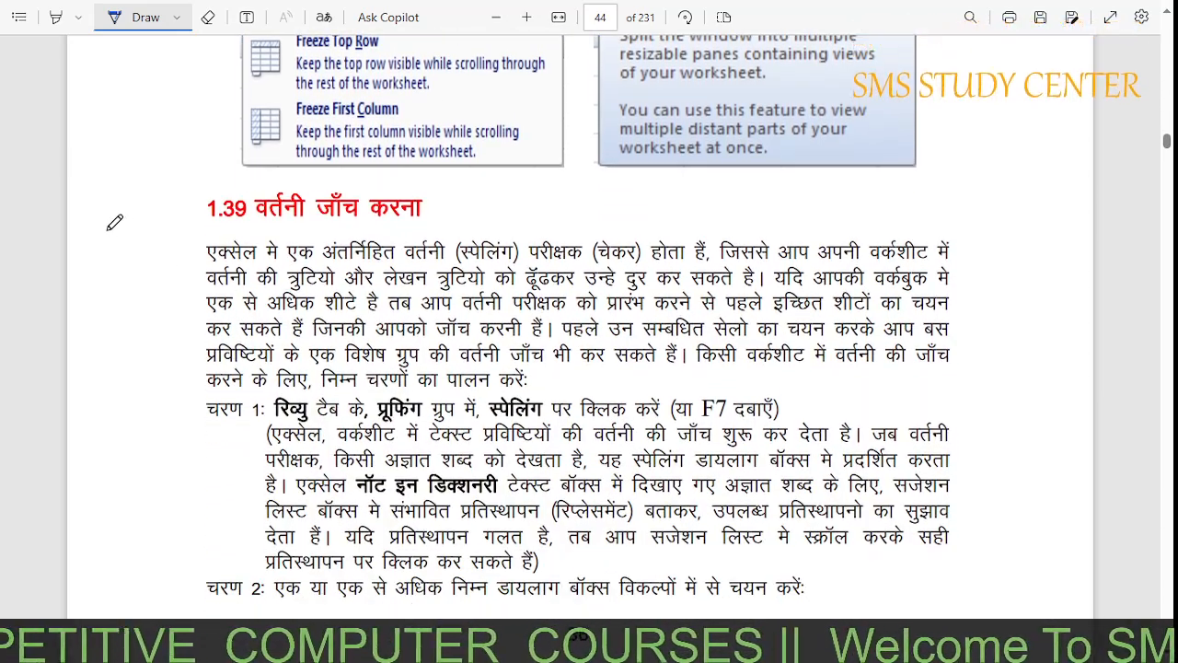
# Draw tick marks beside heading 1.39 and its step 1, and a freehand box in the margin at the end of step 1.
pyautogui.moveTo(122, 212)
pyautogui.mouseDown()
pyautogui.moveTo(149, 241)
pyautogui.moveTo(204, 188)
pyautogui.mouseUp()
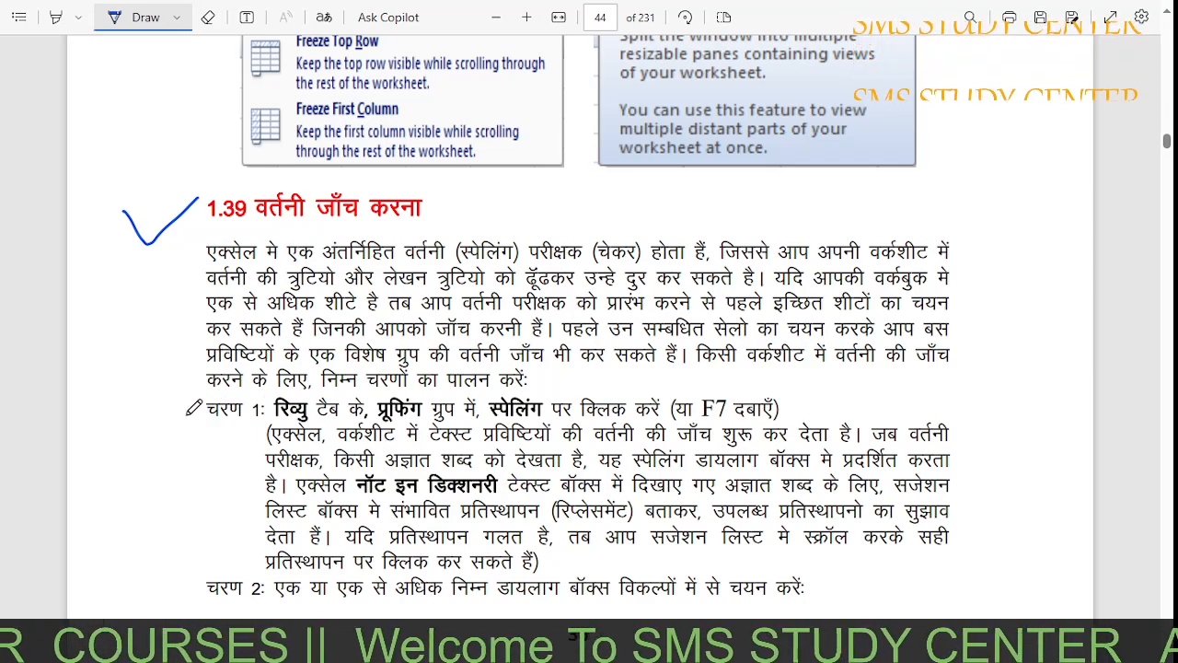
pyautogui.moveTo(159, 412)
pyautogui.mouseDown()
pyautogui.moveTo(171, 457)
pyautogui.moveTo(214, 384)
pyautogui.mouseUp()
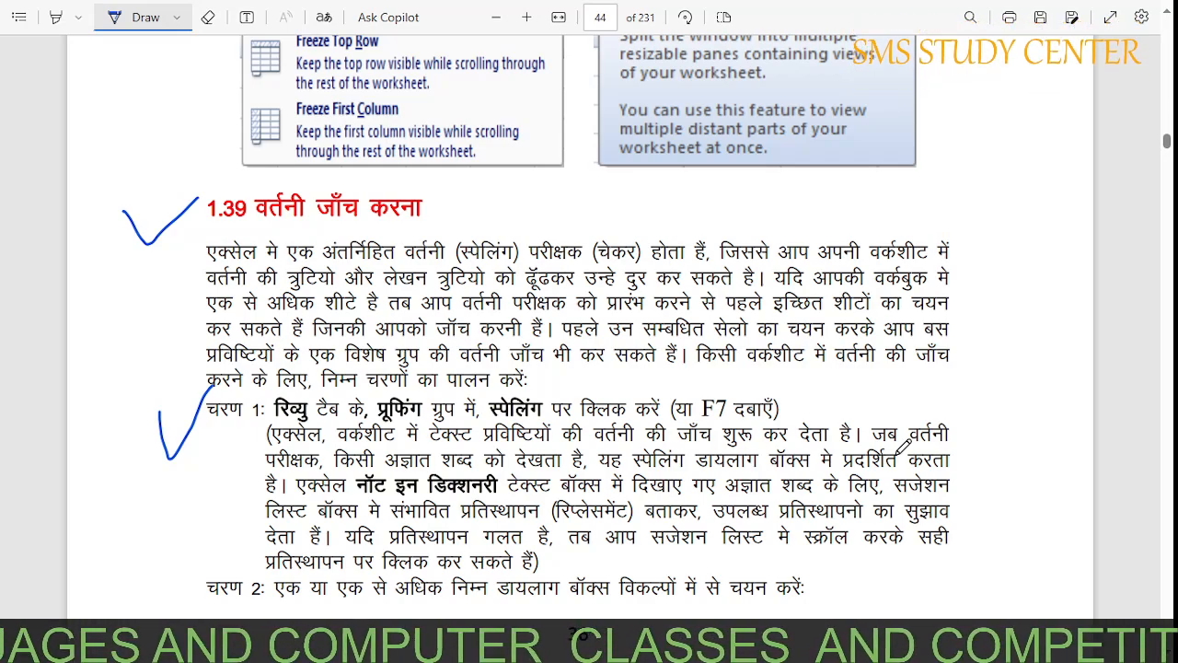
pyautogui.moveTo(948, 386)
pyautogui.mouseDown()
pyautogui.moveTo(974, 451)
pyautogui.moveTo(1089, 438)
pyautogui.moveTo(1082, 364)
pyautogui.moveTo(945, 388)
pyautogui.mouseUp()
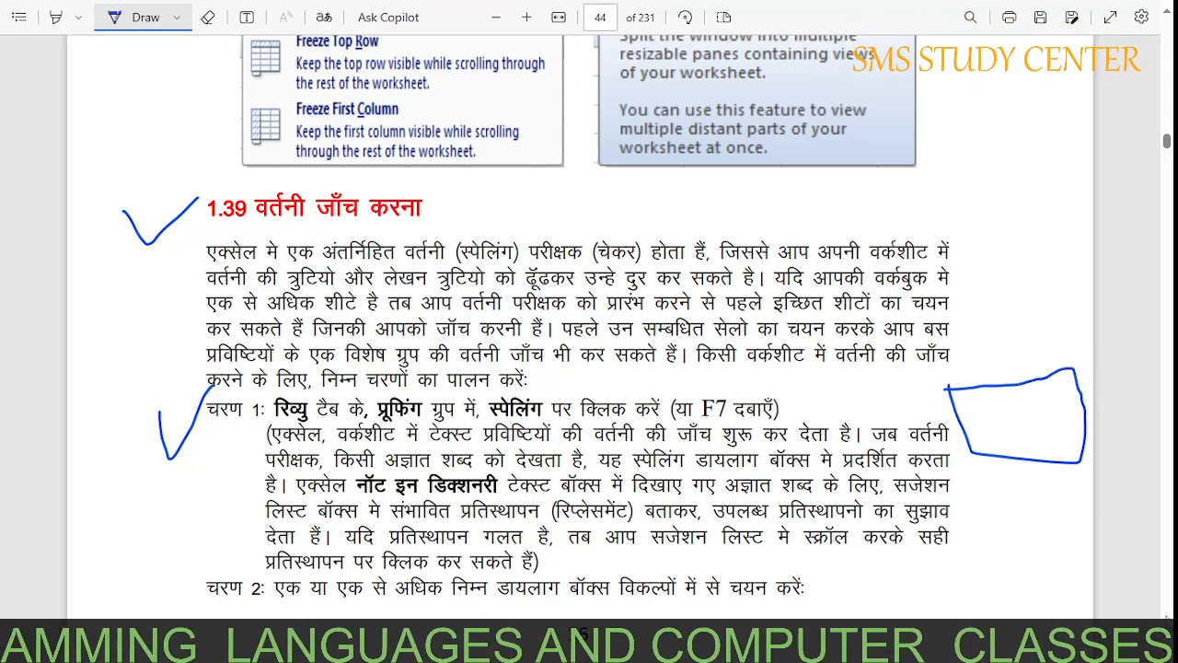
# Ink tick marks on Ignore Once, Ignore All, Add to Dictionary, Change, Change All and AutoCorrect in the Spelling dialog picture on page 45.
pyautogui.scroll(-6, 589, 331)
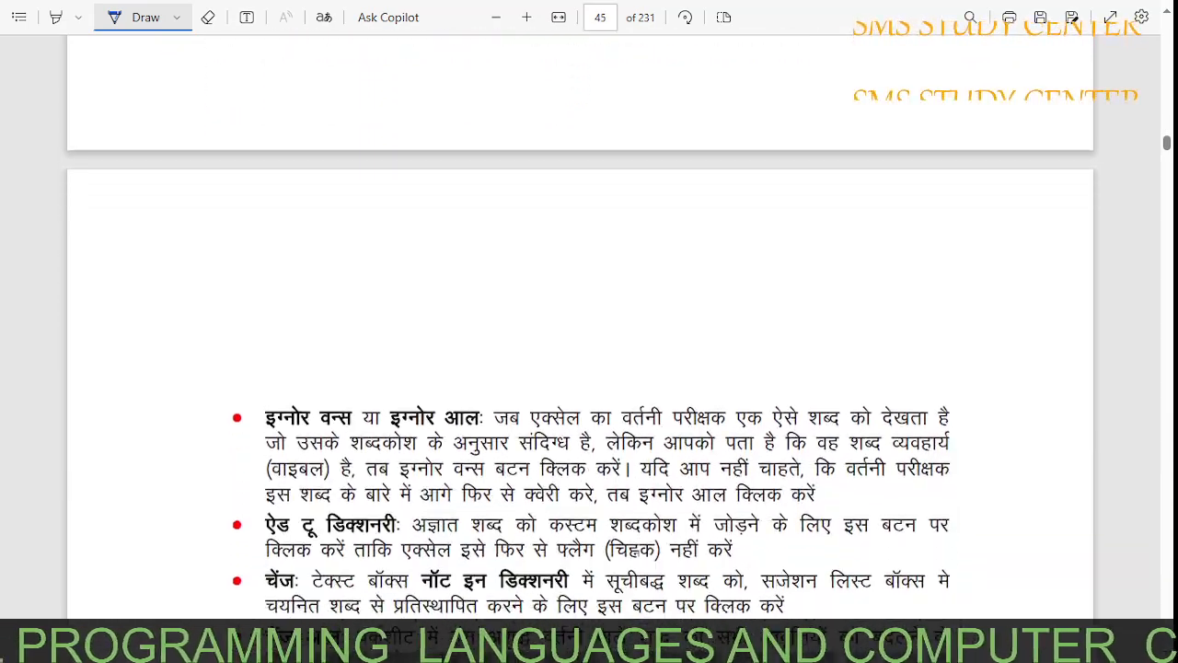
pyautogui.scroll(-4, 589, 332)
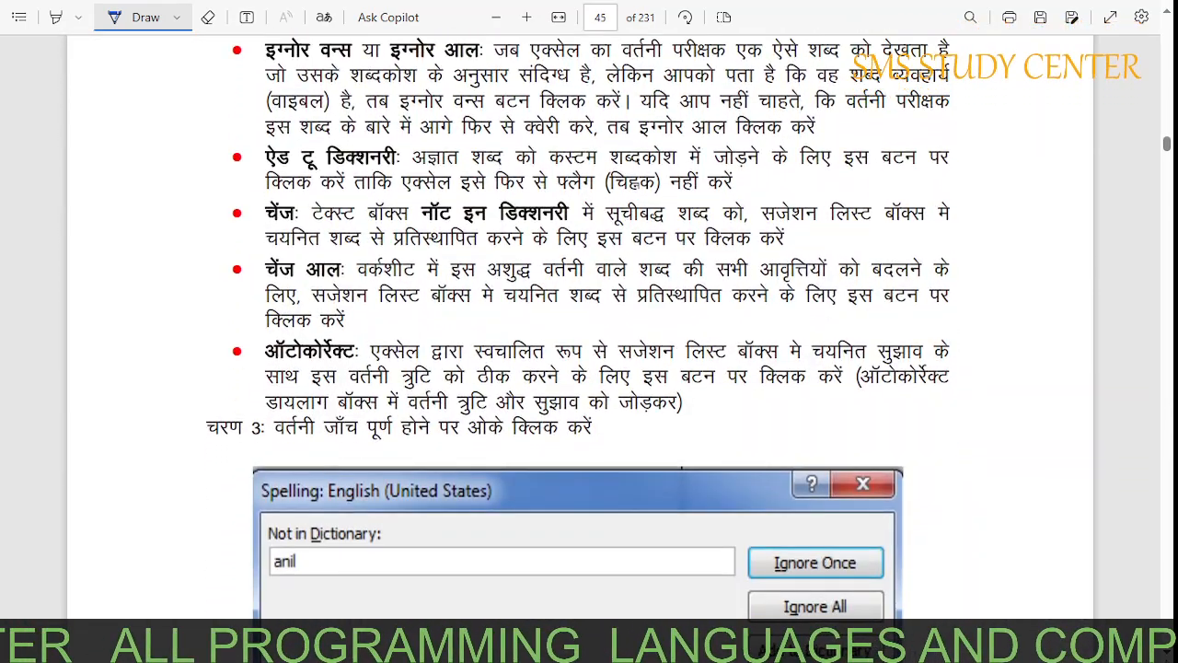
pyautogui.scroll(-1, 589, 331)
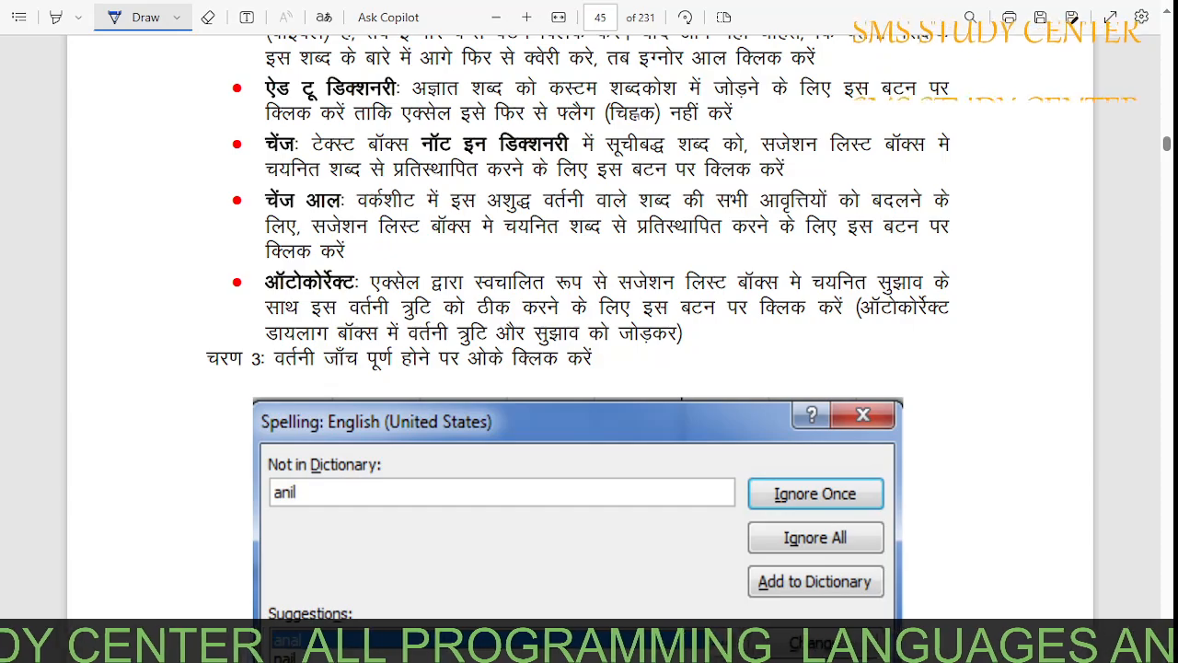
pyautogui.scroll(-4, 589, 331)
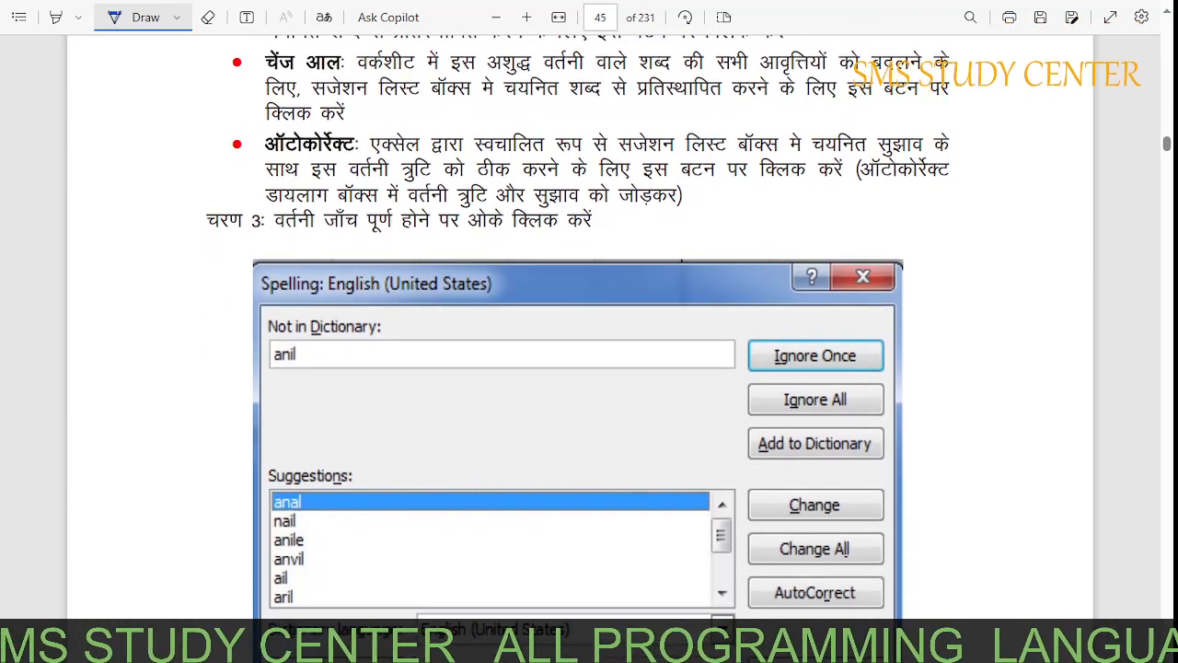
pyautogui.scroll(-5, 589, 332)
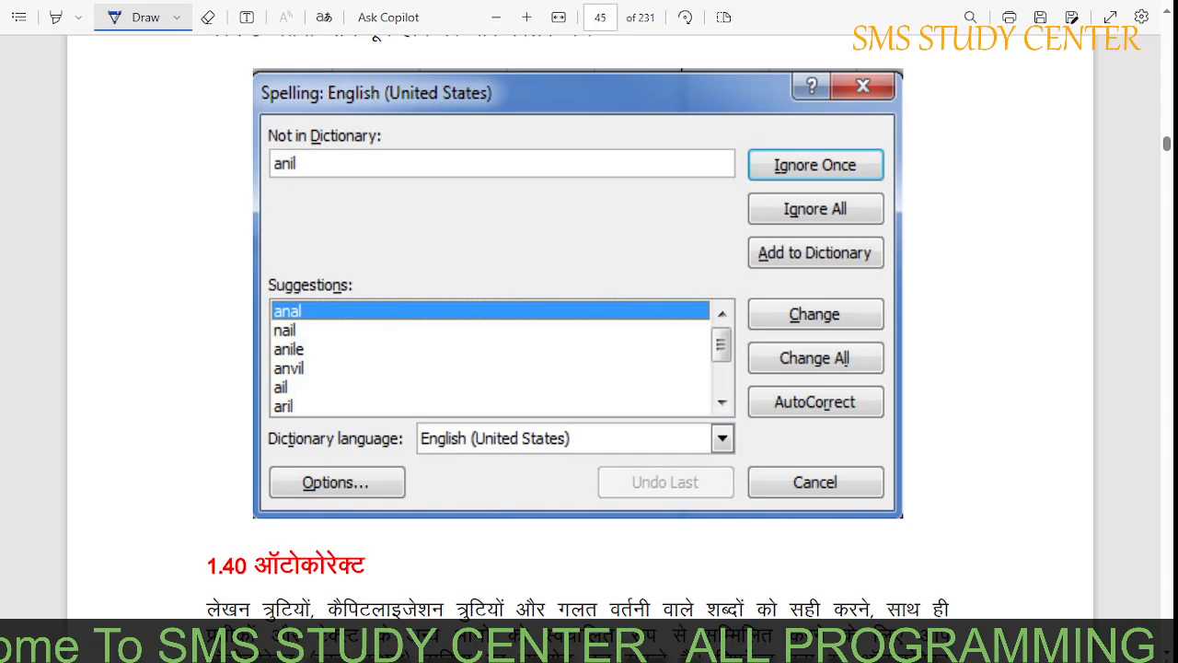
pyautogui.scroll(-1, 589, 332)
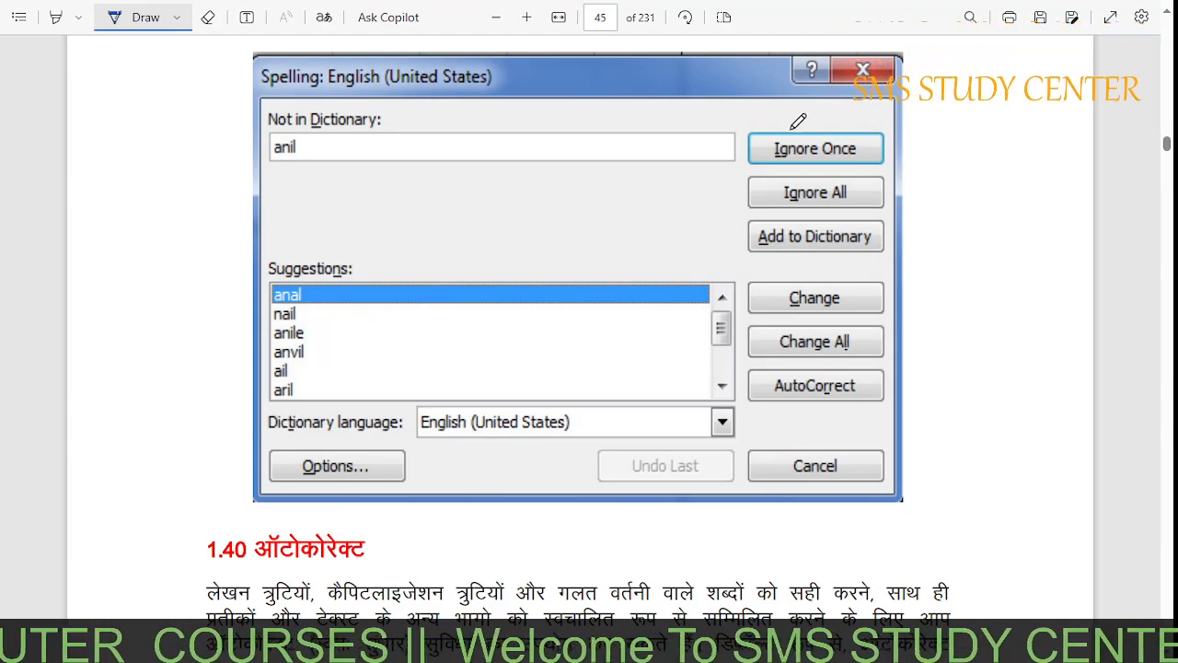
pyautogui.moveTo(788, 124); pyautogui.dragTo(845, 112)
pyautogui.moveTo(854, 186); pyautogui.dragTo(891, 166)
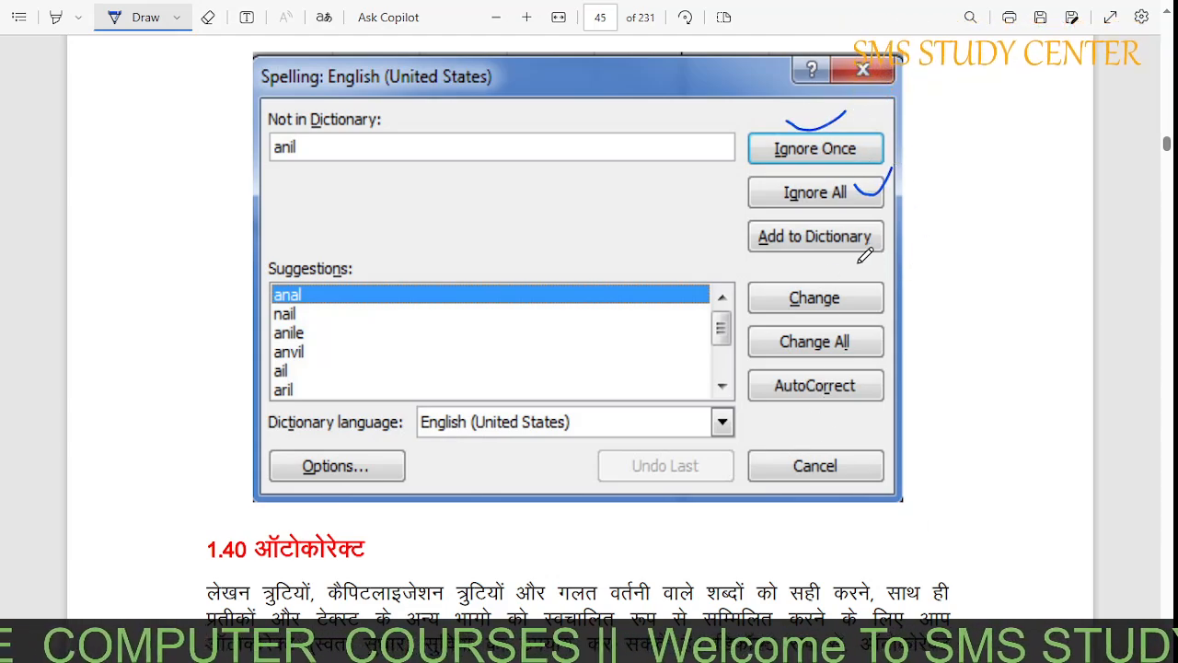
pyautogui.moveTo(836, 254); pyautogui.dragTo(932, 206)
pyautogui.moveTo(826, 285)
pyautogui.mouseDown()
pyautogui.moveTo(851, 308)
pyautogui.moveTo(889, 276)
pyautogui.mouseUp()
pyautogui.moveTo(849, 350); pyautogui.dragTo(923, 319)
pyautogui.moveTo(782, 396)
pyautogui.mouseDown()
pyautogui.moveTo(799, 417)
pyautogui.moveTo(840, 390)
pyautogui.mouseUp()
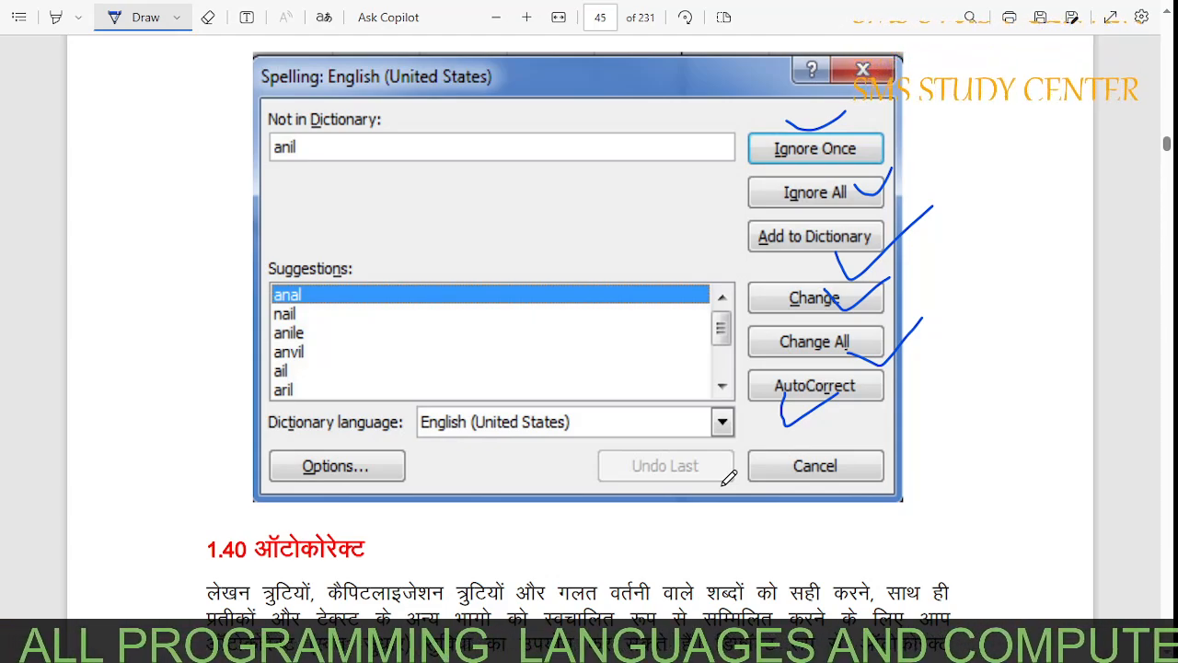
# In section 1.41 on page 47, draw a stroke over the first line and a bracket beside the heading and highlighted paragraph.
pyautogui.scroll(-4, 578, 332)
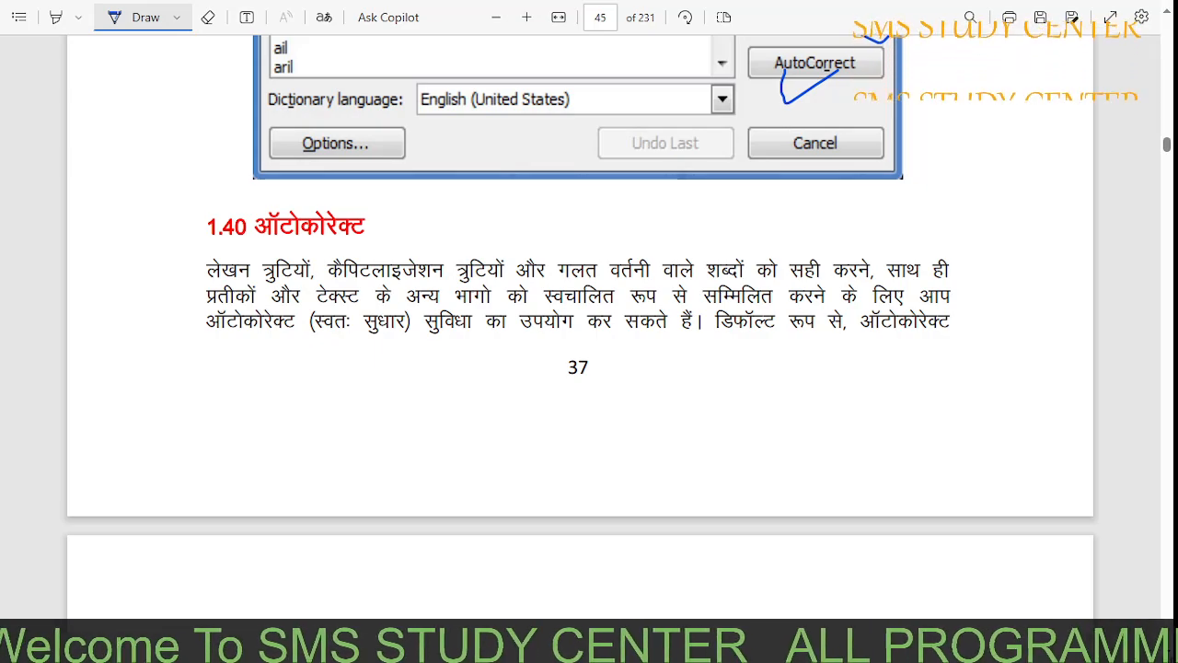
pyautogui.scroll(-10, 578, 331)
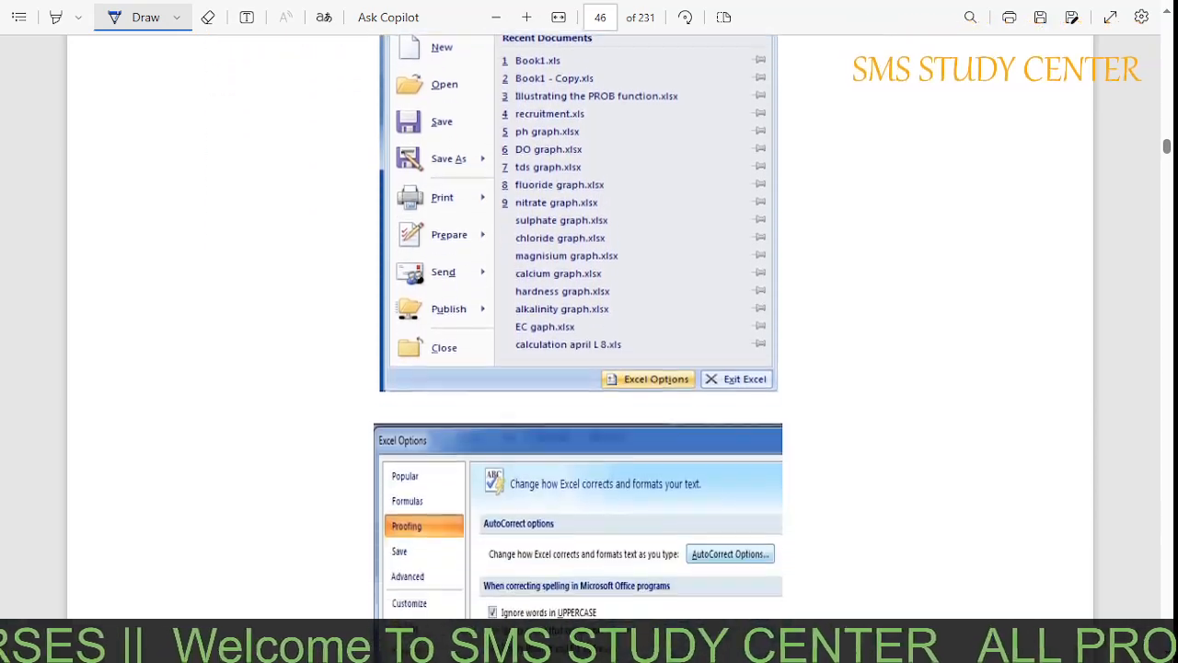
pyautogui.scroll(-10, 589, 332)
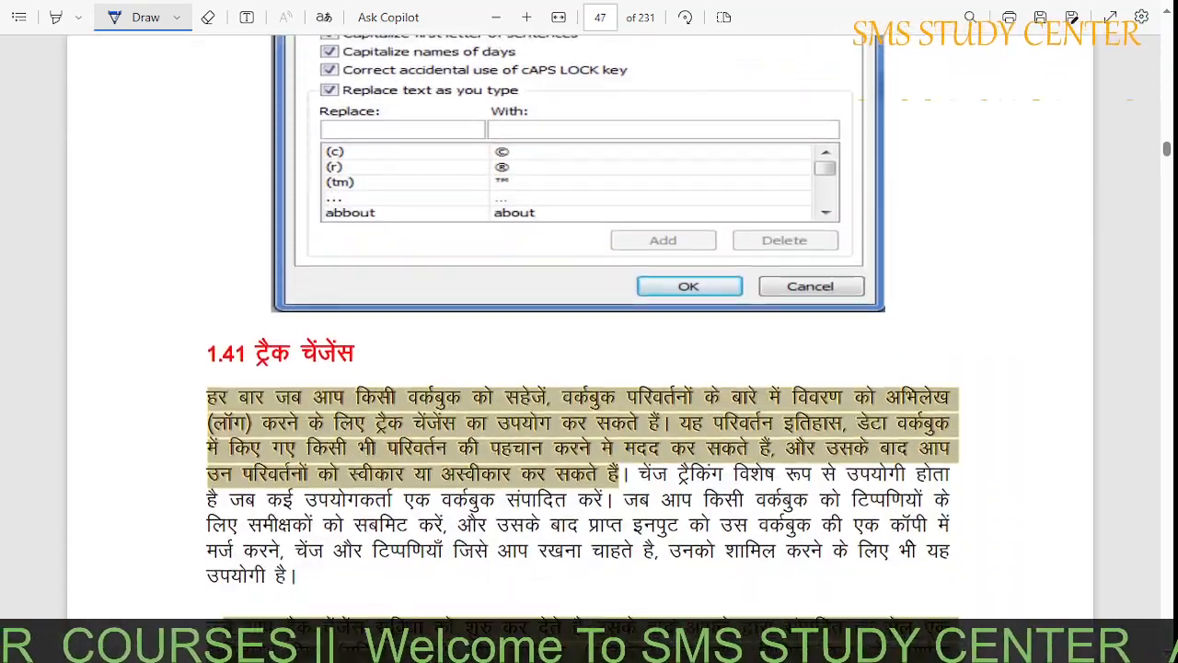
pyautogui.scroll(-2, 581, 311)
pyautogui.scroll(-1, 367, 303)
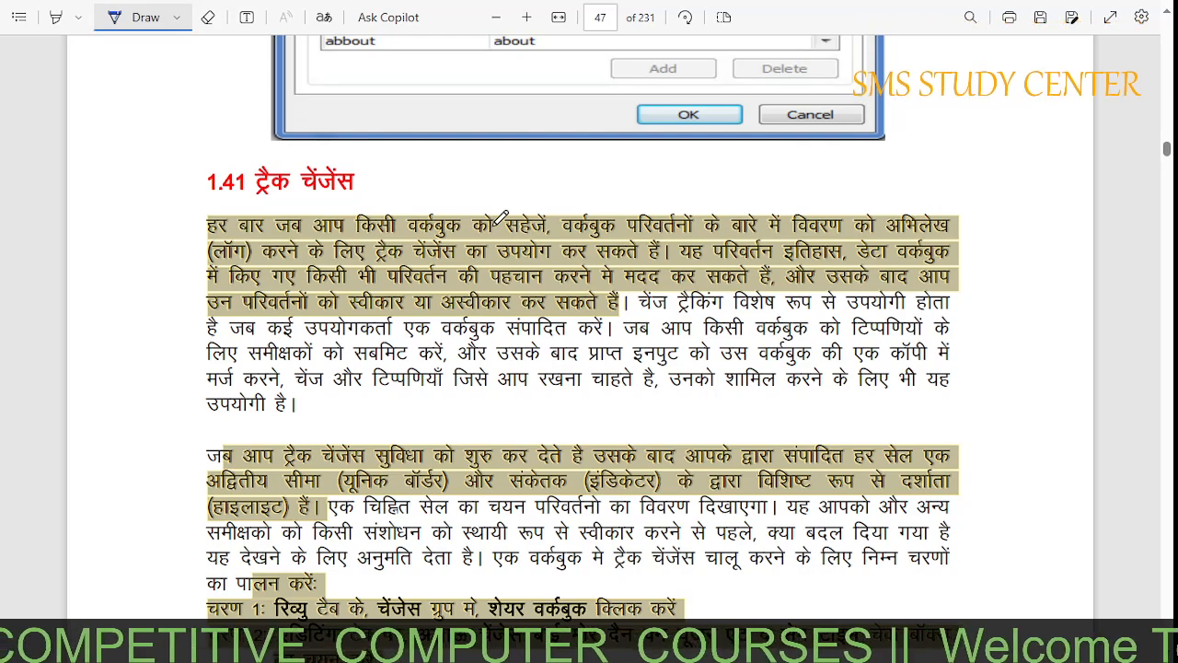
pyautogui.moveTo(497, 224); pyautogui.dragTo(594, 205)
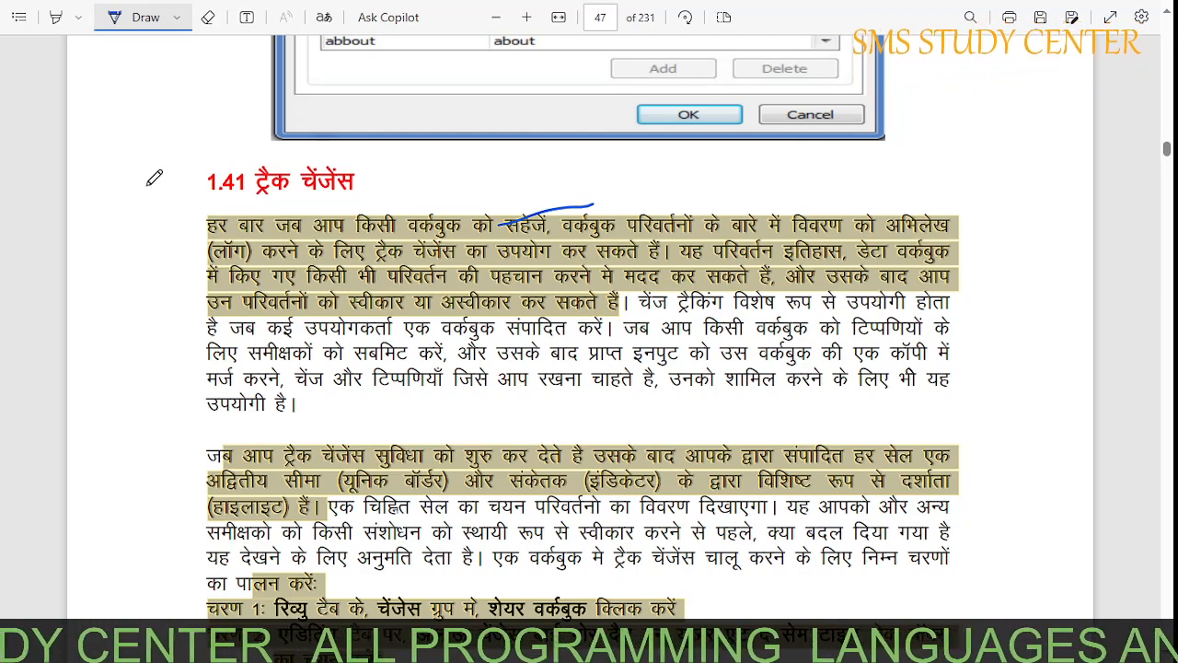
pyautogui.moveTo(167, 185)
pyautogui.mouseDown()
pyautogui.moveTo(122, 187)
pyautogui.moveTo(139, 310)
pyautogui.moveTo(212, 333)
pyautogui.mouseUp()
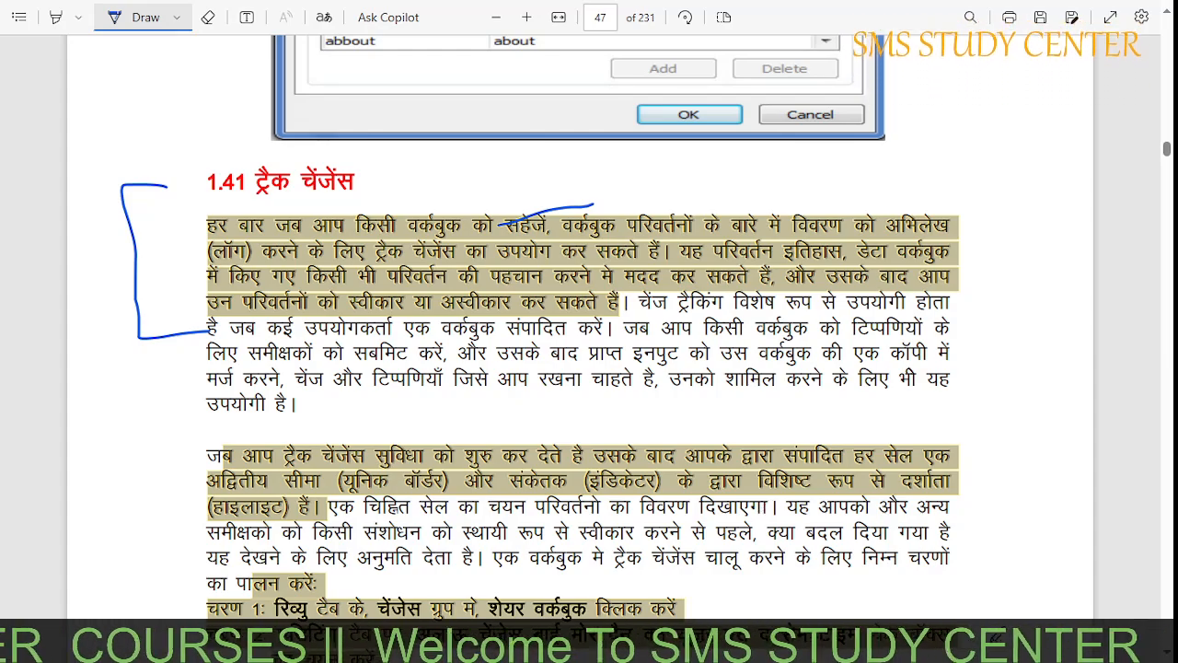
# Draw a short pen mark at the end of step 3 in the section 1.41 instructions.
pyautogui.scroll(-5, 580, 313)
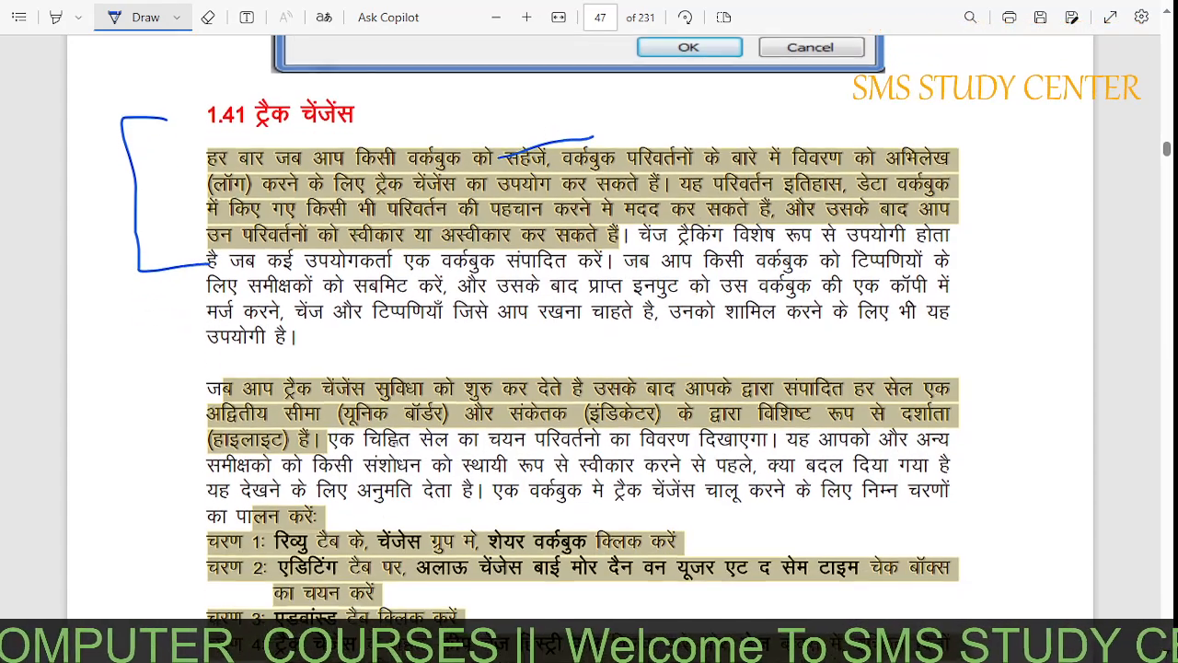
pyautogui.scroll(-1, 463, 408)
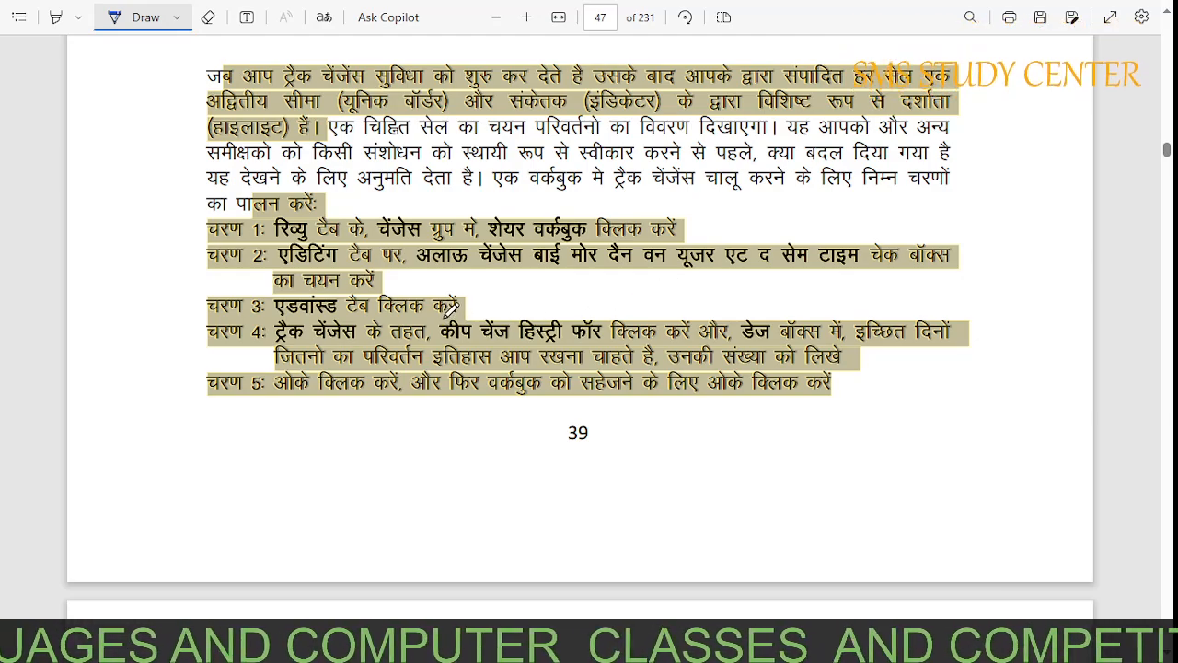
pyautogui.moveTo(451, 307); pyautogui.dragTo(491, 280)
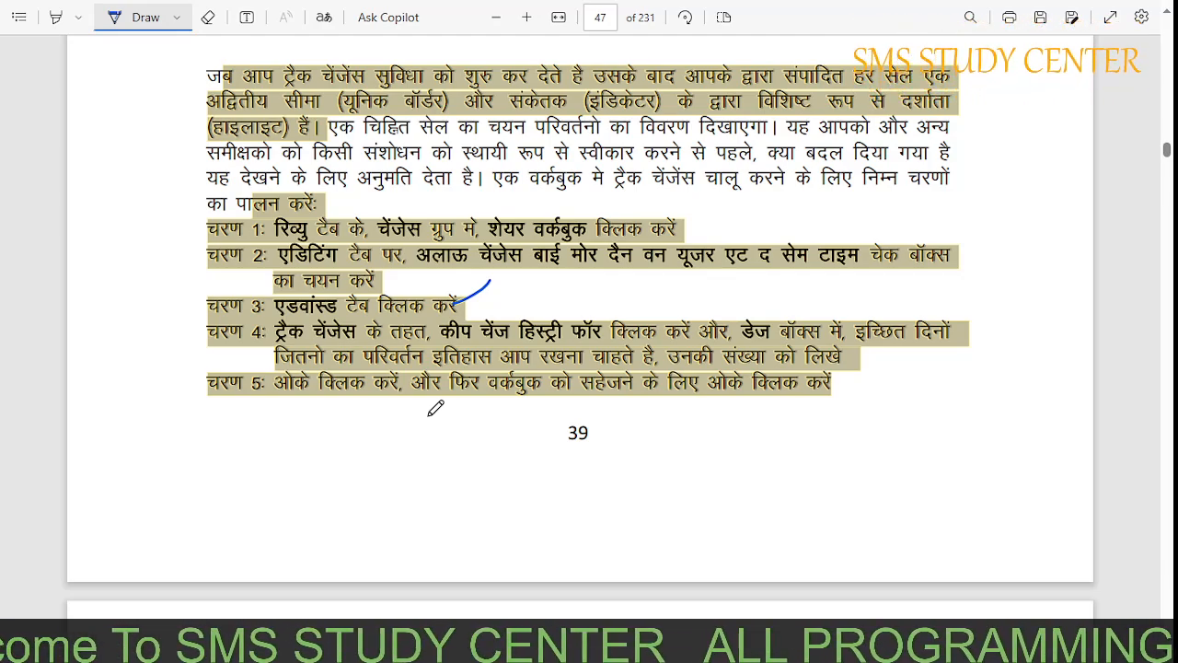
# Ink tick marks at Review, Track Changes and Accept/Reject Changes in the Excel ribbon picture of section 1.42 on page 49.
pyautogui.scroll(-5, 487, 460)
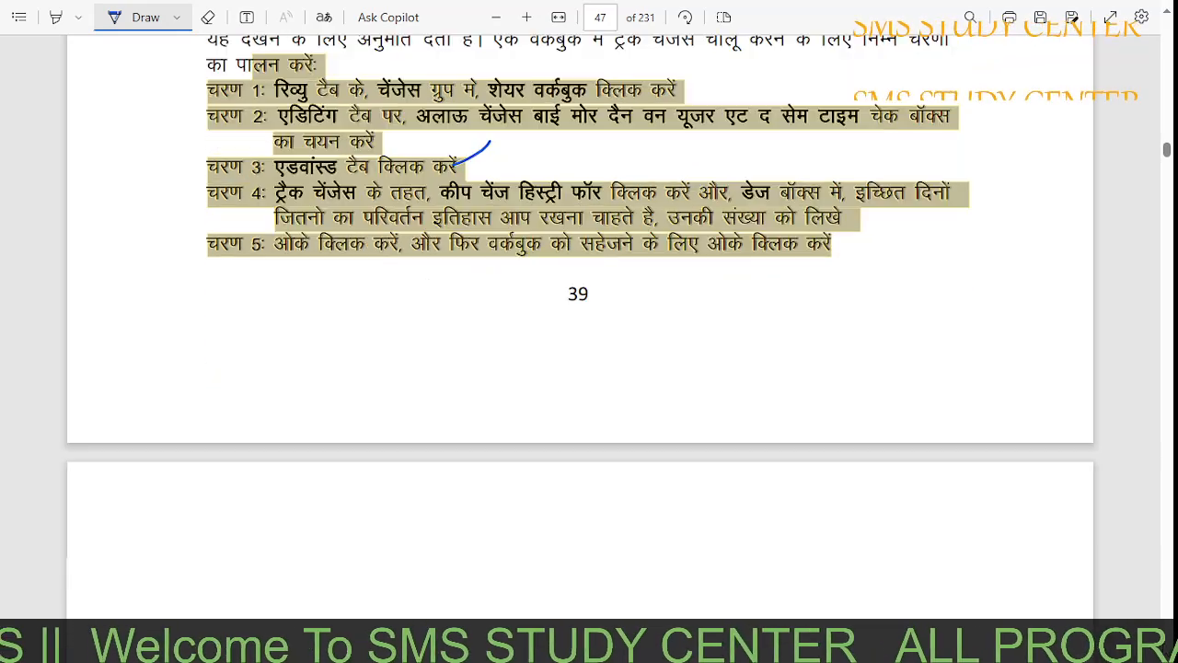
pyautogui.scroll(-5, 578, 369)
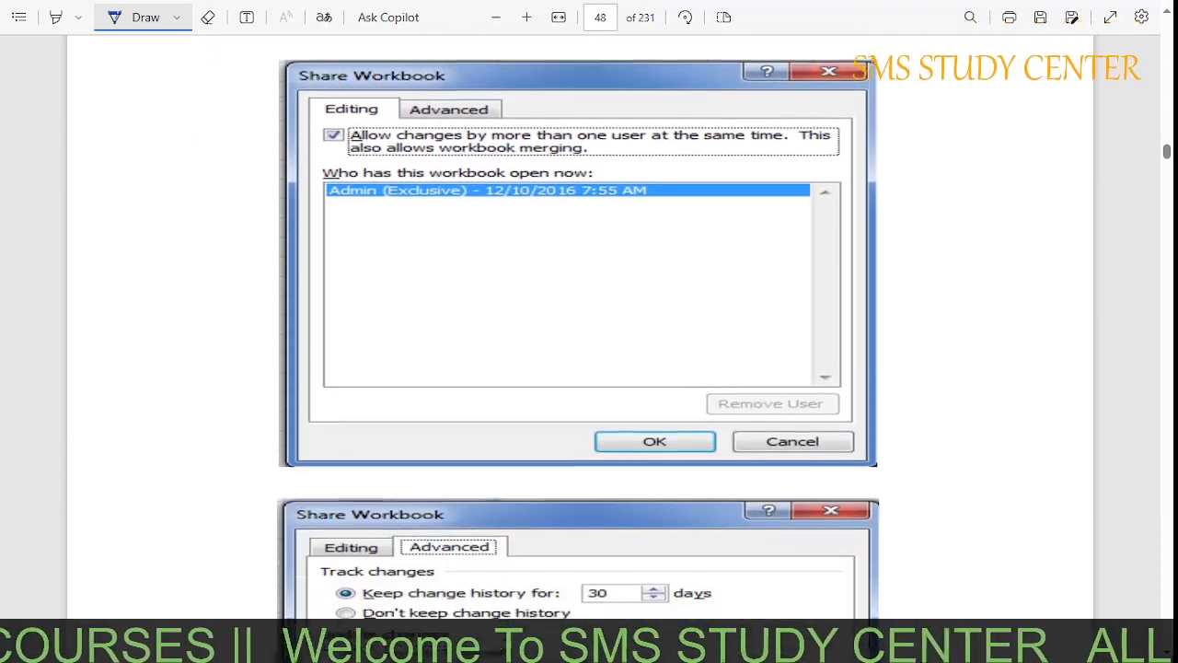
pyautogui.scroll(-6, 578, 368)
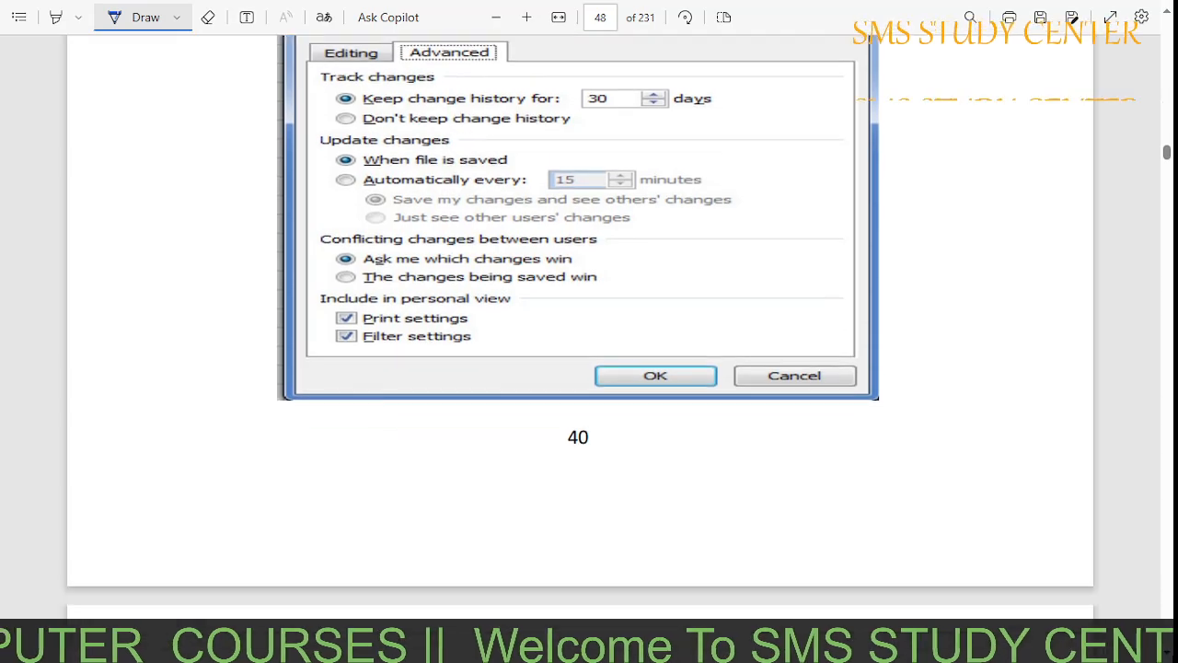
pyautogui.scroll(-4, 578, 369)
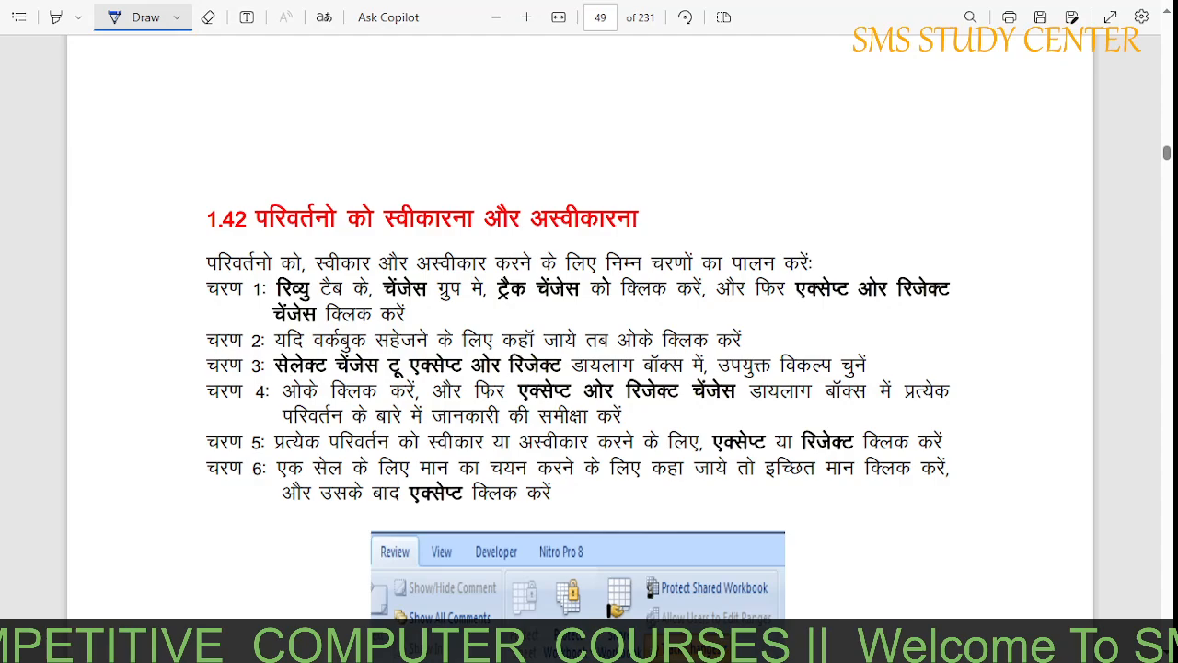
pyautogui.scroll(-1, 578, 368)
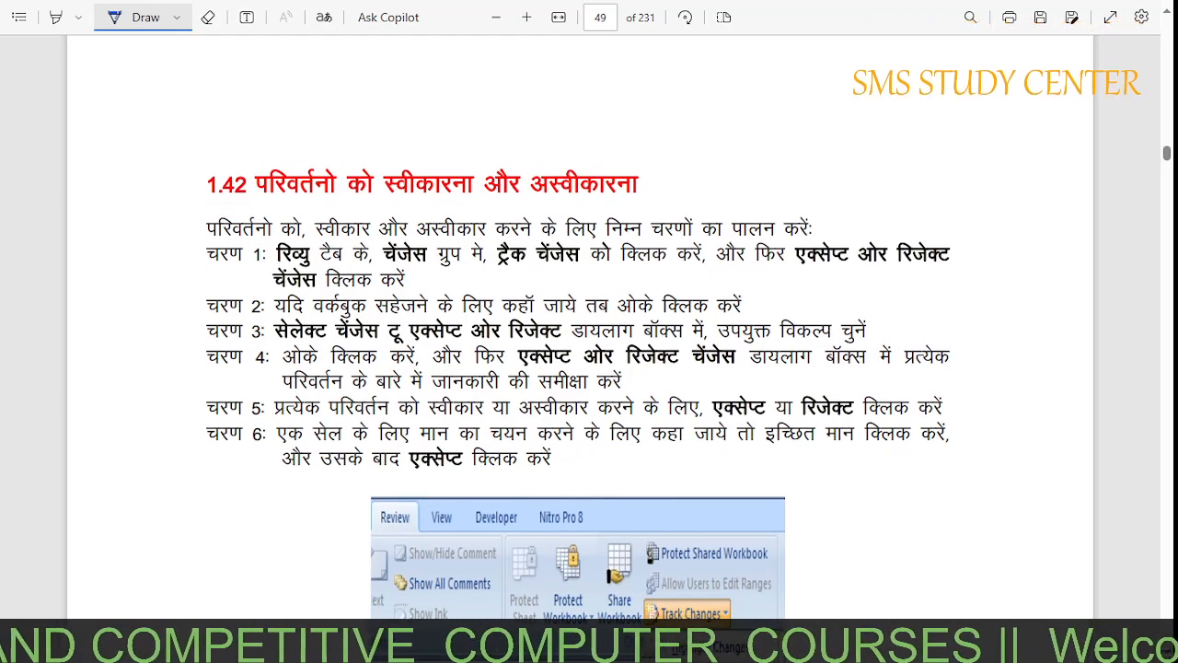
pyautogui.scroll(-2, 578, 368)
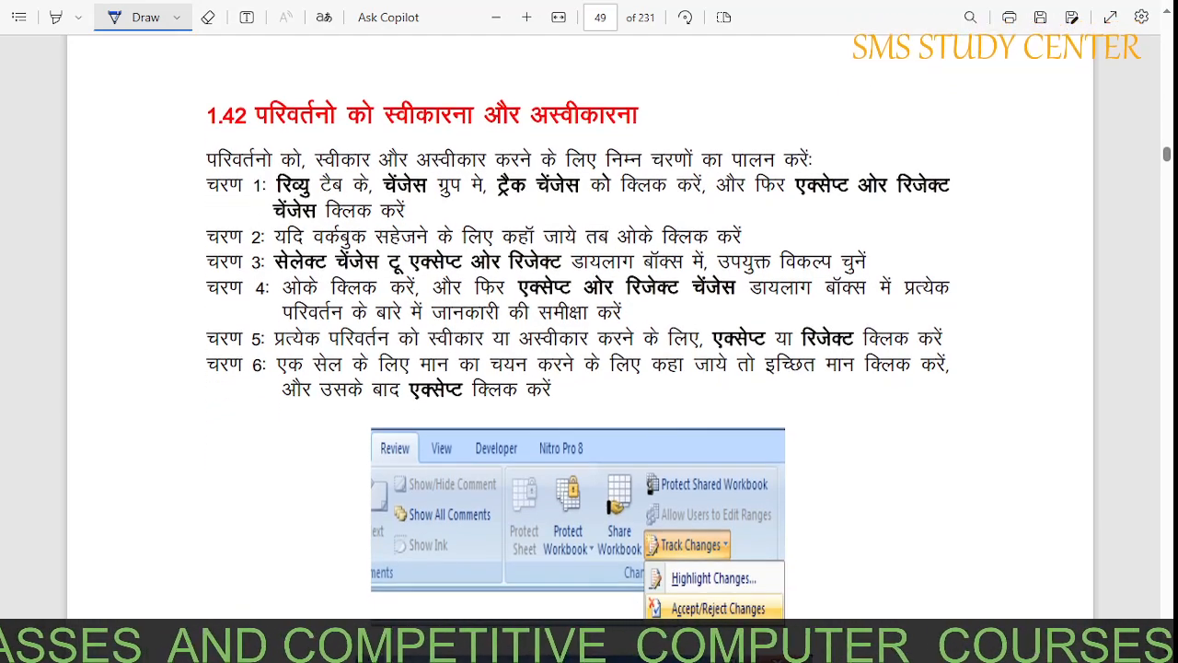
pyautogui.scroll(-2, 578, 368)
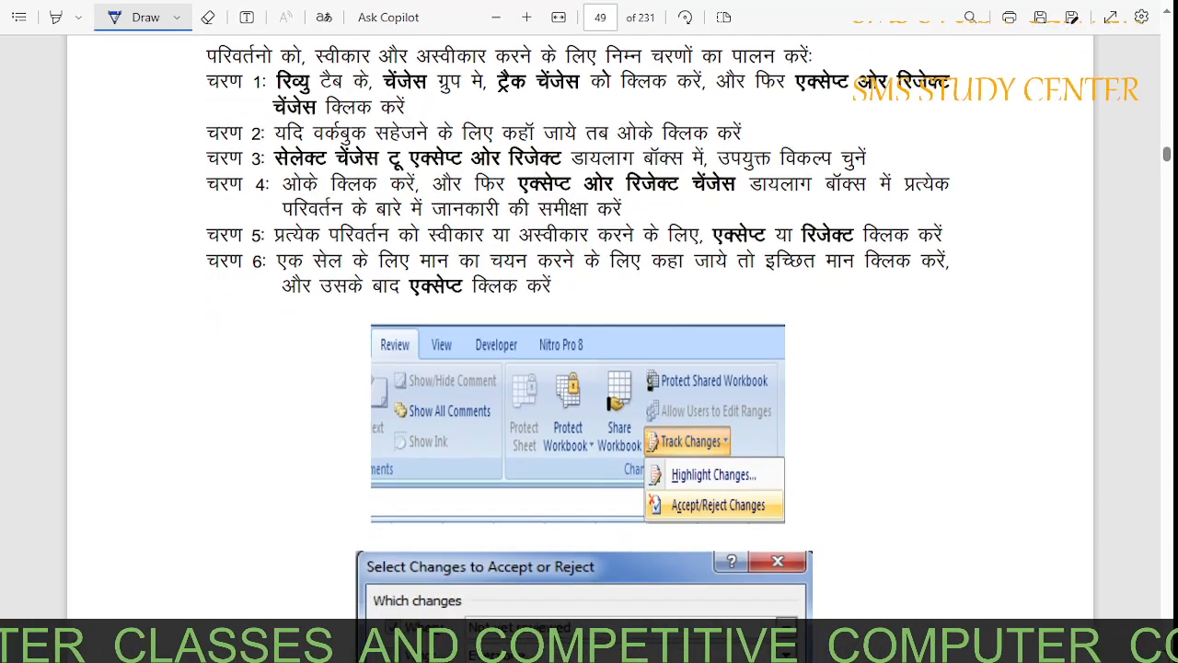
pyautogui.moveTo(338, 350); pyautogui.dragTo(379, 326)
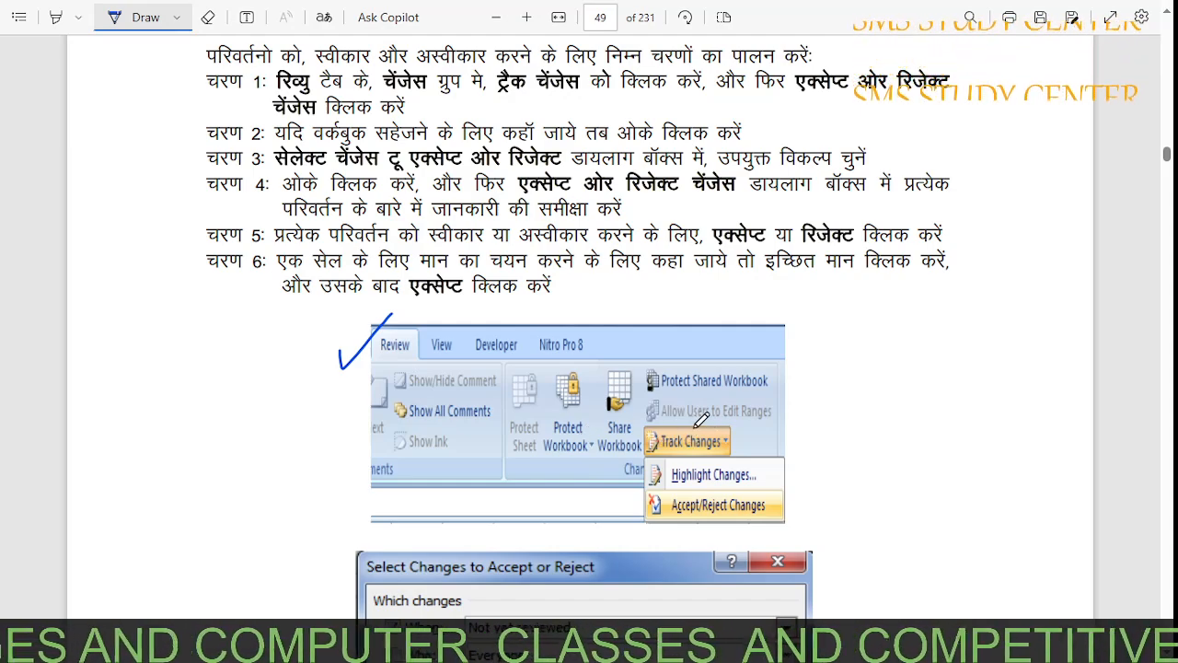
pyautogui.moveTo(733, 447); pyautogui.dragTo(798, 387)
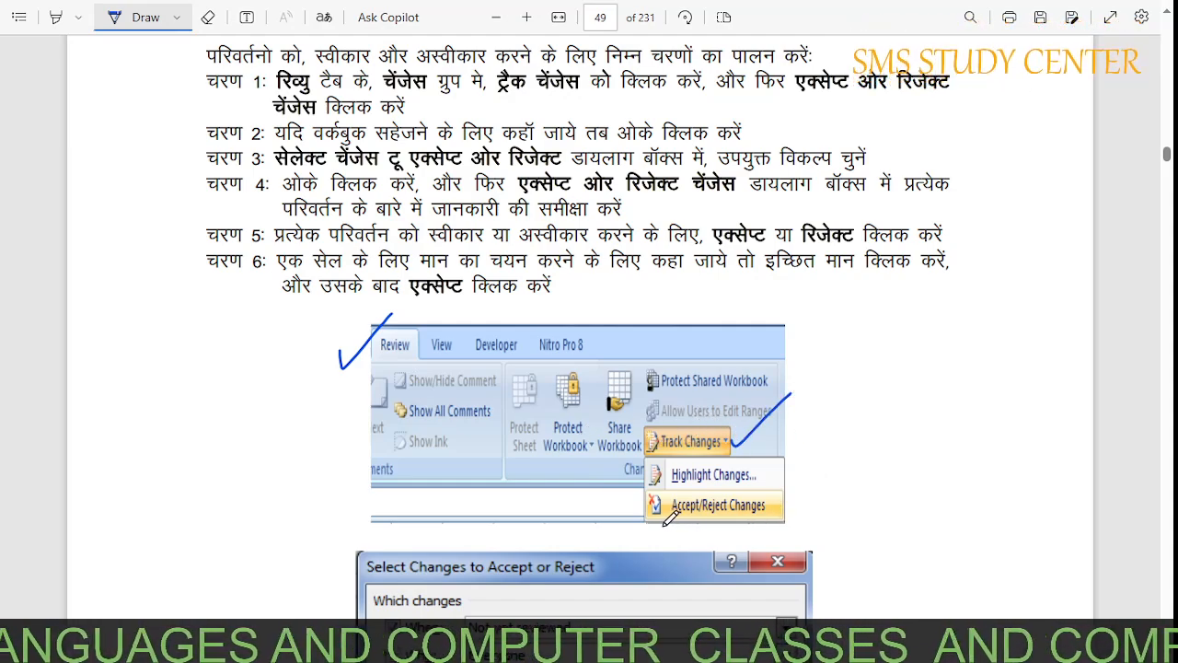
pyautogui.moveTo(787, 489)
pyautogui.mouseDown()
pyautogui.moveTo(804, 502)
pyautogui.moveTo(835, 465)
pyautogui.mouseUp()
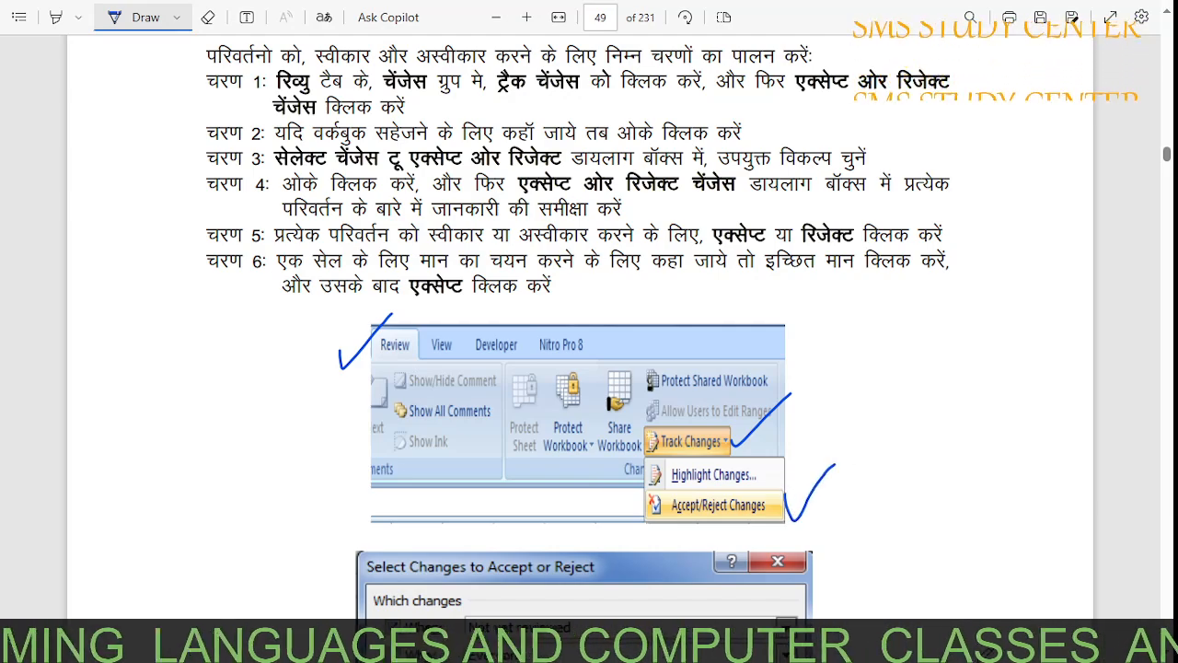
# In the Select Changes to Accept or Reject picture, tick the Where option and bracket the When, Who and Where options.
pyautogui.scroll(-5, 578, 313)
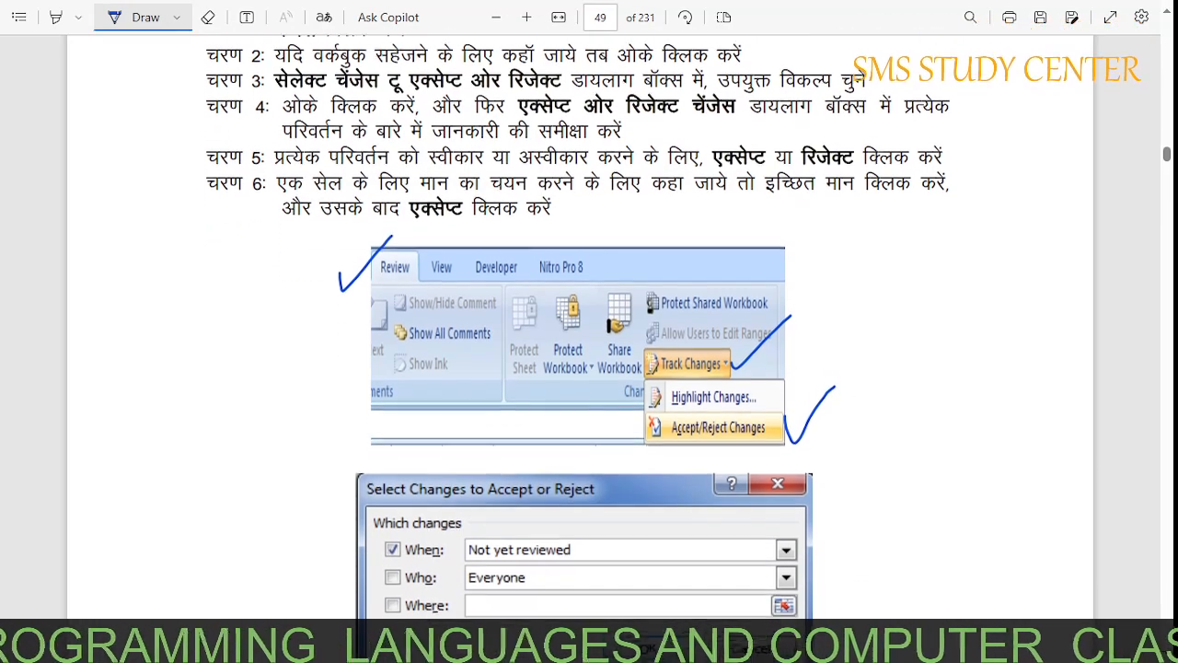
pyautogui.scroll(-1, 578, 313)
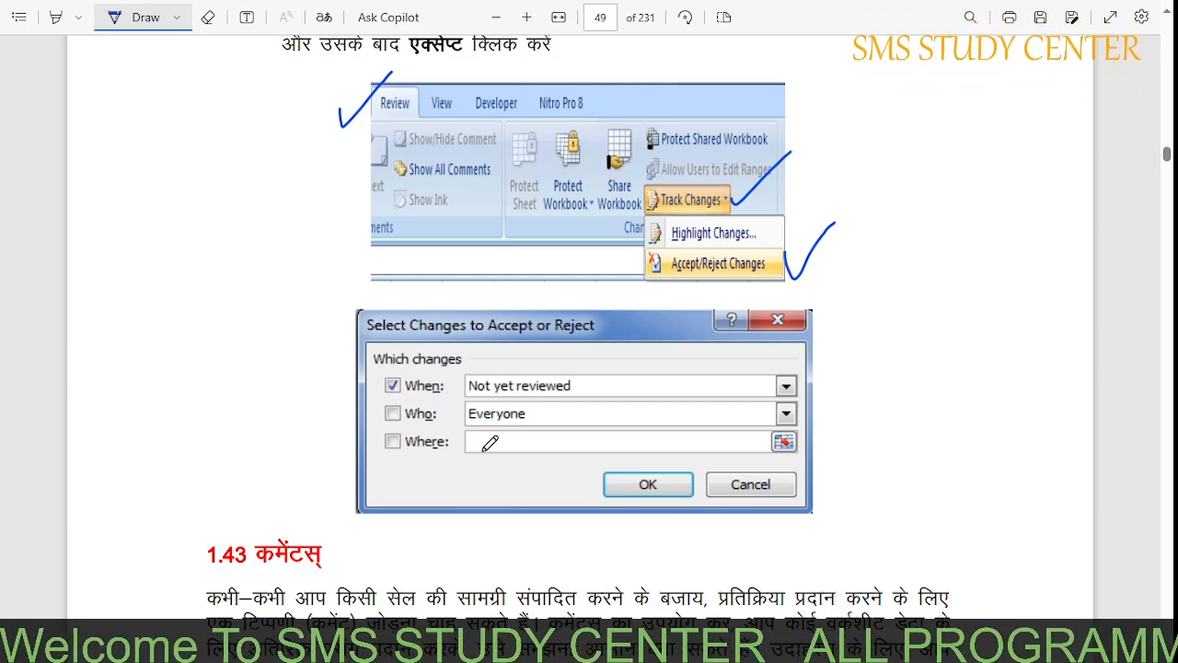
pyautogui.moveTo(397, 456)
pyautogui.mouseDown()
pyautogui.moveTo(401, 470)
pyautogui.moveTo(433, 446)
pyautogui.mouseUp()
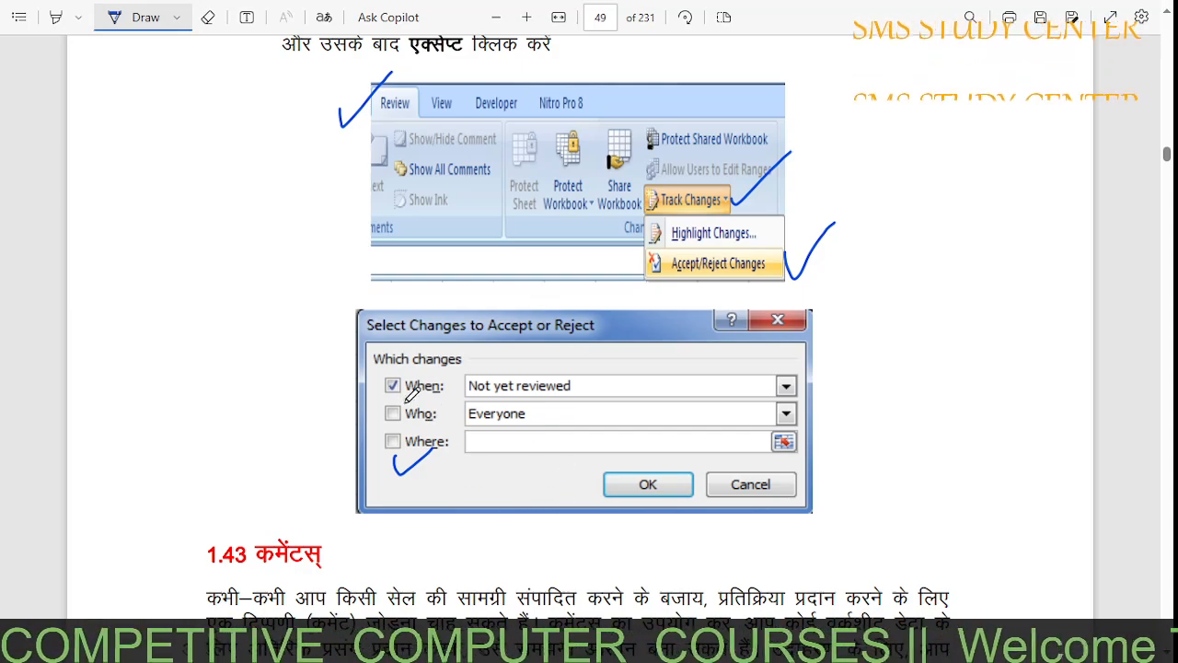
pyautogui.moveTo(423, 367)
pyautogui.mouseDown()
pyautogui.moveTo(361, 350)
pyautogui.moveTo(354, 477)
pyautogui.moveTo(435, 478)
pyautogui.mouseUp()
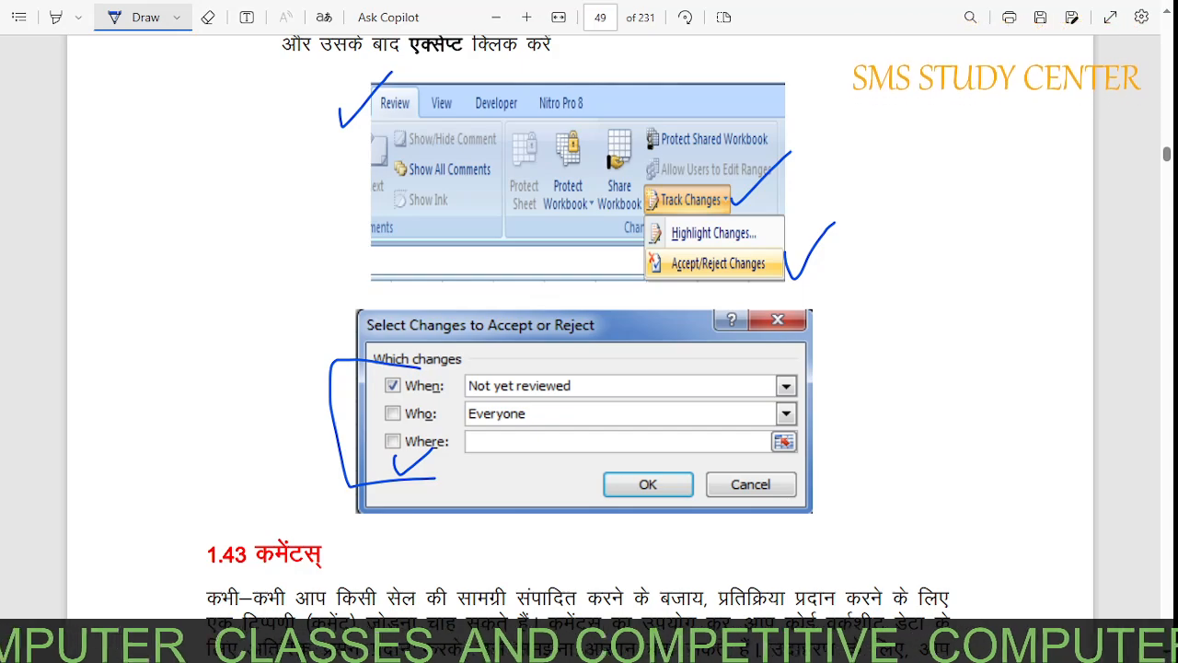
pyautogui.scroll(-3, 578, 313)
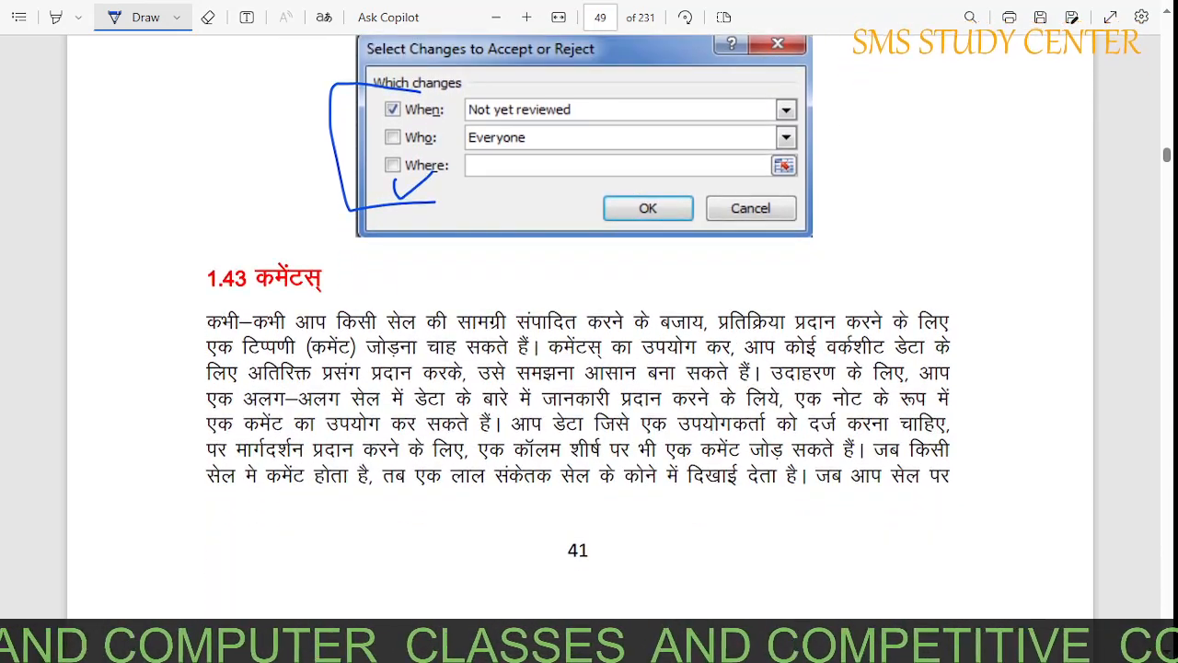
# In section 1.43 on comments on page 49, ink a bracket beside the paragraph and a tick mark below it.
pyautogui.scroll(-1, 578, 313)
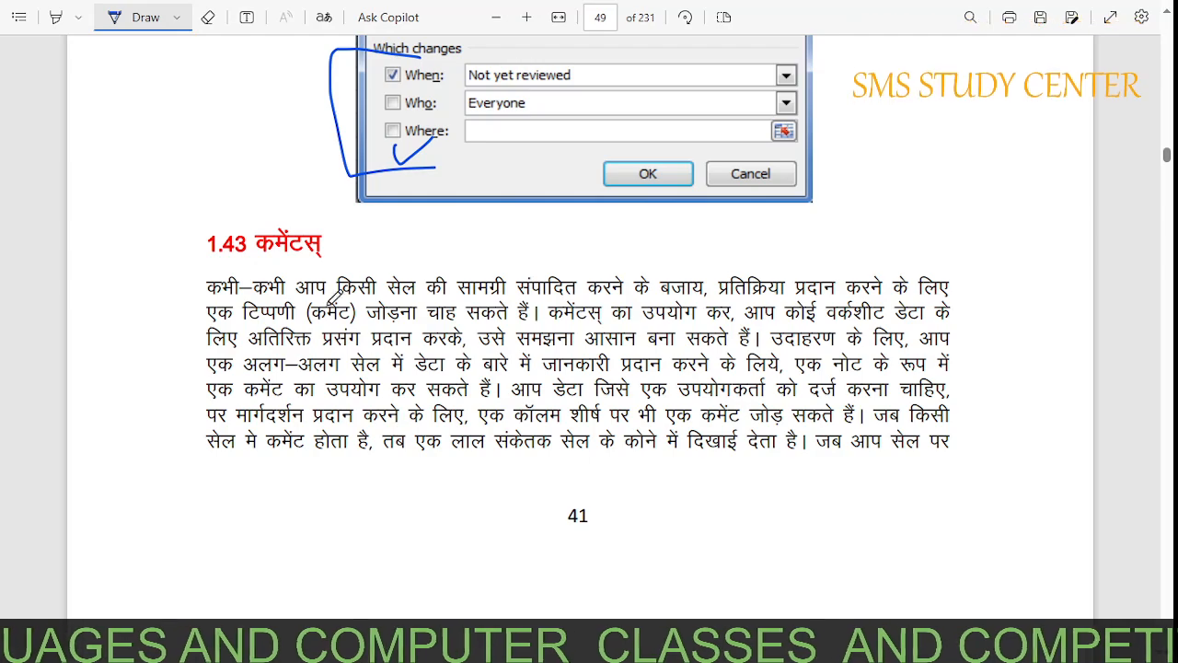
pyautogui.moveTo(256, 262)
pyautogui.mouseDown()
pyautogui.moveTo(115, 281)
pyautogui.moveTo(145, 446)
pyautogui.moveTo(250, 479)
pyautogui.mouseUp()
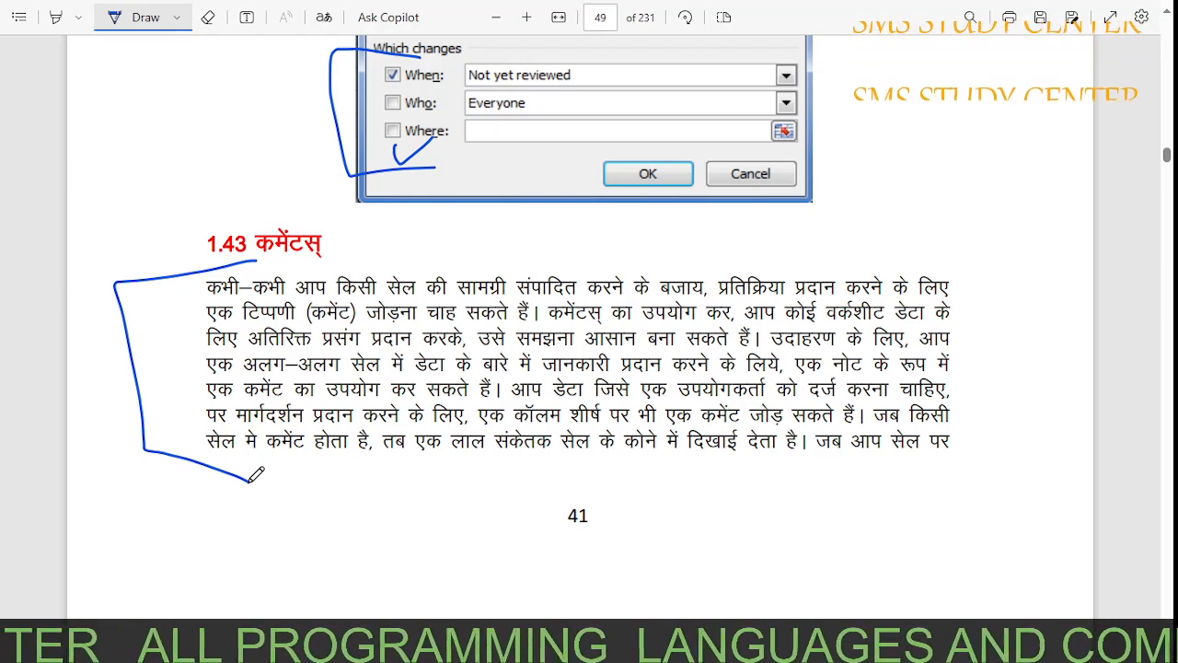
pyautogui.moveTo(536, 468)
pyautogui.mouseDown()
pyautogui.moveTo(549, 505)
pyautogui.moveTo(664, 428)
pyautogui.mouseUp()
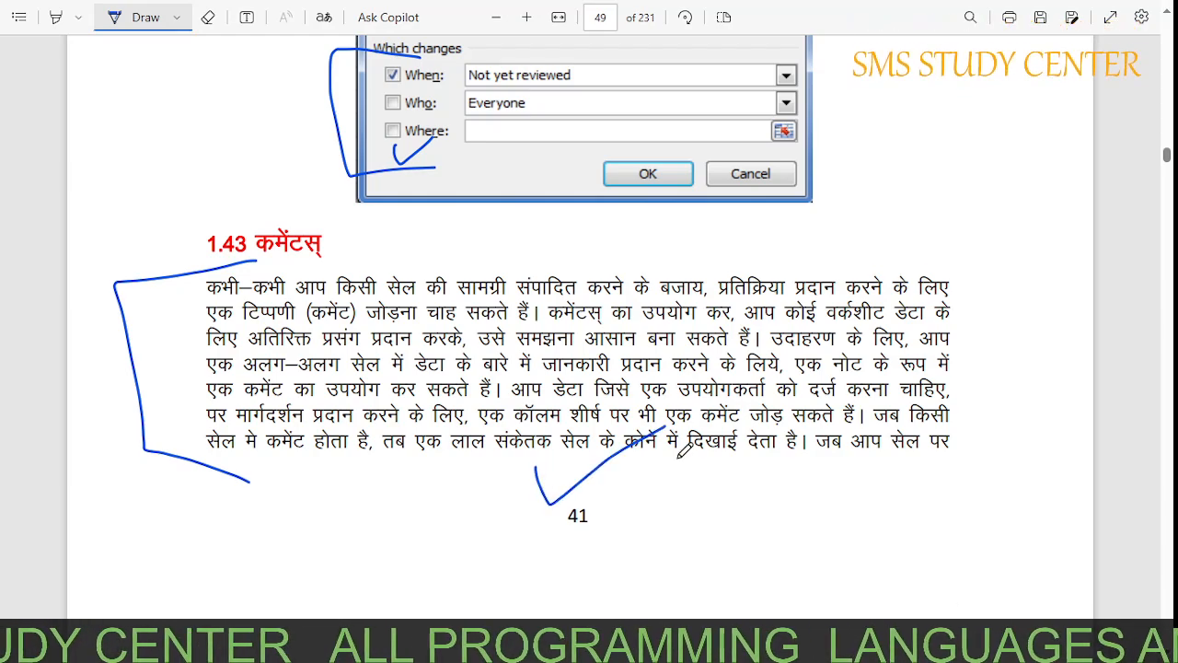
# Ink a tick mark beside New Comment in the Review ribbon picture on page 50.
pyautogui.scroll(-8, 578, 322)
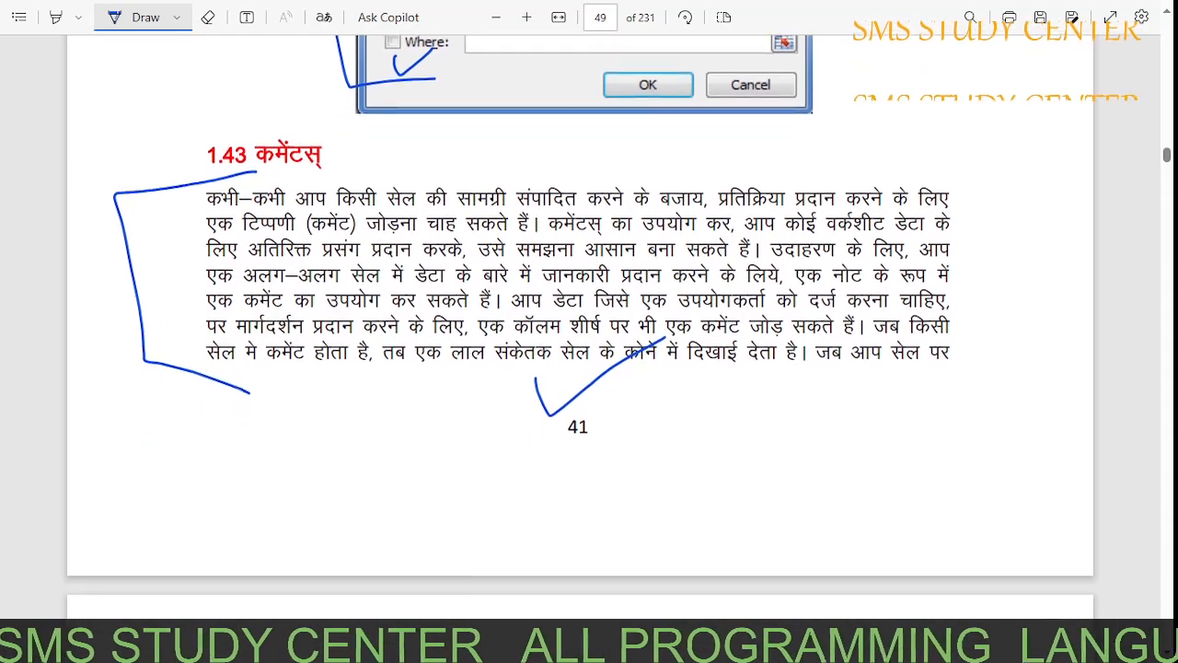
pyautogui.scroll(-3, 578, 322)
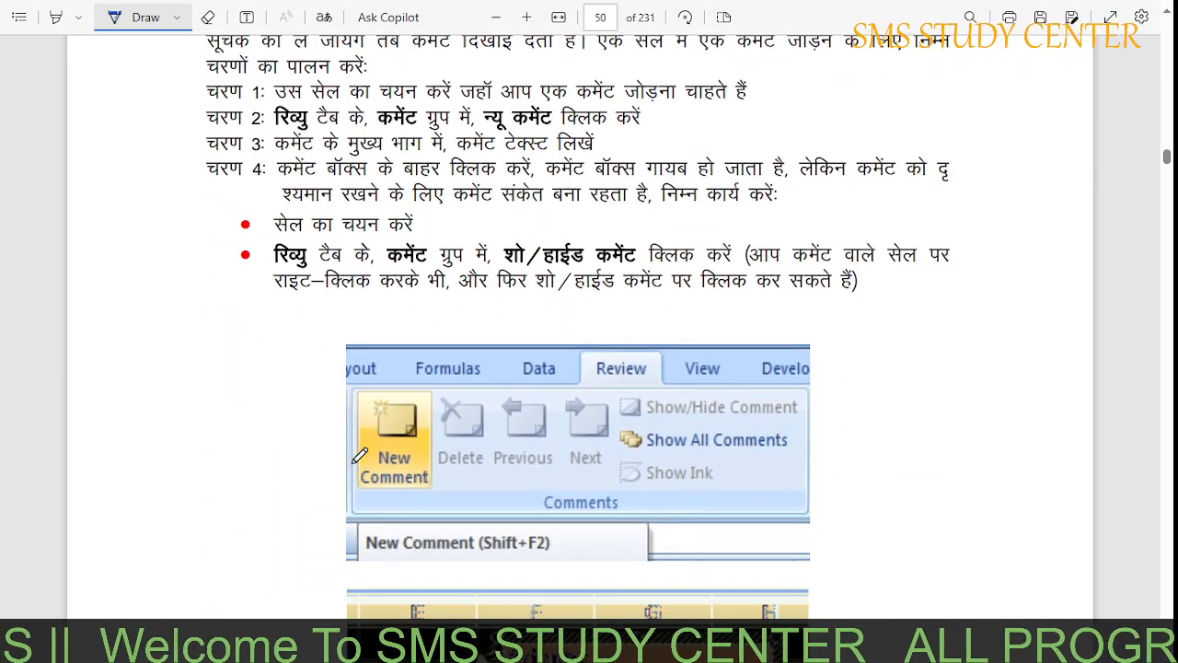
pyautogui.moveTo(265, 417)
pyautogui.mouseDown()
pyautogui.moveTo(311, 465)
pyautogui.moveTo(355, 411)
pyautogui.mouseUp()
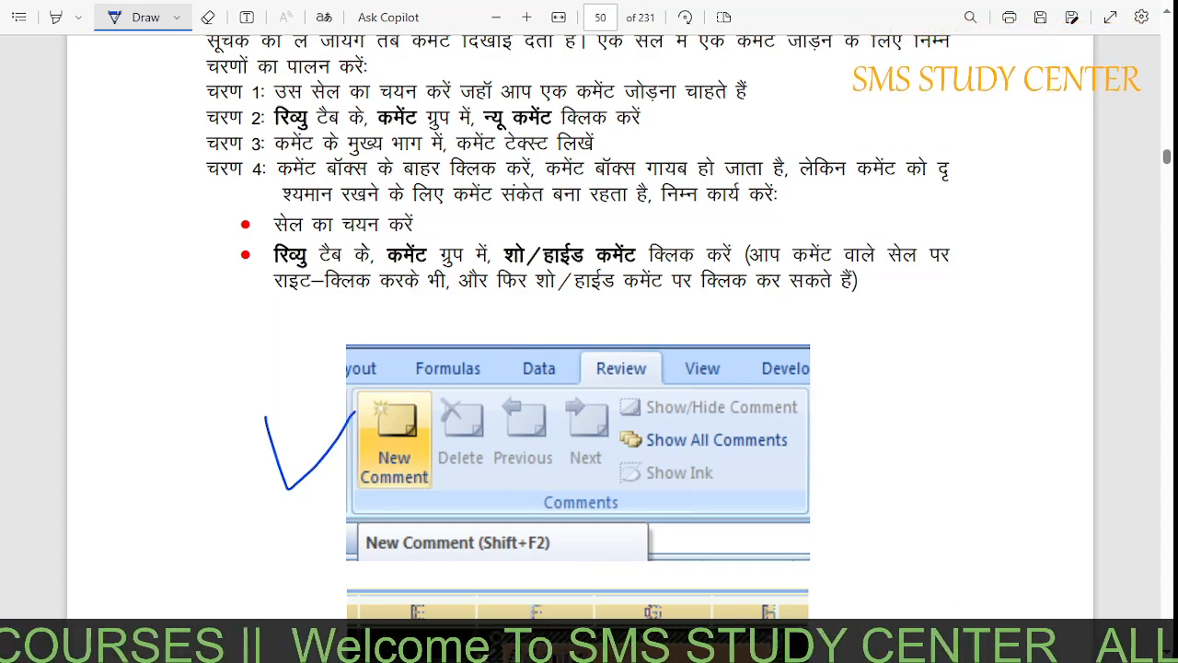
# In the sample comment picture on page 50, outline the column E cell and draw a line from it around the comment box.
pyautogui.scroll(-4, 622, 506)
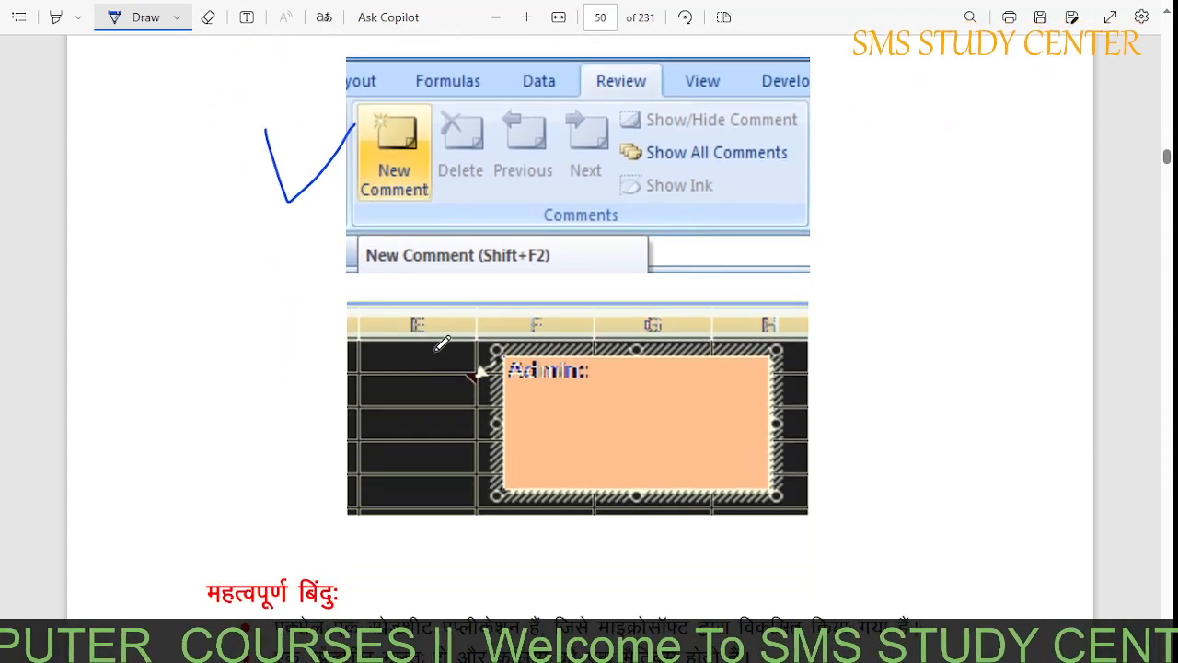
pyautogui.moveTo(357, 330)
pyautogui.mouseDown()
pyautogui.moveTo(475, 367)
pyautogui.moveTo(348, 341)
pyautogui.mouseUp()
pyautogui.moveTo(478, 376)
pyautogui.mouseDown()
pyautogui.moveTo(520, 375)
pyautogui.moveTo(521, 460)
pyautogui.moveTo(983, 435)
pyautogui.moveTo(890, 331)
pyautogui.moveTo(520, 368)
pyautogui.mouseUp()
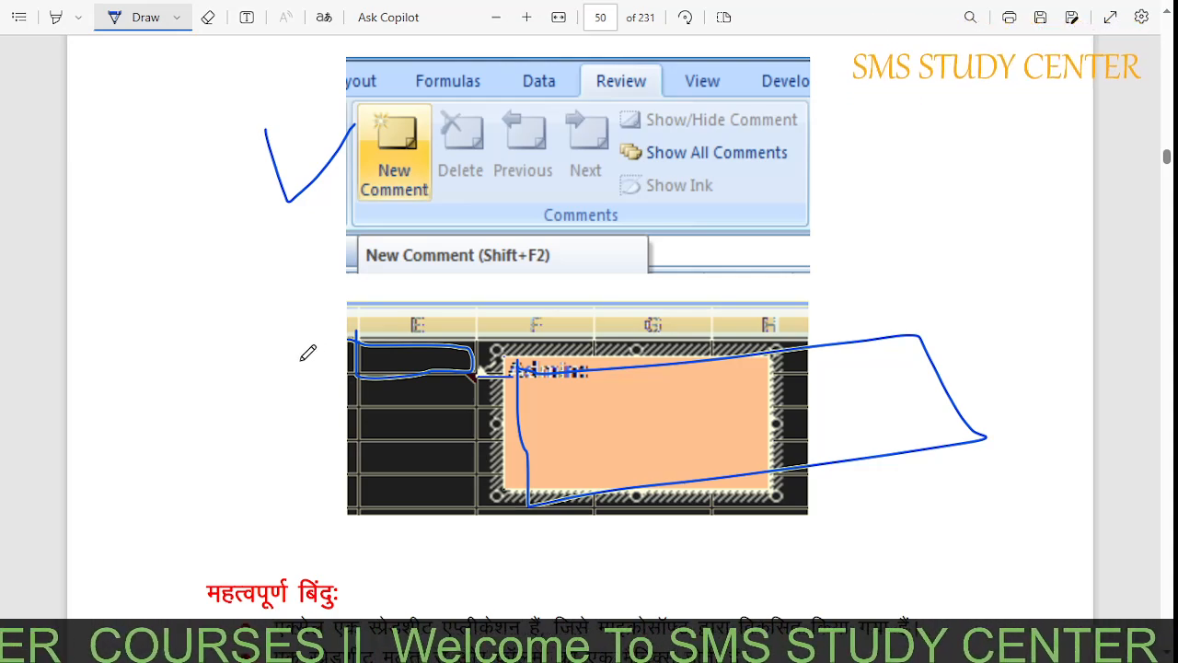
# Switch to Excel, create a new blank workbook and add two worksheets, Sheet2 and Sheet3.
pyautogui.press('F11')
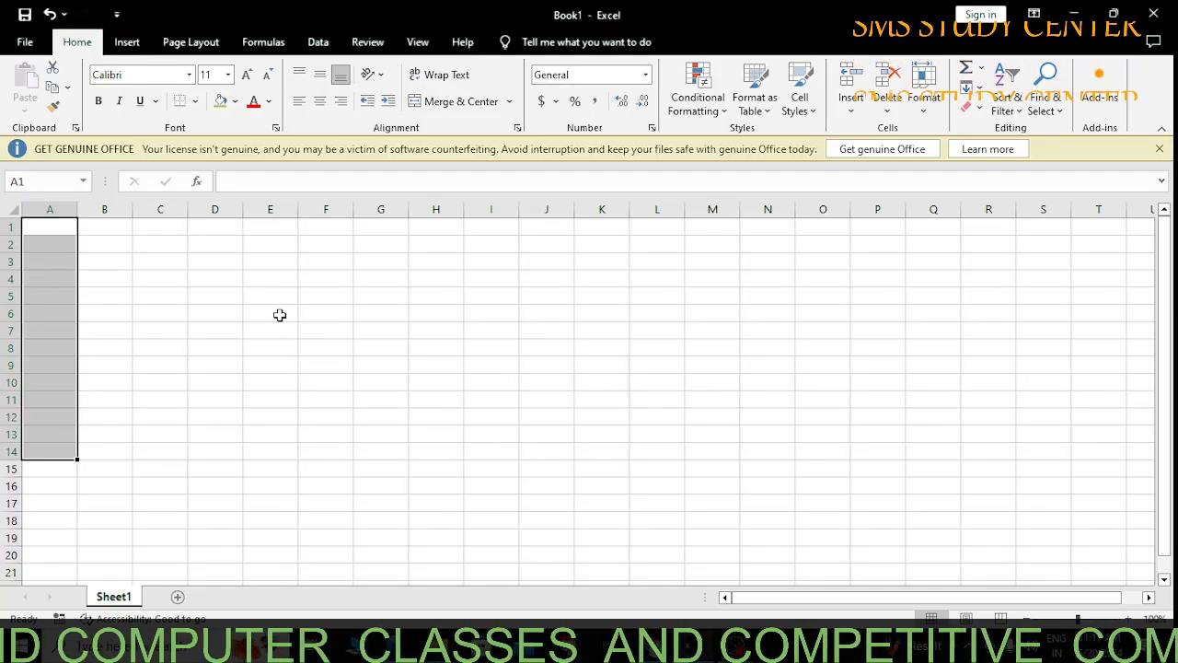
pyautogui.click(279, 315)
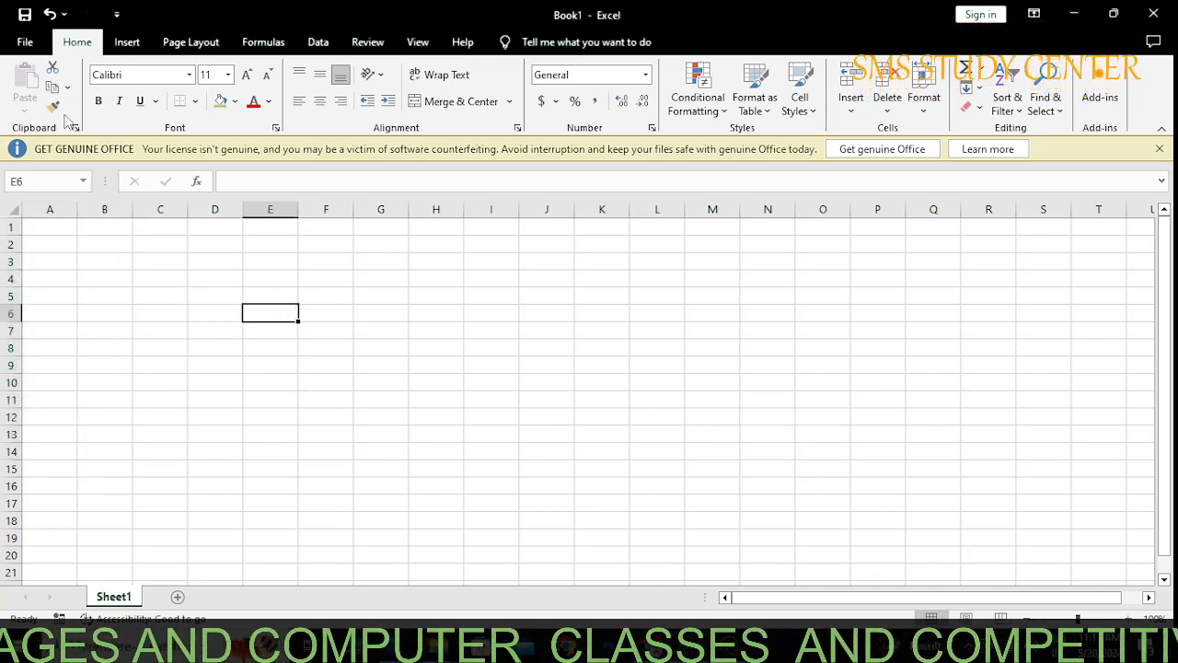
pyautogui.click(29, 43)
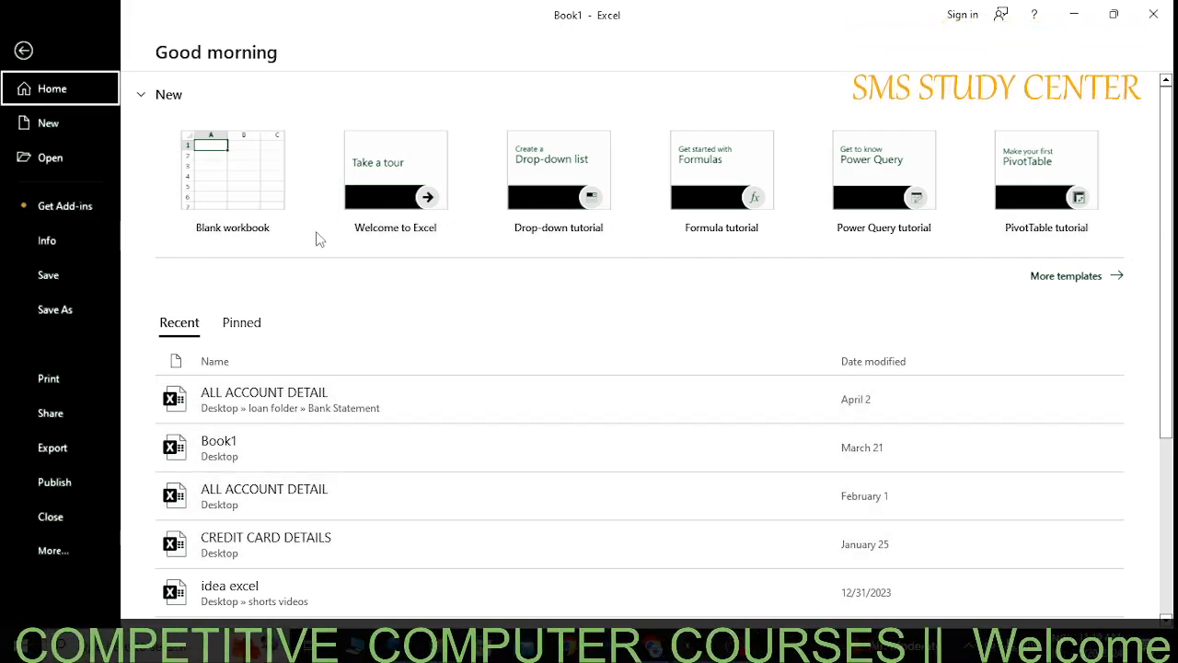
pyautogui.click(261, 196)
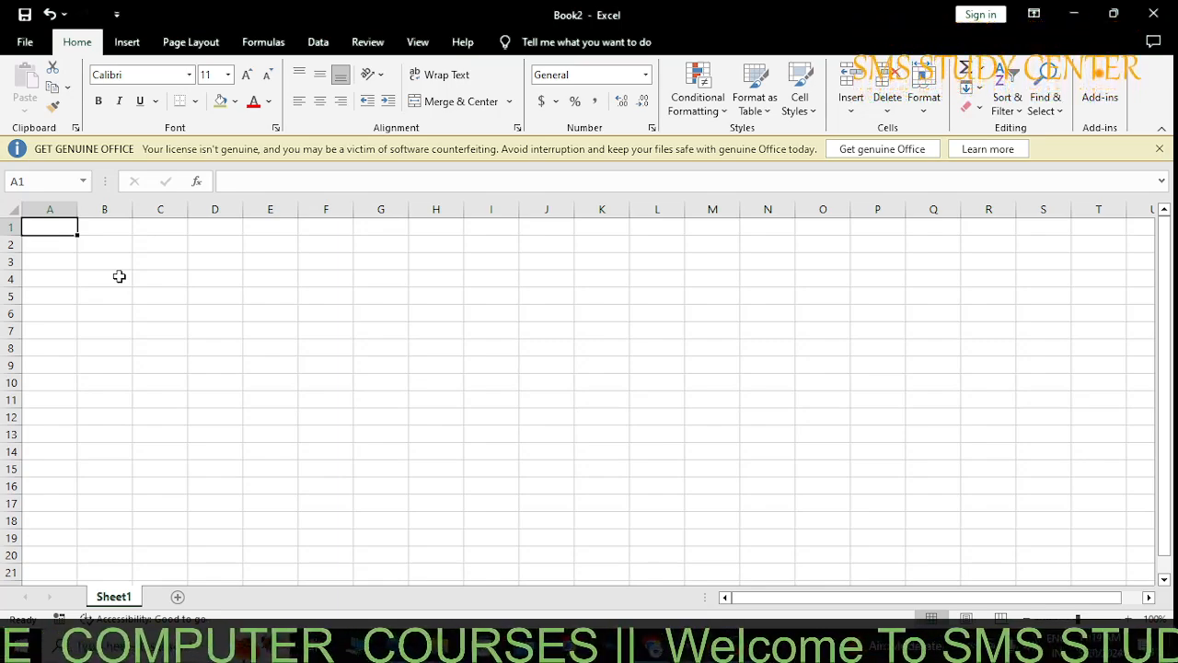
pyautogui.click(177, 597)
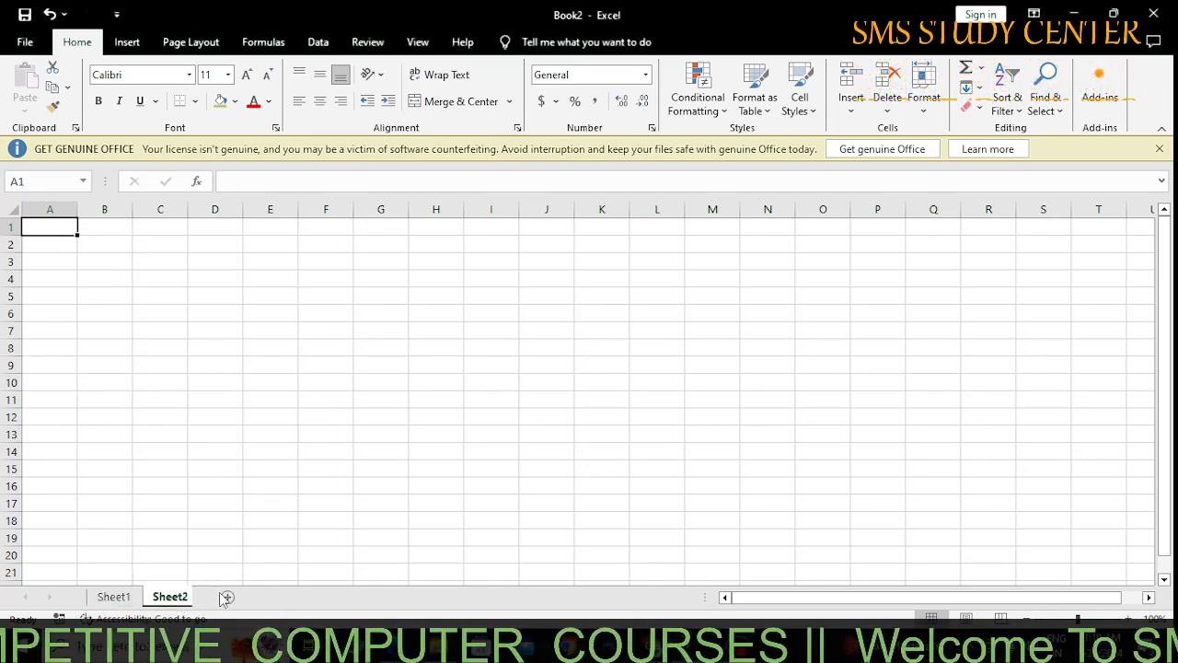
pyautogui.click(232, 597)
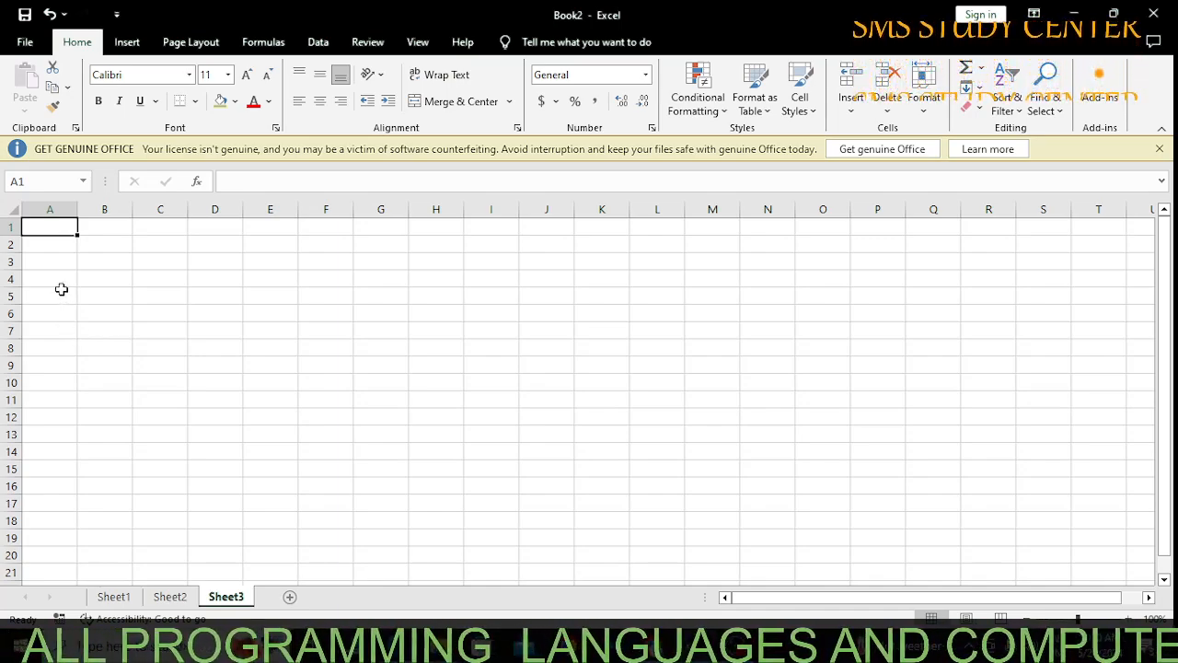
# On Sheet3, select G5 and G6, and move the active cell down to G9 and across to K9.
pyautogui.click(384, 298)
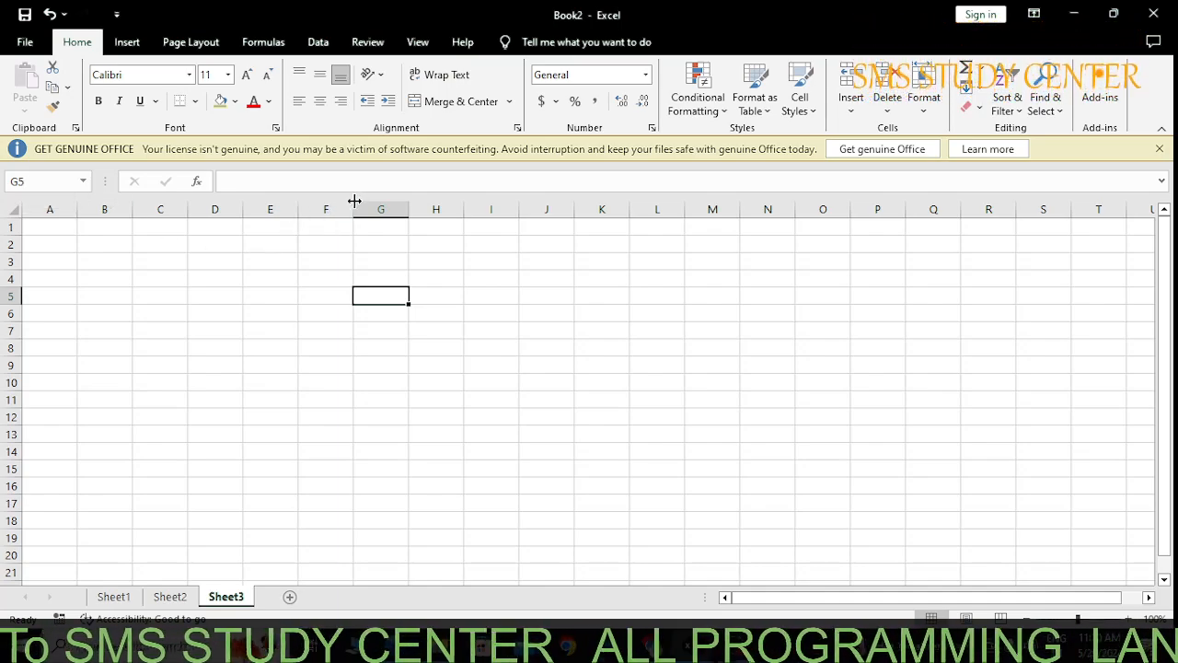
pyautogui.click(384, 316)
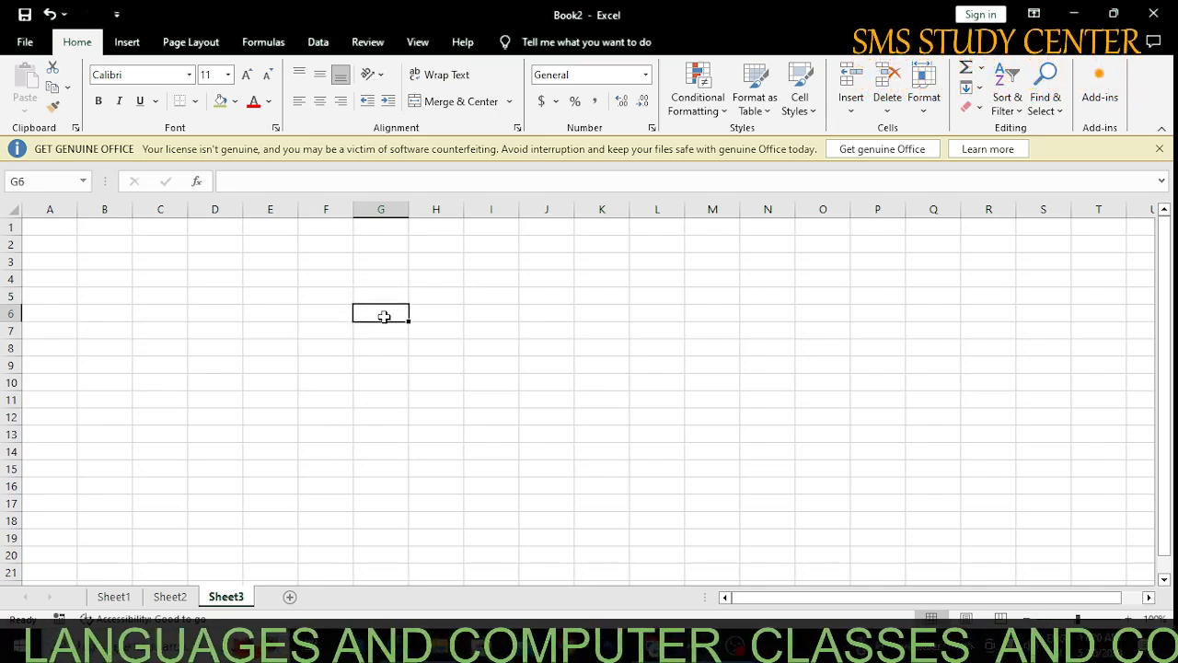
pyautogui.press('Down')
pyautogui.press('Down')
pyautogui.press('Down')
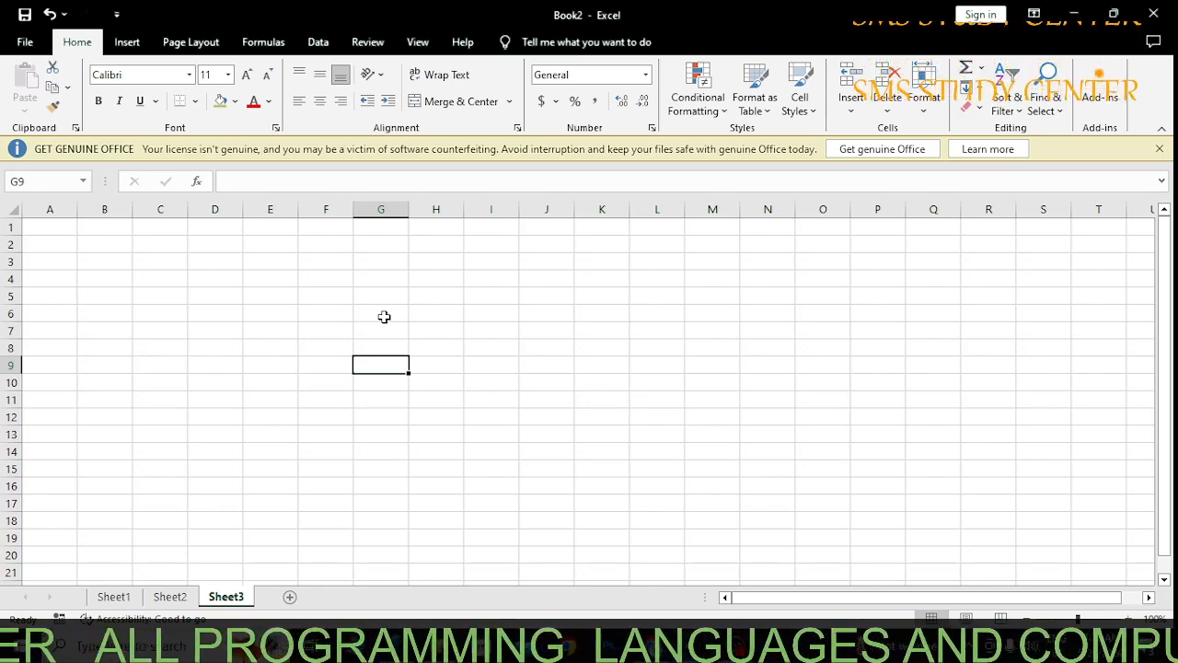
pyautogui.press('Right')
pyautogui.press('Right')
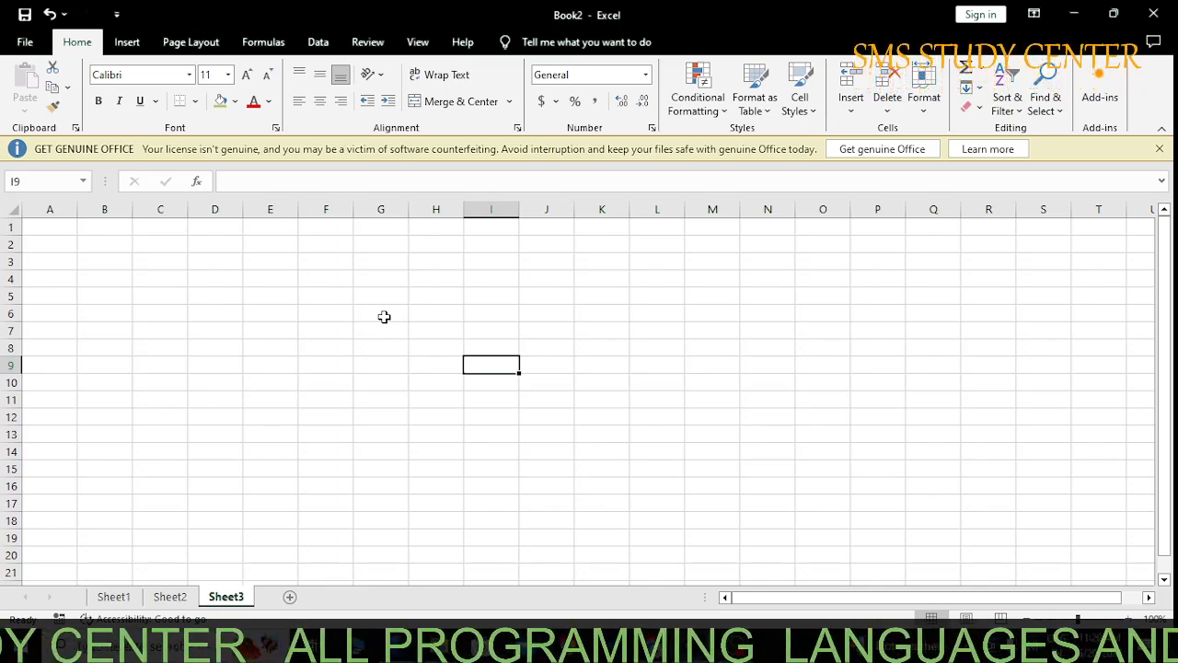
pyautogui.press('Right')
pyautogui.press('Right')
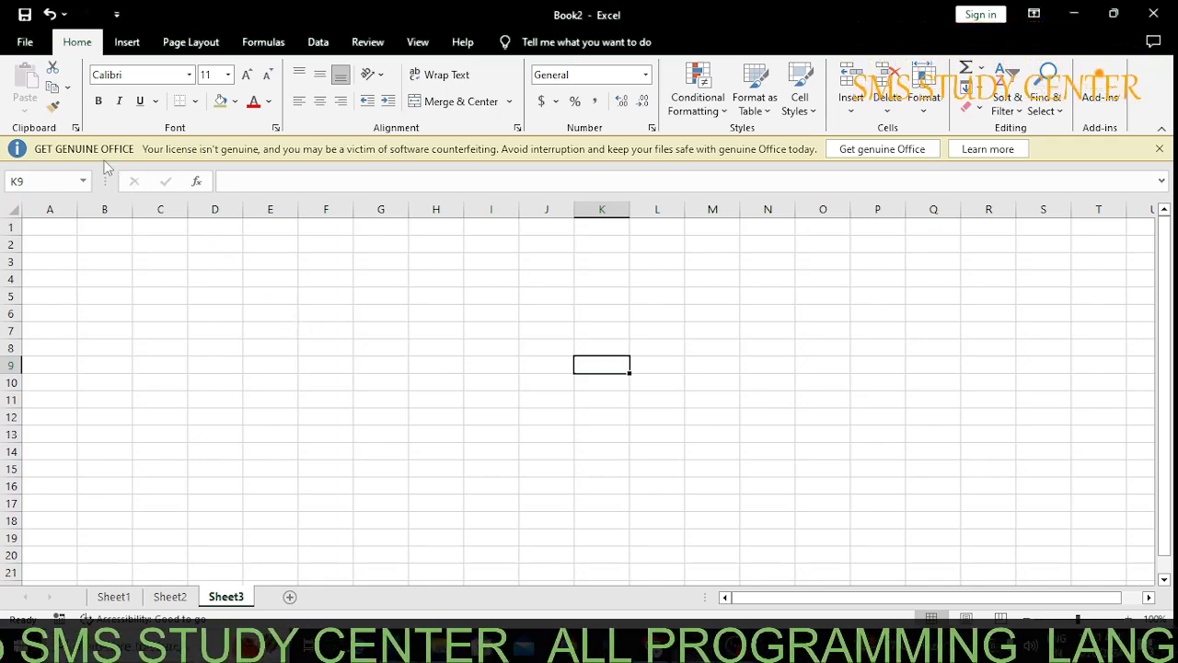
# Examine the options for opening a workbook, including This PC and Local Disk (C:), and return to the sheet without opening a file.
pyautogui.click(22, 41)
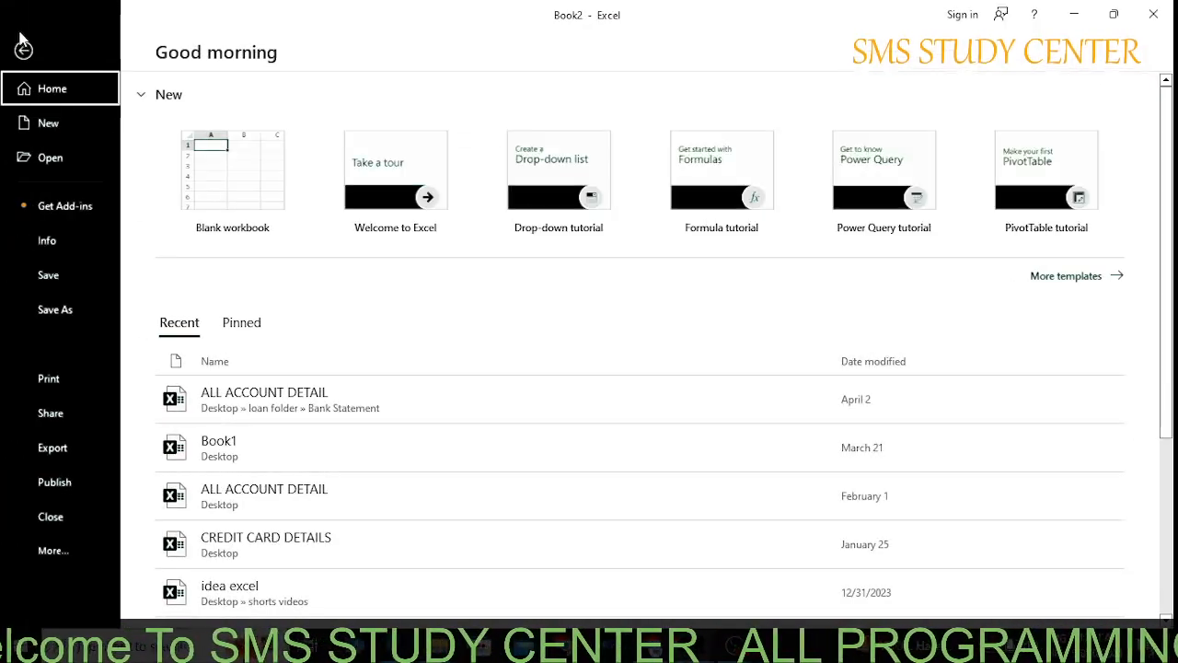
pyautogui.click(56, 161)
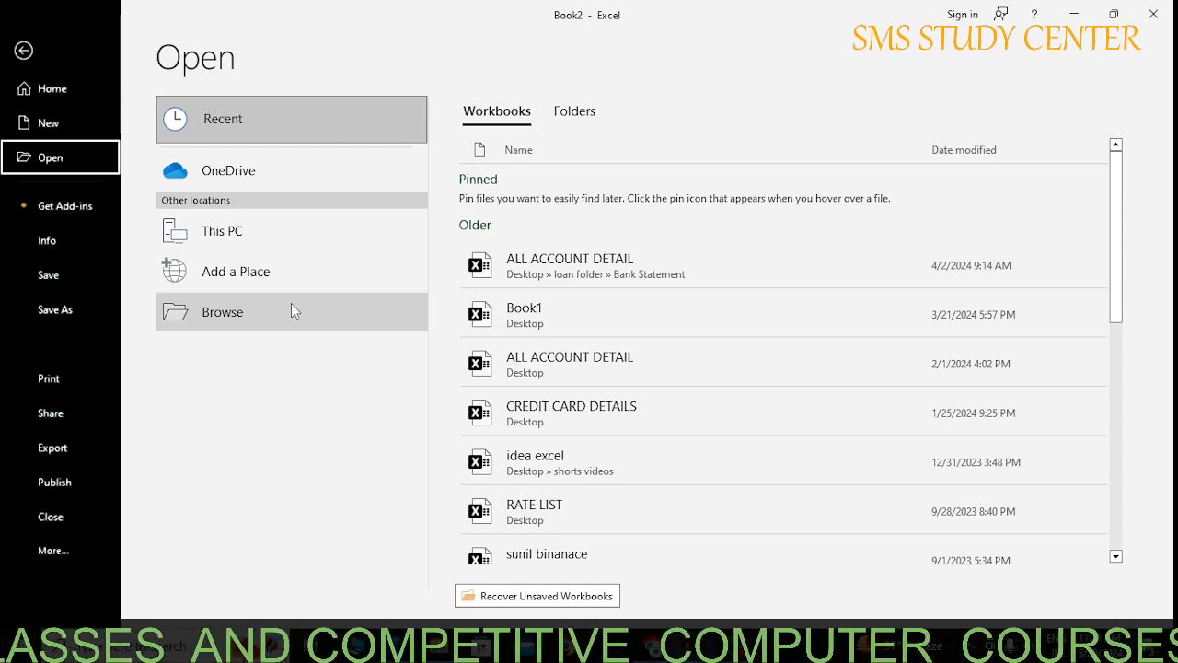
pyautogui.click(254, 231)
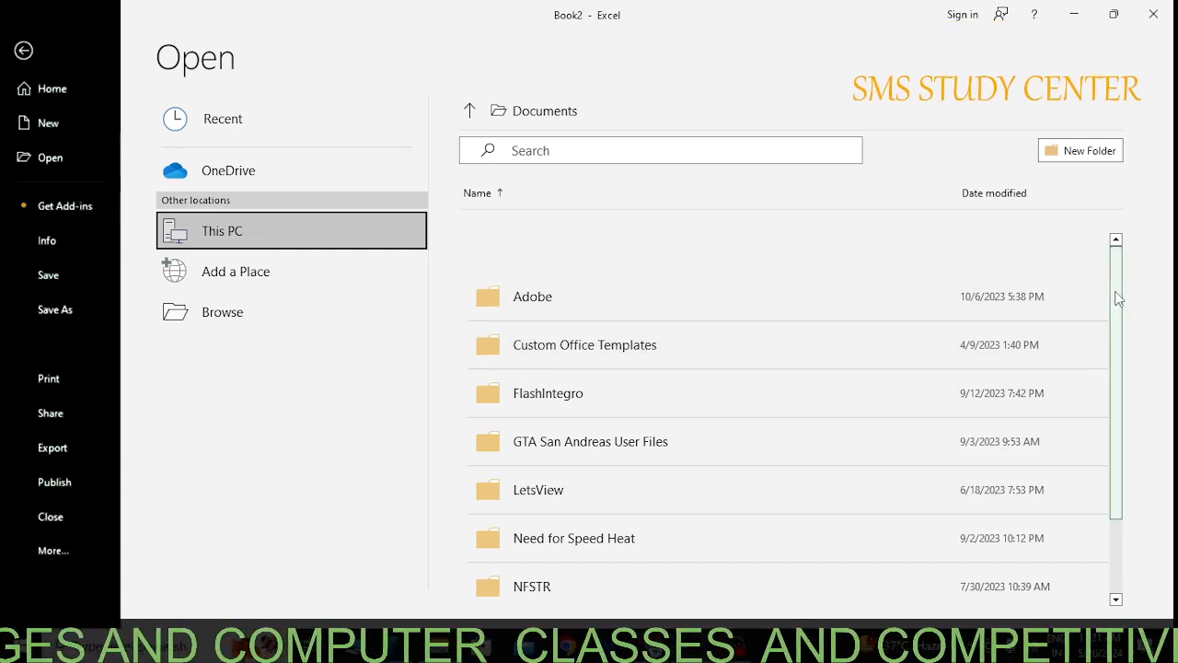
pyautogui.moveTo(1120, 300); pyautogui.dragTo(1028, 306)
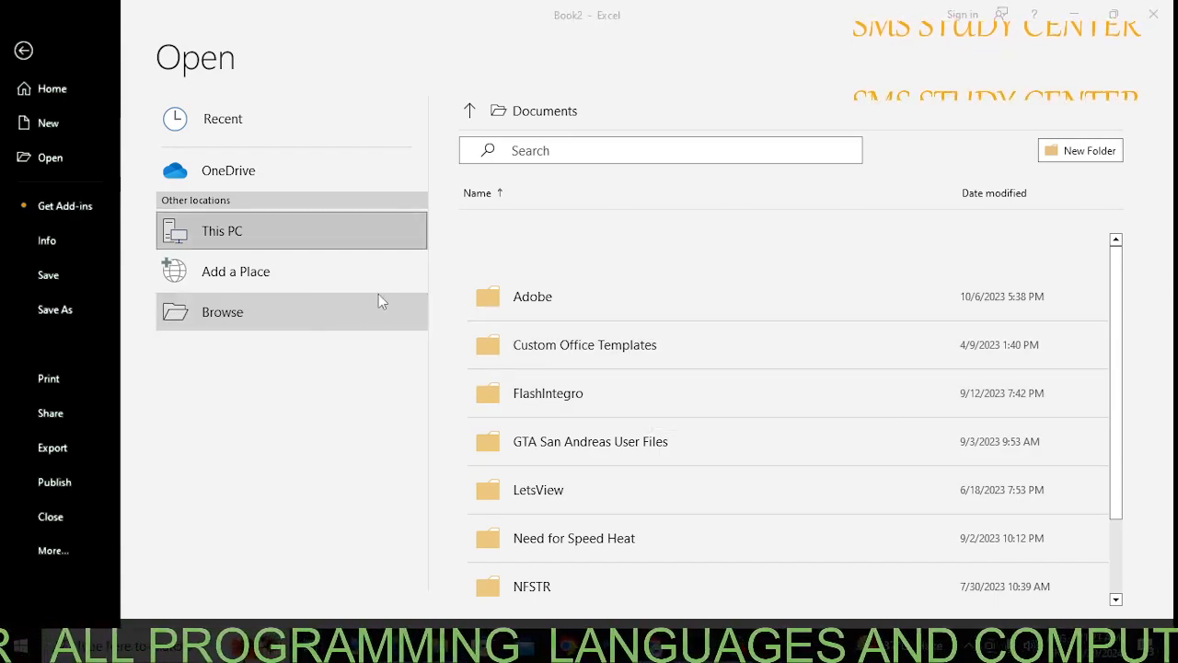
pyautogui.click(384, 295)
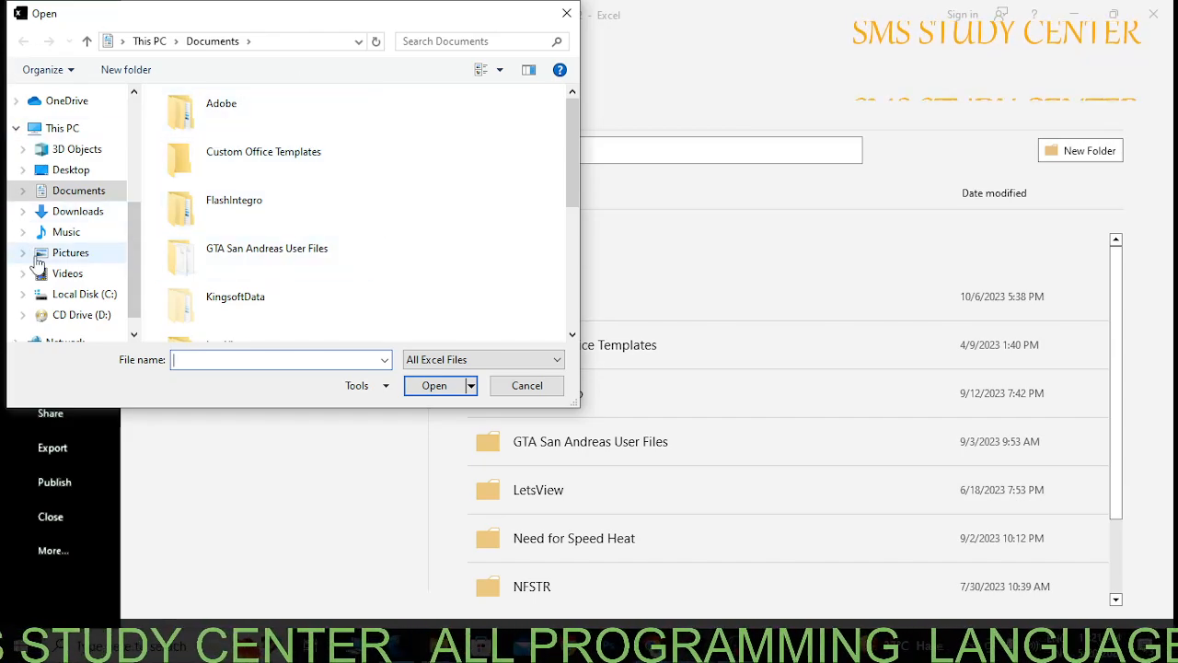
pyautogui.click(81, 294)
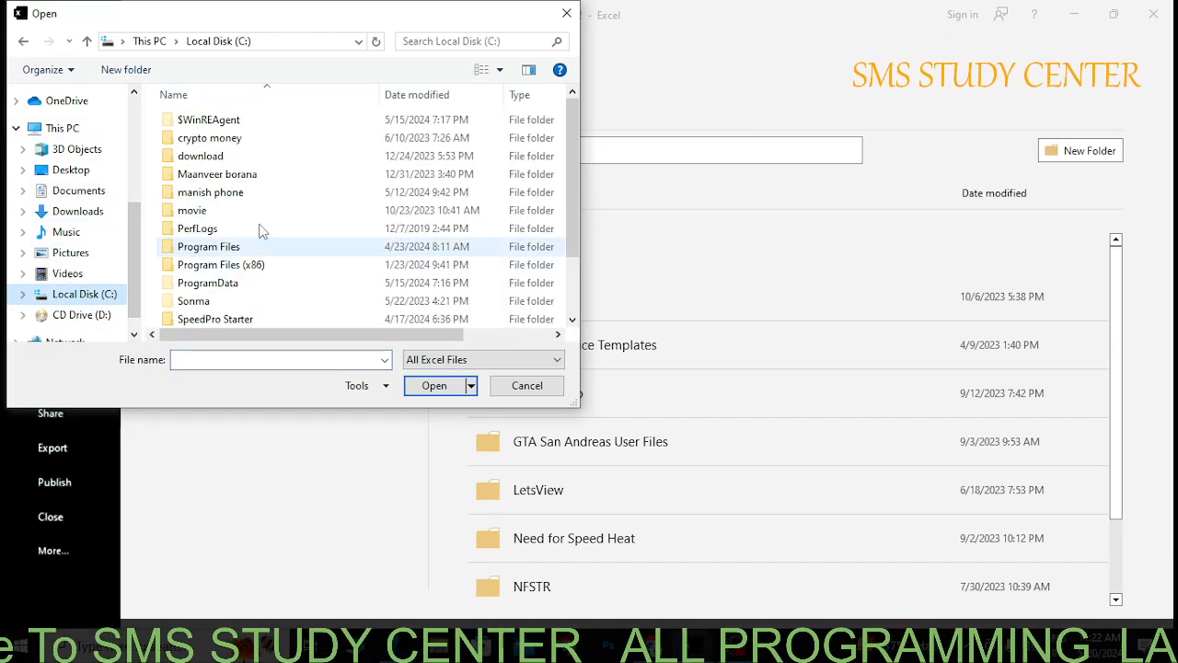
pyautogui.click(528, 385)
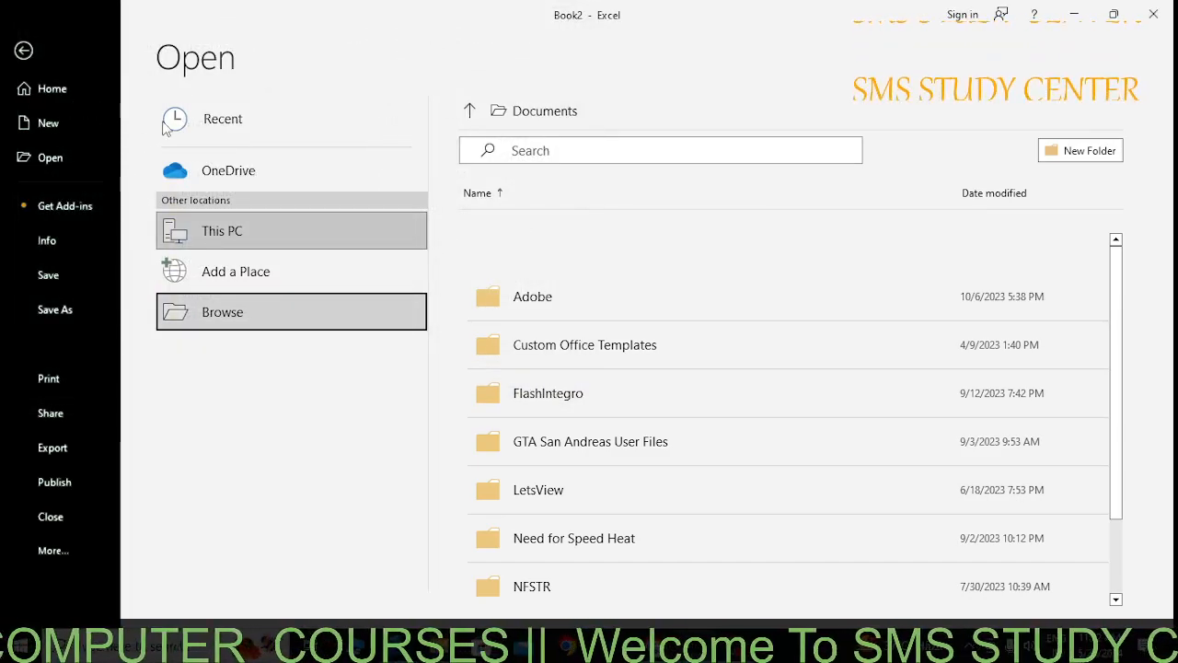
pyautogui.click(26, 54)
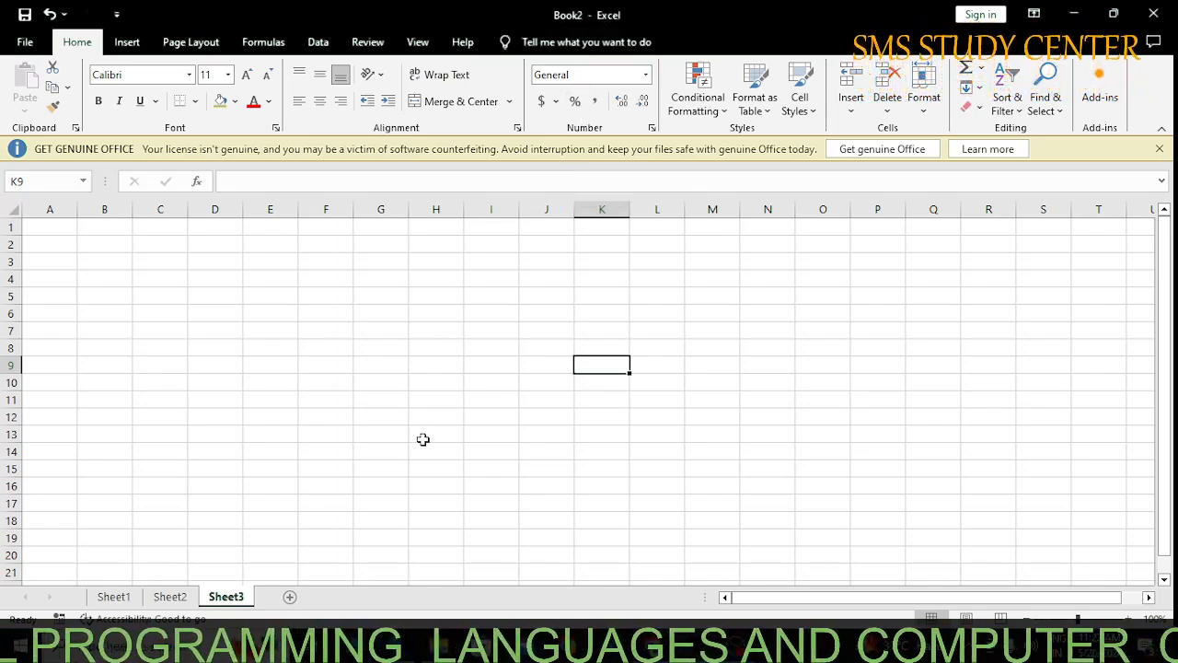
# View Sheet1, Sheet2 and Sheet3 in turn, return to Sheet1 and open its name for editing.
pyautogui.click(115, 597)
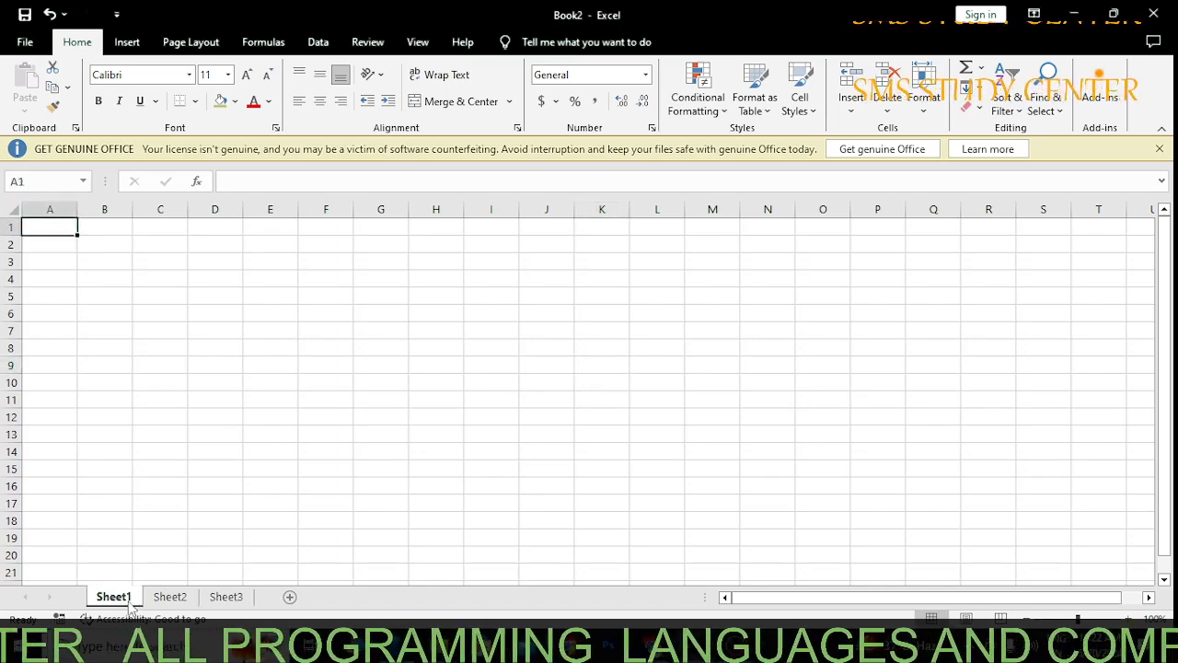
pyautogui.click(171, 597)
pyautogui.click(226, 597)
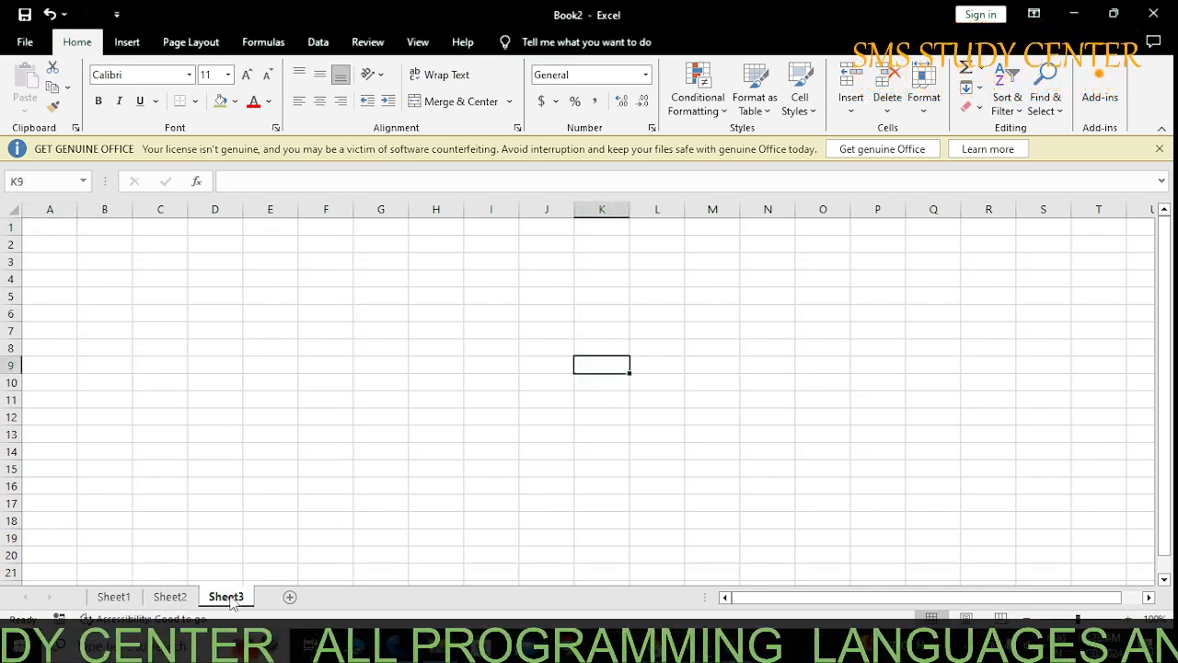
pyautogui.click(114, 597)
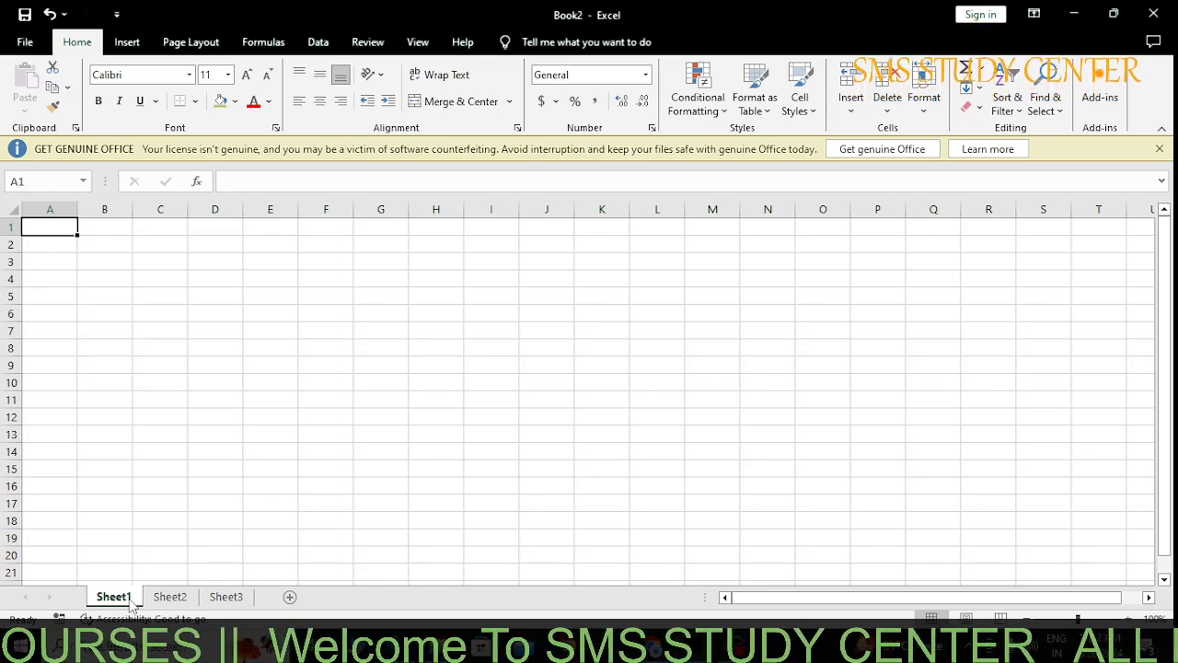
pyautogui.doubleClick(130, 598)
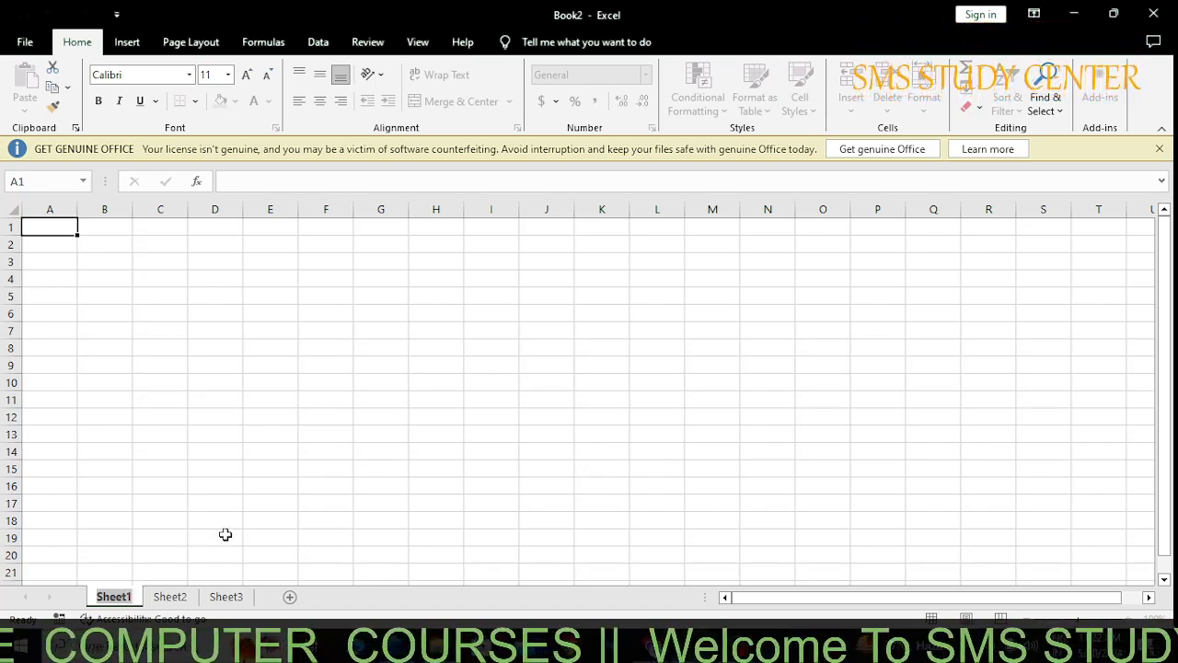
# Leave the Sheet1 name unchanged and enter "Double click" in cell F9.
pyautogui.click(308, 369)
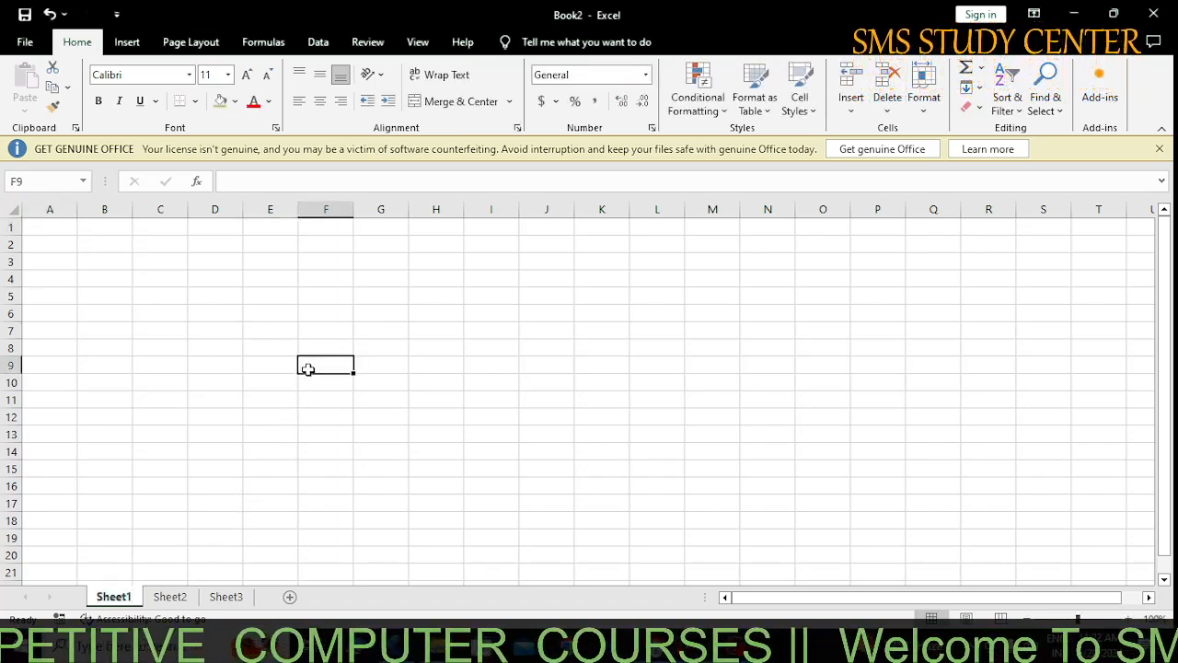
pyautogui.write('Doub')
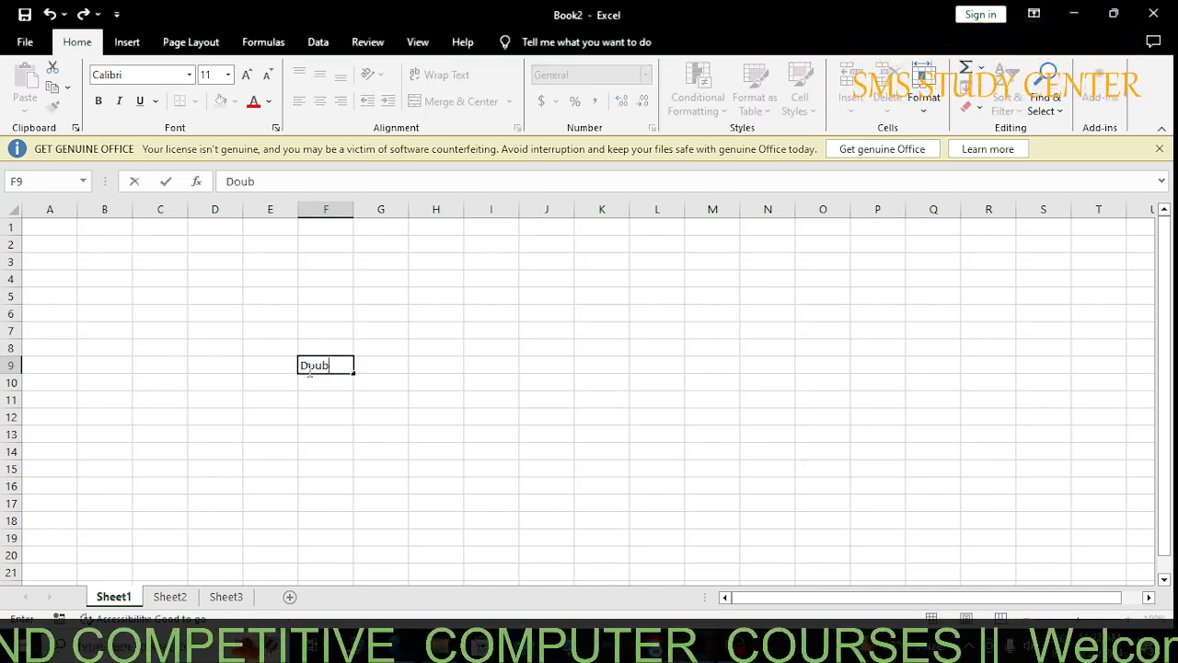
pyautogui.write('le cli')
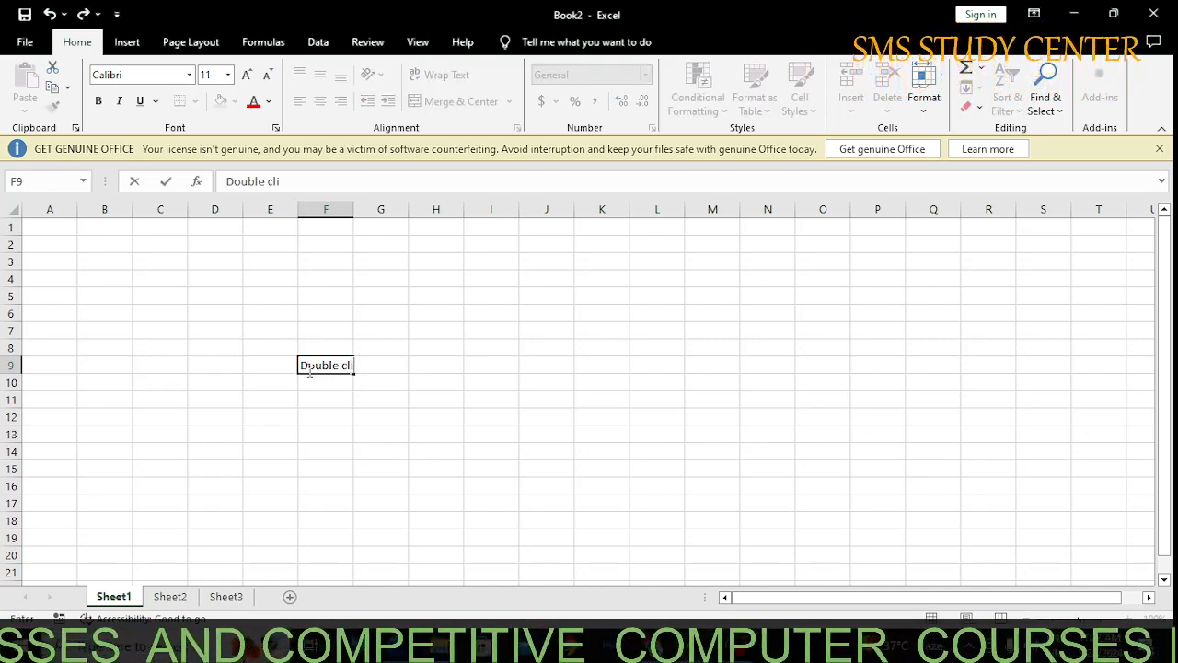
pyautogui.write('kck')
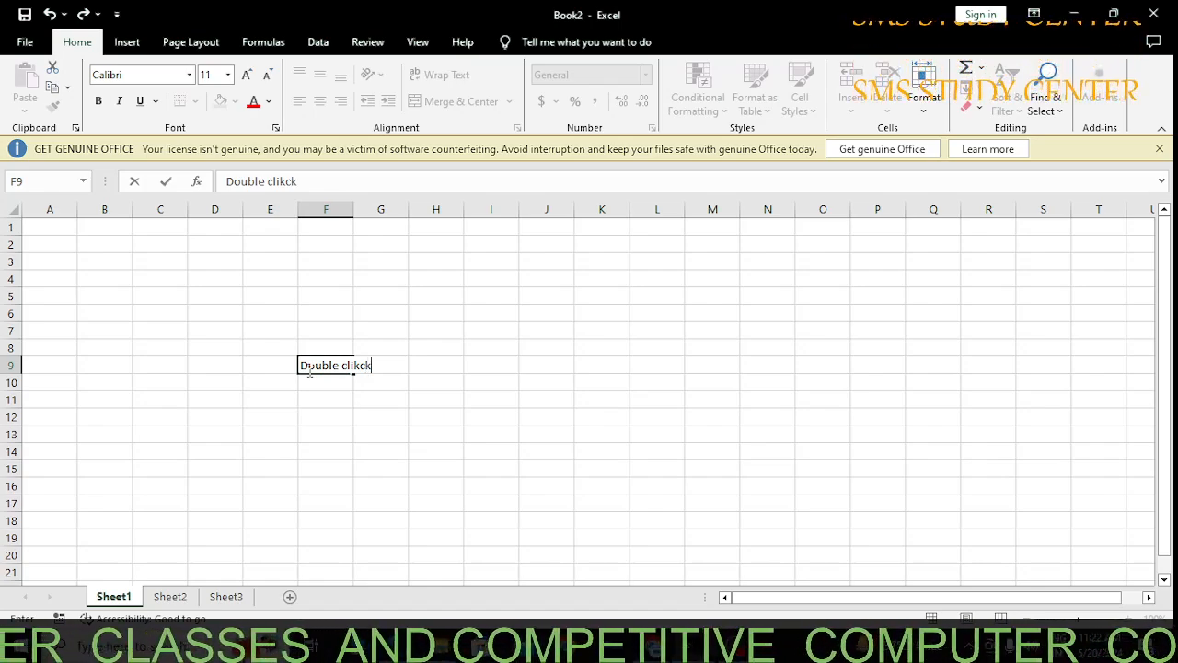
pyautogui.press('BackSpace')
pyautogui.press('BackSpace')
pyautogui.press('BackSpace')
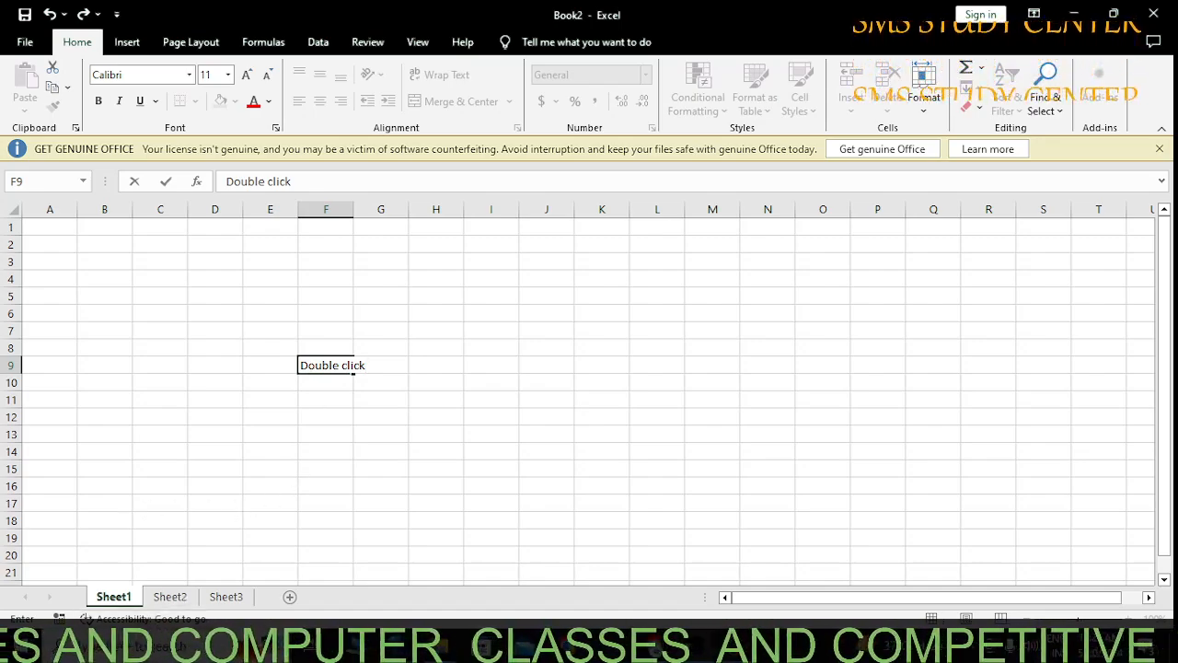
# Rename the Sheet1 worksheet as sms.
pyautogui.click(120, 599)
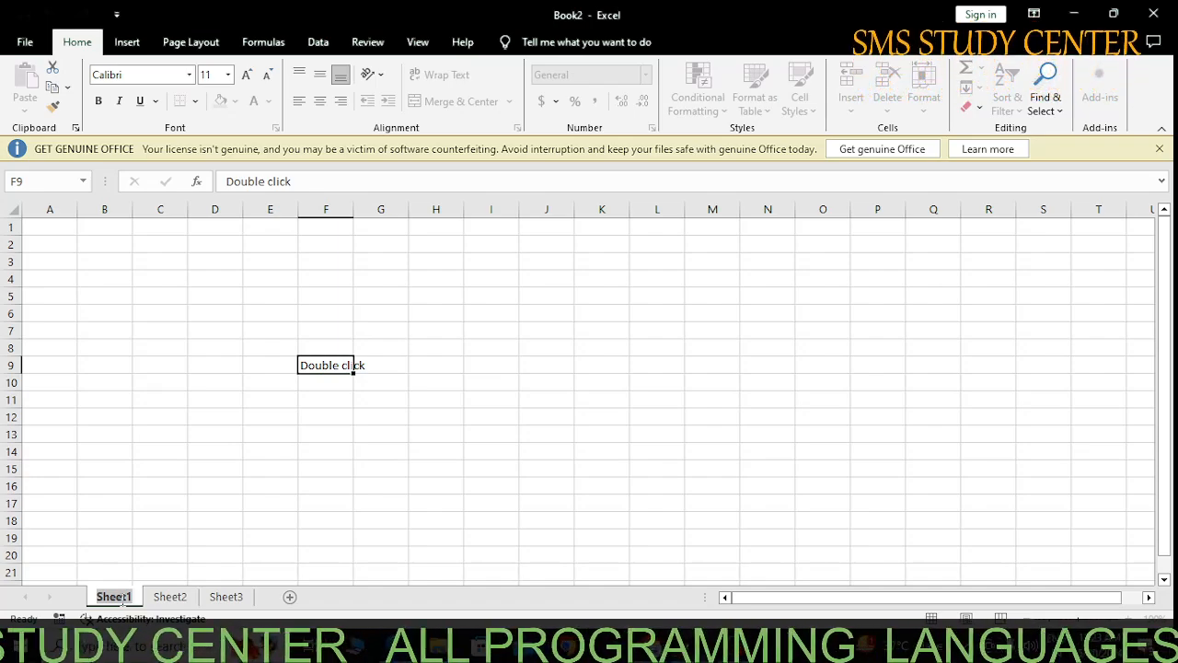
pyautogui.write('sms')
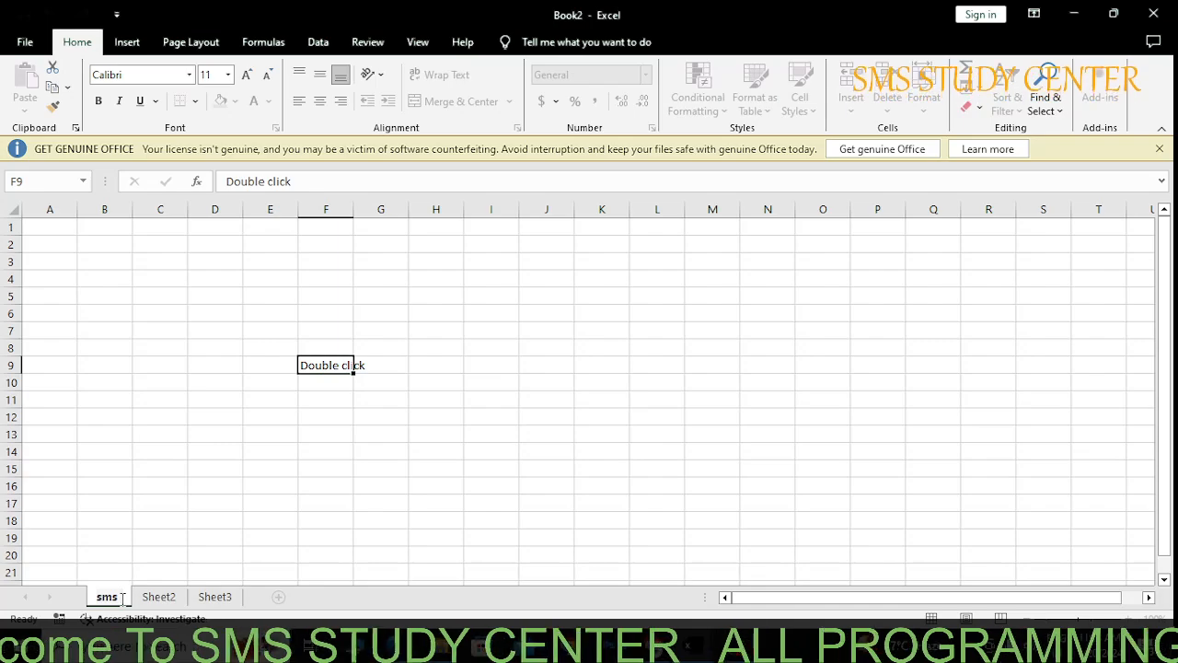
pyautogui.press('Return')
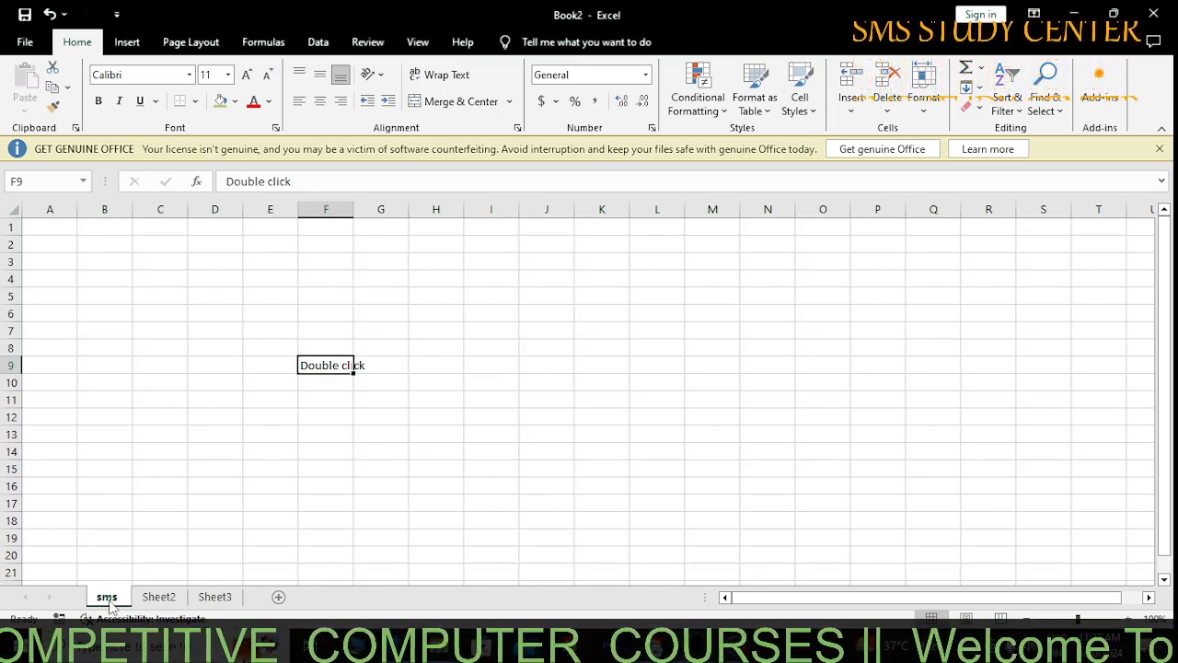
# Rename the Sheet2 worksheet as study, magnifying the sheet names while editing and closing the Magnifier when finished.
pyautogui.press('super+plus')
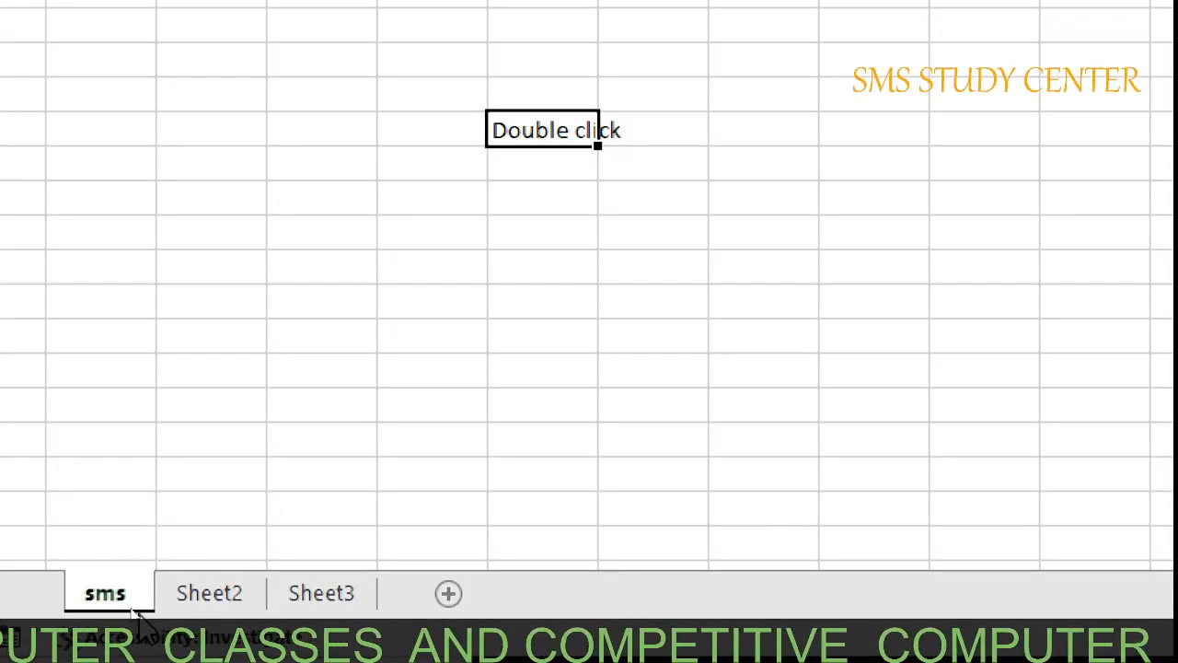
pyautogui.click(198, 595)
pyautogui.doubleClick(200, 585)
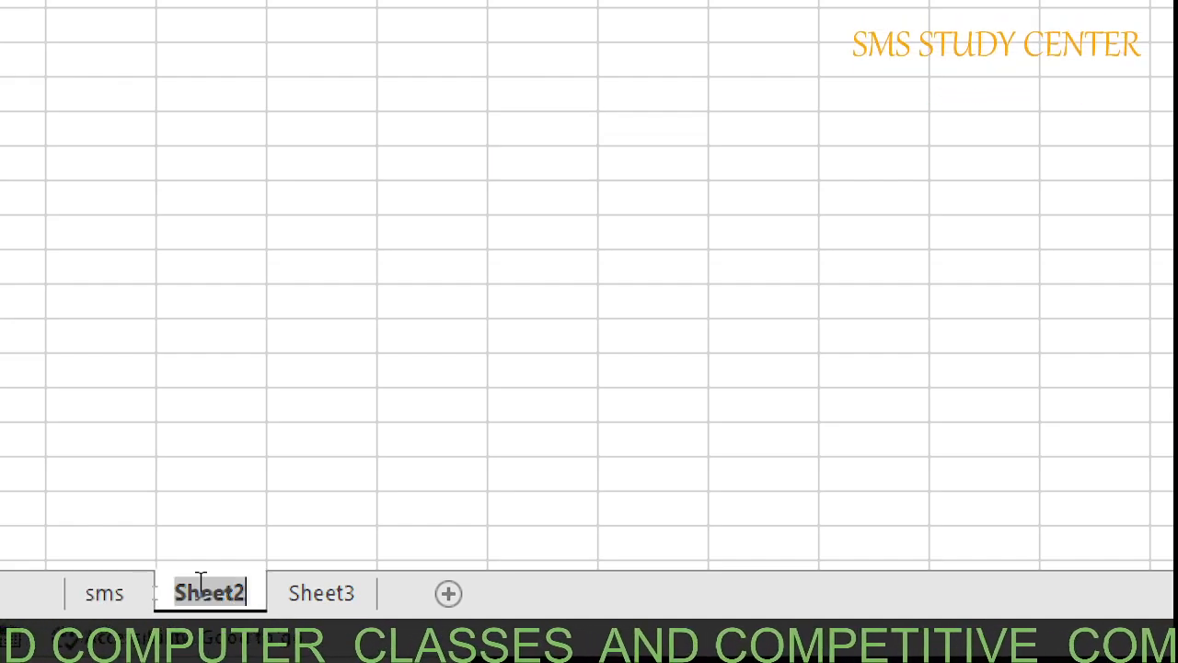
pyautogui.write('stud')
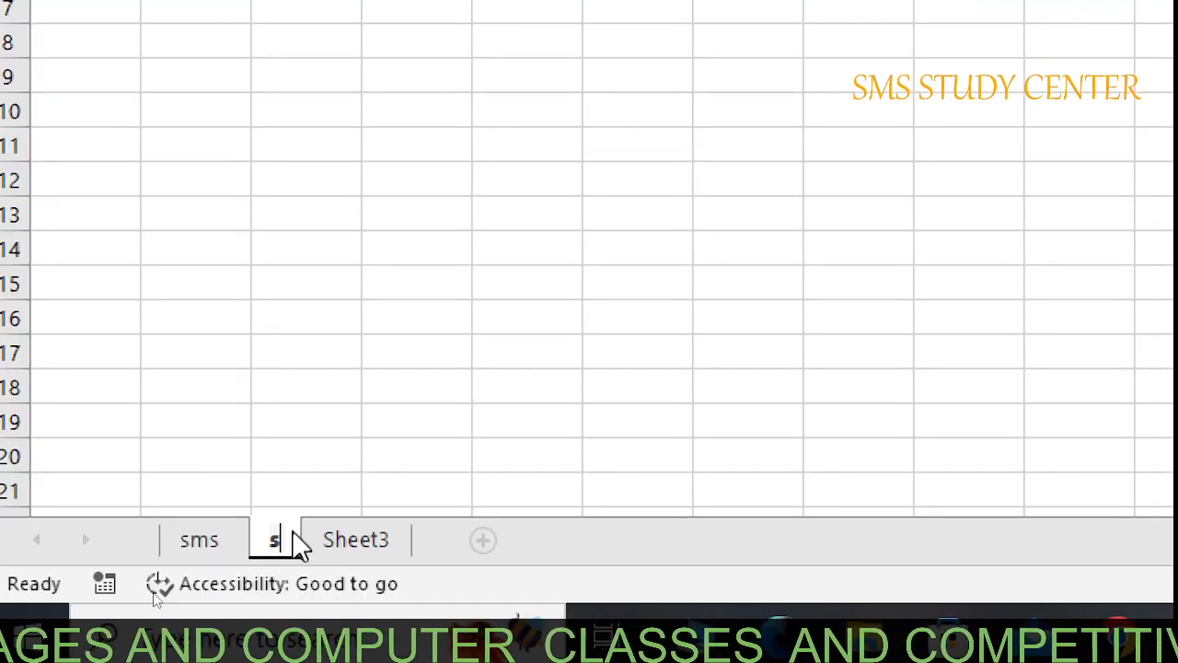
pyautogui.write('y')
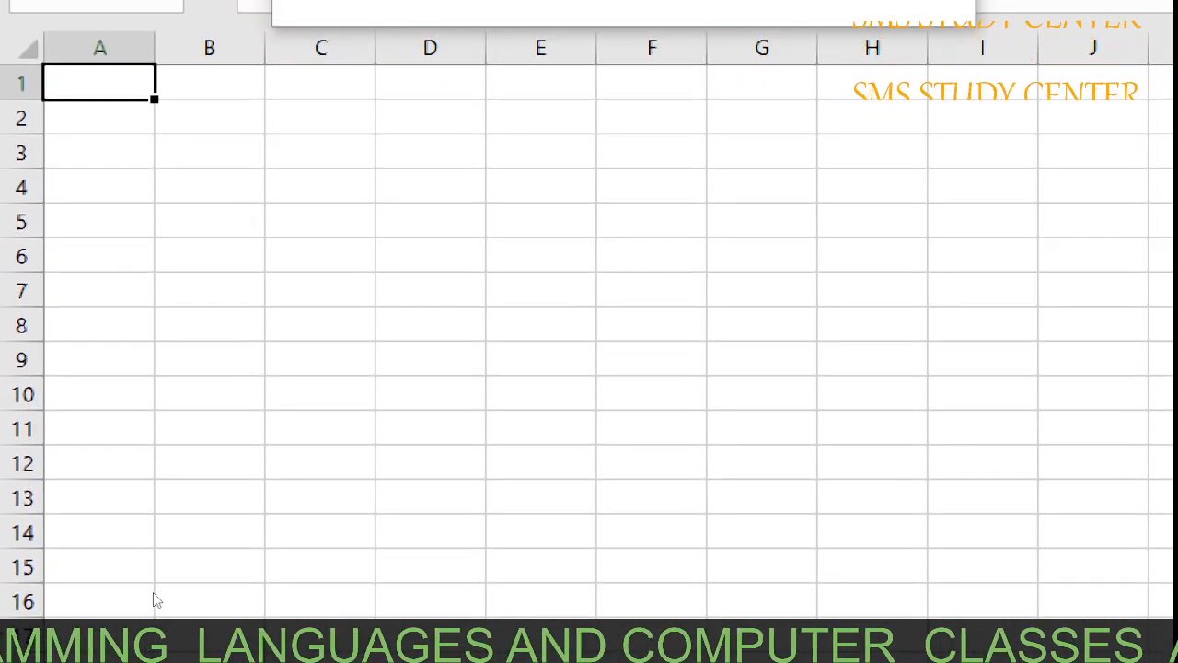
pyautogui.press('super+minus')
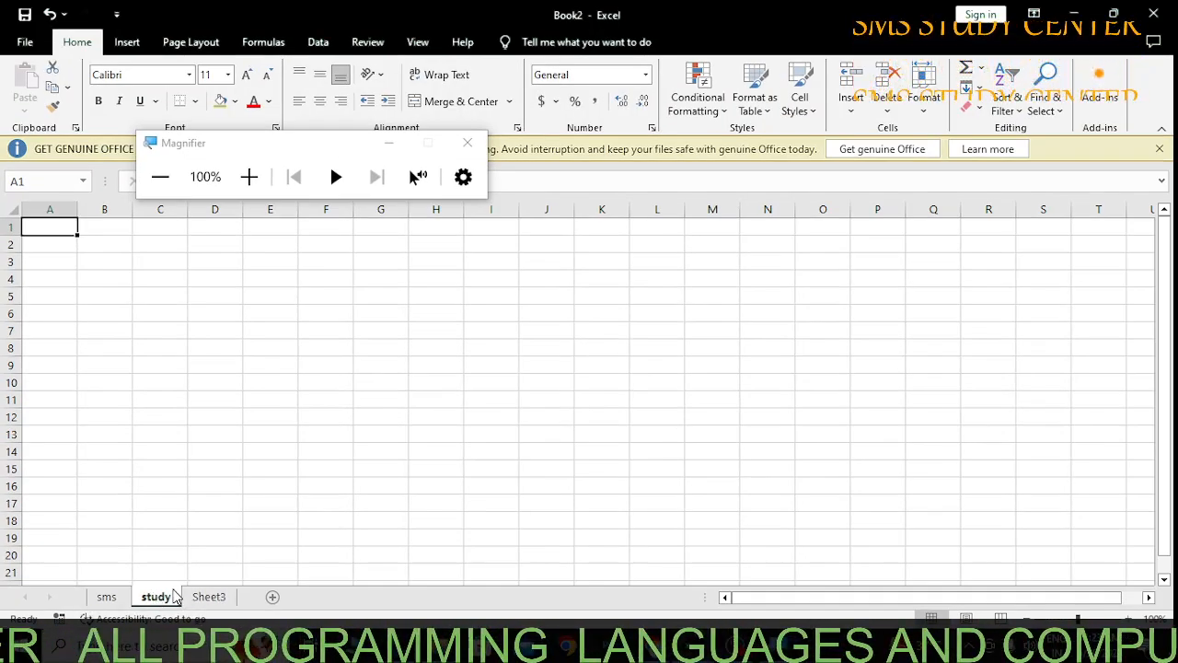
pyautogui.click(468, 145)
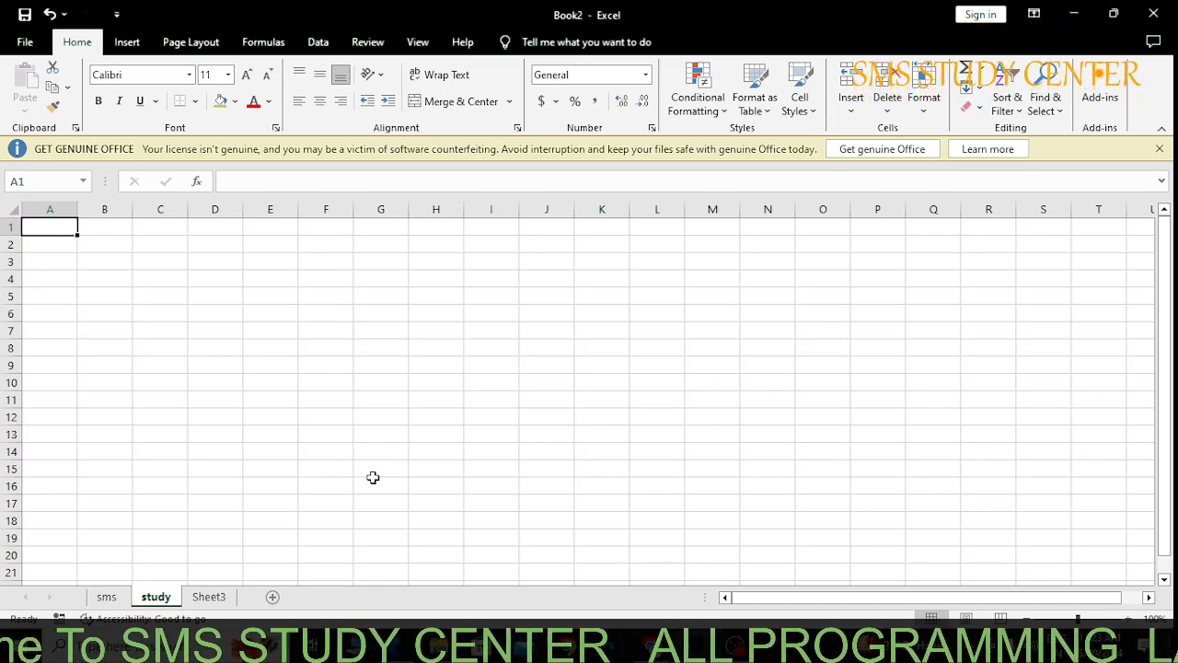
# Rename the Sheet3 worksheet as center, without a trailing apostrophe.
pyautogui.click(204, 604)
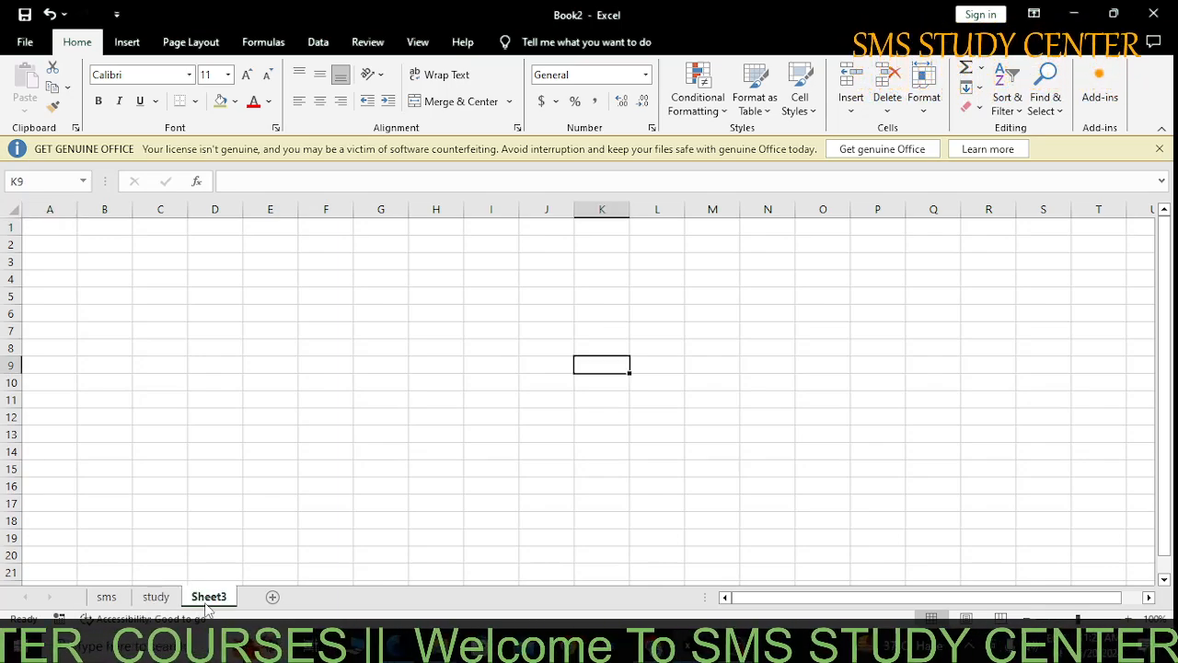
pyautogui.doubleClick(204, 604)
pyautogui.write("center'")
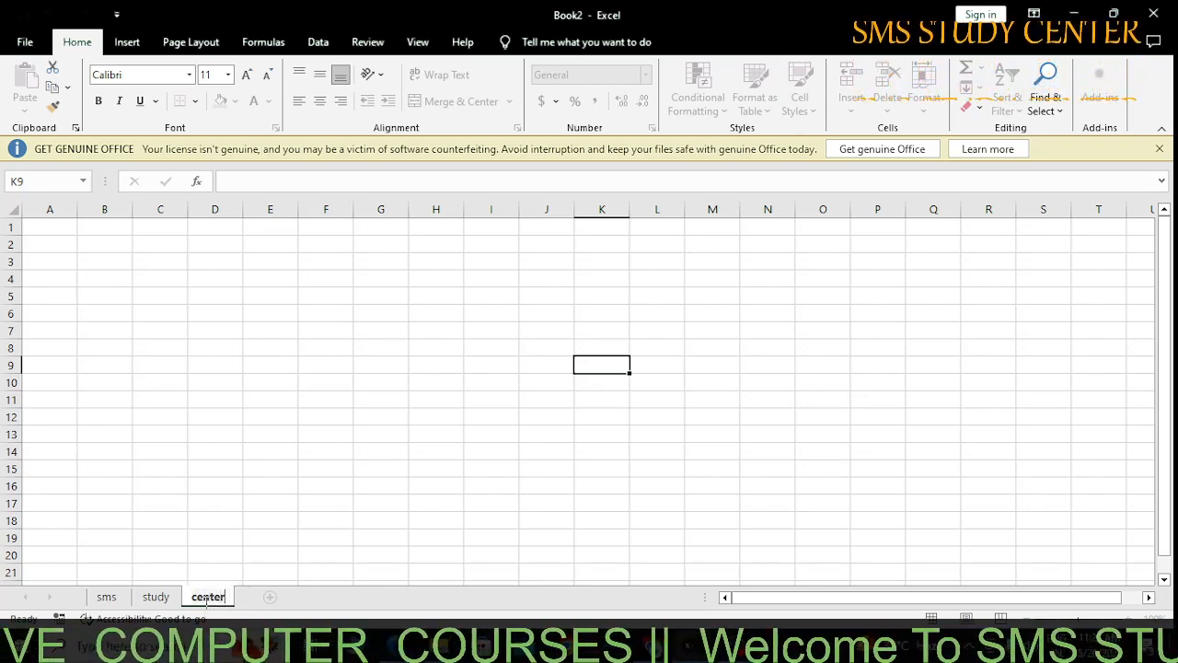
pyautogui.press('Return')
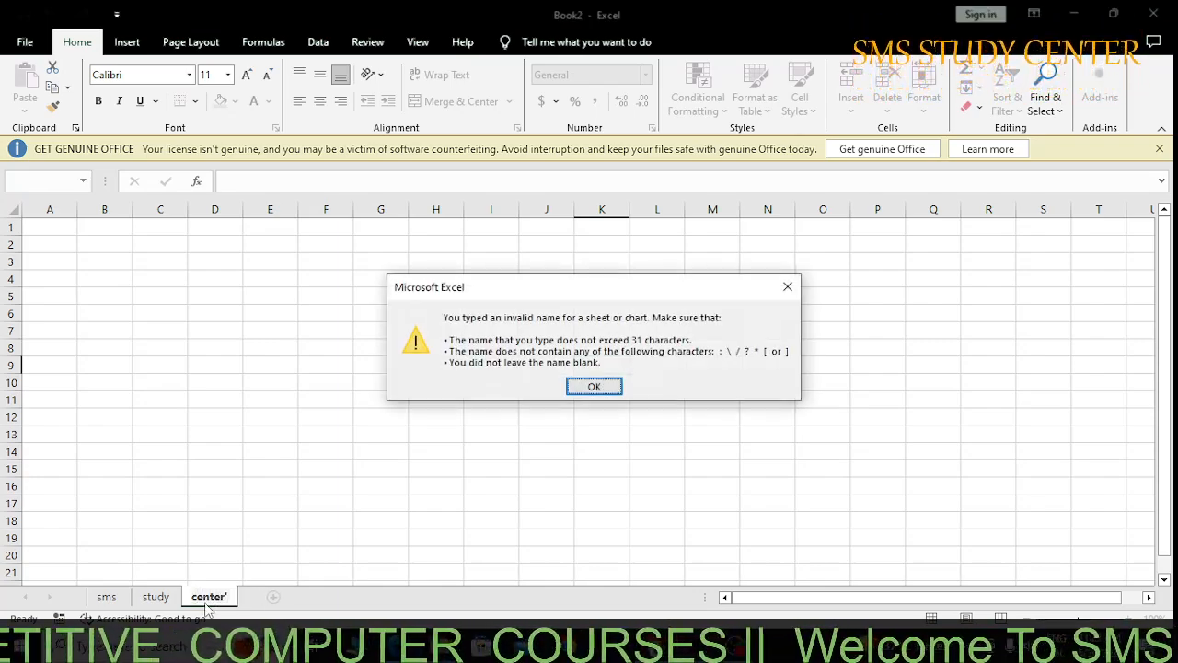
pyautogui.press('Return')
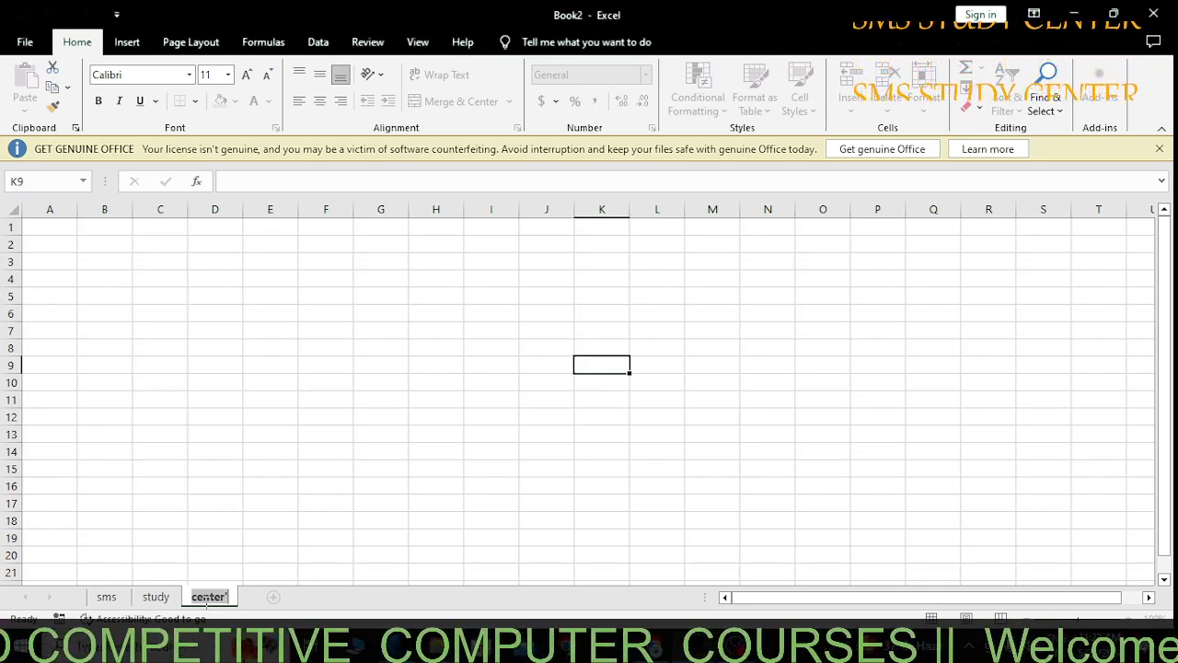
pyautogui.press('Right')
pyautogui.press('BackSpace')
pyautogui.press('Return')
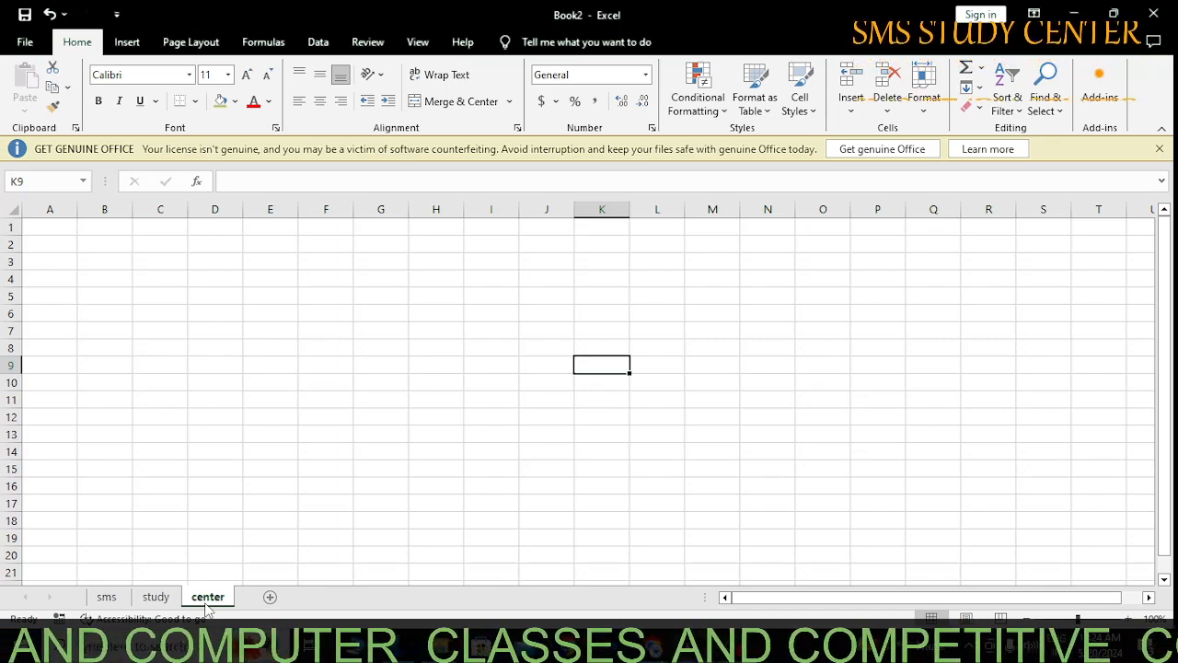
# Add a fourth worksheet after center and enter placeholder text starting with "d" in B5 of the sms sheet.
pyautogui.click(270, 598)
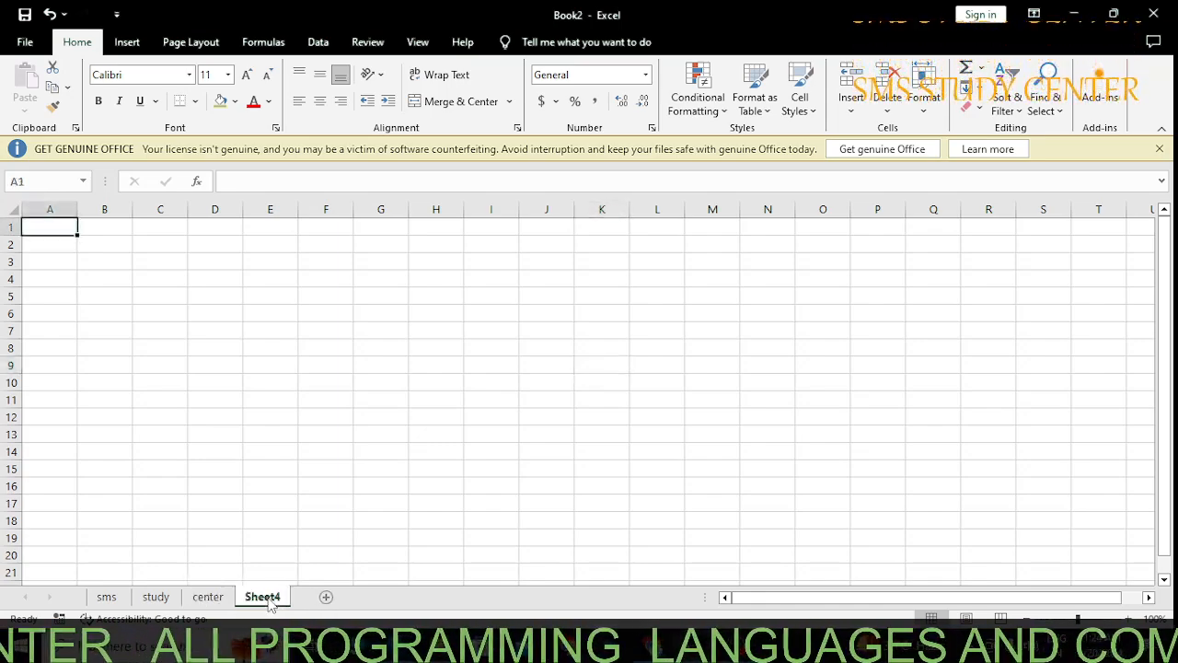
pyautogui.click(107, 597)
pyautogui.click(103, 295)
pyautogui.write('d')
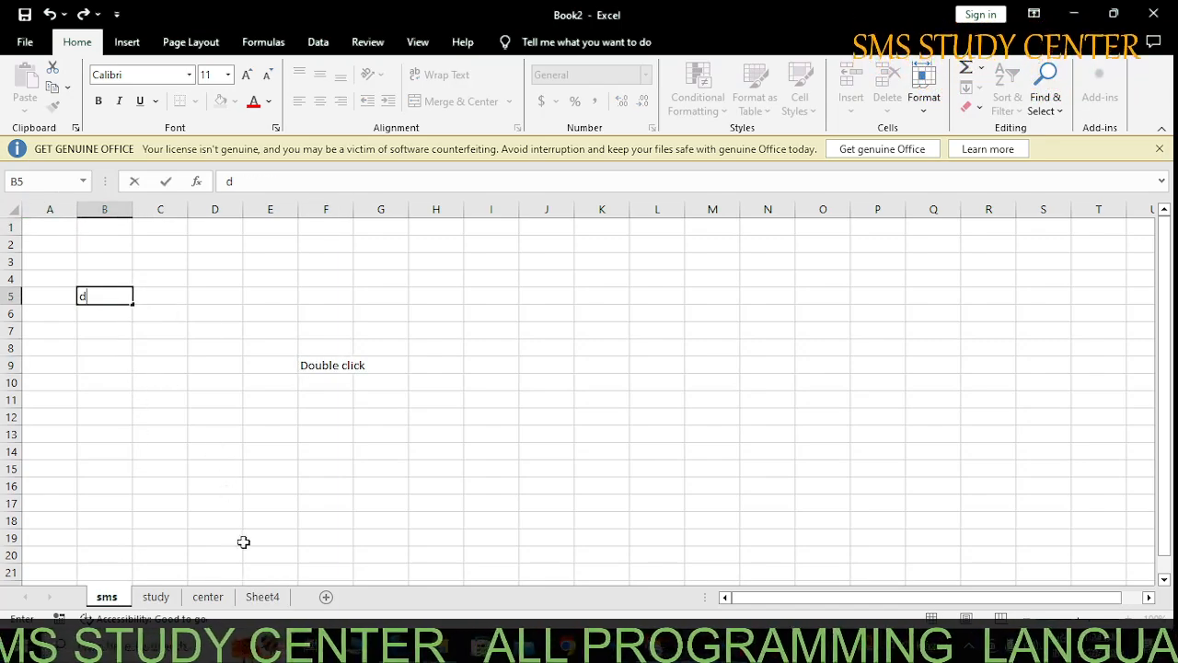
# Enter placeholder text starting with "dfg" in C8 of the study sheet and "dfgsdg" in E10 of the center sheet.
pyautogui.click(157, 600)
pyautogui.click(168, 344)
pyautogui.write('sfgsfg')
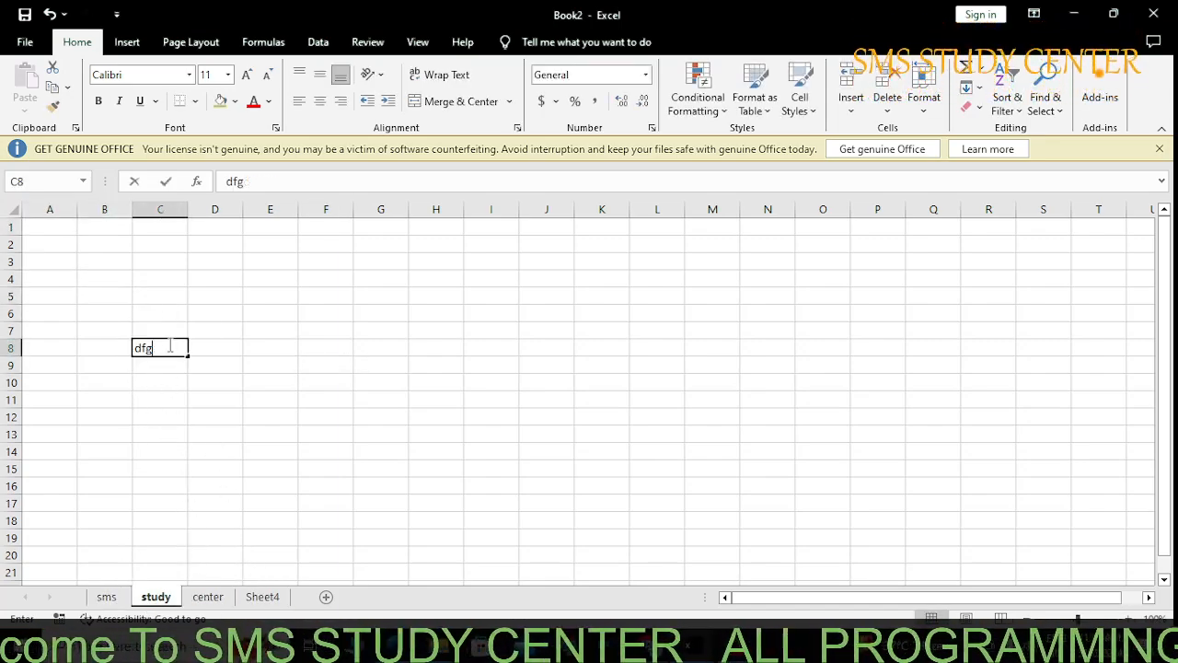
pyautogui.click(208, 597)
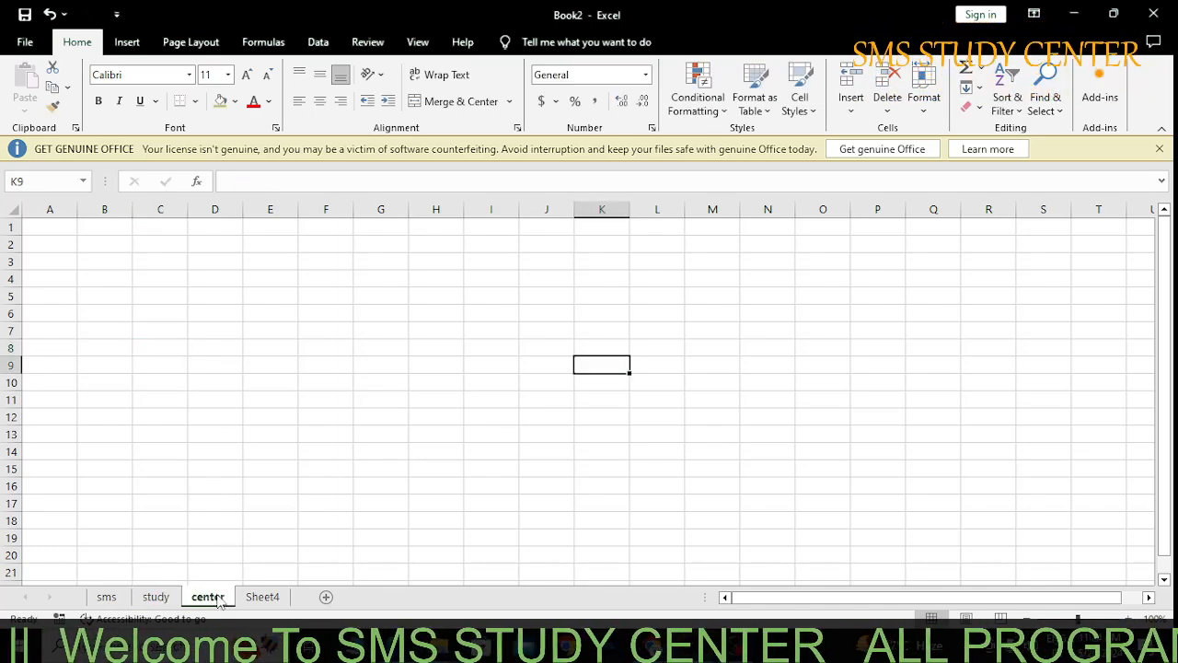
pyautogui.click(273, 383)
pyautogui.write('dfgsdg')
# On Sheet4, enter "sms study entetr" in cell C7.
pyautogui.click(267, 598)
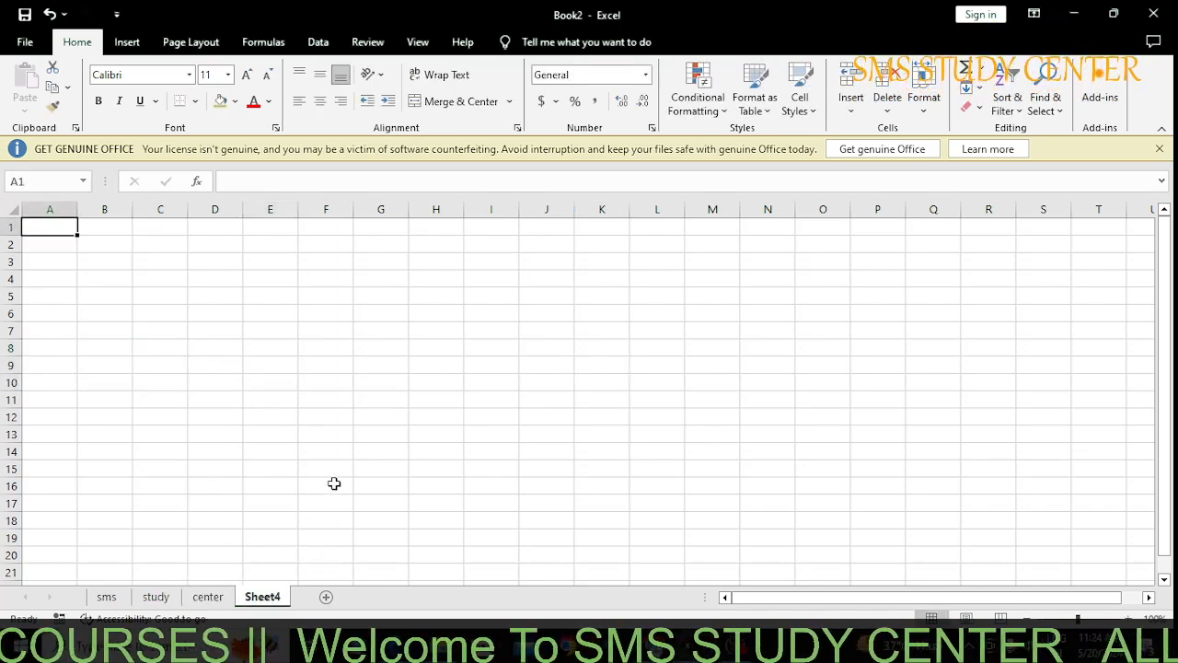
pyautogui.click(179, 324)
pyautogui.write('s')
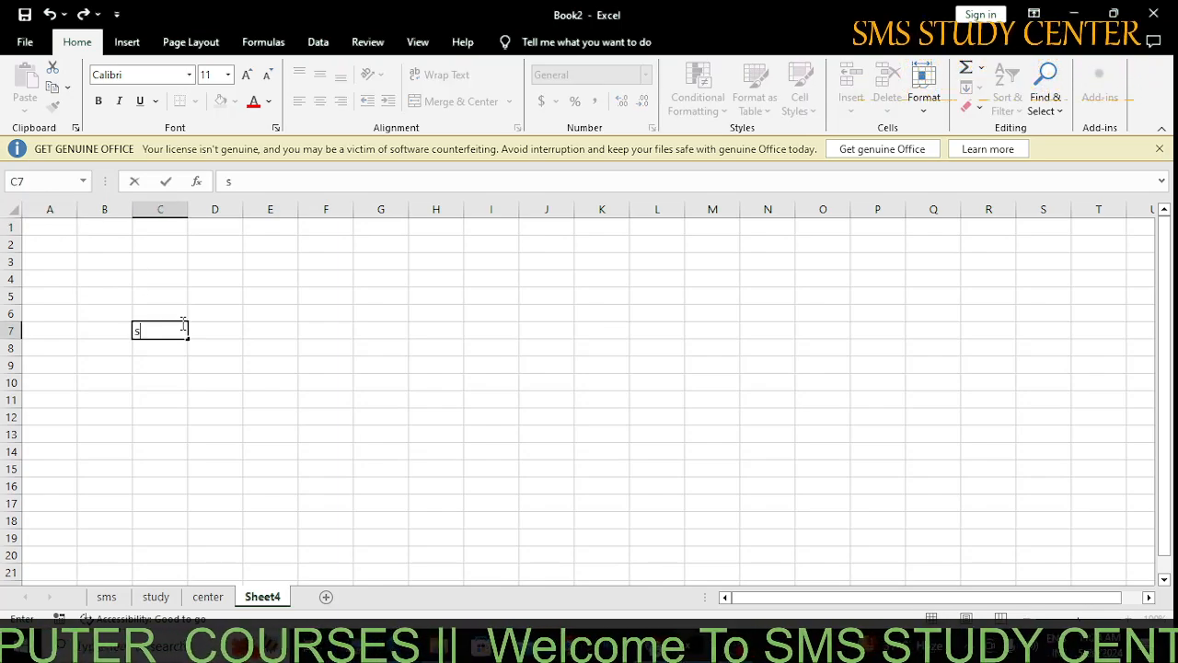
pyautogui.write('ms stud')
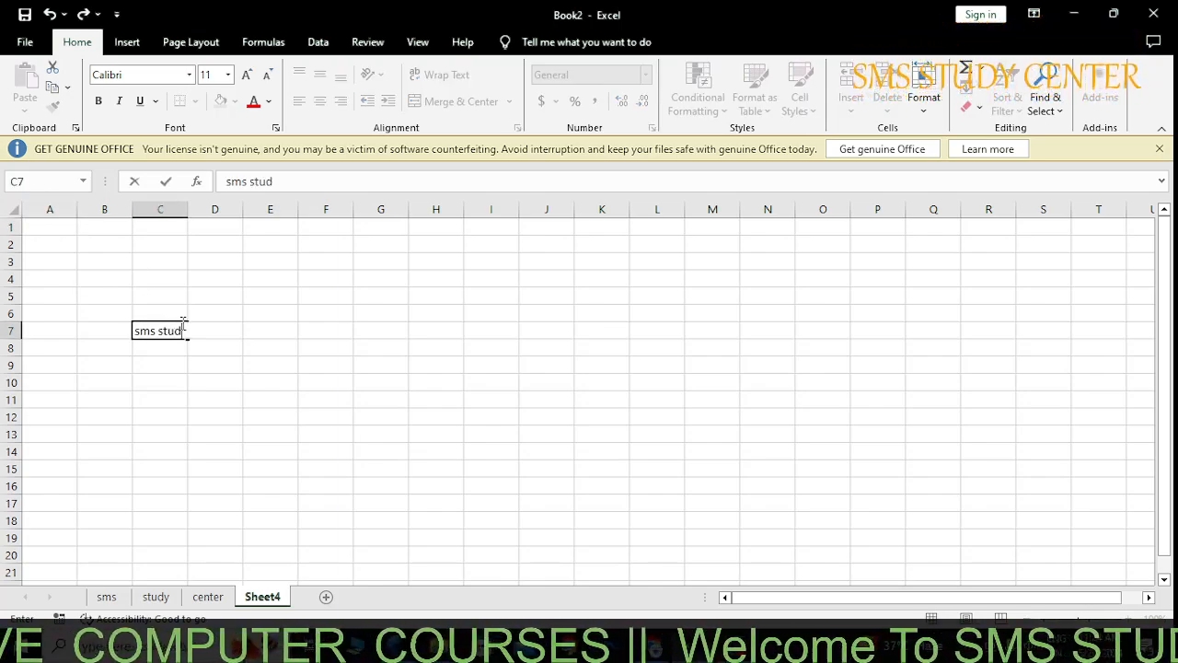
pyautogui.write('y entetr')
pyautogui.press('Return')
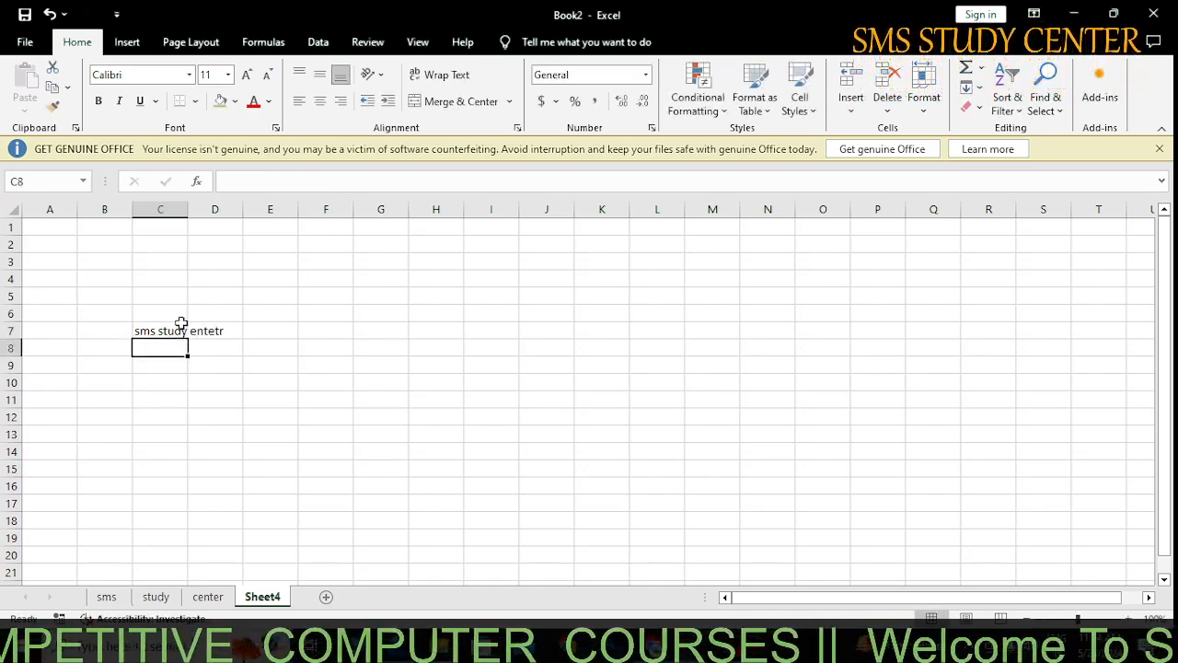
# Enter "enter" in cell D7 of Sheet4, beside the sms study text.
pyautogui.doubleClick(202, 333)
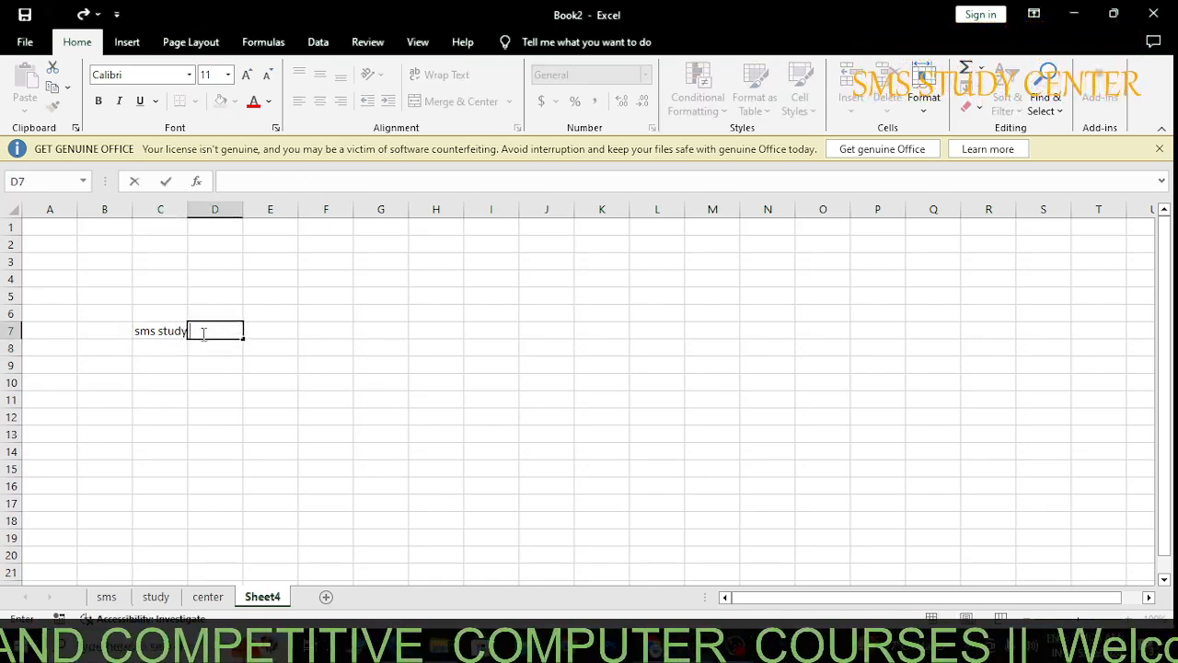
pyautogui.write('enter')
pyautogui.press('Return')
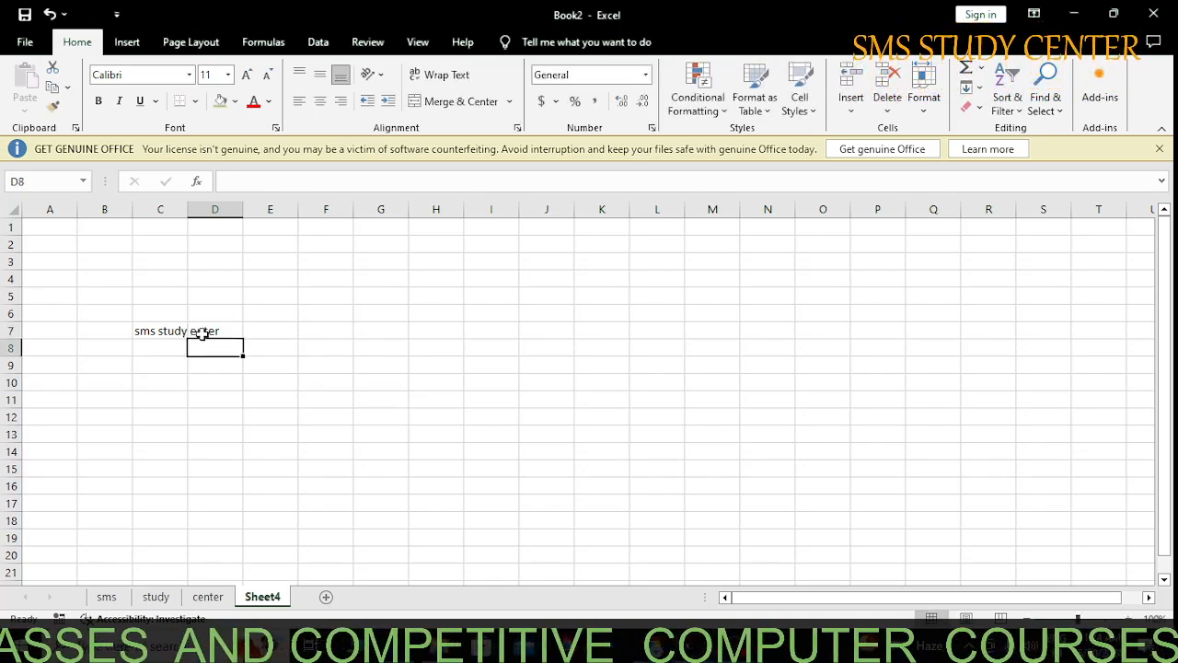
# Correct the text in cell D7 of Sheet4 to "center".
pyautogui.click(238, 431)
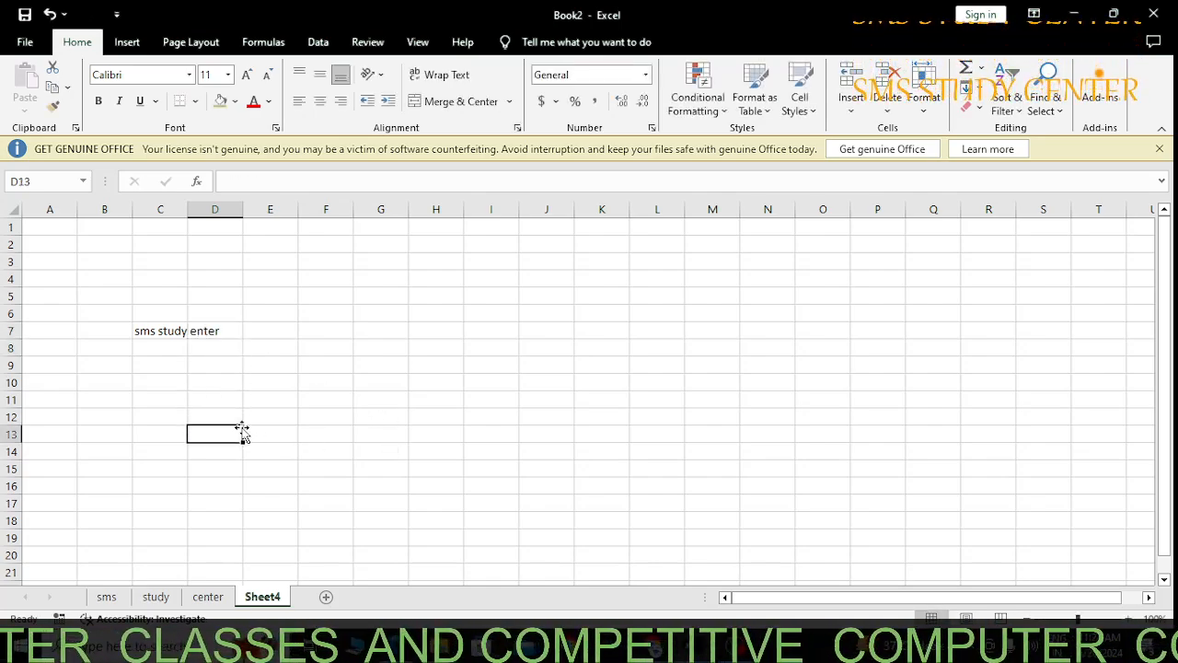
pyautogui.click(205, 335)
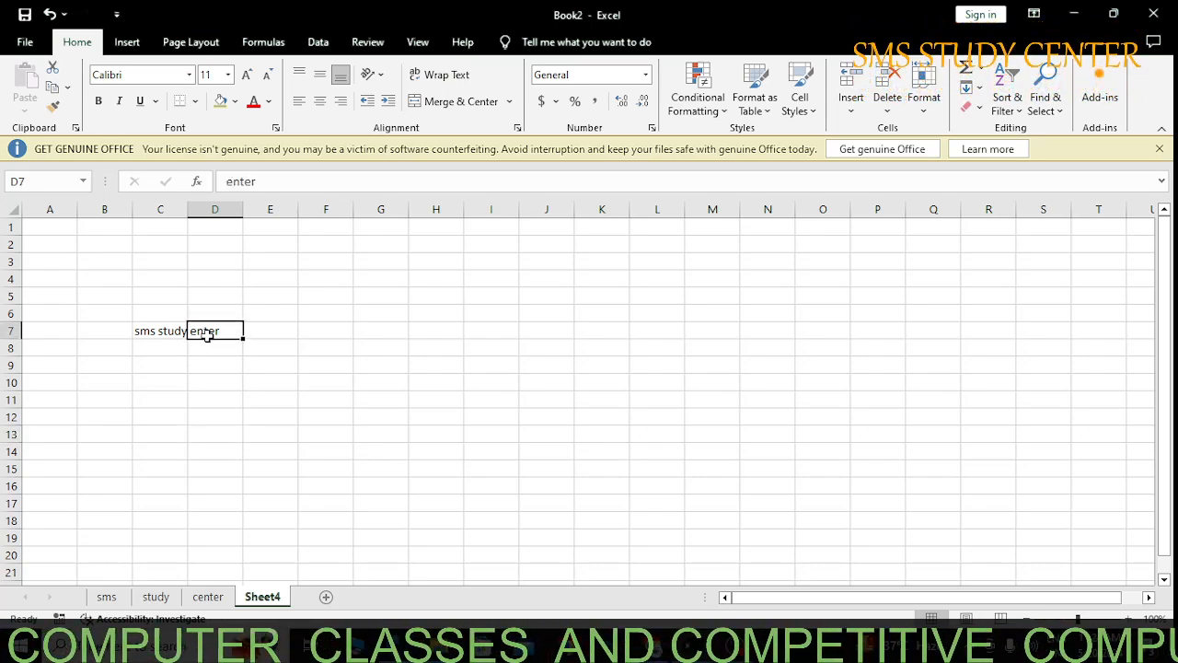
pyautogui.click(226, 181)
pyautogui.write('c')
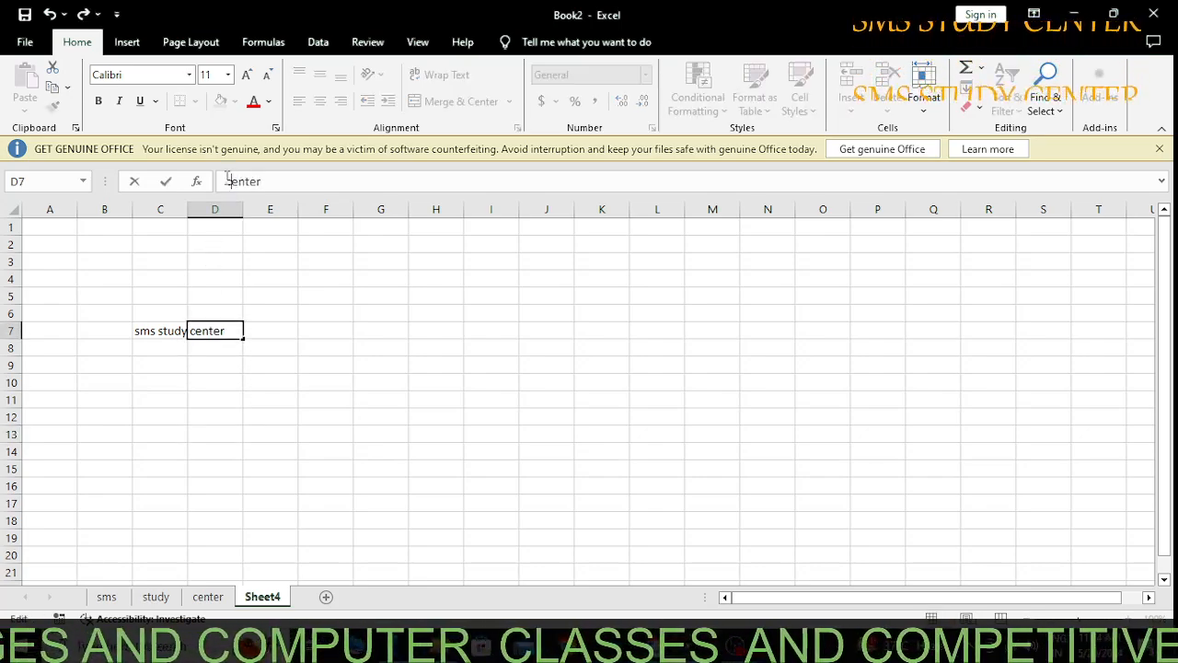
pyautogui.press('Return')
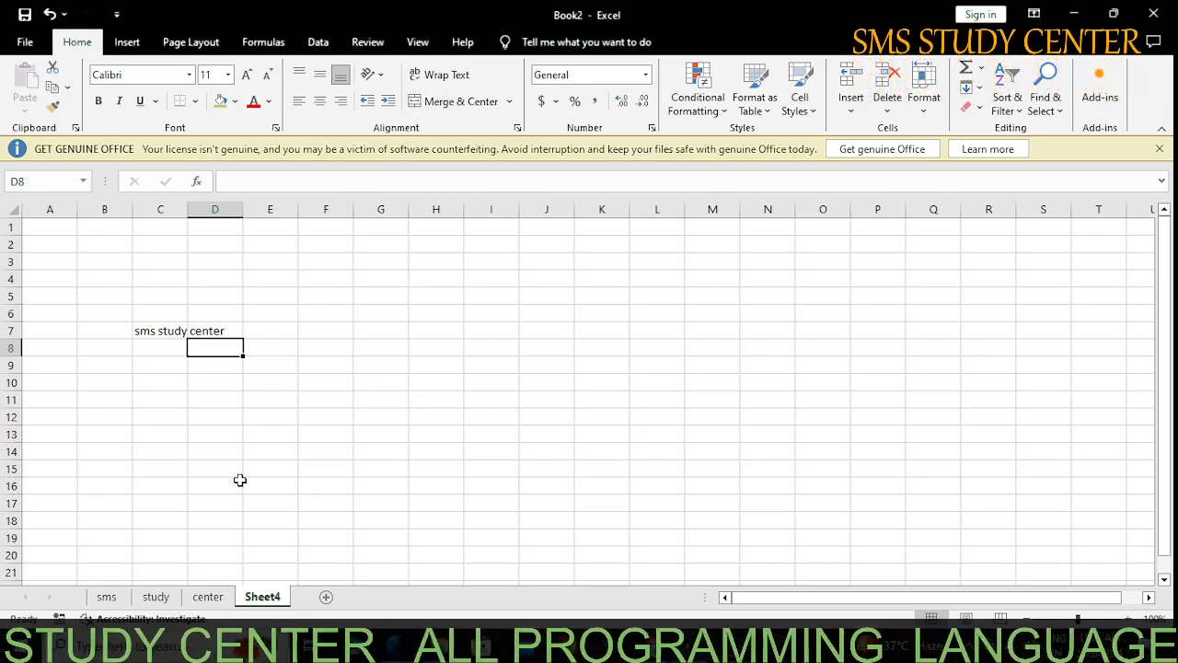
# Delete the center worksheet from the workbook and confirm its permanent removal.
pyautogui.click(211, 600)
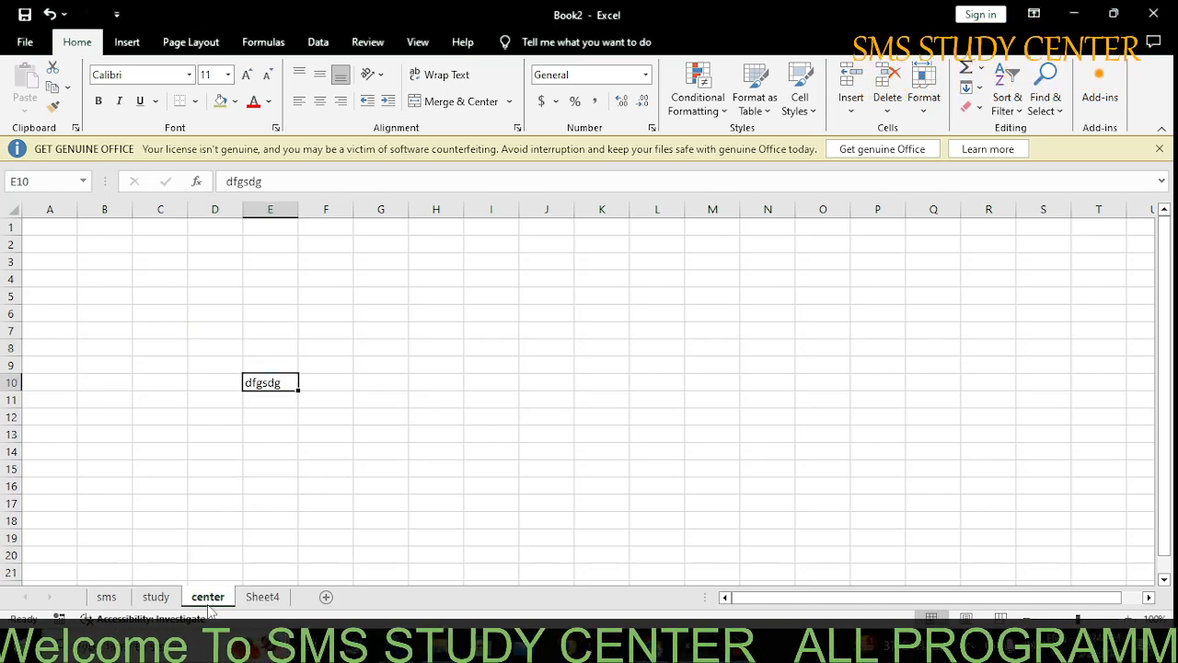
pyautogui.rightClick(210, 608)
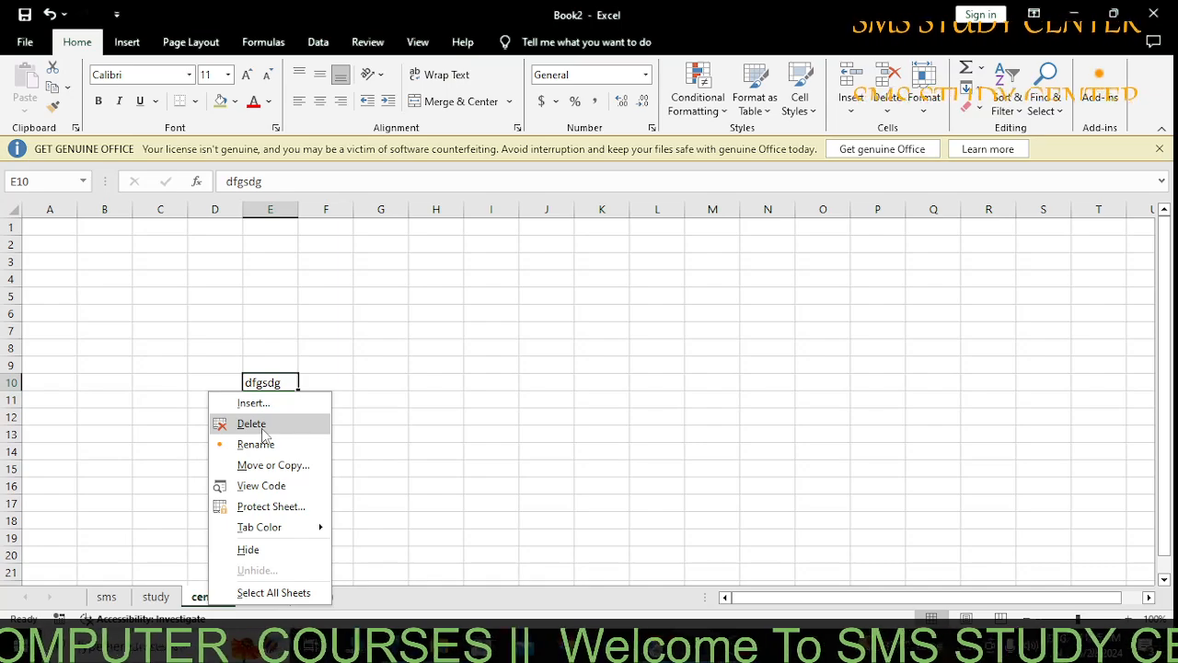
pyautogui.click(252, 423)
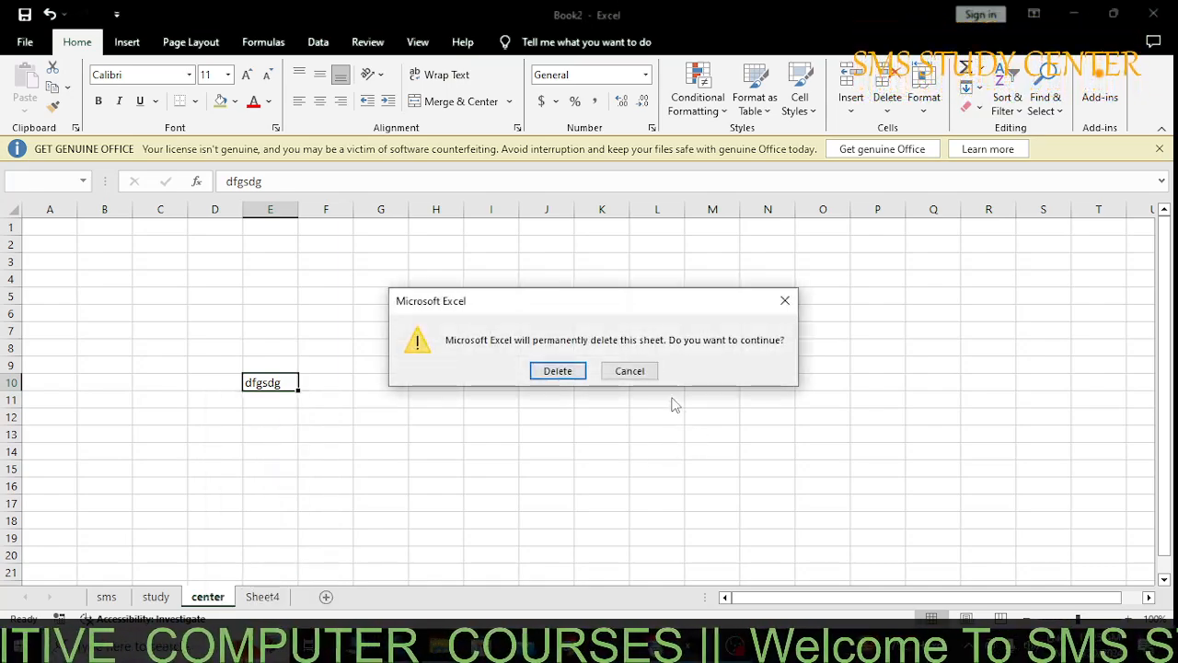
pyautogui.click(557, 371)
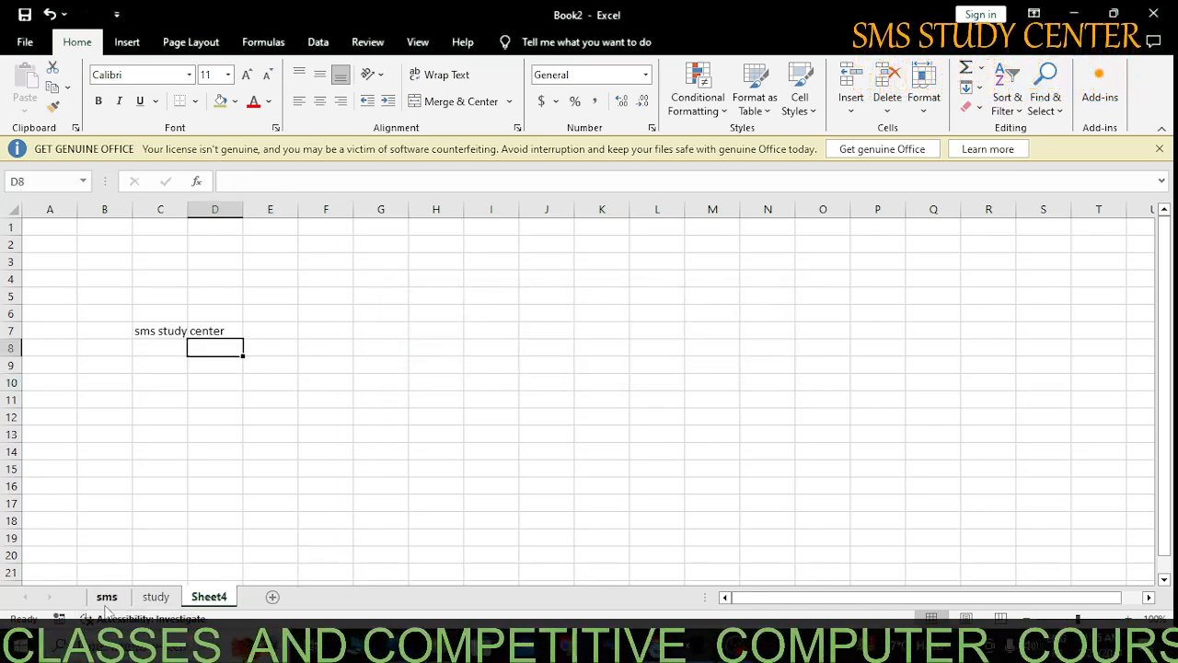
# Insert a new blank worksheet directly before Sheet4.
pyautogui.rightClick(221, 598)
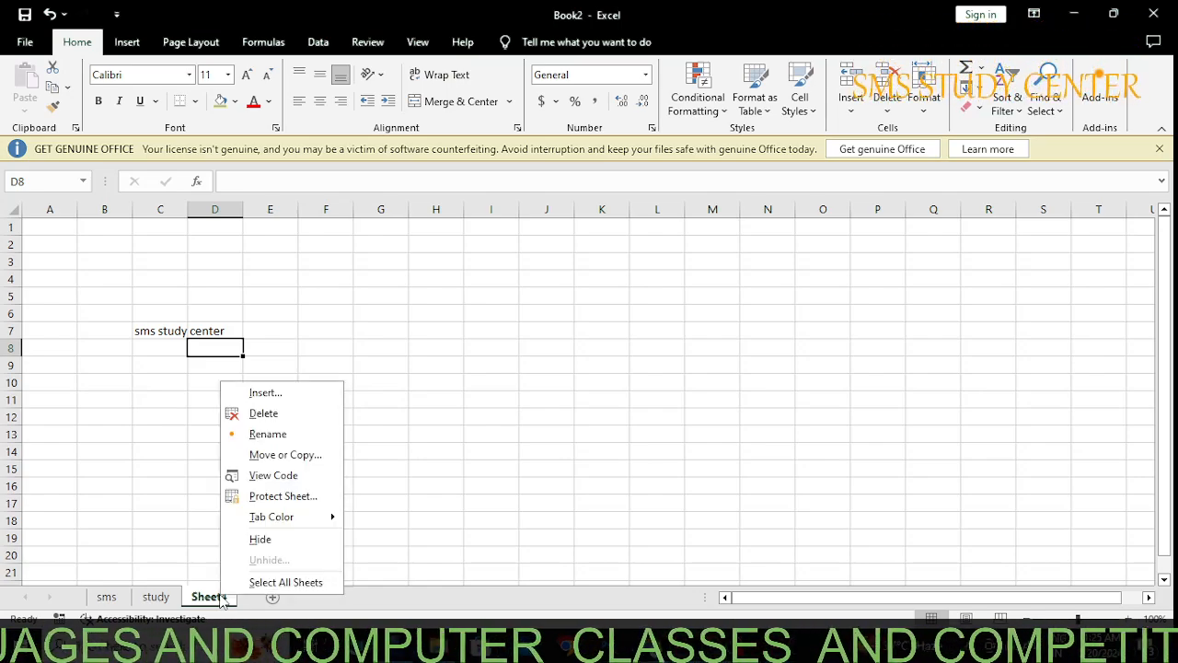
pyautogui.click(292, 397)
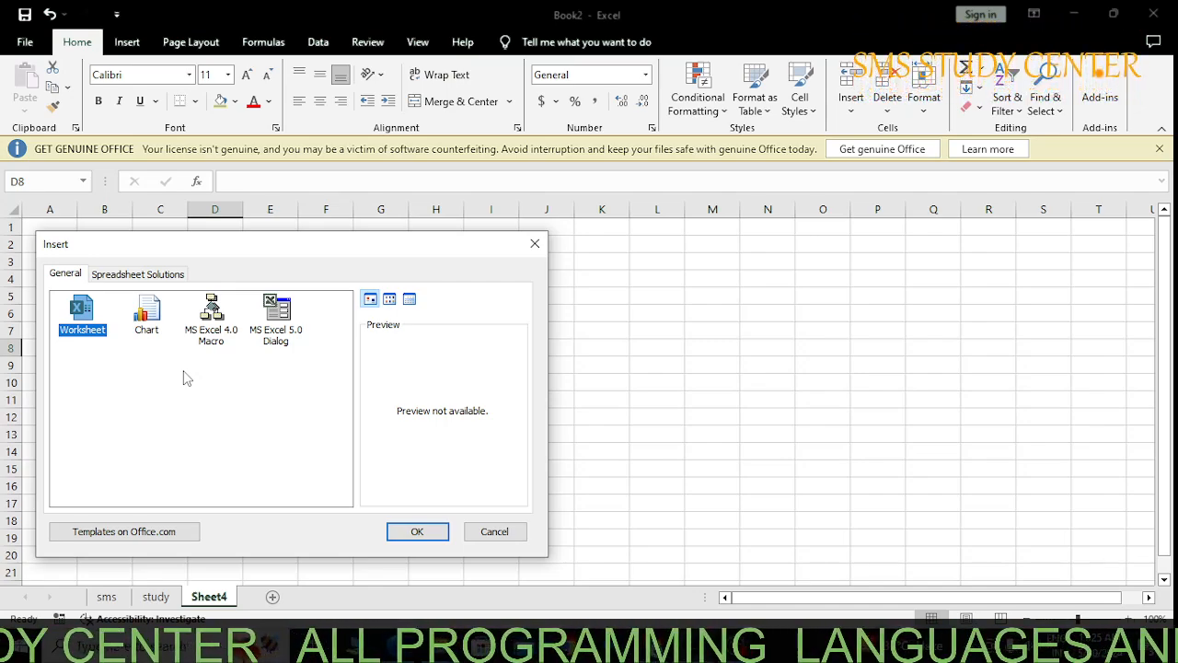
pyautogui.click(414, 533)
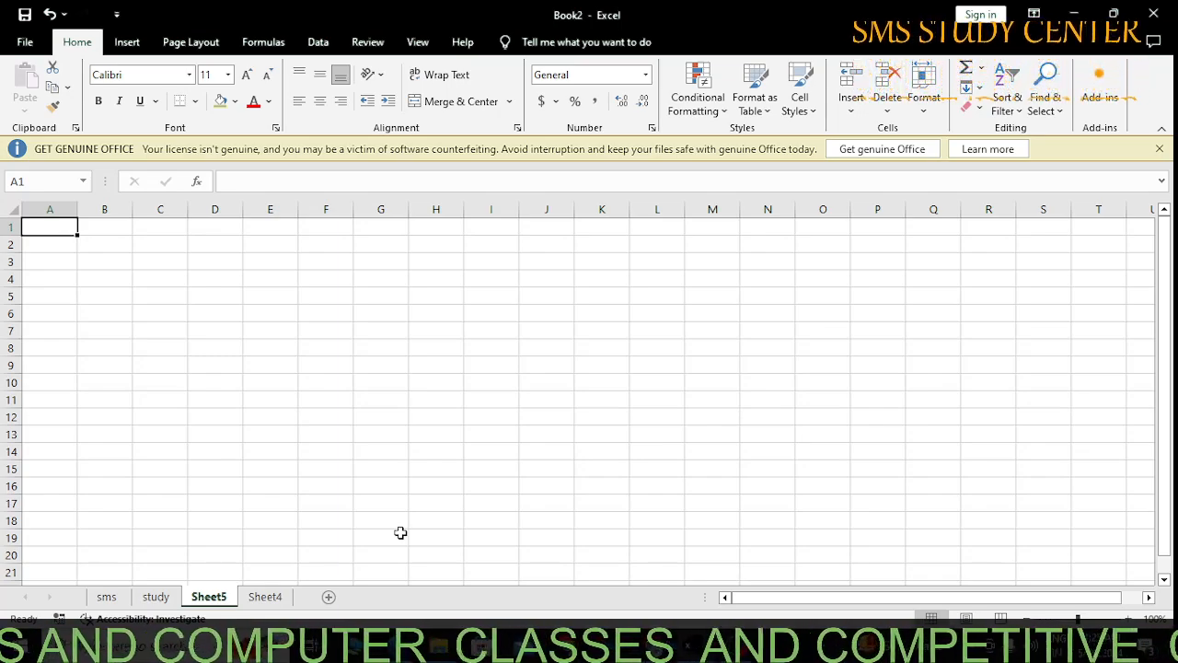
# Move the sms sheet so that it sits between Sheet5 and Sheet4.
pyautogui.click(107, 596)
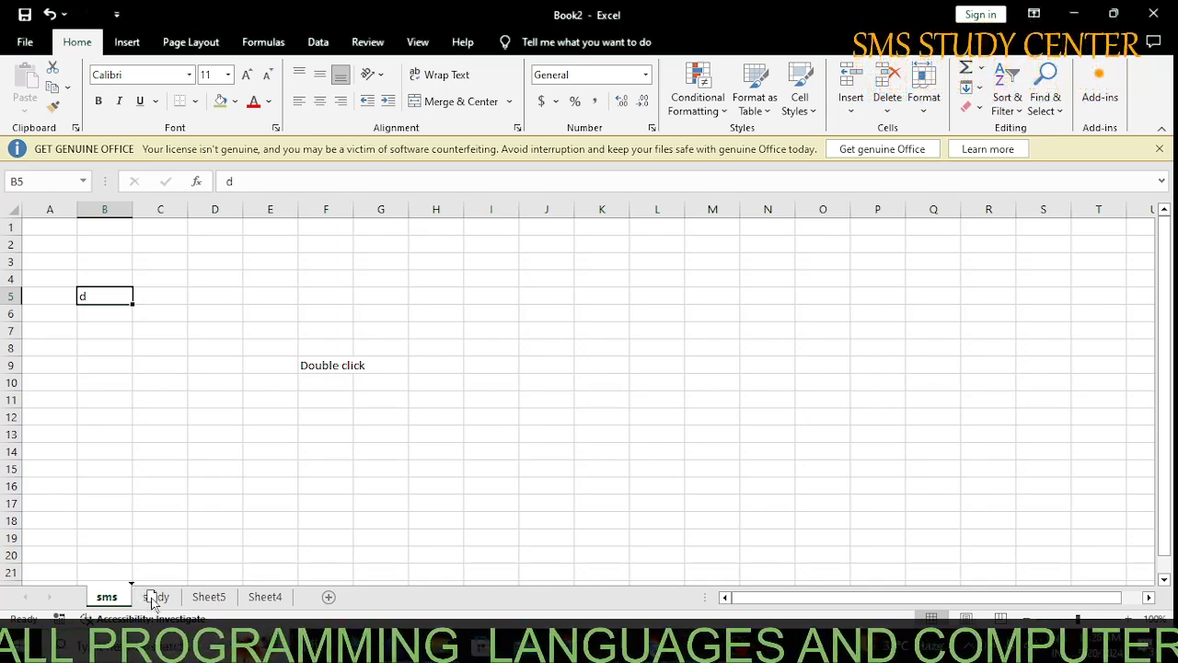
pyautogui.moveTo(208, 600); pyautogui.dragTo(248, 602)
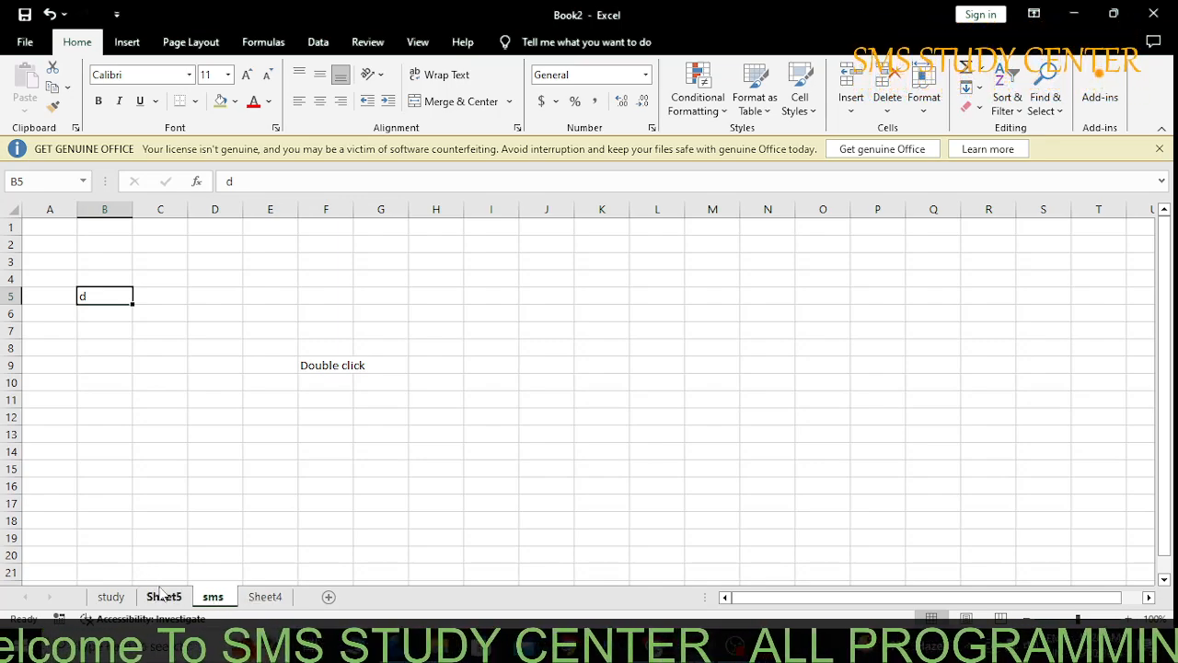
pyautogui.rightClick(211, 598)
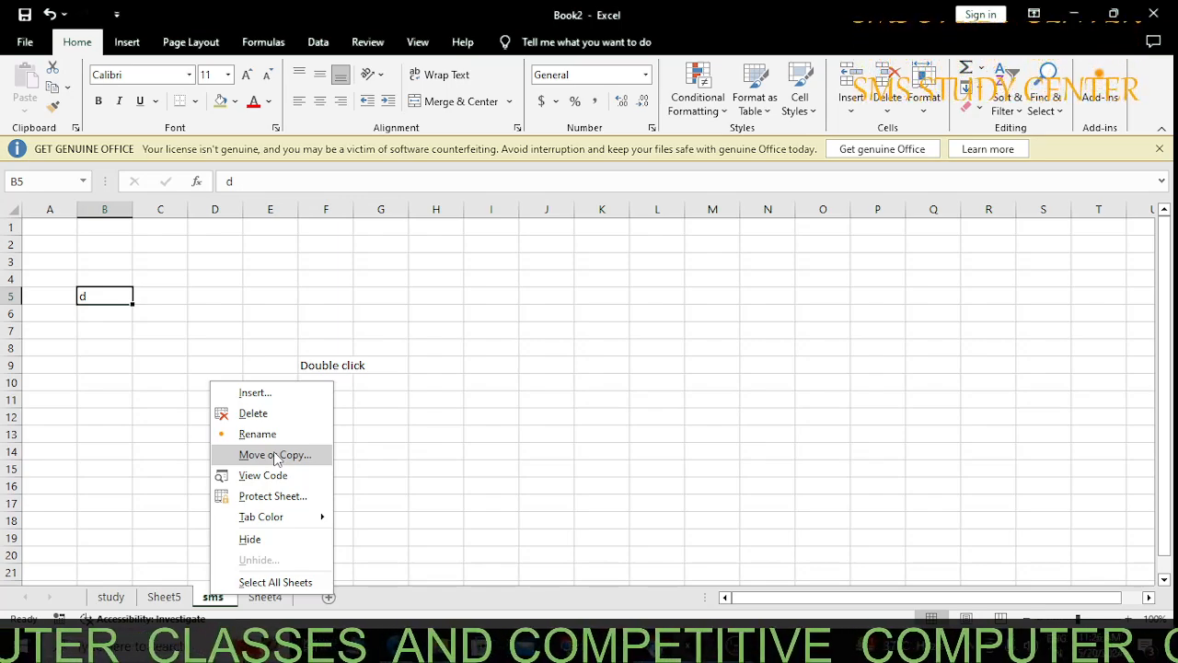
pyautogui.click(168, 599)
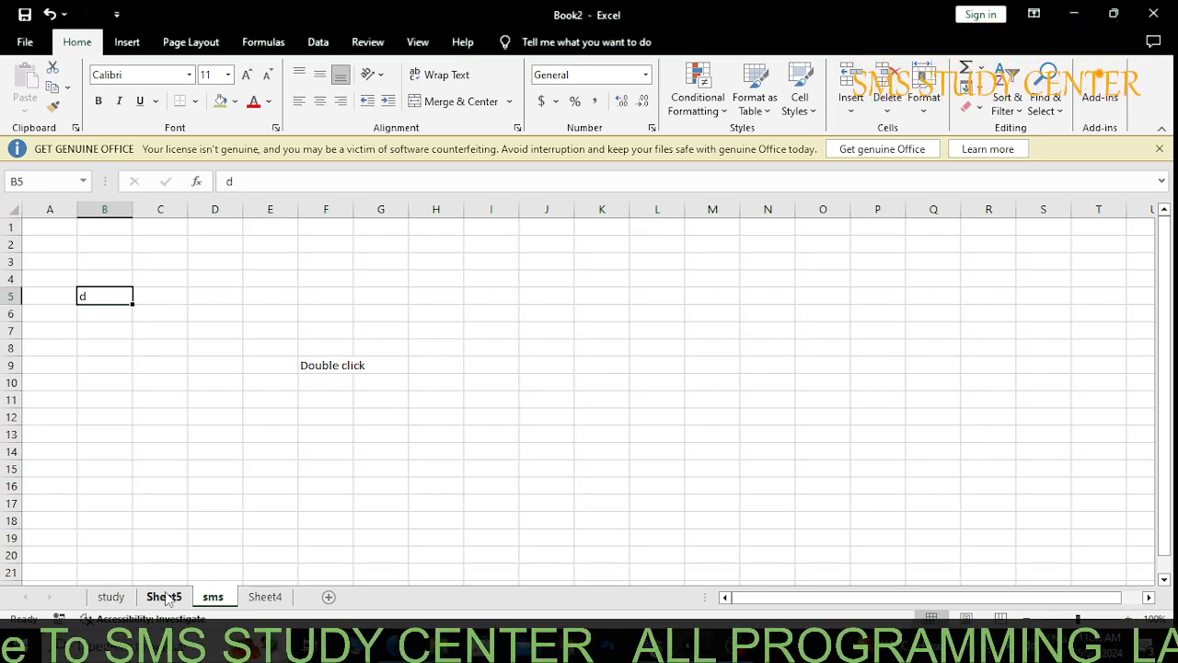
# Hide the study worksheet.
pyautogui.click(111, 607)
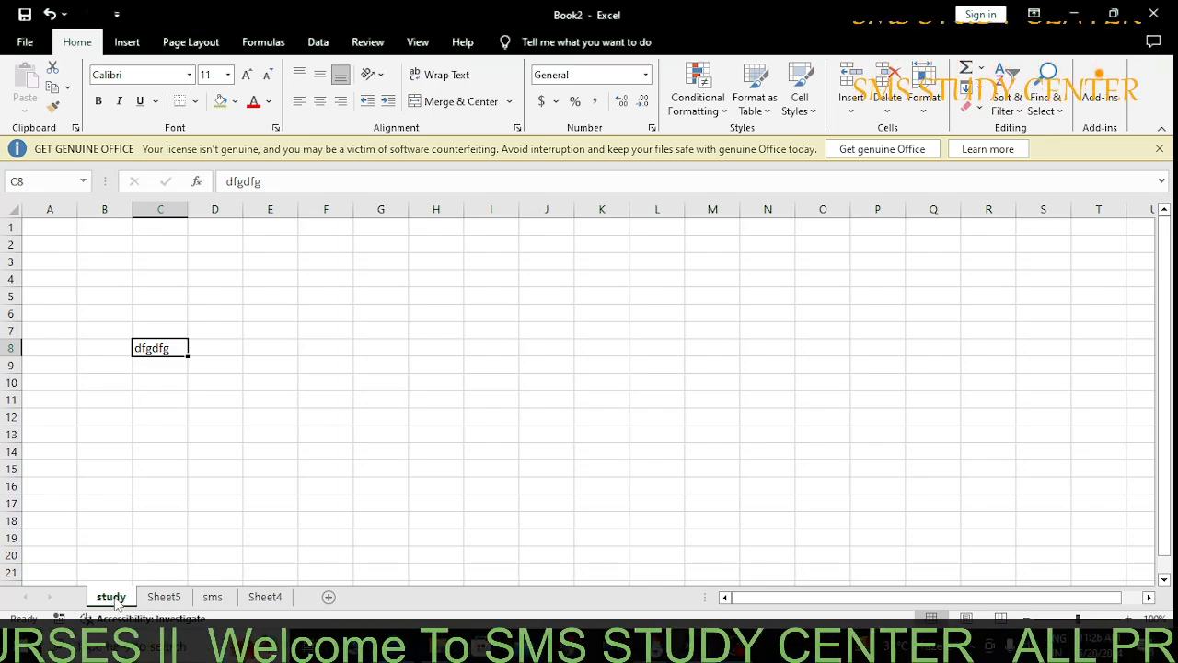
pyautogui.rightClick(116, 602)
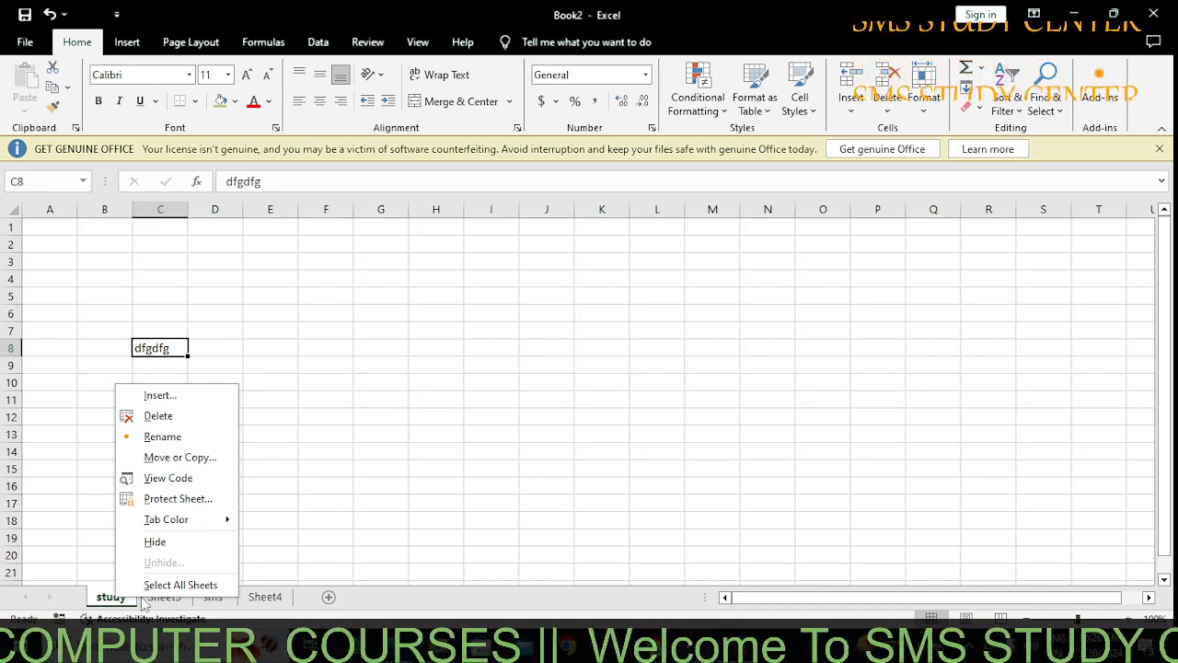
pyautogui.click(168, 542)
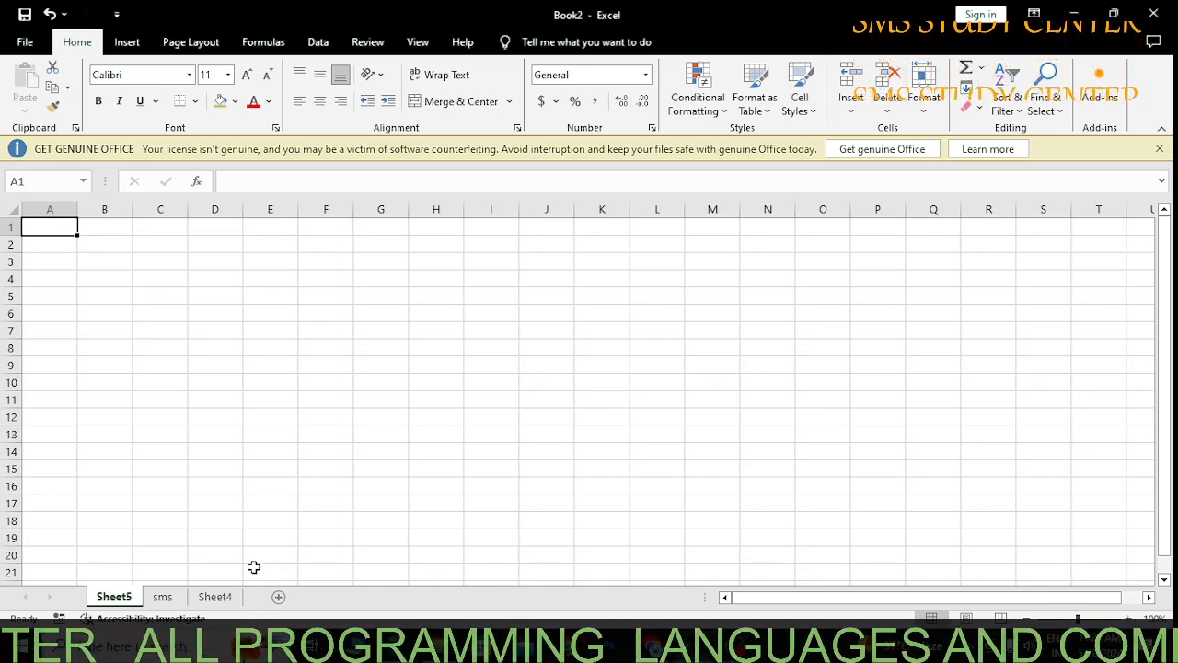
# Unhide the study worksheet.
pyautogui.rightClick(126, 599)
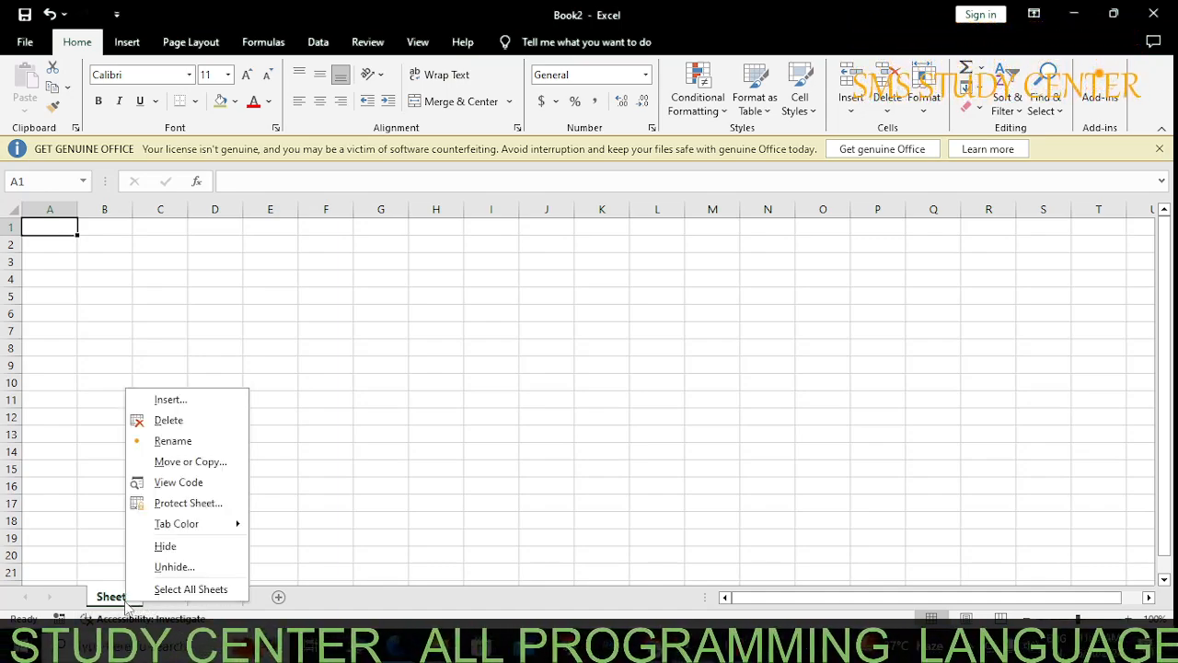
pyautogui.click(206, 565)
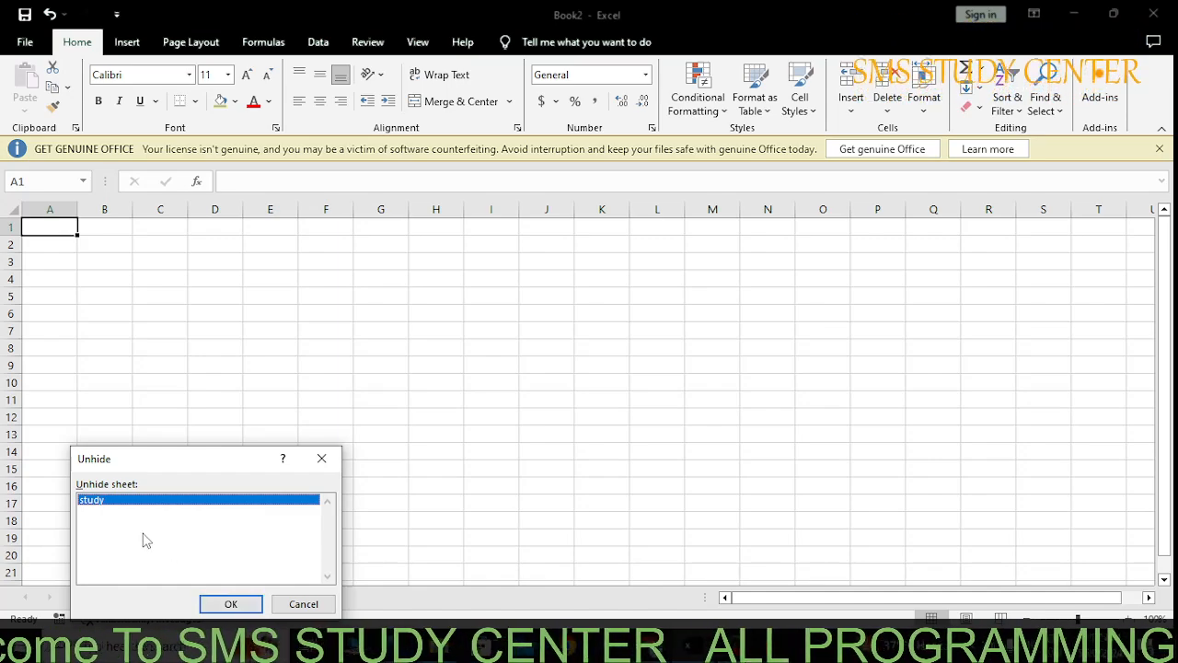
pyautogui.click(231, 604)
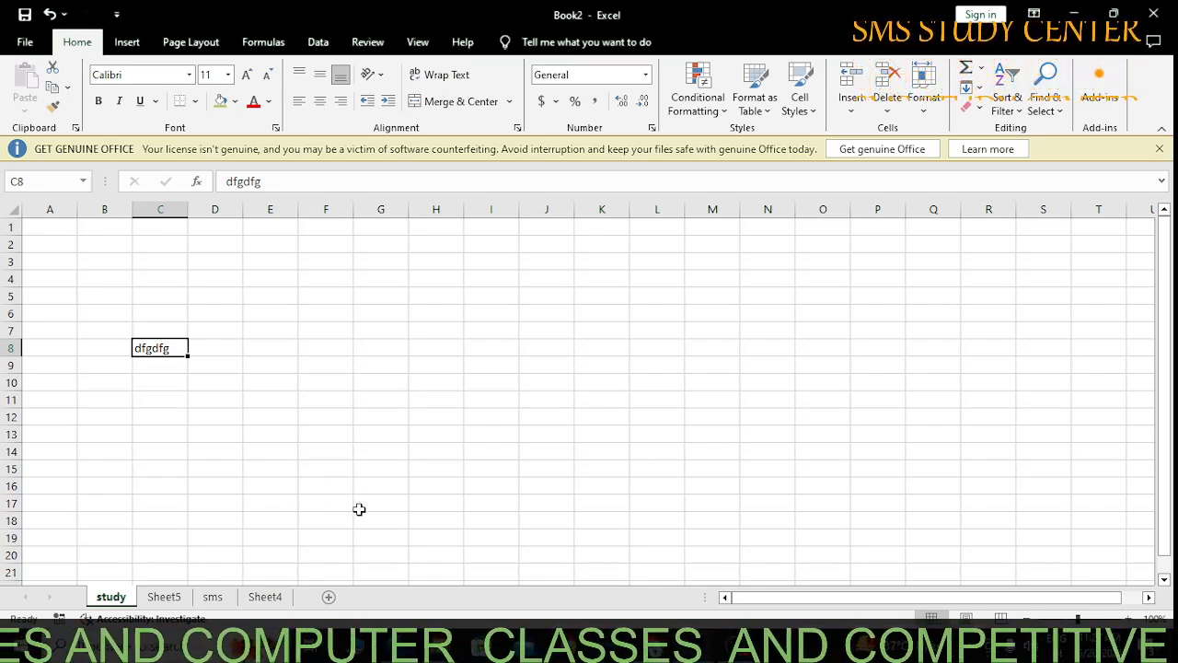
# Save the workbook in the Desktop folder as an Excel Workbook named "sms study".
pyautogui.click(28, 43)
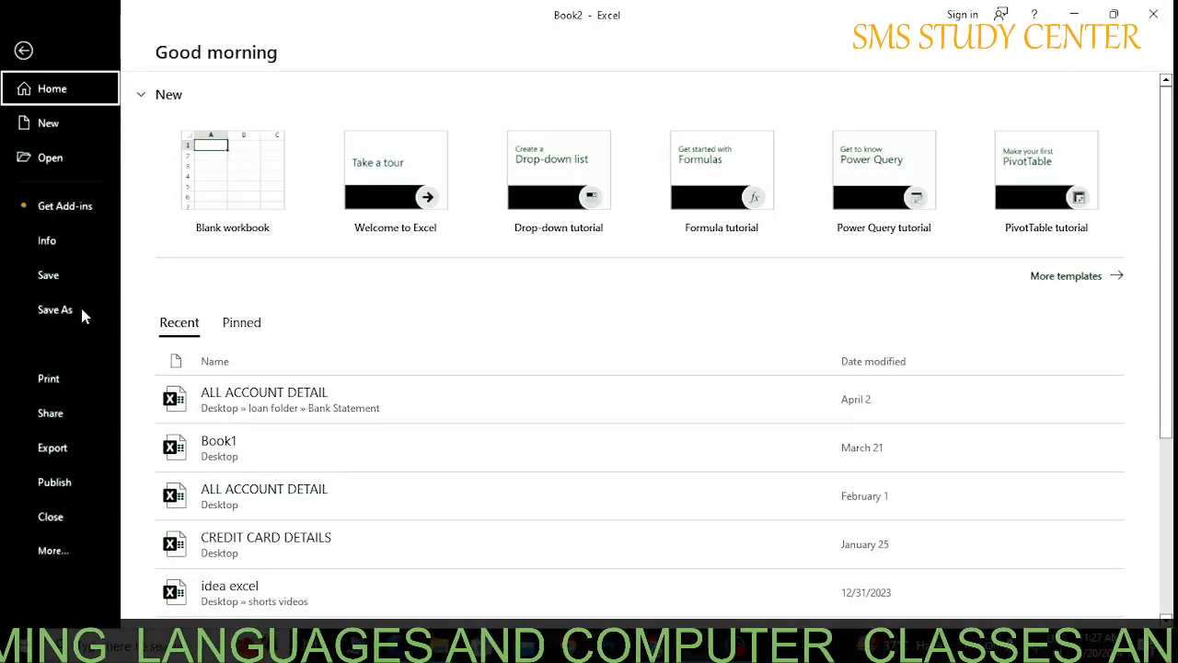
pyautogui.click(68, 274)
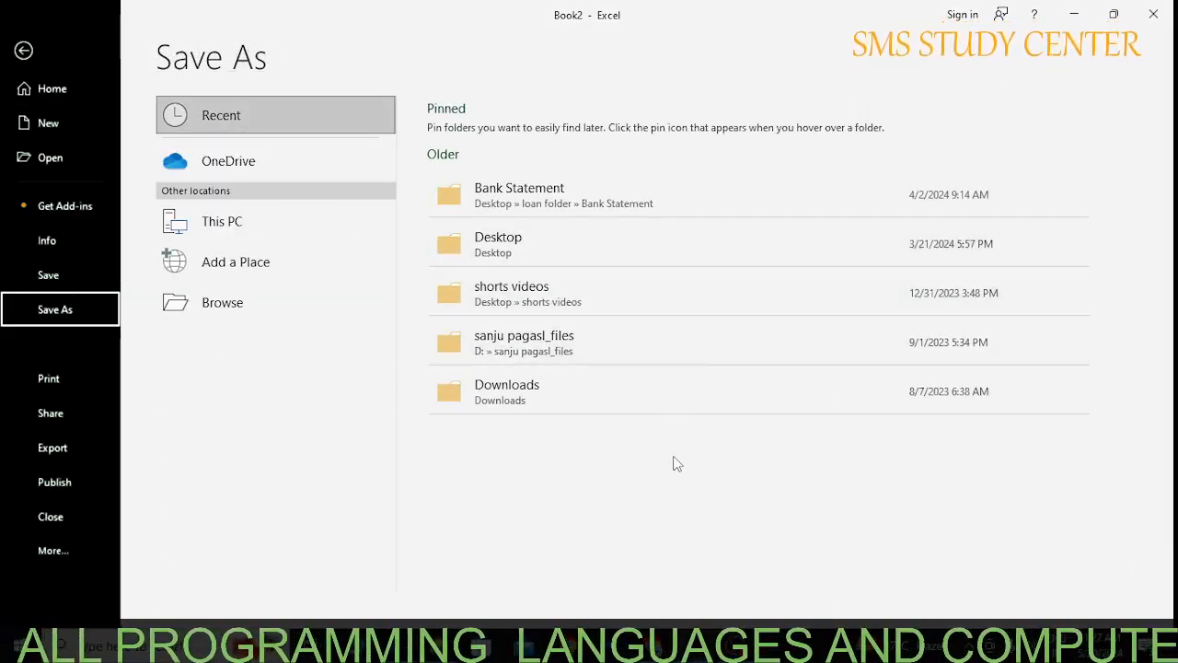
pyautogui.click(555, 251)
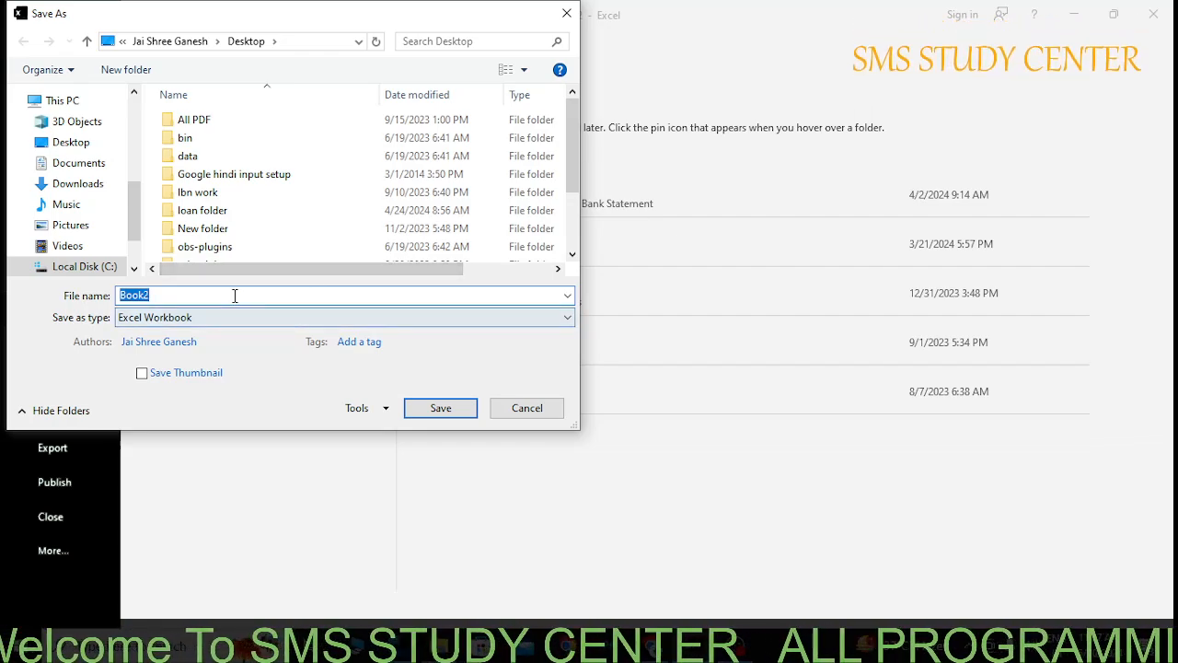
pyautogui.write('s')
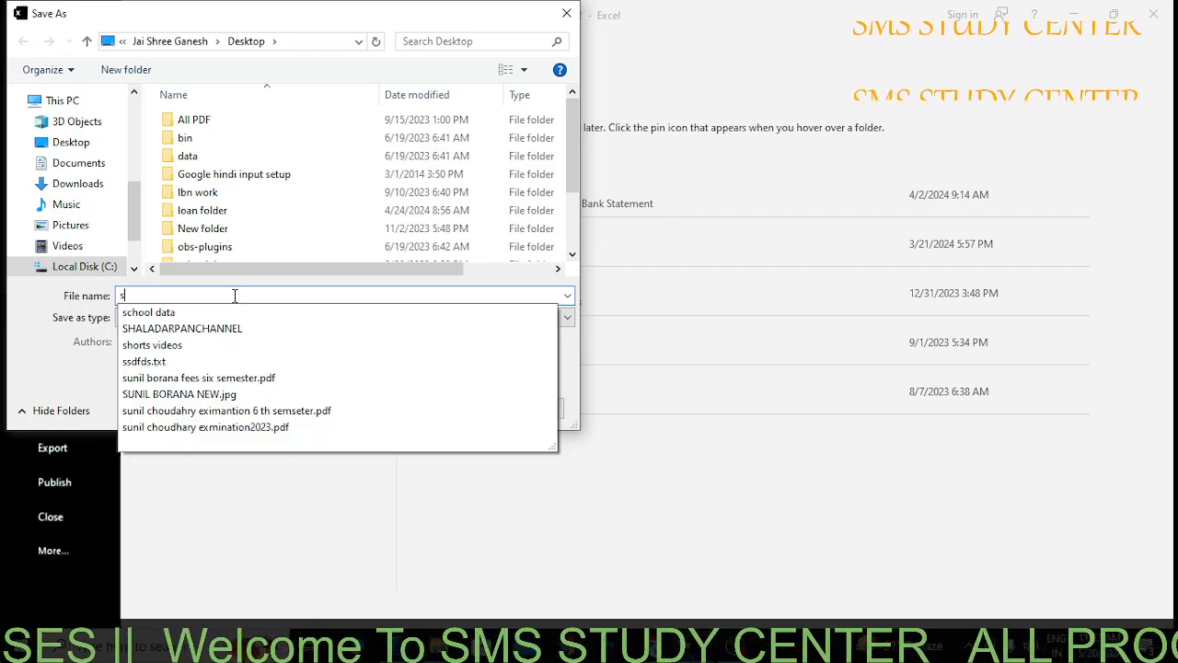
pyautogui.write('ms study')
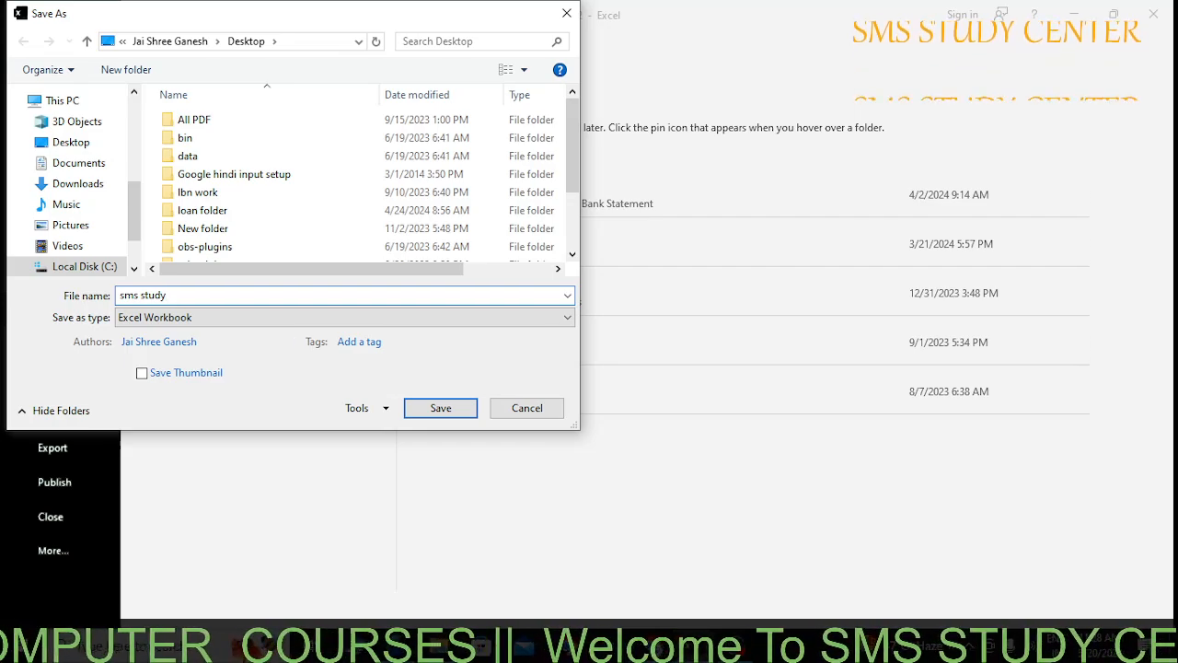
pyautogui.press('Return')
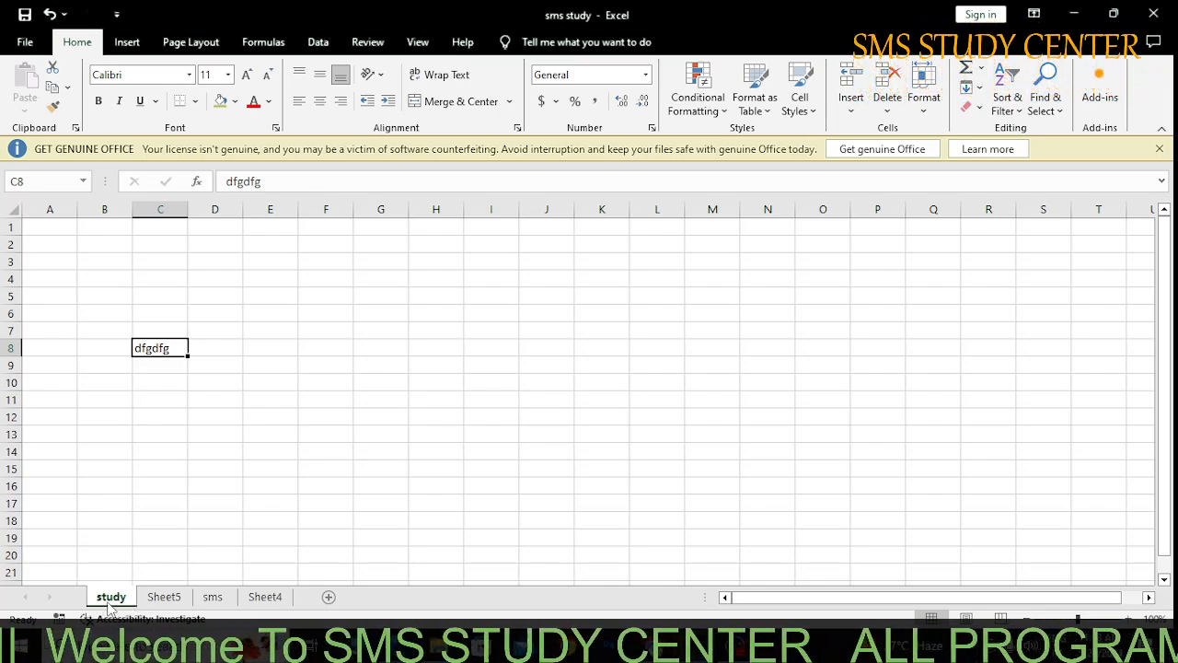
# On Sheet5, enter "a" in cell A1 and "b" in cell A2.
pyautogui.click(162, 596)
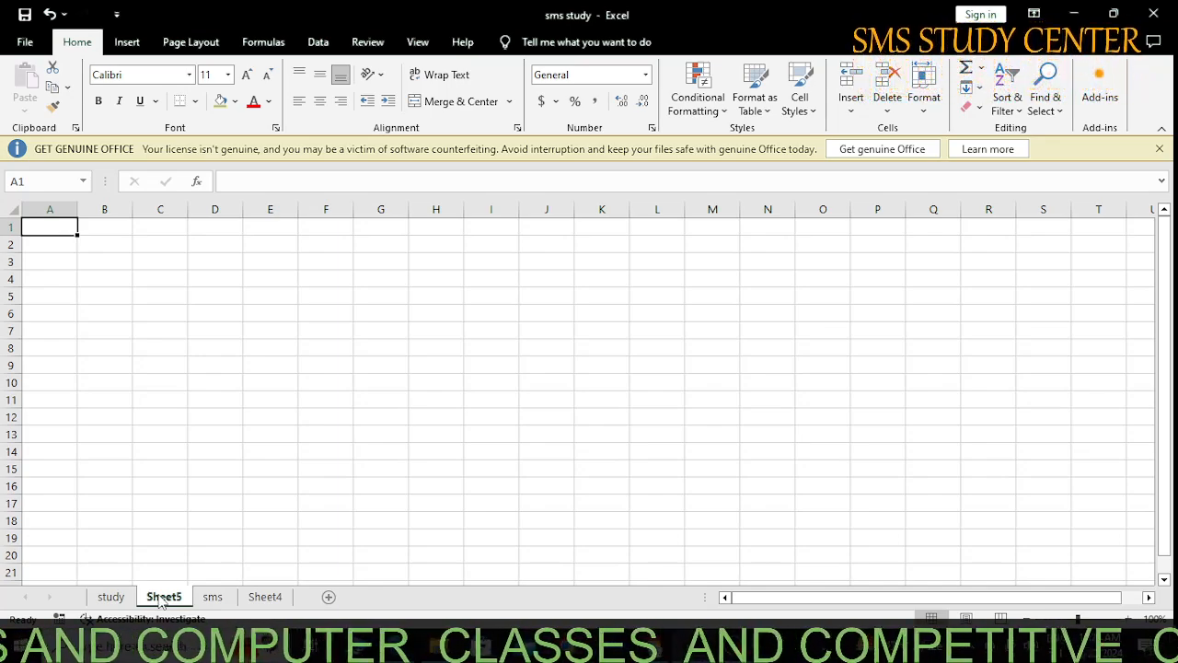
pyautogui.moveTo(454, 650)
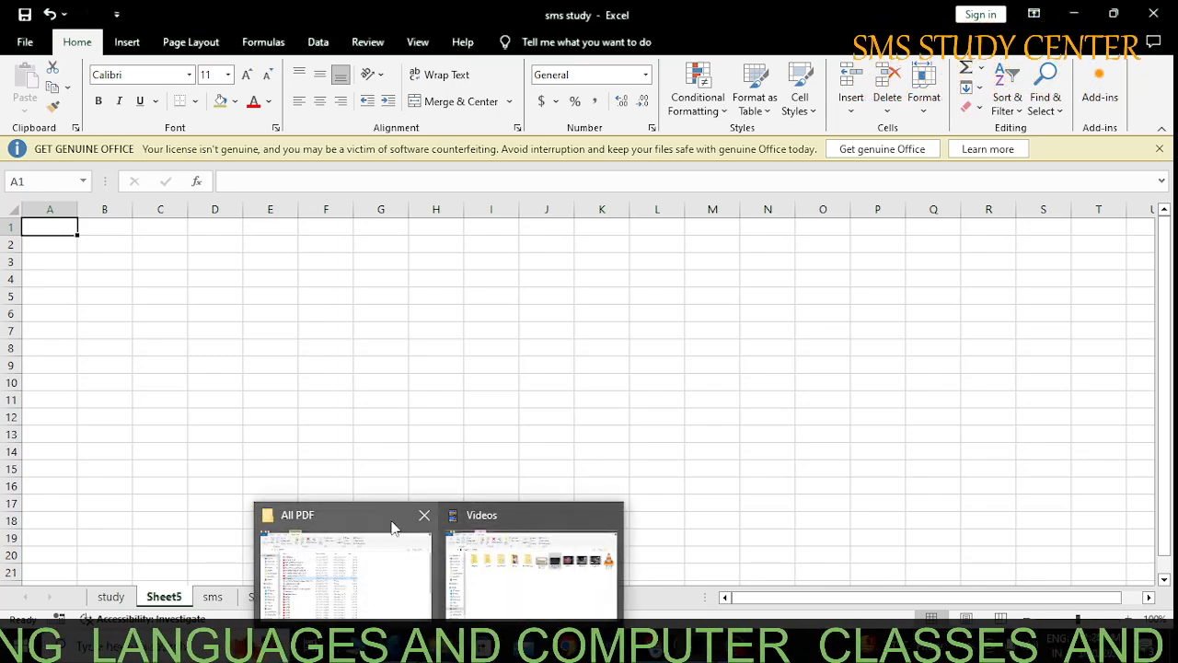
pyautogui.click(215, 293)
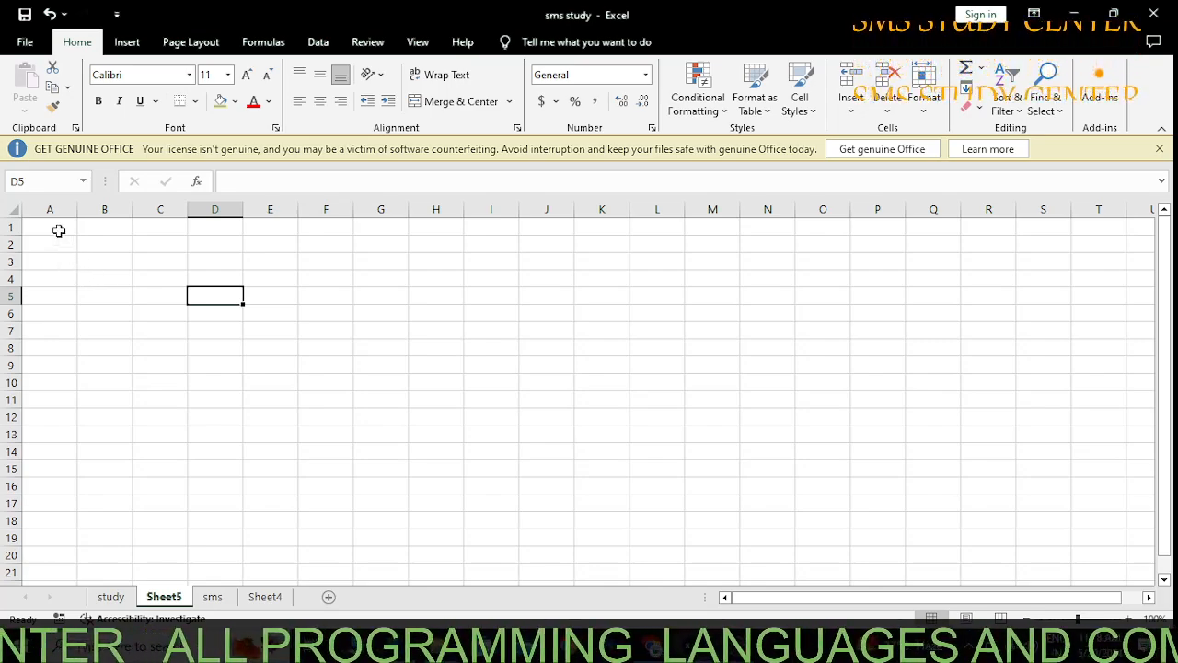
pyautogui.click(57, 230)
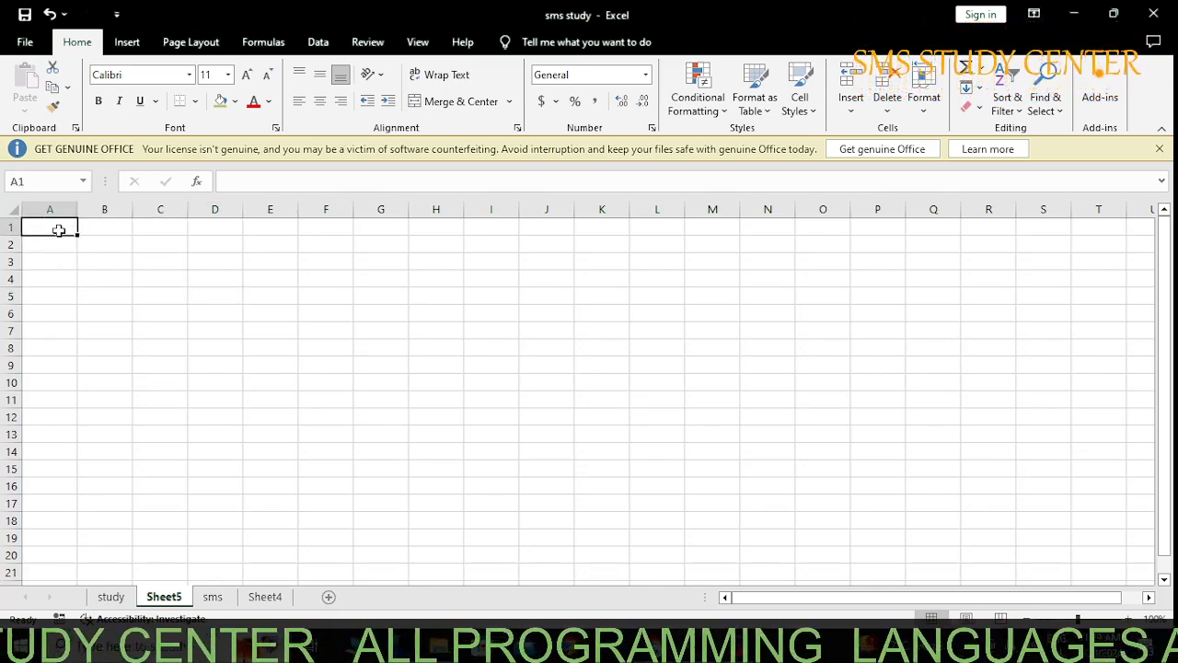
pyautogui.write('a')
pyautogui.press('Return')
pyautogui.press('Return')
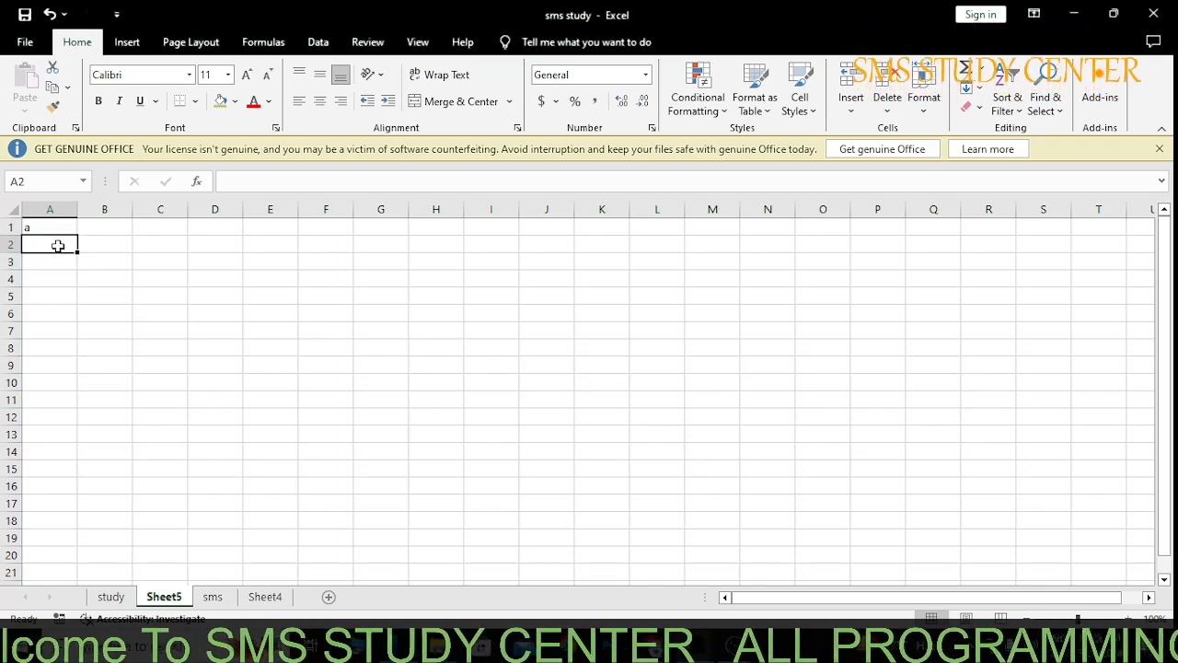
pyautogui.write('b')
pyautogui.press('Return')
pyautogui.press('Return')
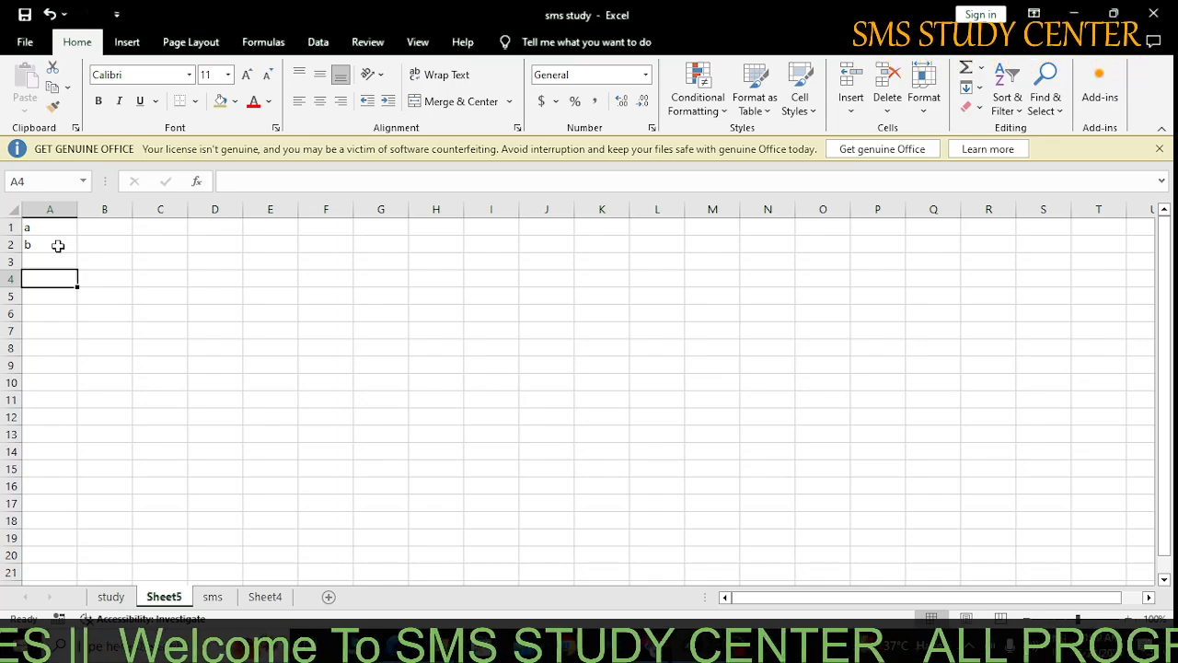
# Continue column A of Sheet5 with the letters c, d, e and f in cells A3 to A6.
pyautogui.press('Up')
pyautogui.write('c')
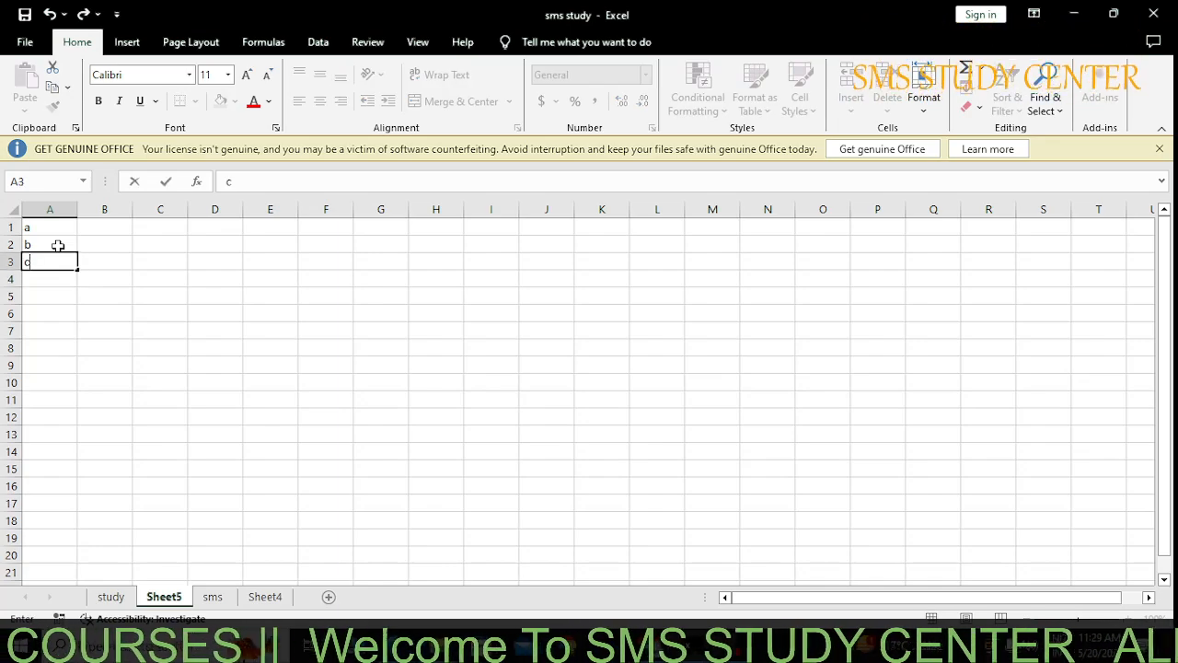
pyautogui.press('Return')
pyautogui.write('d')
pyautogui.press('Return')
pyautogui.write('e')
pyautogui.press('Return')
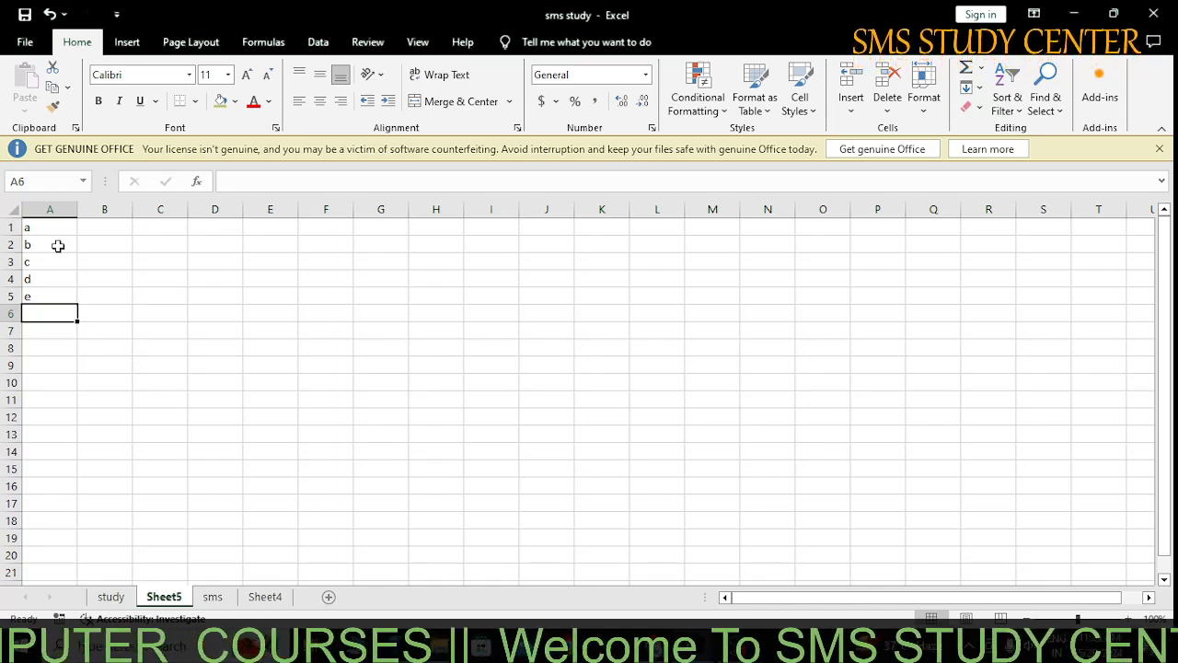
pyautogui.write('f')
pyautogui.press('Return')
pyautogui.click(106, 229)
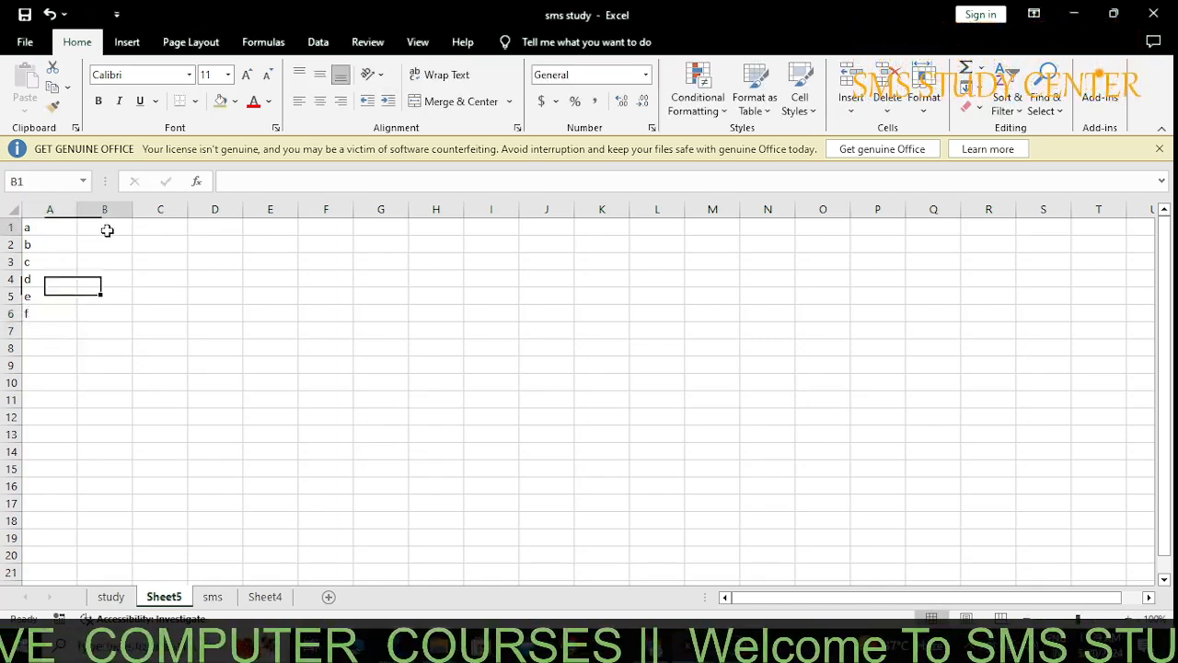
pyautogui.write('a')
pyautogui.press('Return')
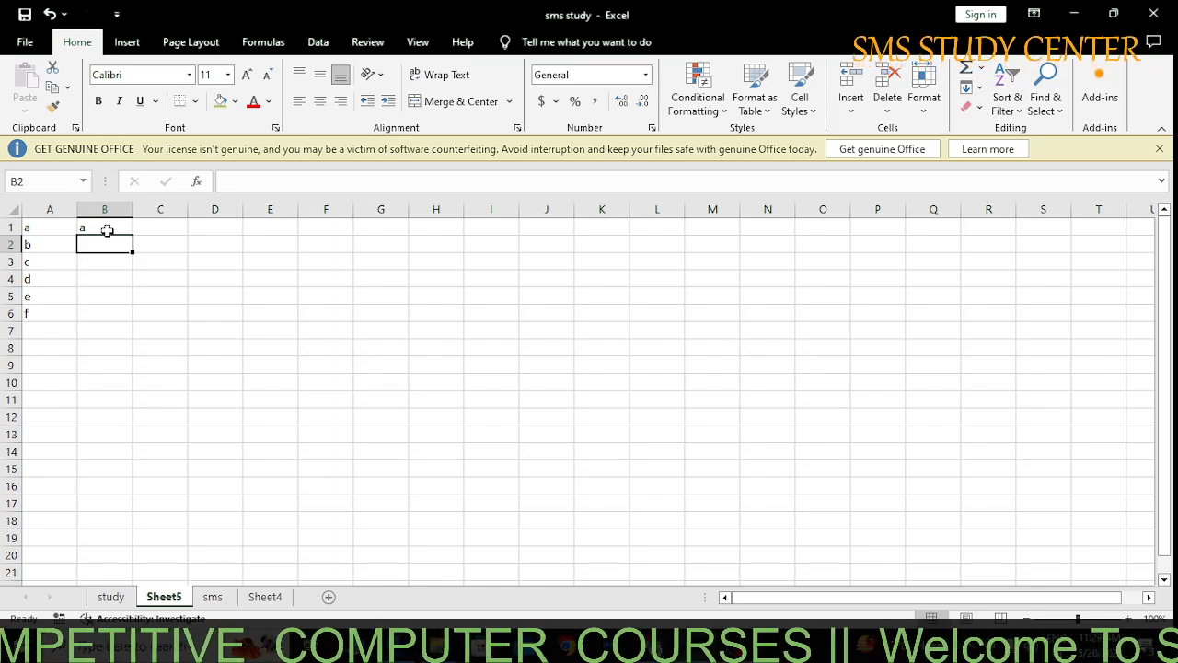
pyautogui.press('BackSpace')
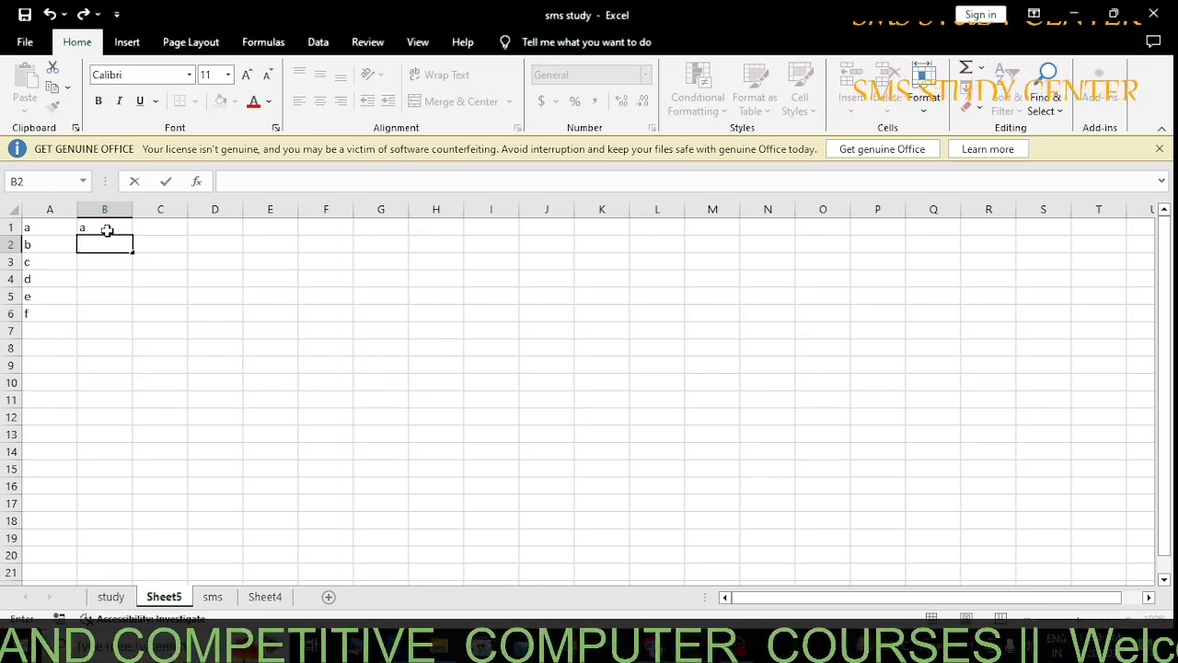
# On Sheet5, enter the numbers 1 to 6 in cells B1 to B6, replacing the letter in B1.
pyautogui.click(107, 231)
pyautogui.write('1')
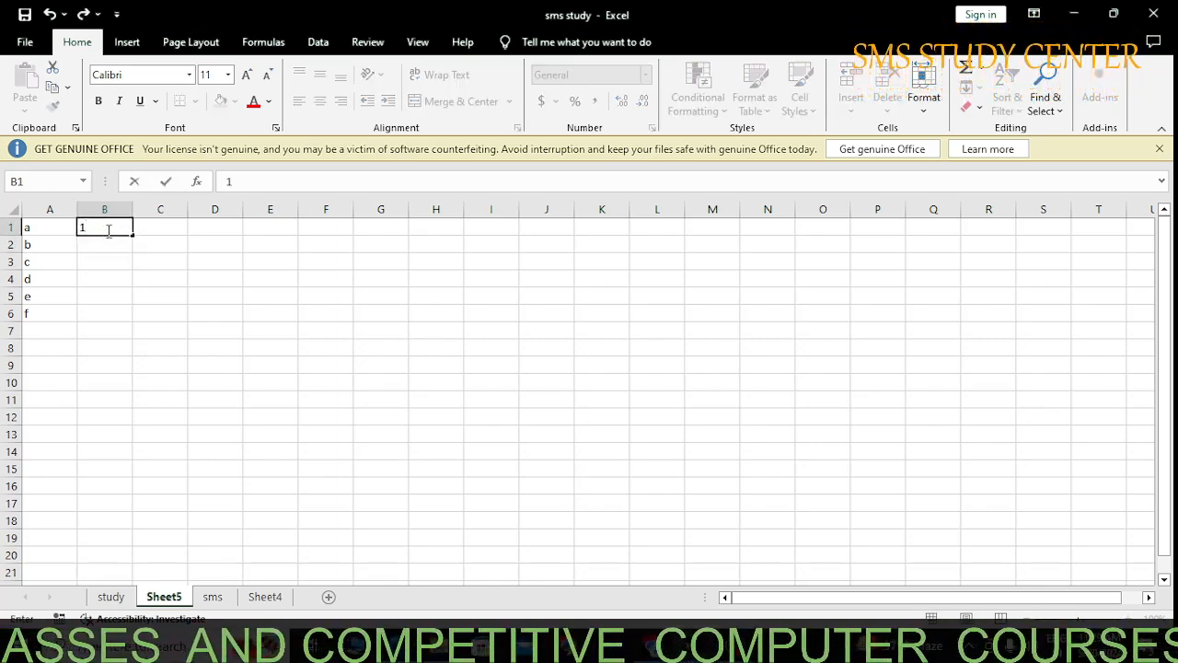
pyautogui.press('Return')
pyautogui.write('2')
pyautogui.press('Return')
pyautogui.write('3')
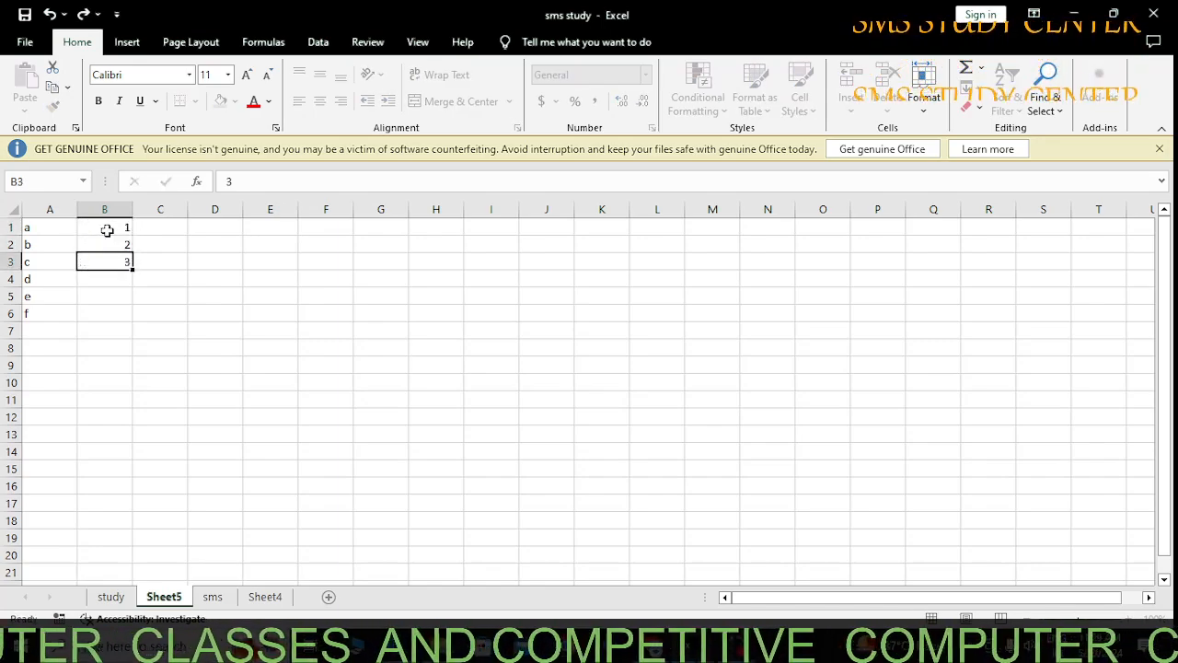
pyautogui.press('Return')
pyautogui.write('4')
pyautogui.press('Return')
pyautogui.write('5')
pyautogui.press('Return')
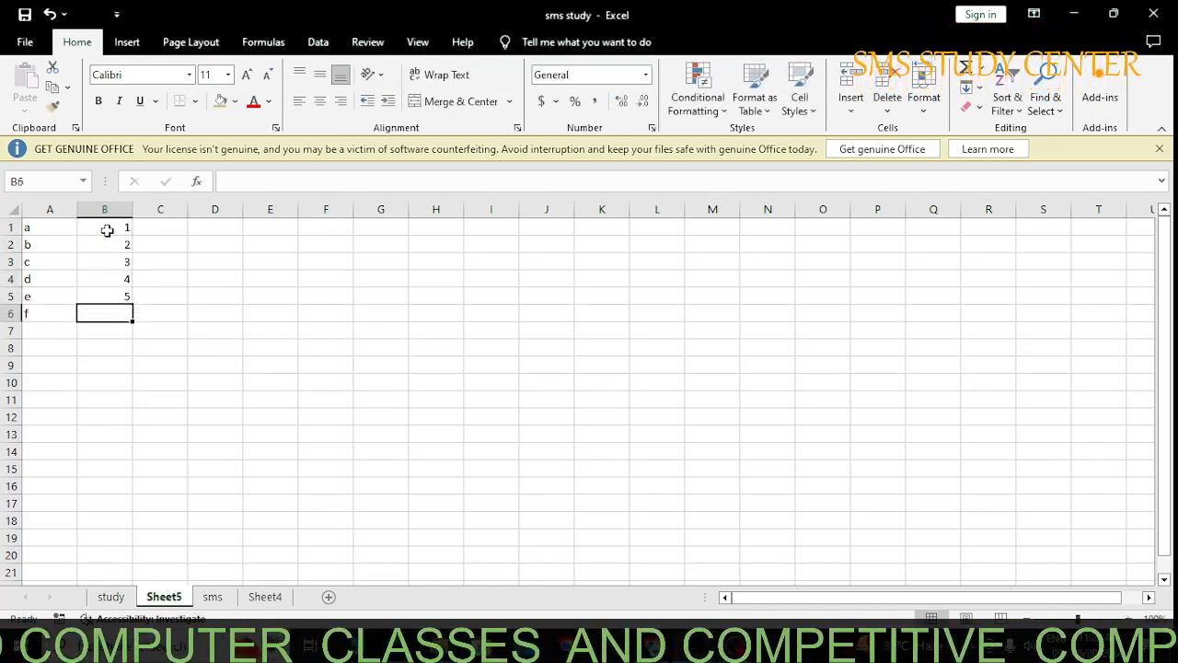
pyautogui.write('6')
pyautogui.press('Return')
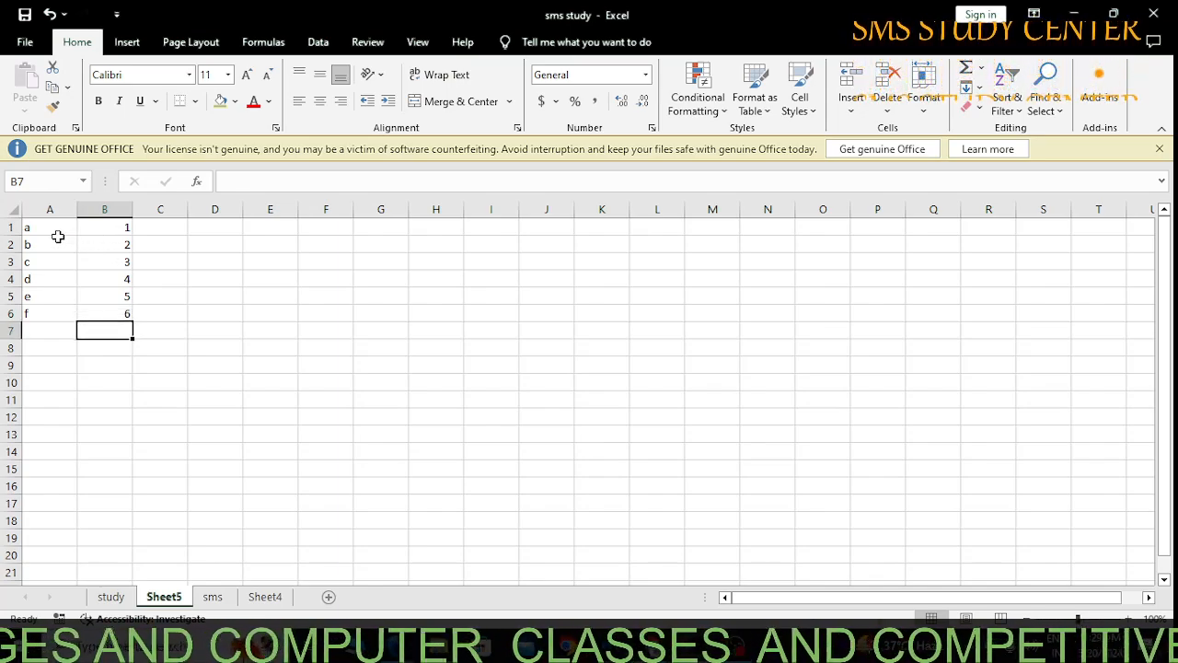
# Insert an entire row above the first row of the letters and numbers, starting from cell A1.
pyautogui.moveTo(42, 229); pyautogui.dragTo(127, 314)
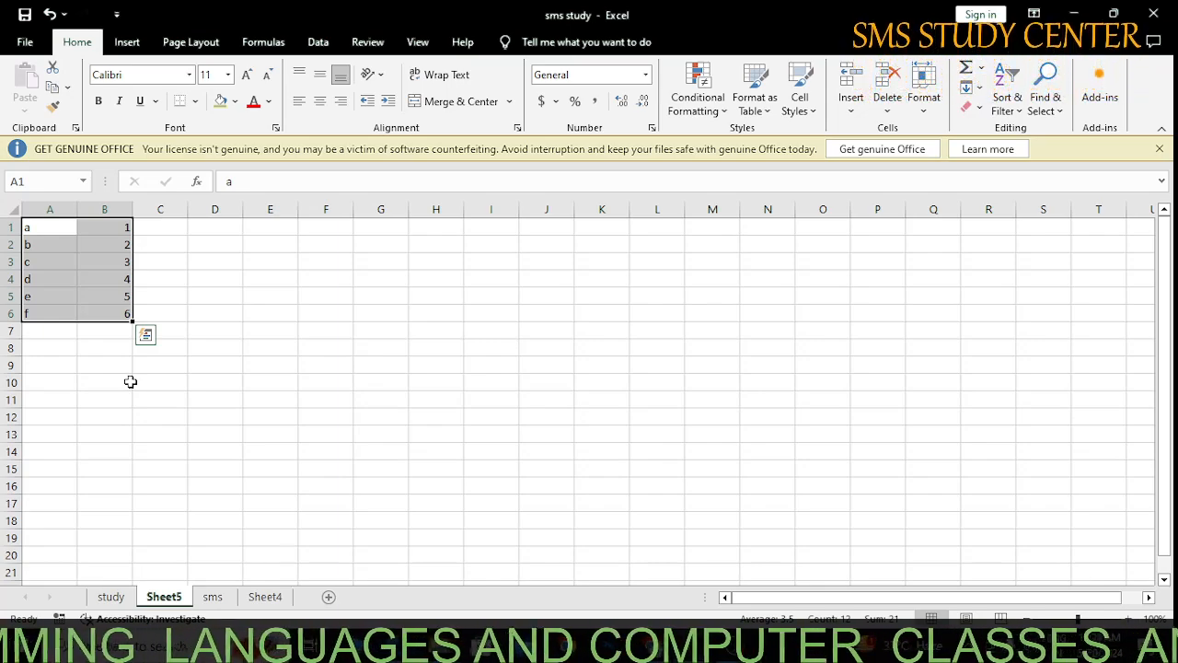
pyautogui.click(54, 235)
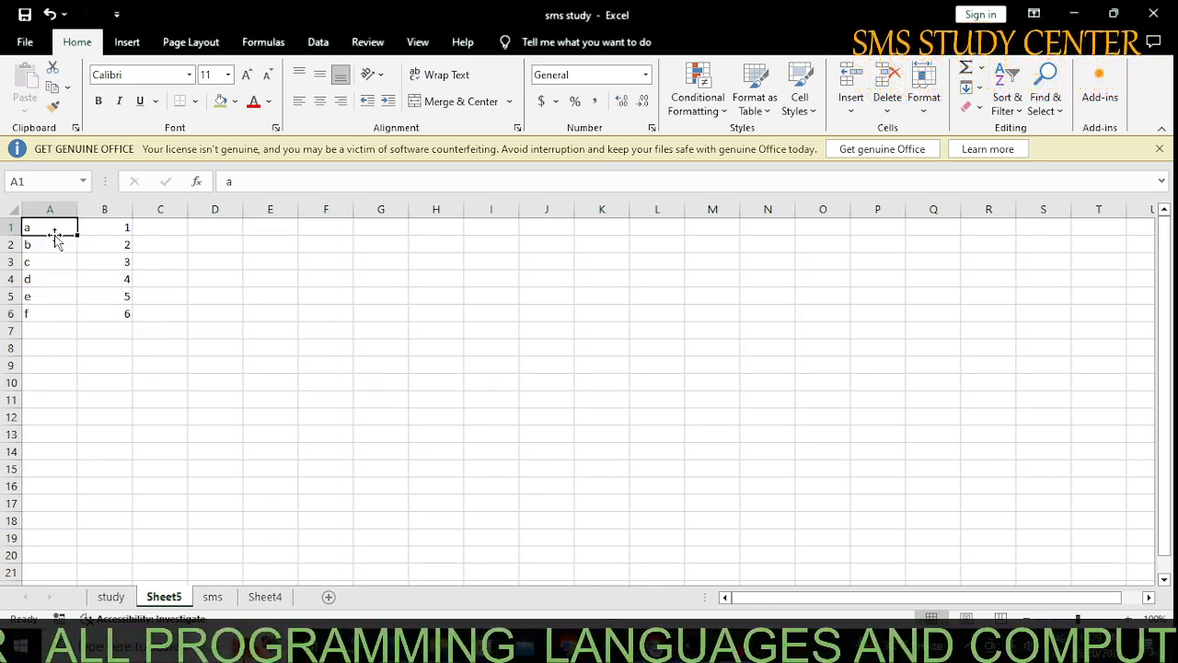
pyautogui.rightClick(55, 231)
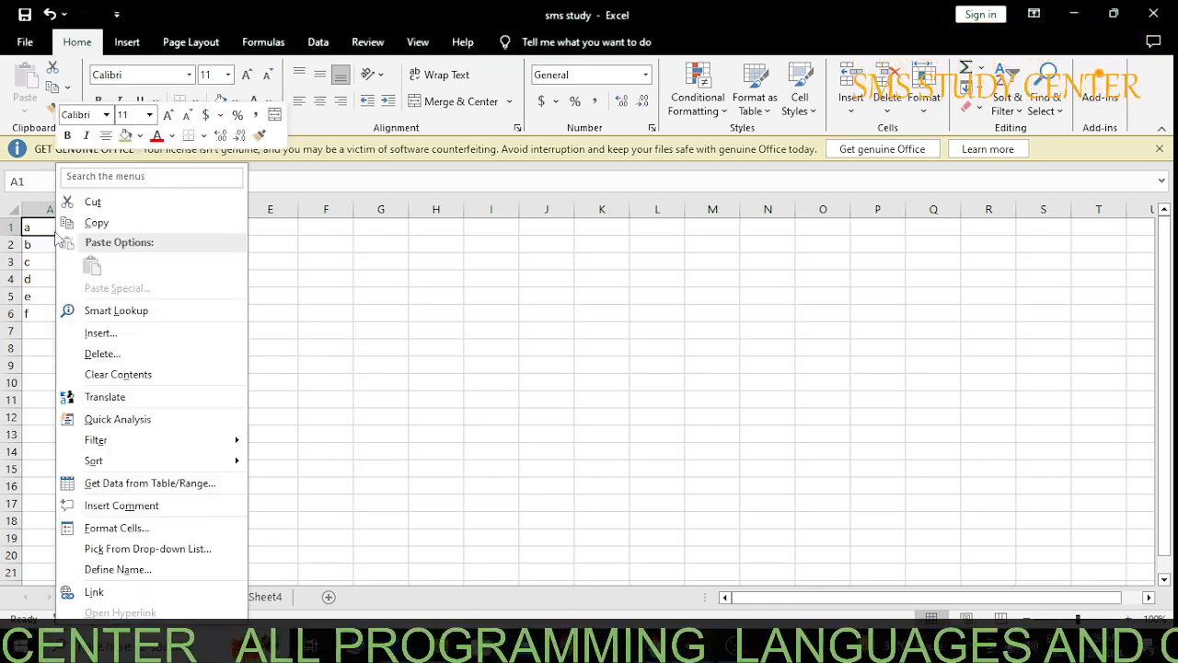
pyautogui.click(97, 333)
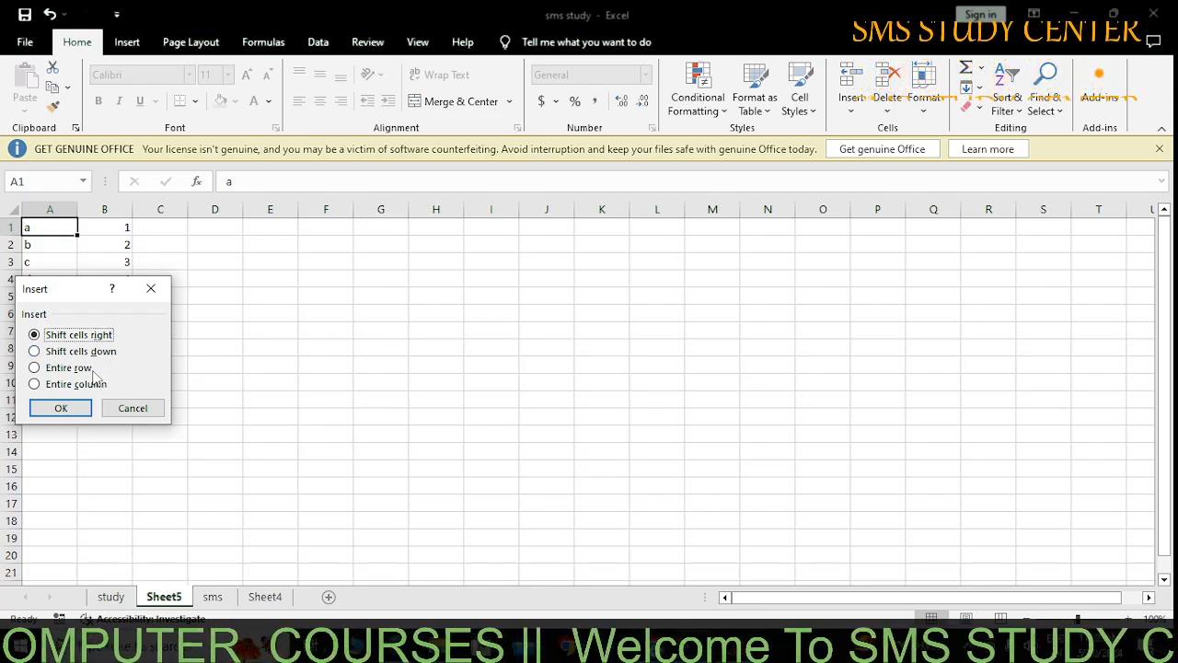
pyautogui.click(79, 371)
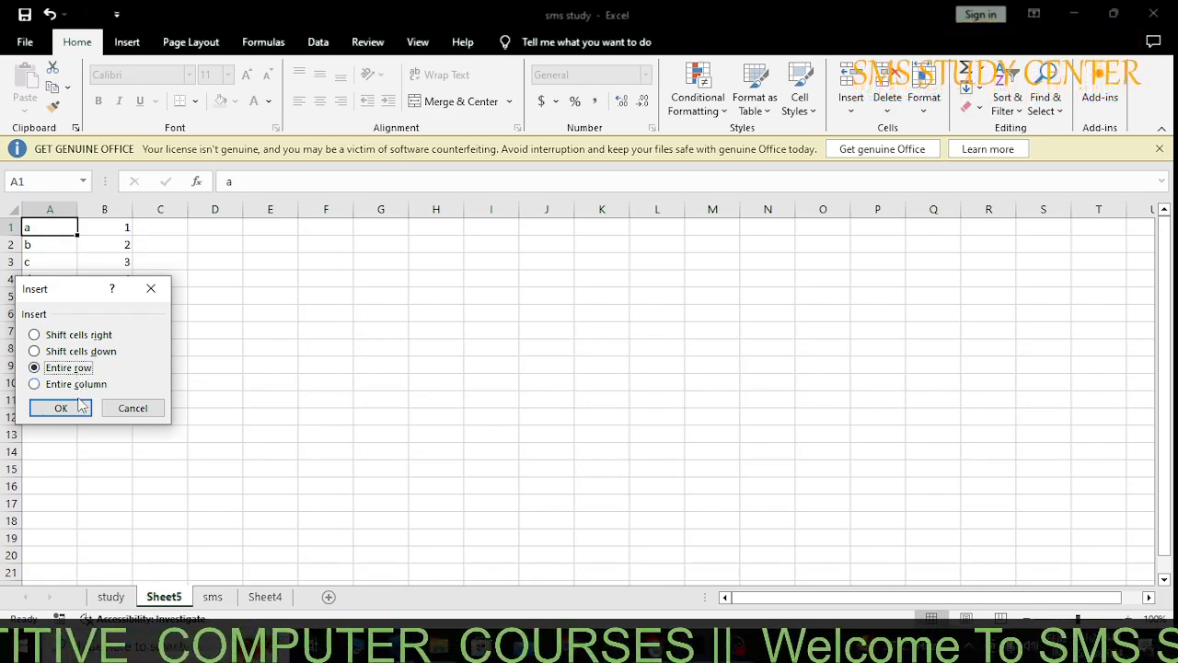
pyautogui.click(87, 408)
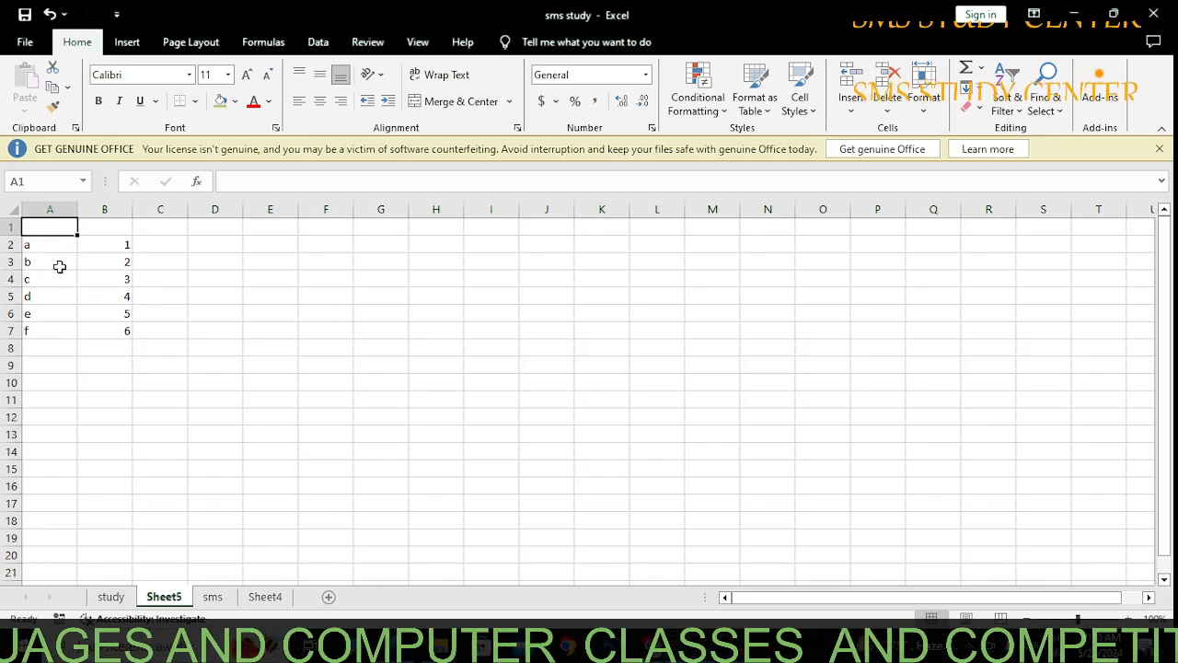
# Insert a blank cell at A3 with the Shift cells down option.
pyautogui.click(59, 264)
pyautogui.rightClick(55, 273)
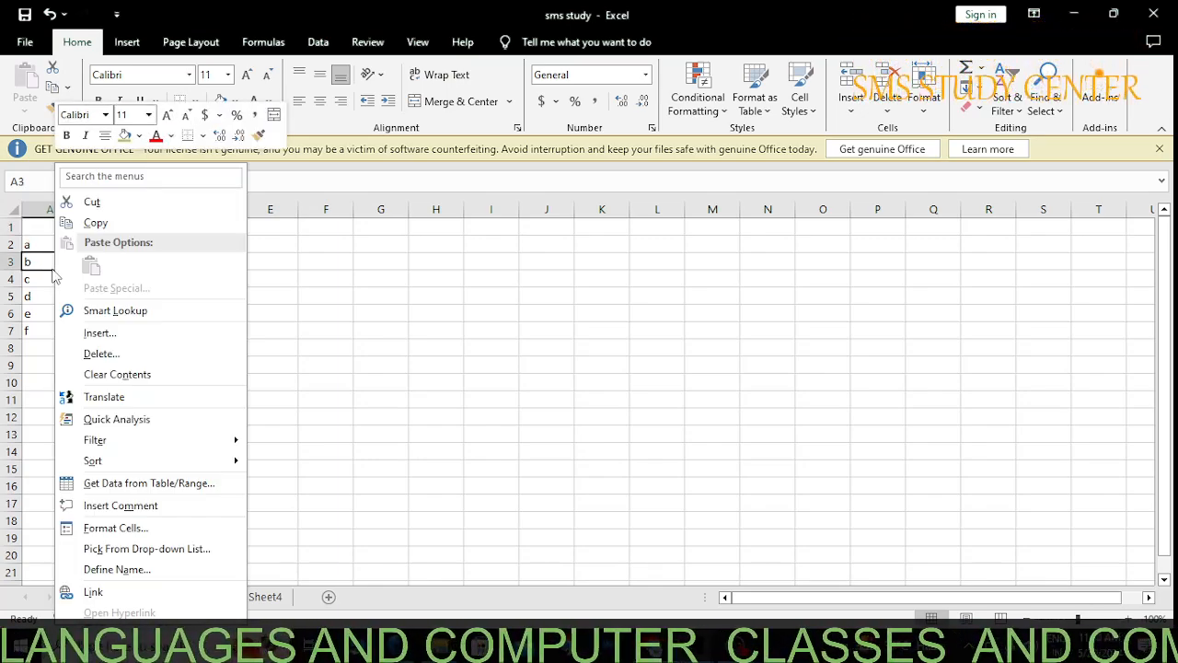
pyautogui.click(99, 333)
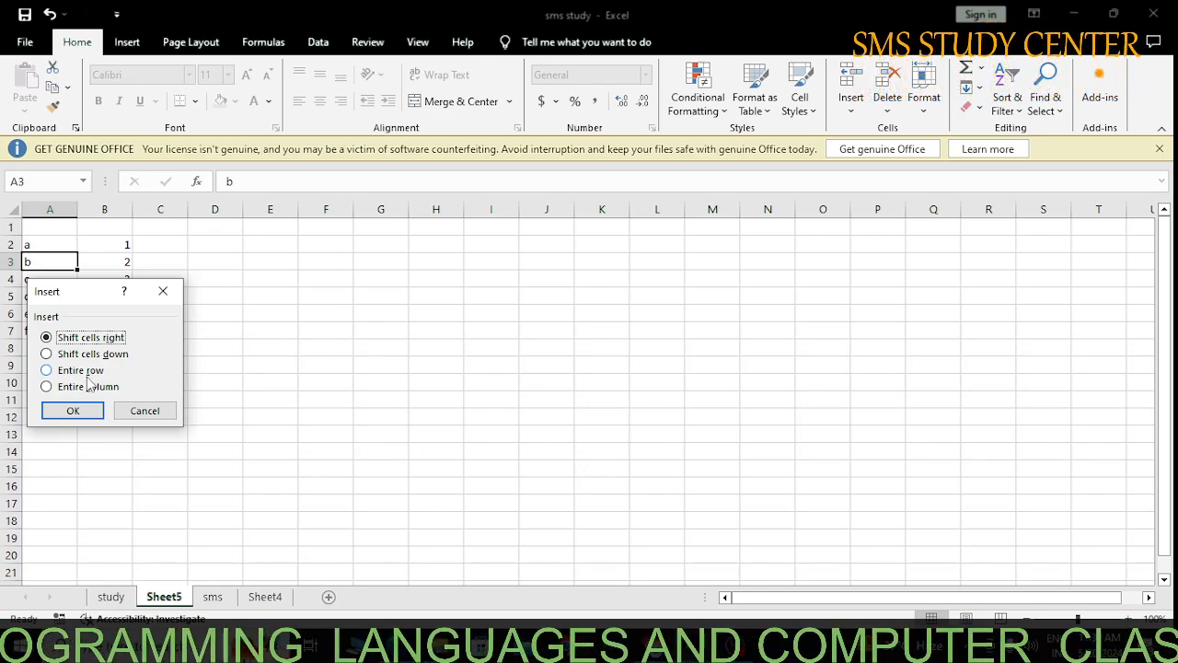
pyautogui.click(86, 355)
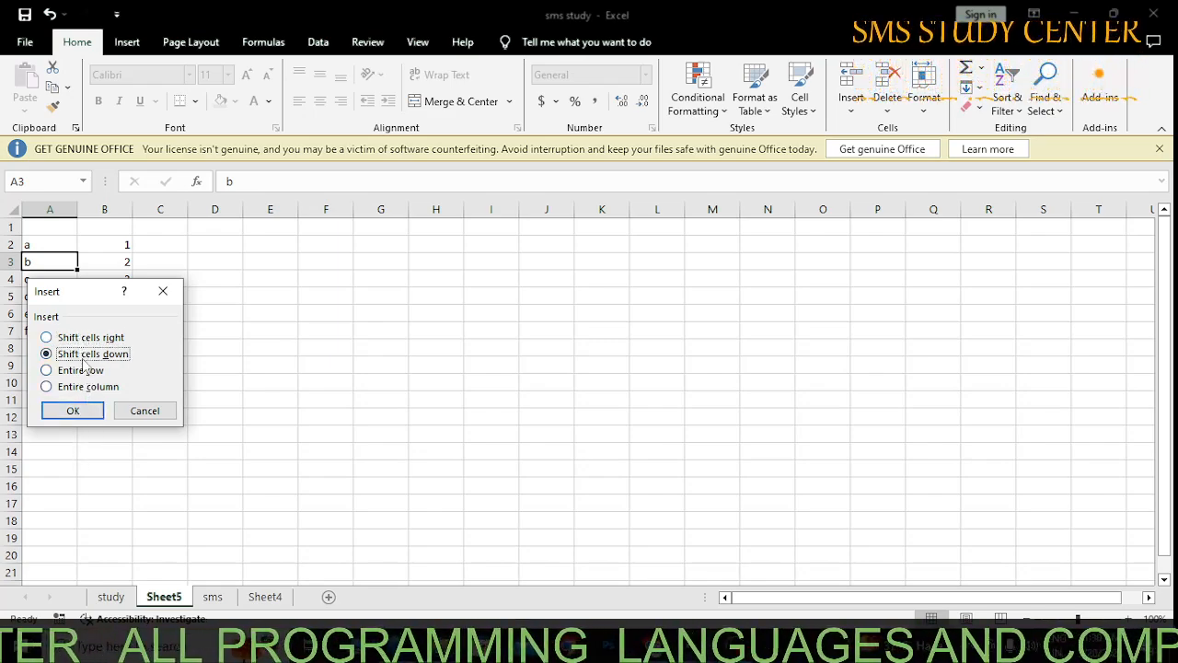
pyautogui.click(78, 409)
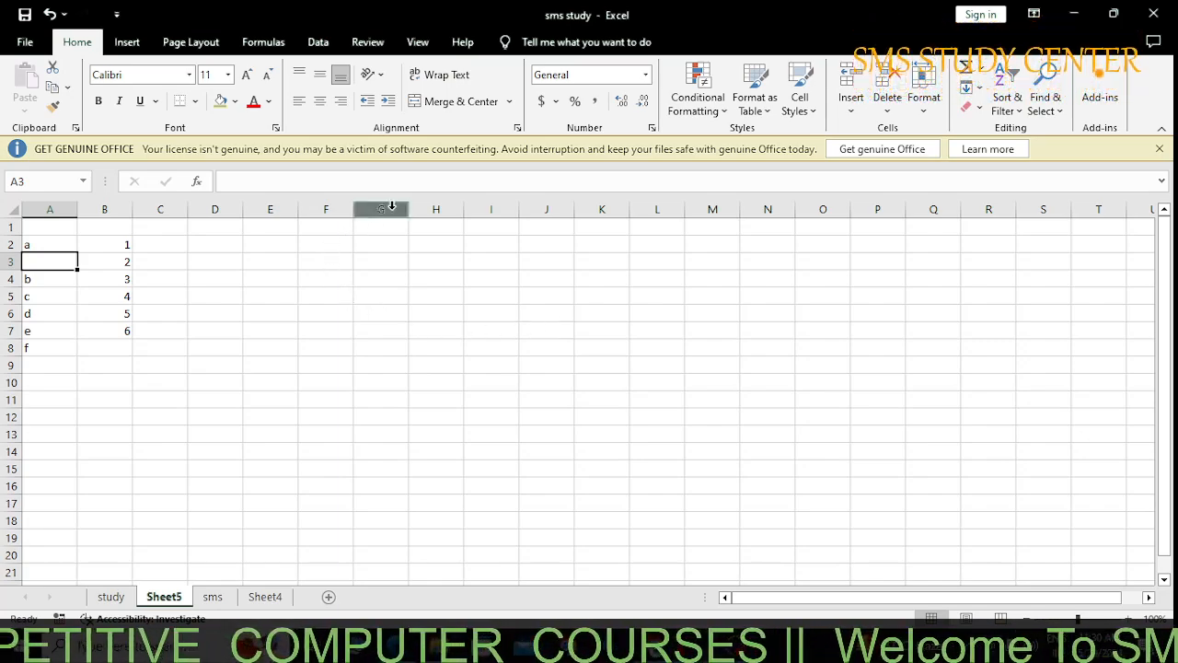
pyautogui.click(851, 111)
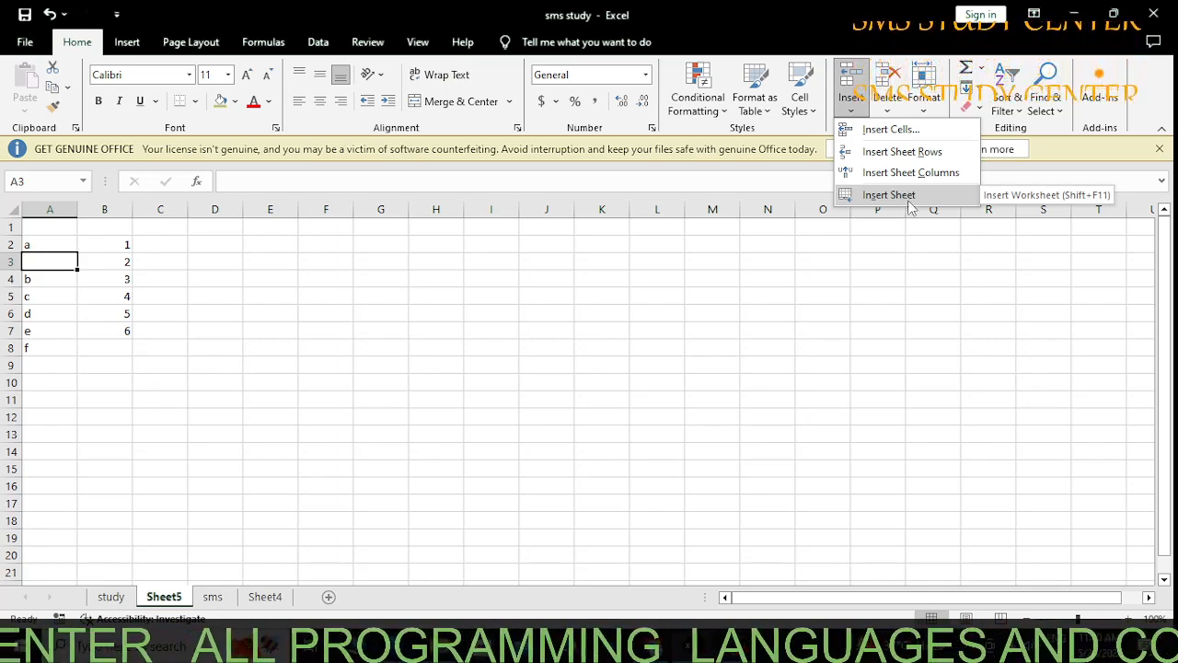
pyautogui.click(889, 109)
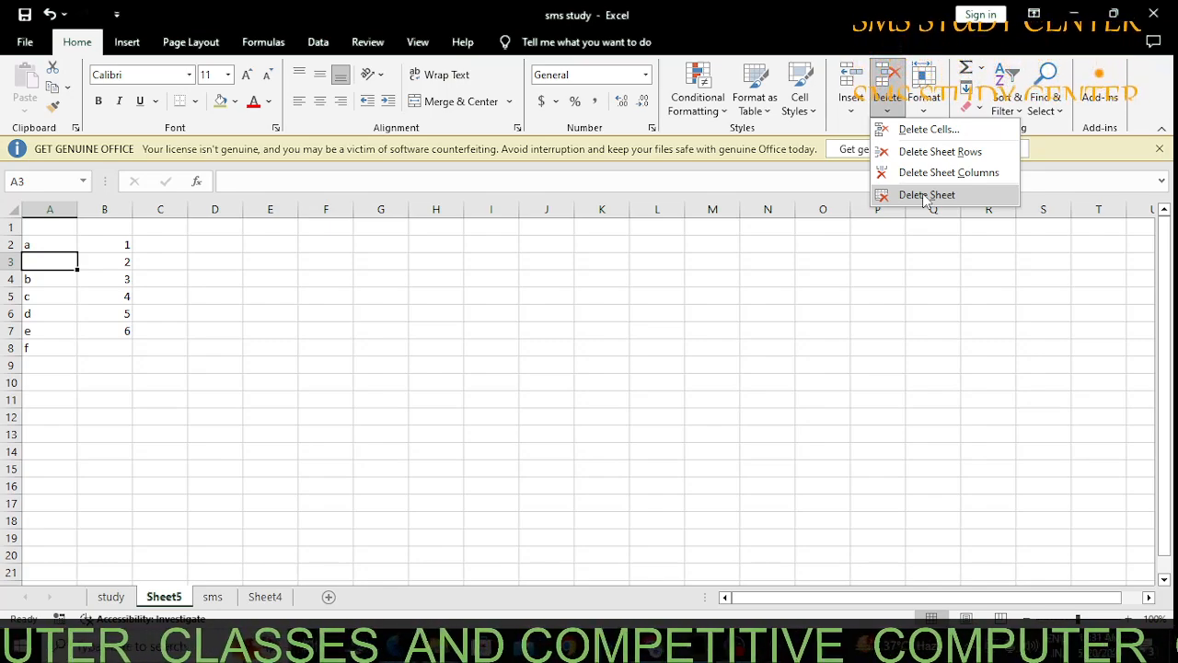
pyautogui.click(465, 213)
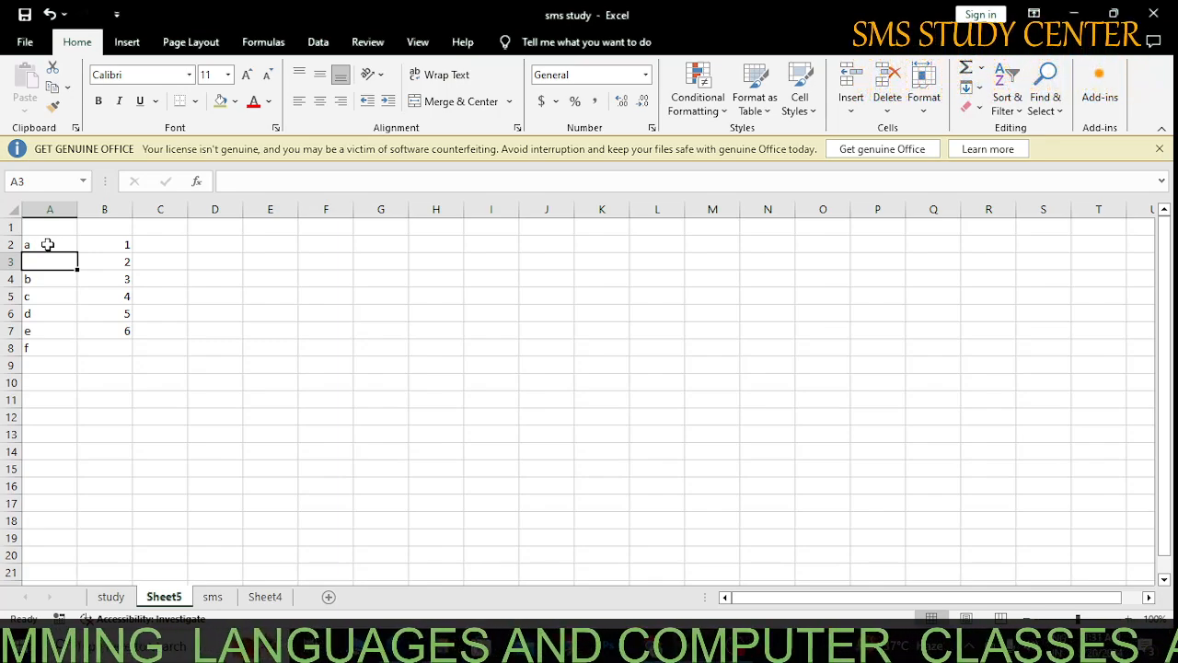
# Merge and center the range A2:F7, accepting that only the upper-left value is kept.
pyautogui.moveTo(48, 244); pyautogui.dragTo(336, 319)
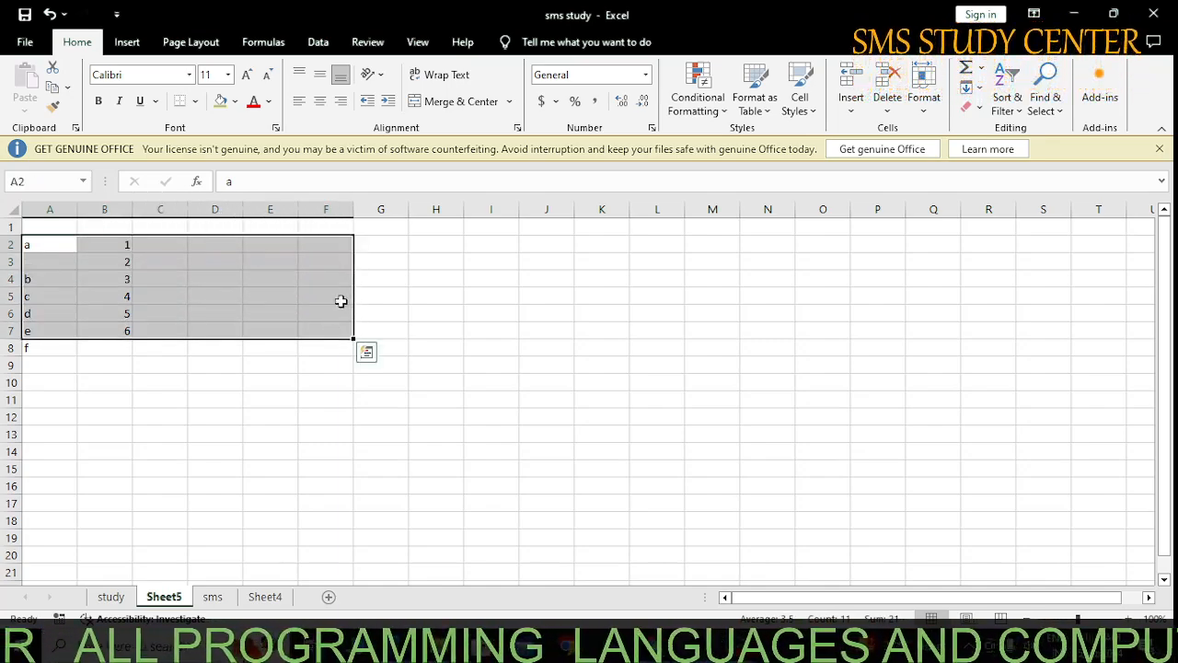
pyautogui.click(452, 104)
pyautogui.click(560, 369)
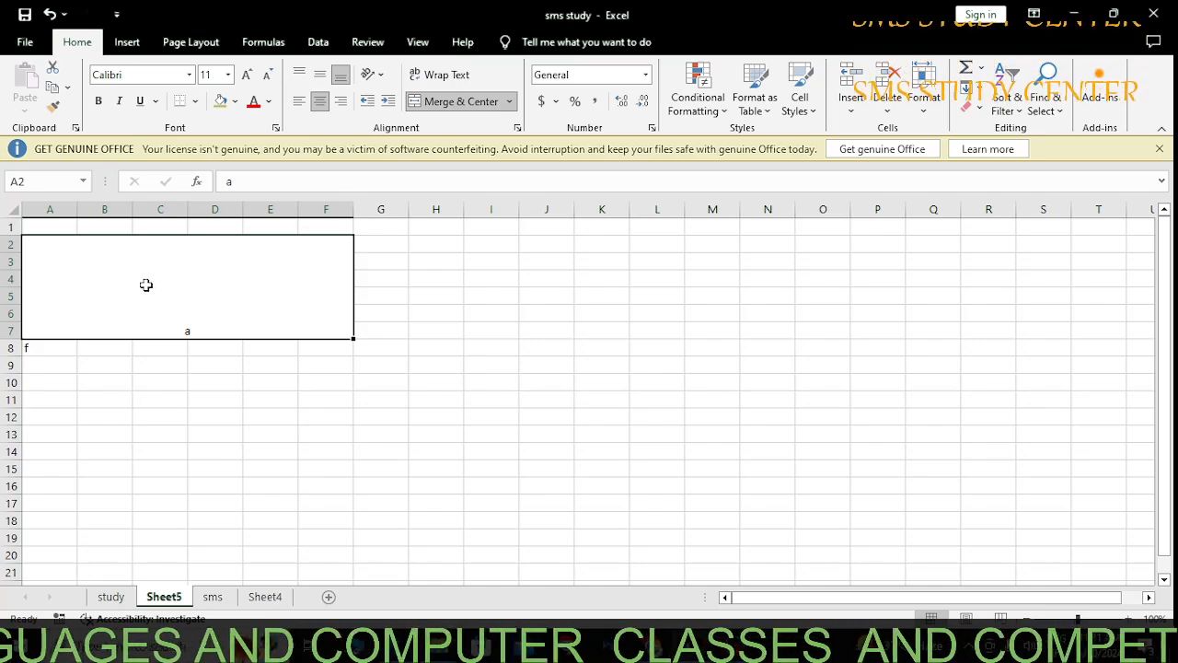
# Unmerge the merged block A2:F7 back into separate cells.
pyautogui.click(508, 103)
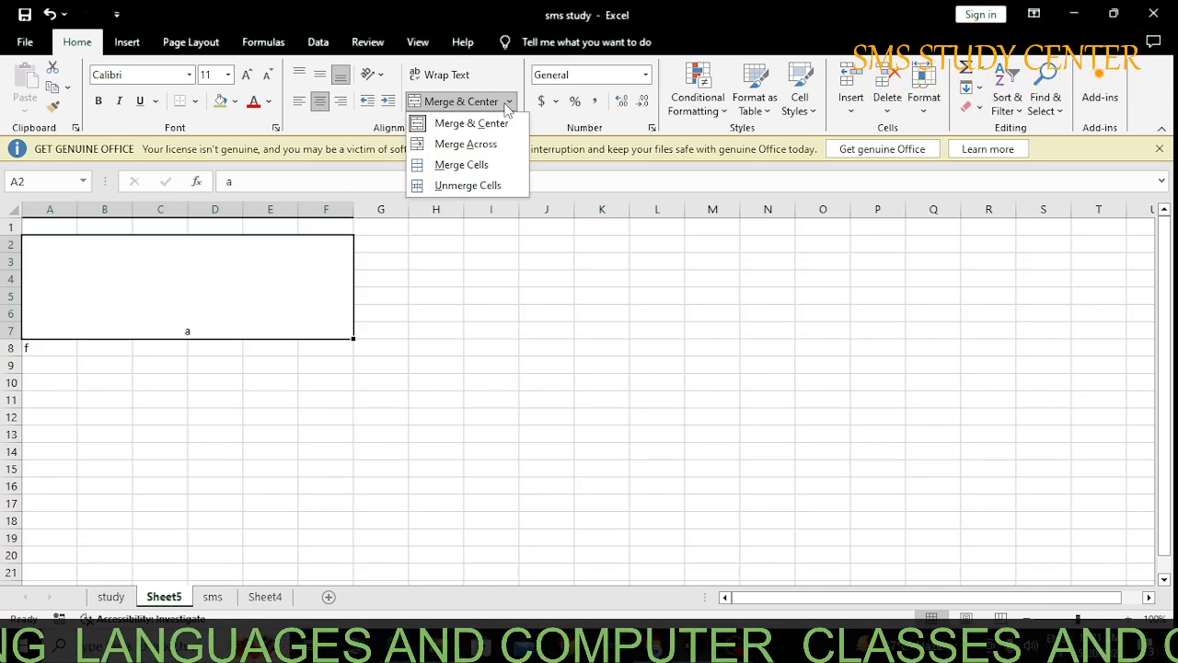
pyautogui.click(465, 187)
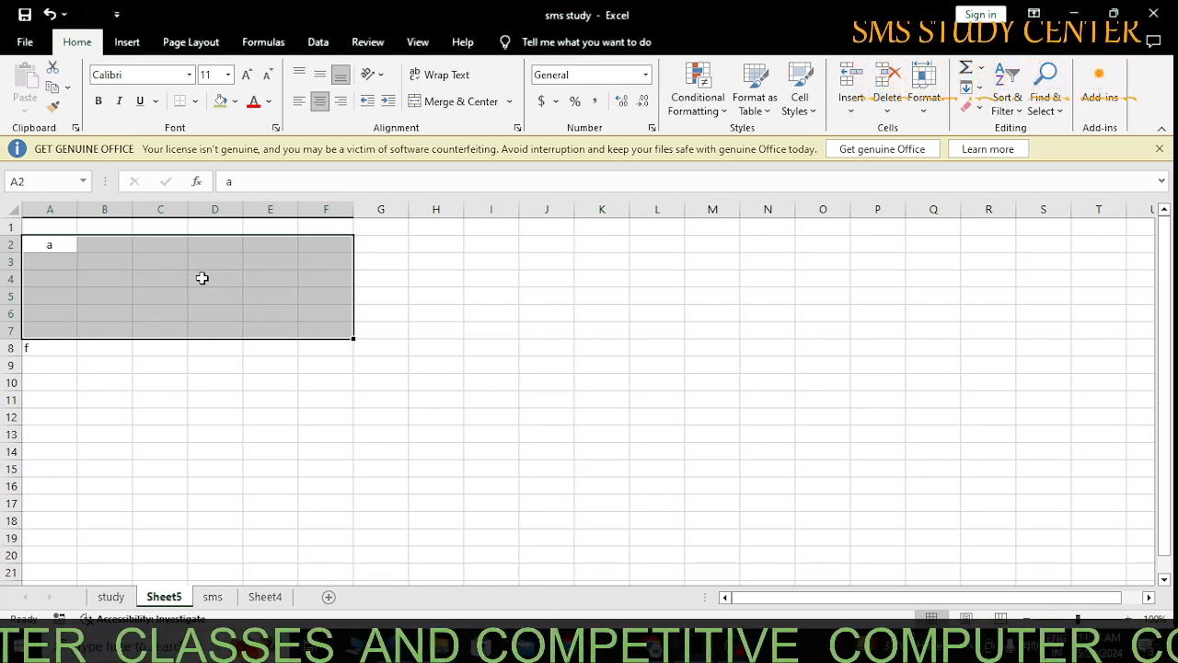
pyautogui.click(270, 311)
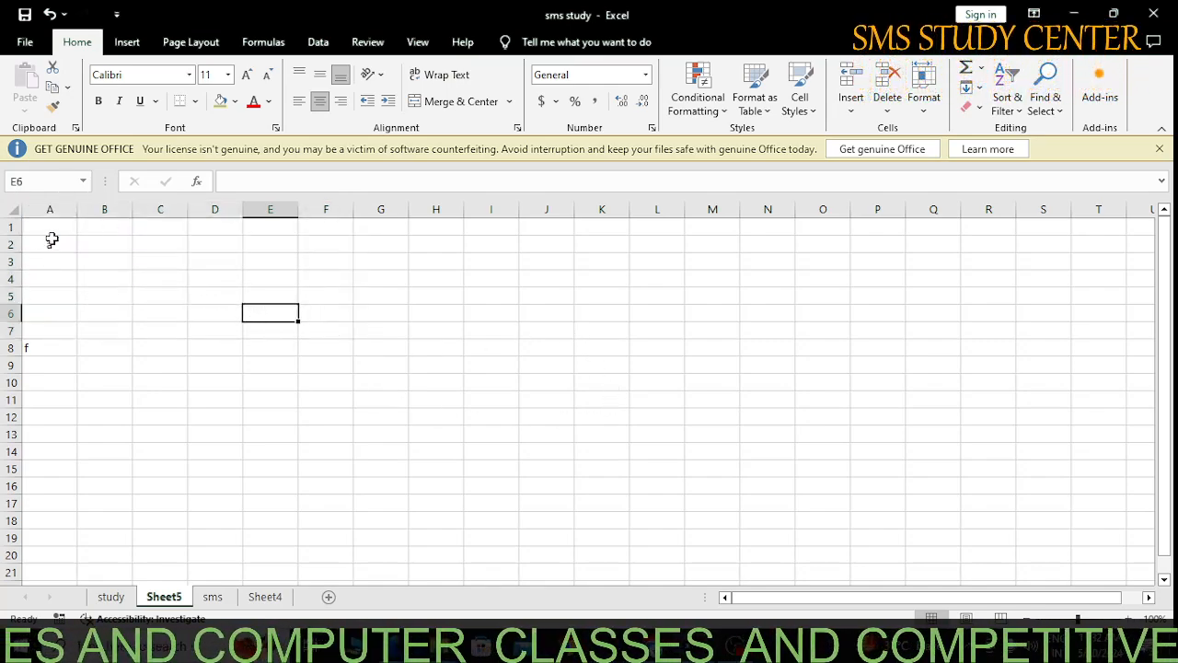
pyautogui.moveTo(50, 230); pyautogui.dragTo(279, 319)
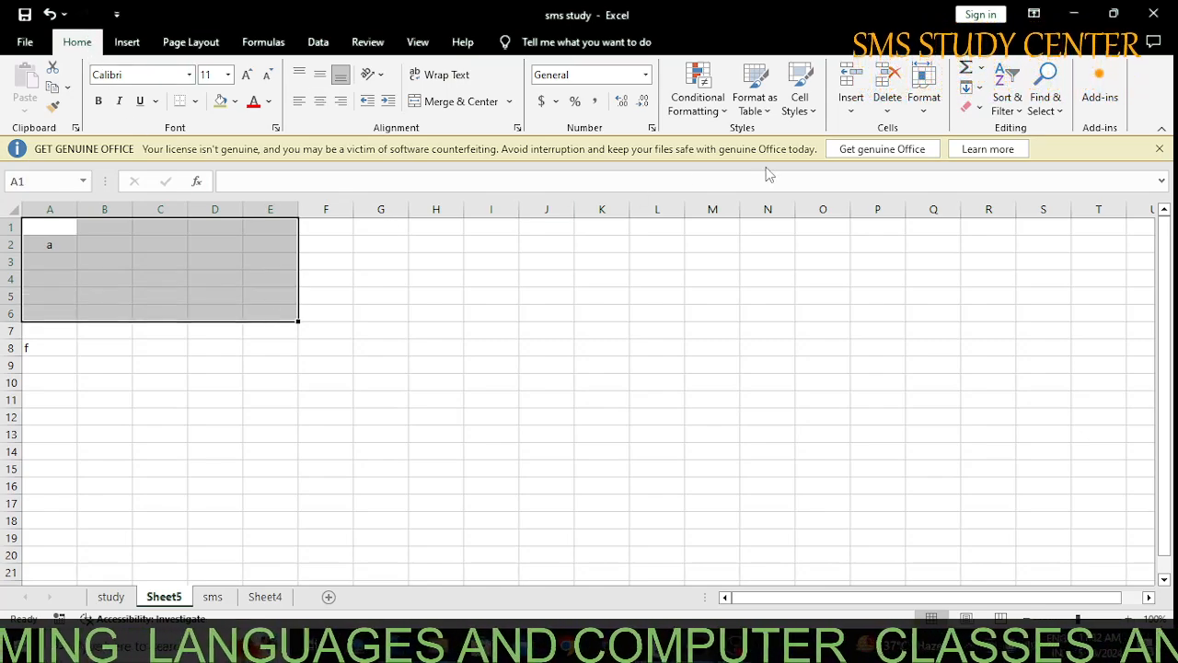
pyautogui.click(924, 103)
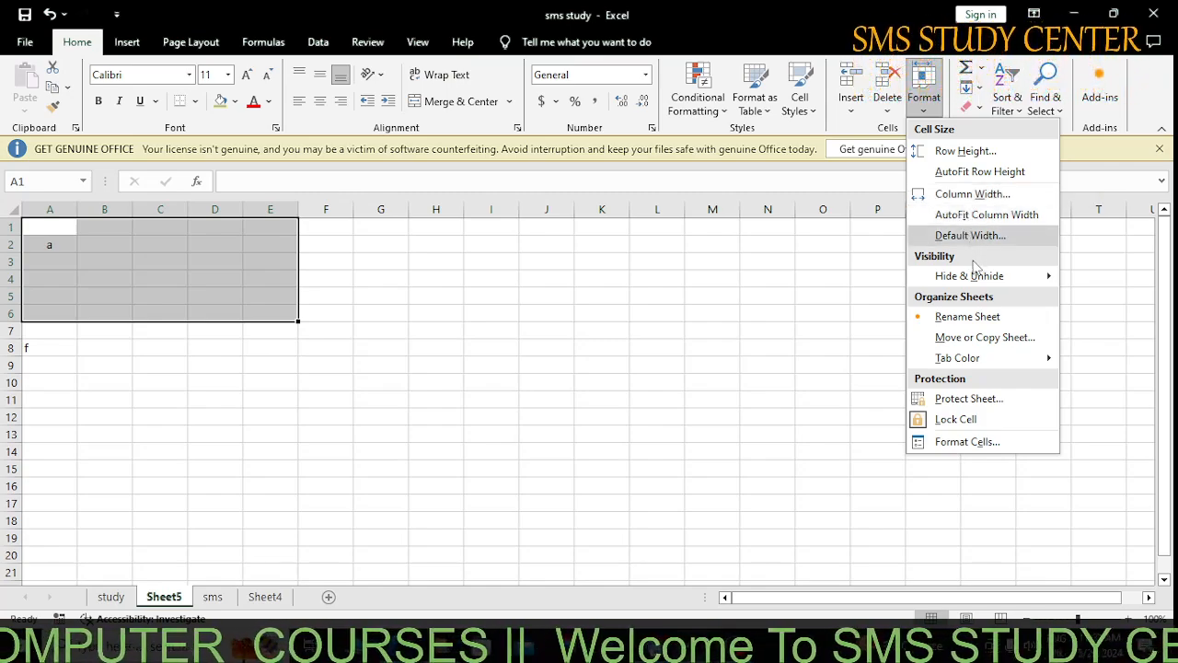
pyautogui.moveTo(973, 280)
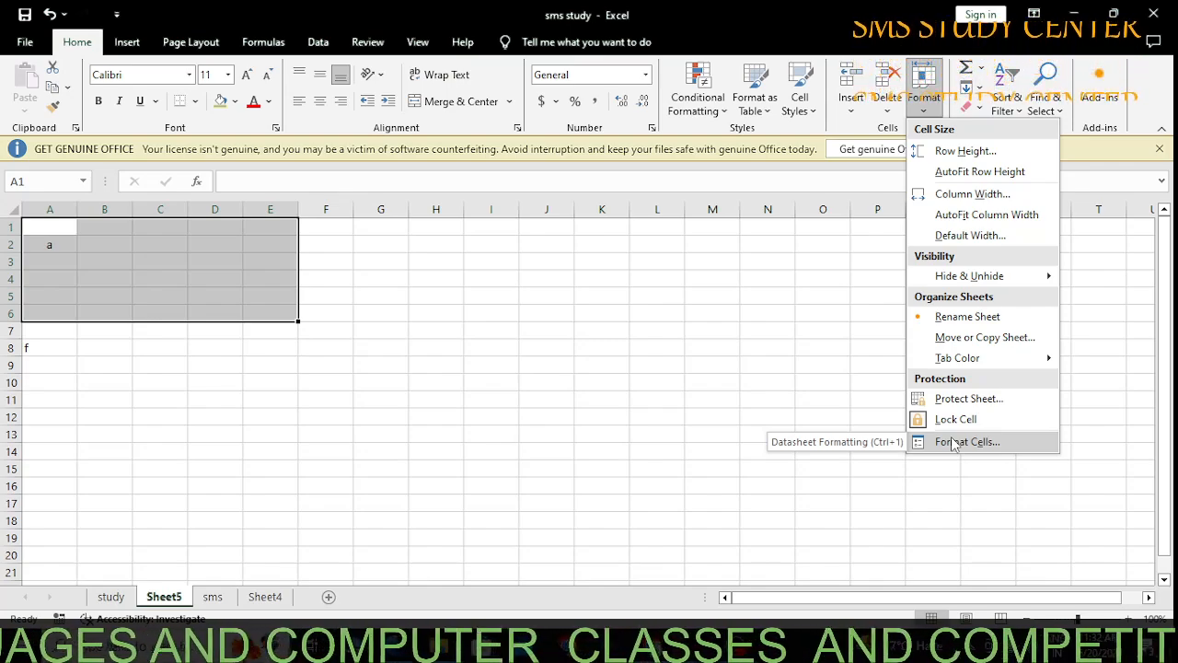
pyautogui.click(130, 234)
pyautogui.click(114, 245)
# Set the height of row 3 to 30, working from cell B3.
pyautogui.click(108, 258)
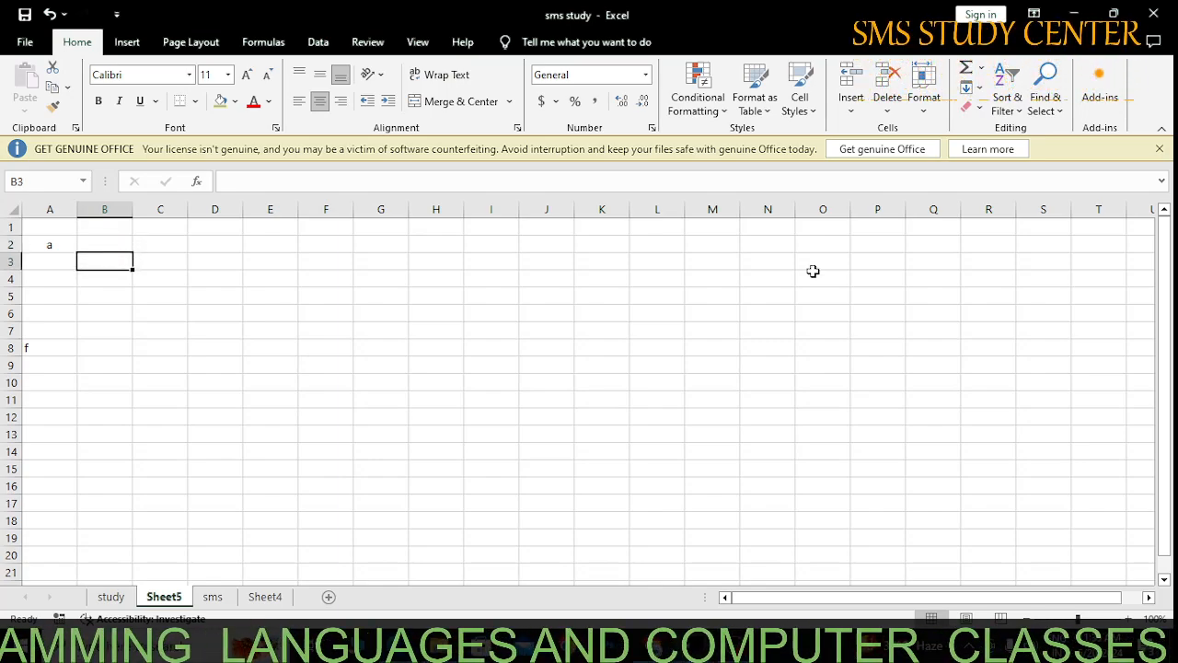
pyautogui.click(924, 92)
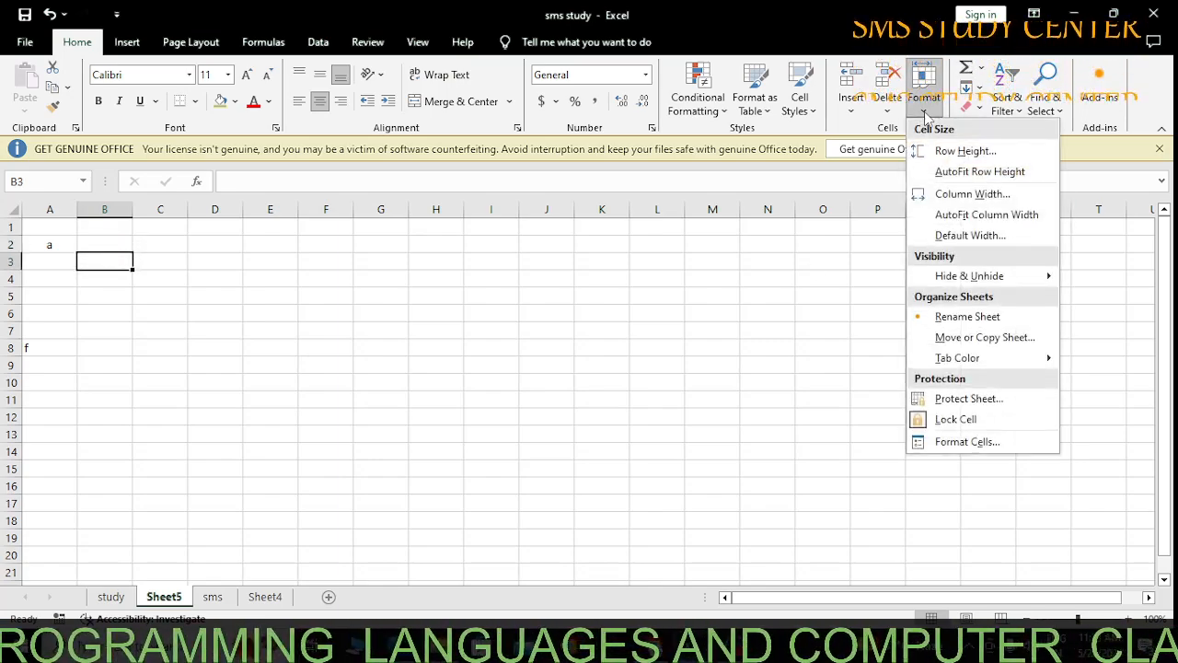
pyautogui.click(955, 166)
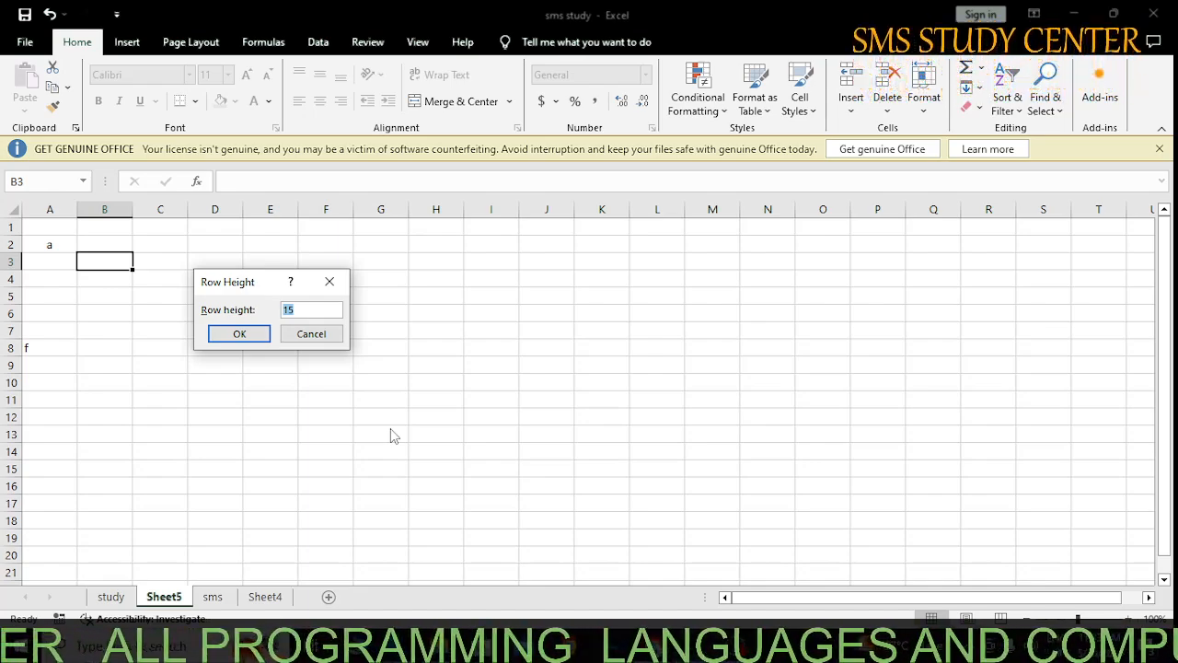
pyautogui.write('30')
pyautogui.press('Return')
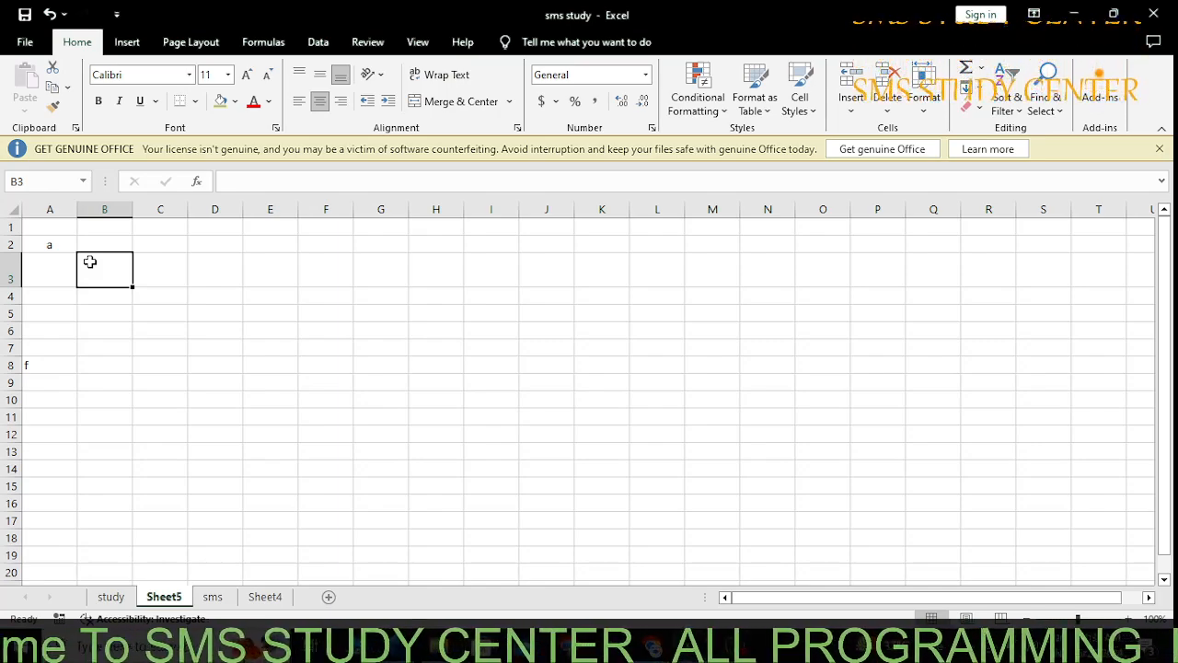
# Set the width of column B to 20.
pyautogui.click(928, 112)
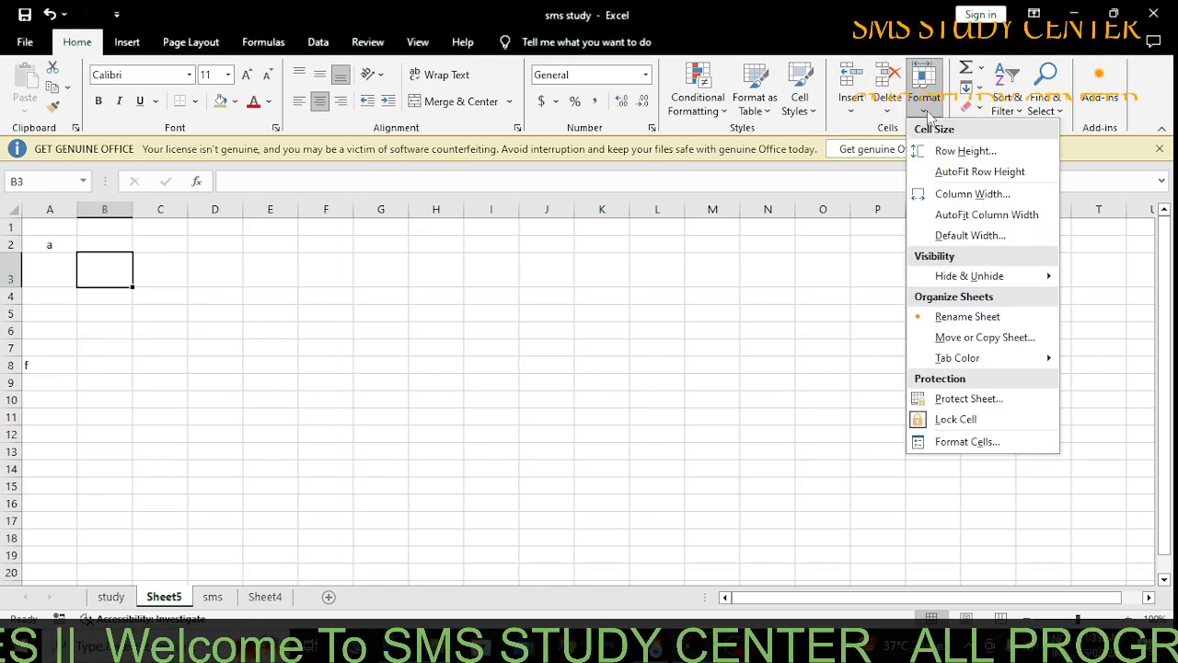
pyautogui.click(964, 192)
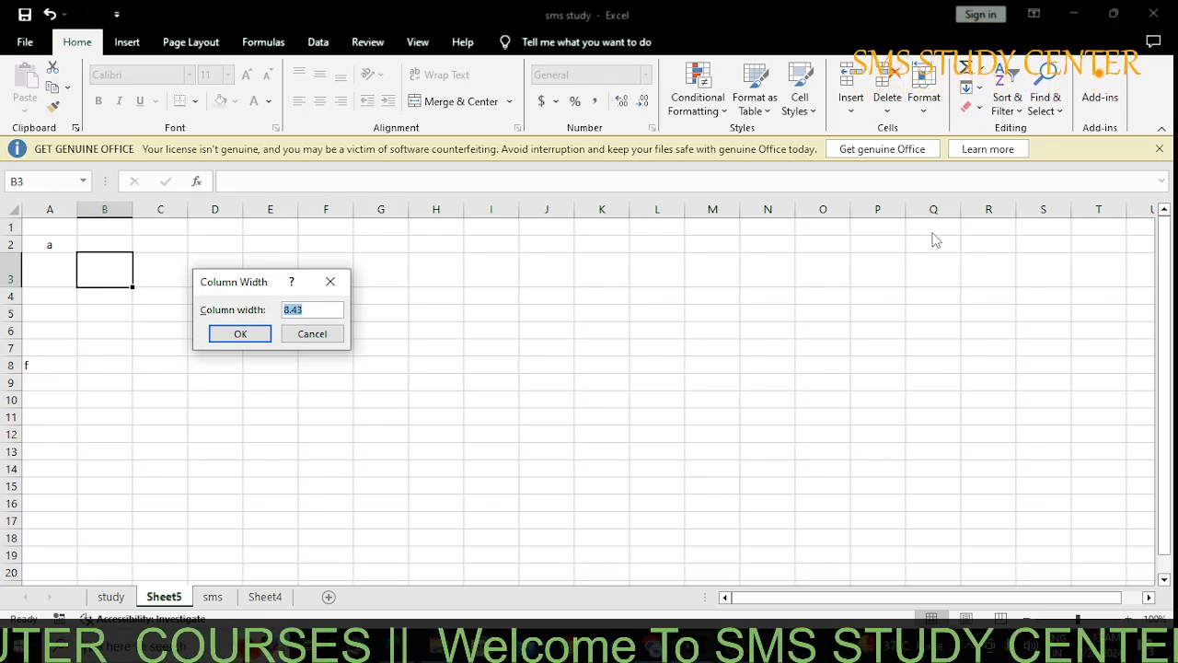
pyautogui.write('20')
pyautogui.press('Return')
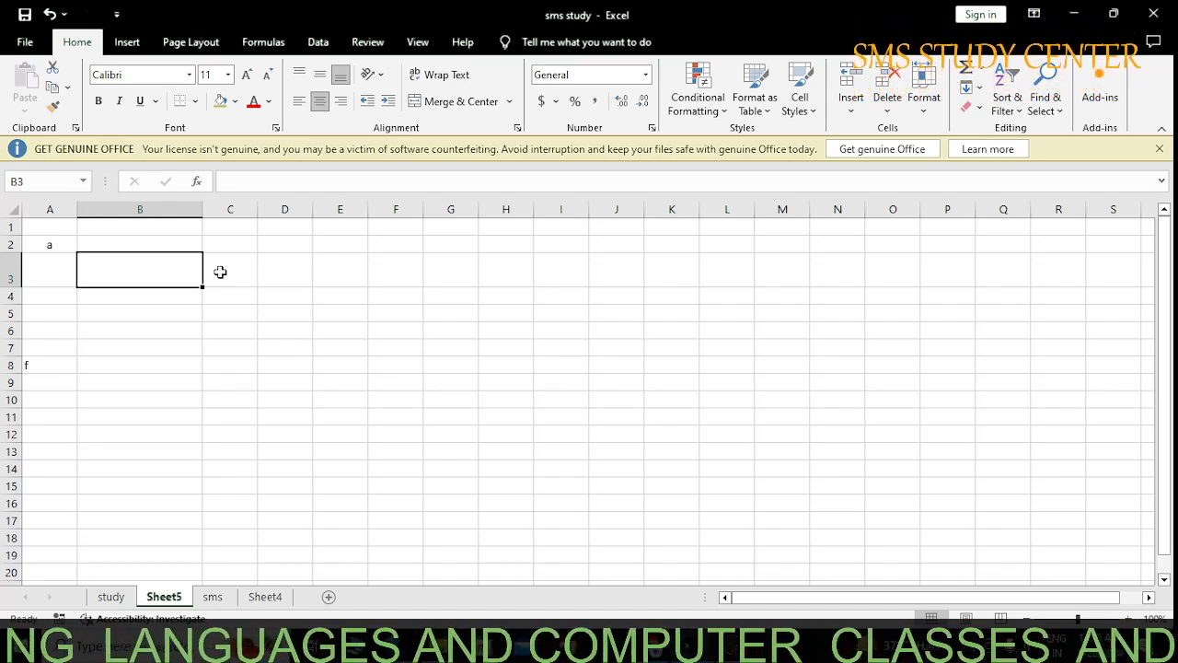
# Set the height of rows 3 to 11 to 20, working from the range C3:H11.
pyautogui.moveTo(220, 271); pyautogui.dragTo(503, 415)
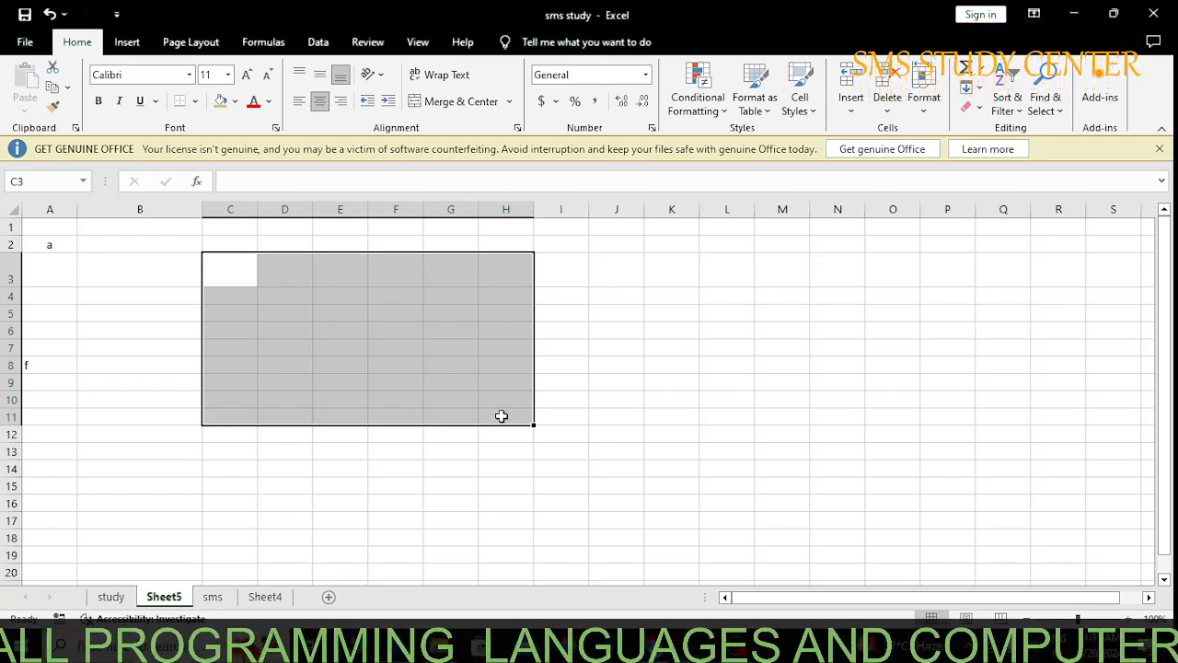
pyautogui.click(924, 92)
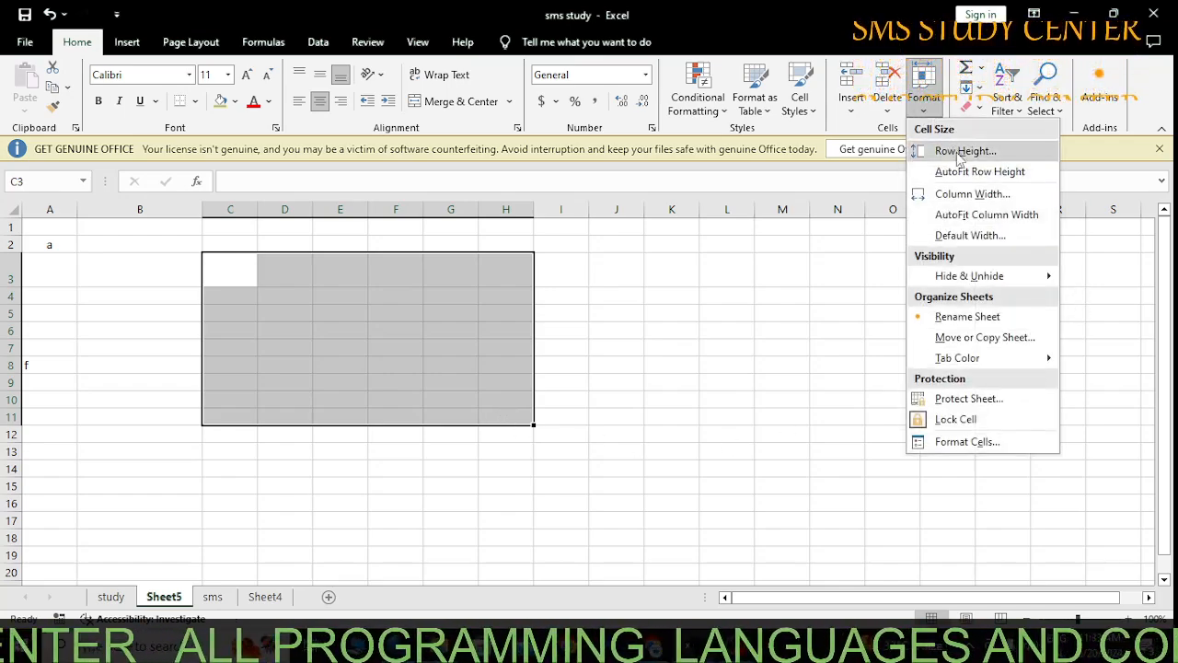
pyautogui.click(960, 153)
pyautogui.write('20')
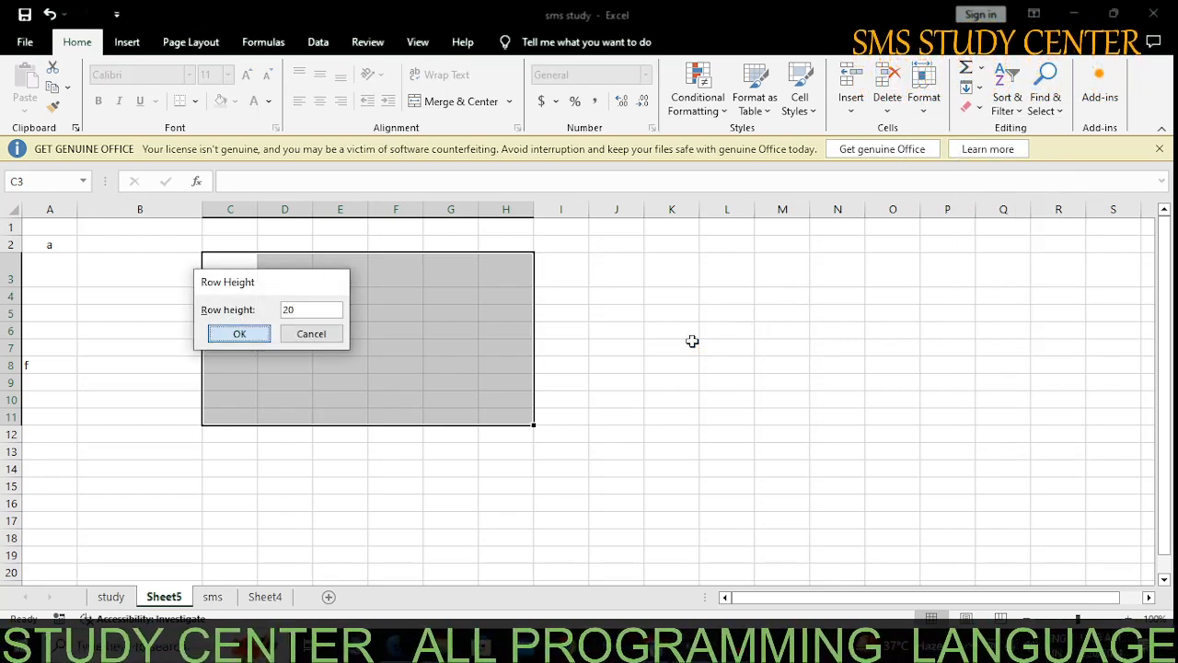
pyautogui.press('Return')
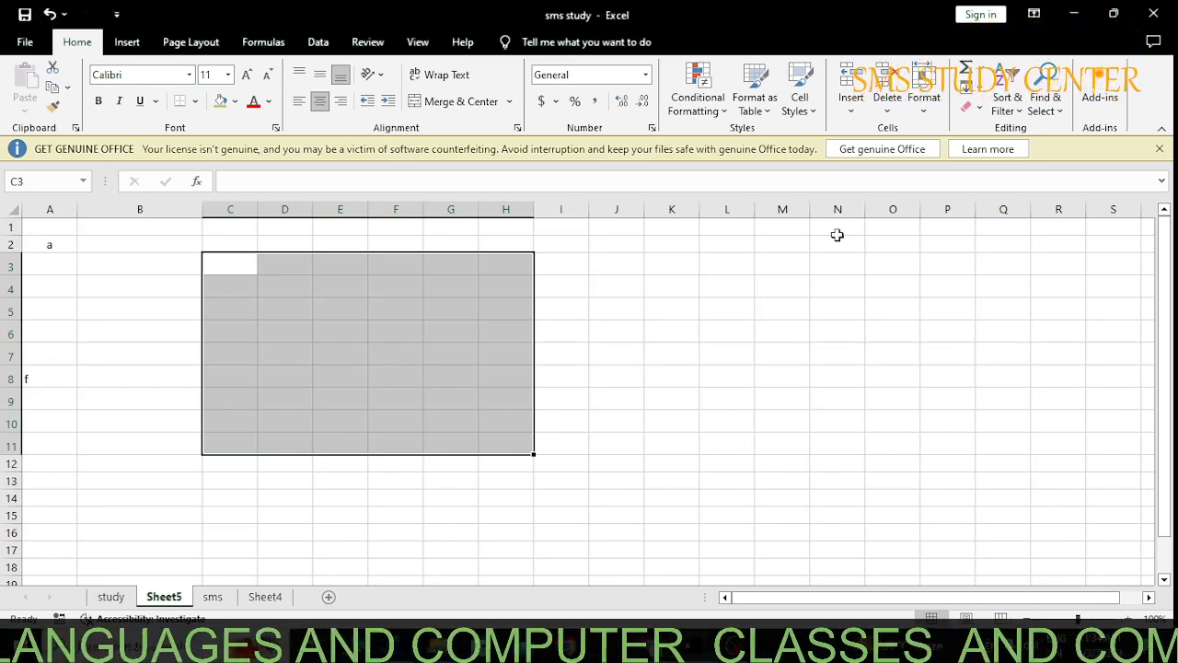
pyautogui.click(1009, 104)
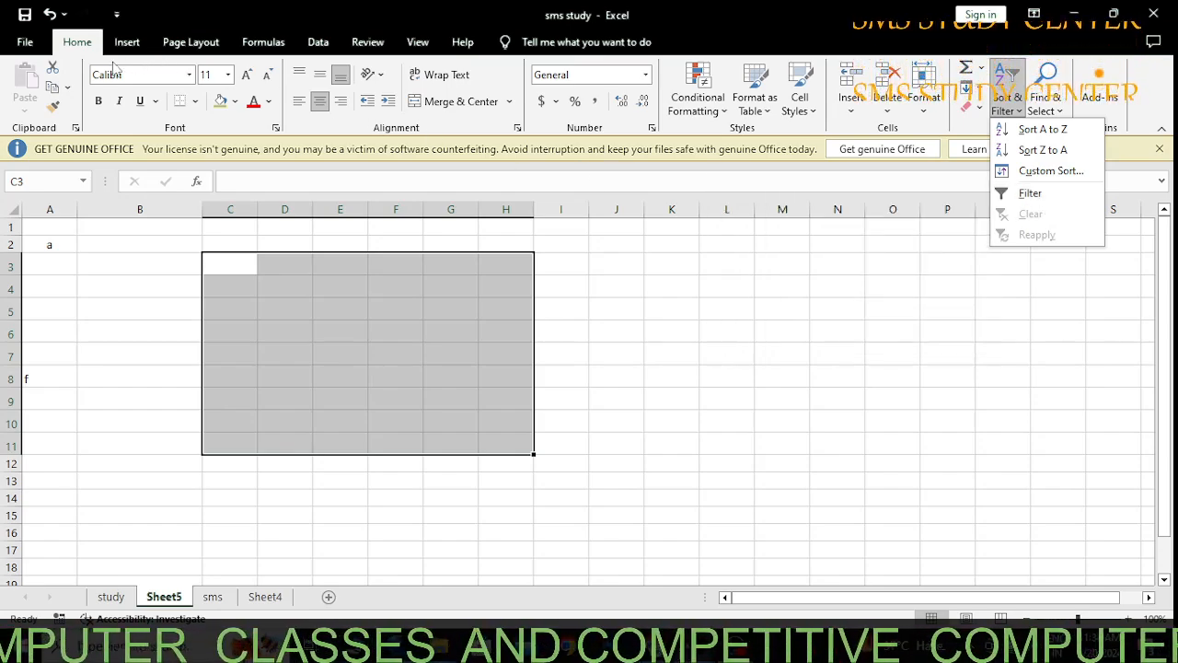
pyautogui.click(718, 369)
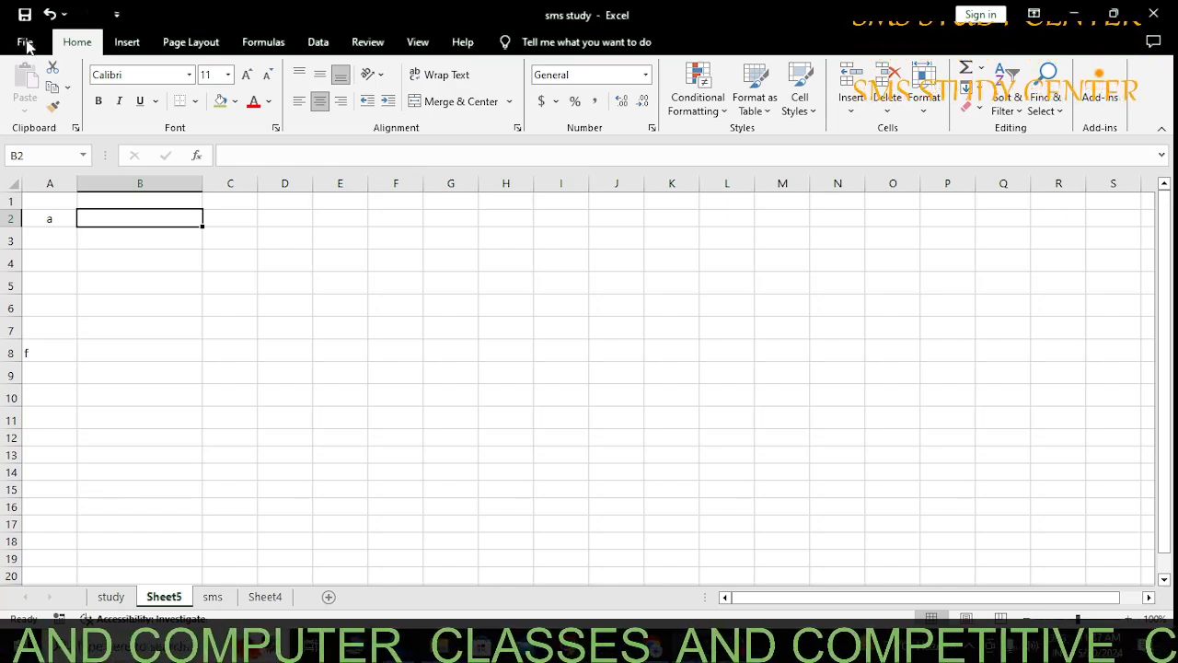
pyautogui.click(179, 45)
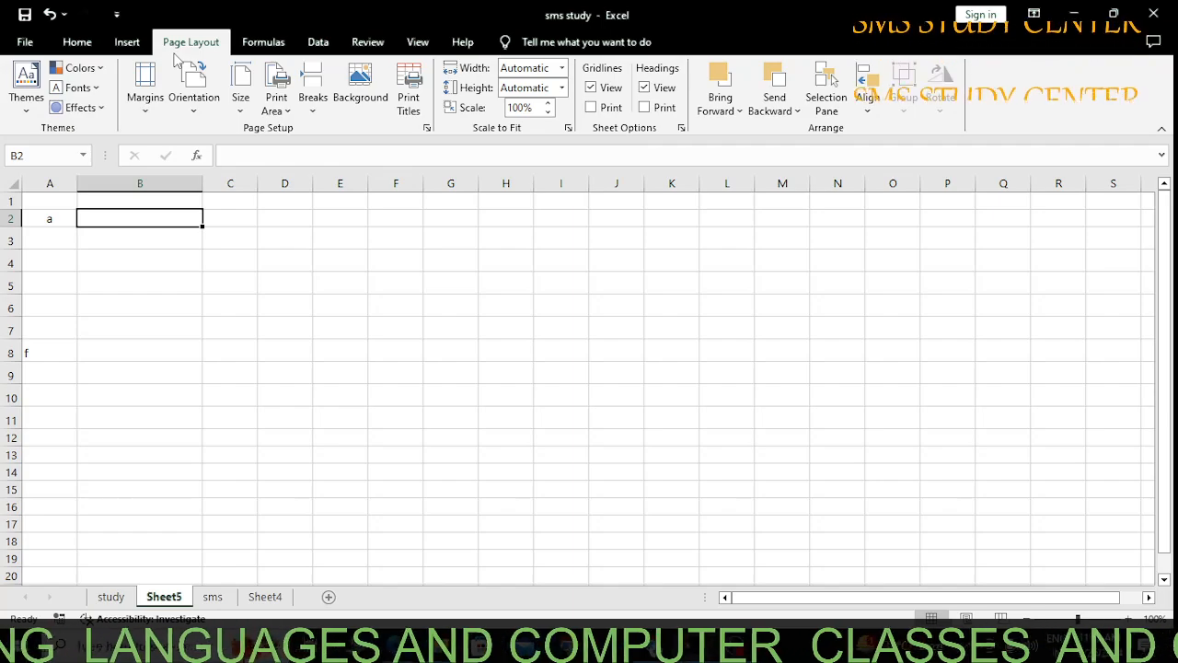
pyautogui.click(277, 104)
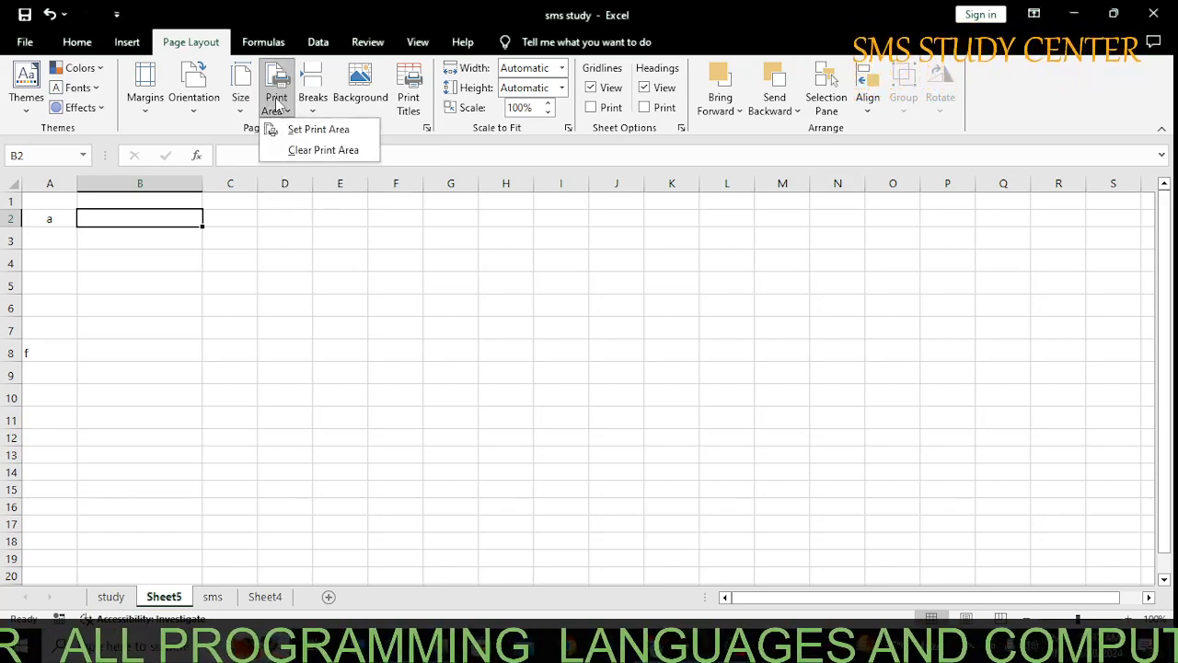
pyautogui.click(316, 128)
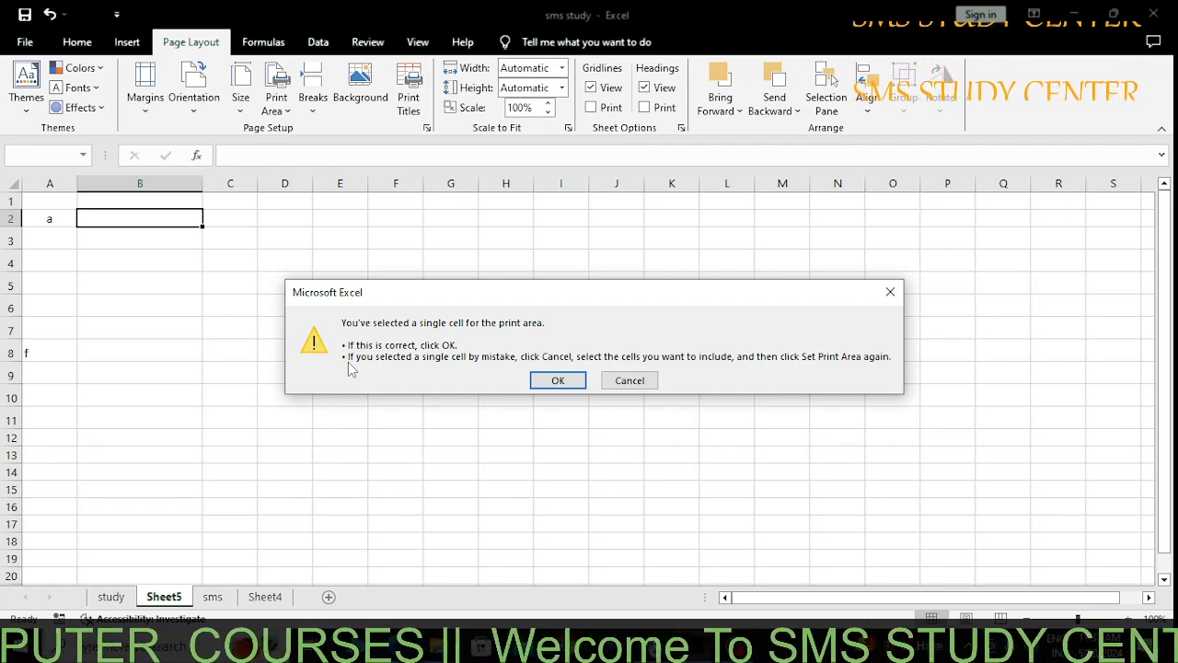
pyautogui.click(624, 380)
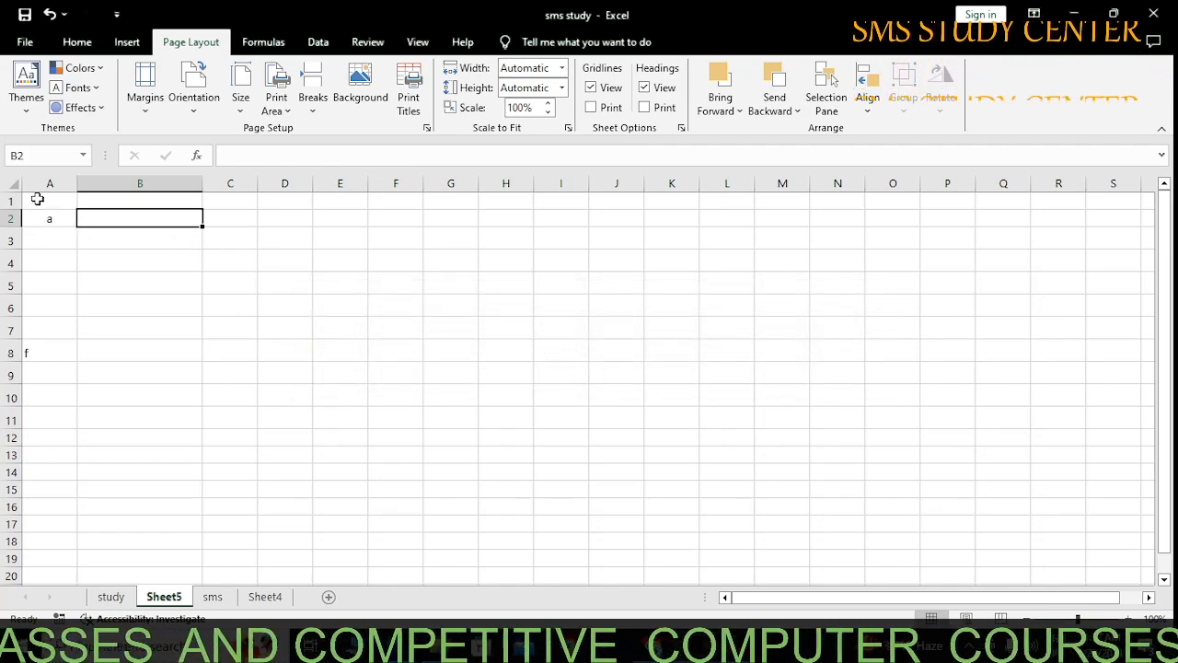
# Set the range A1:J16 as the print area of Sheet5.
pyautogui.moveTo(39, 197); pyautogui.dragTo(599, 432)
pyautogui.moveTo(610, 499); pyautogui.dragTo(609, 499)
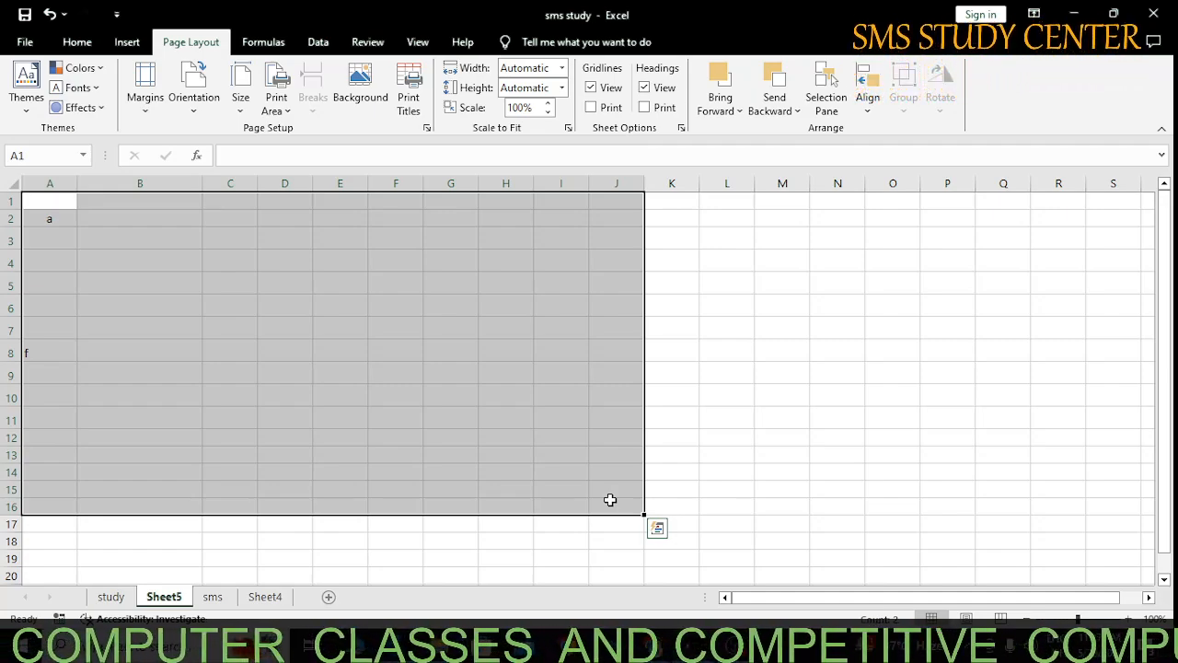
pyautogui.click(288, 108)
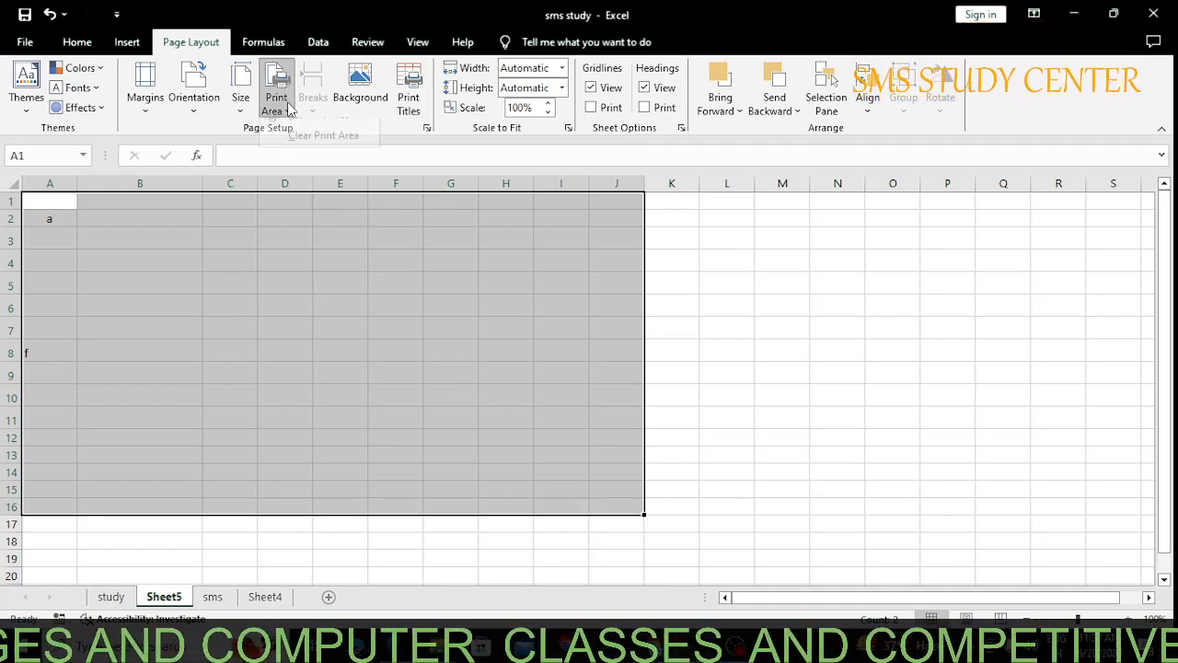
pyautogui.click(305, 123)
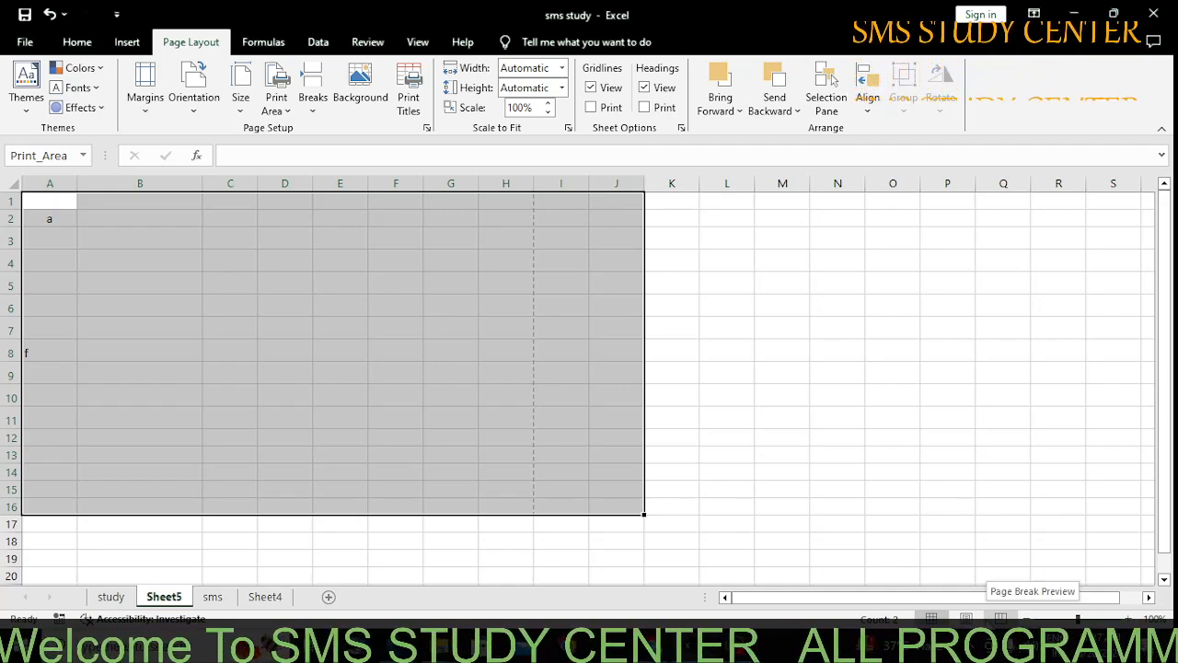
# Switch to Page Break Preview and move the page break after column H to the outer edge of column J.
pyautogui.click(1001, 618)
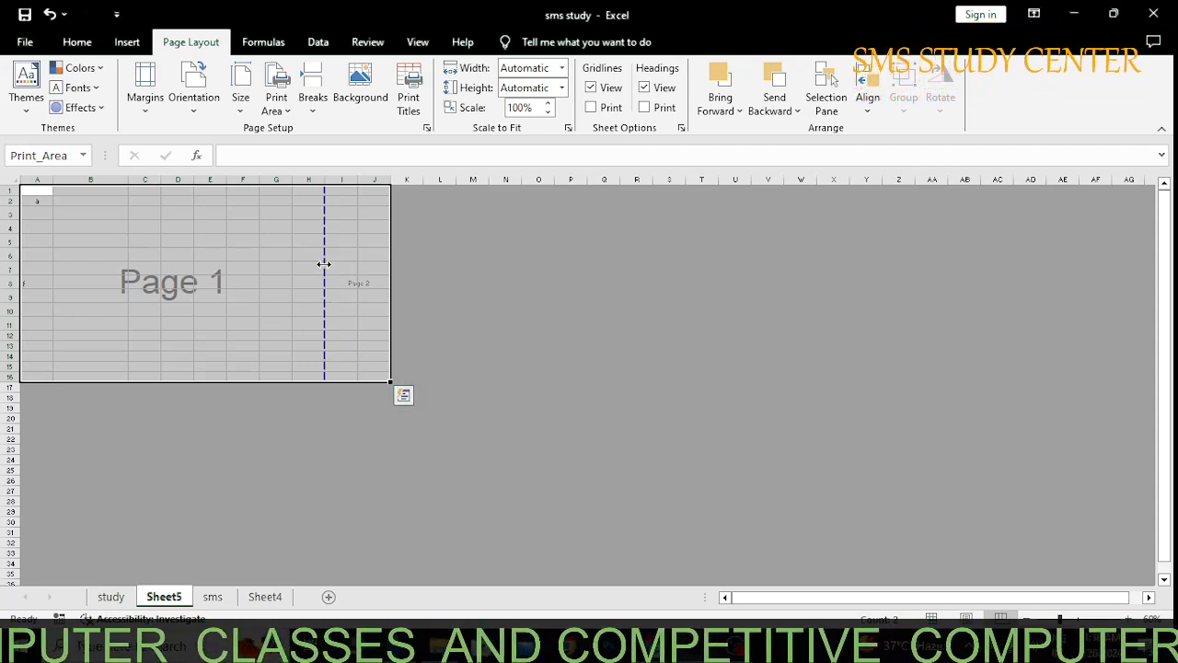
pyautogui.moveTo(322, 264); pyautogui.dragTo(388, 257)
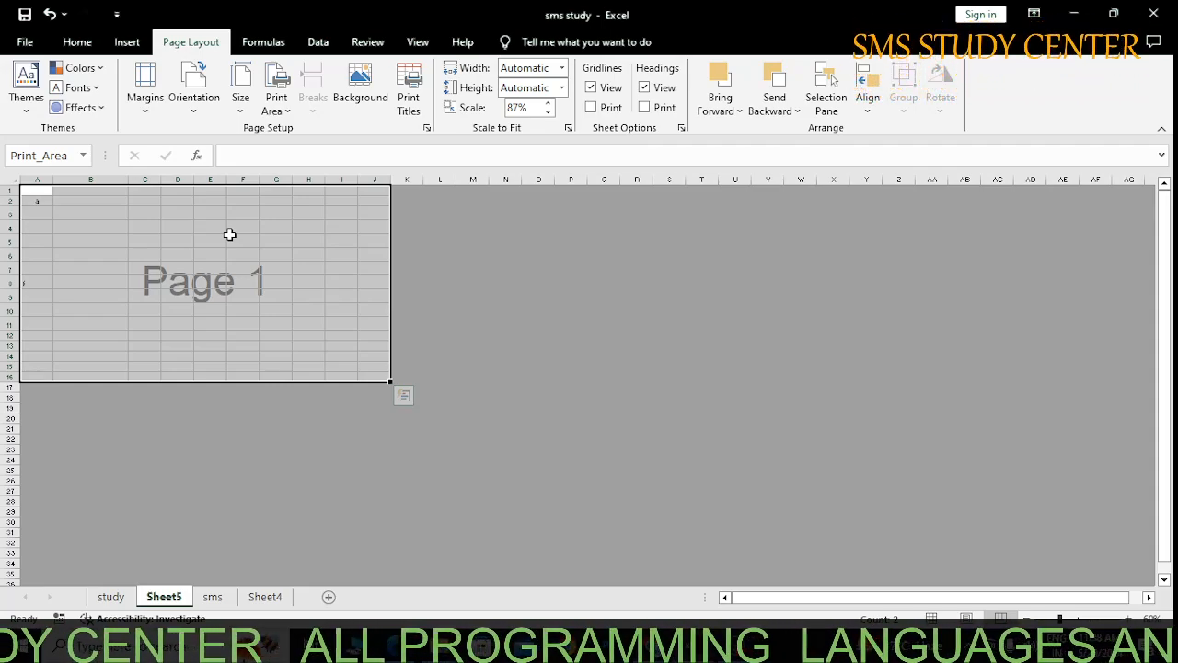
# Clear the print area and return the sheet to Normal view.
pyautogui.click(283, 109)
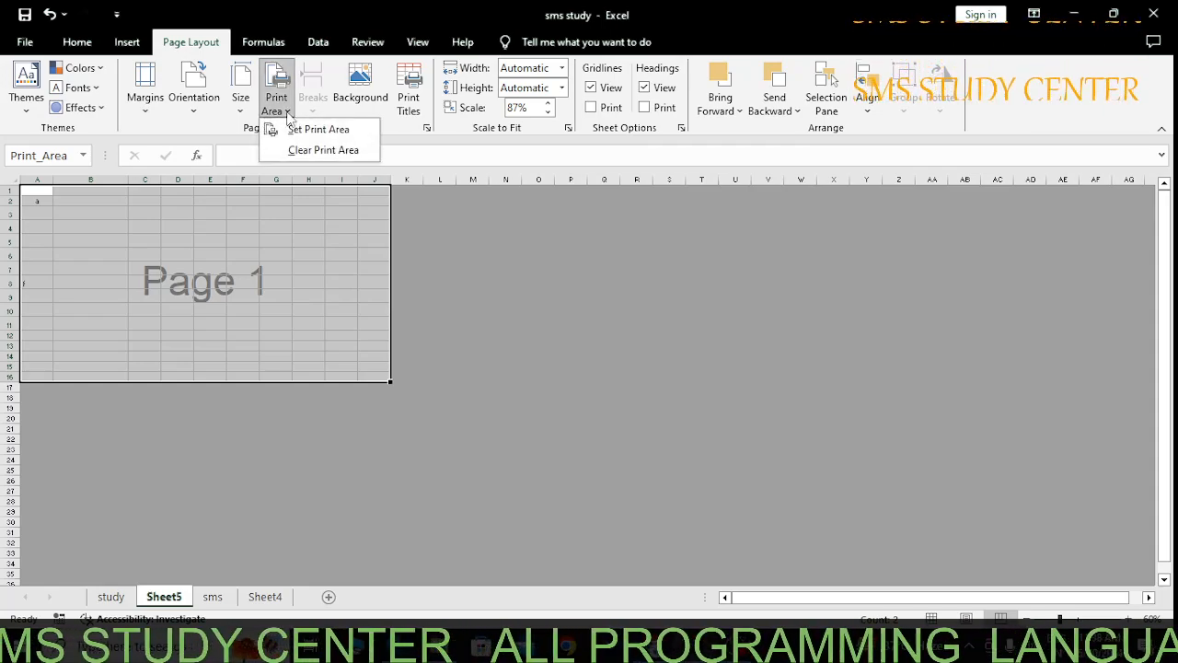
pyautogui.click(324, 155)
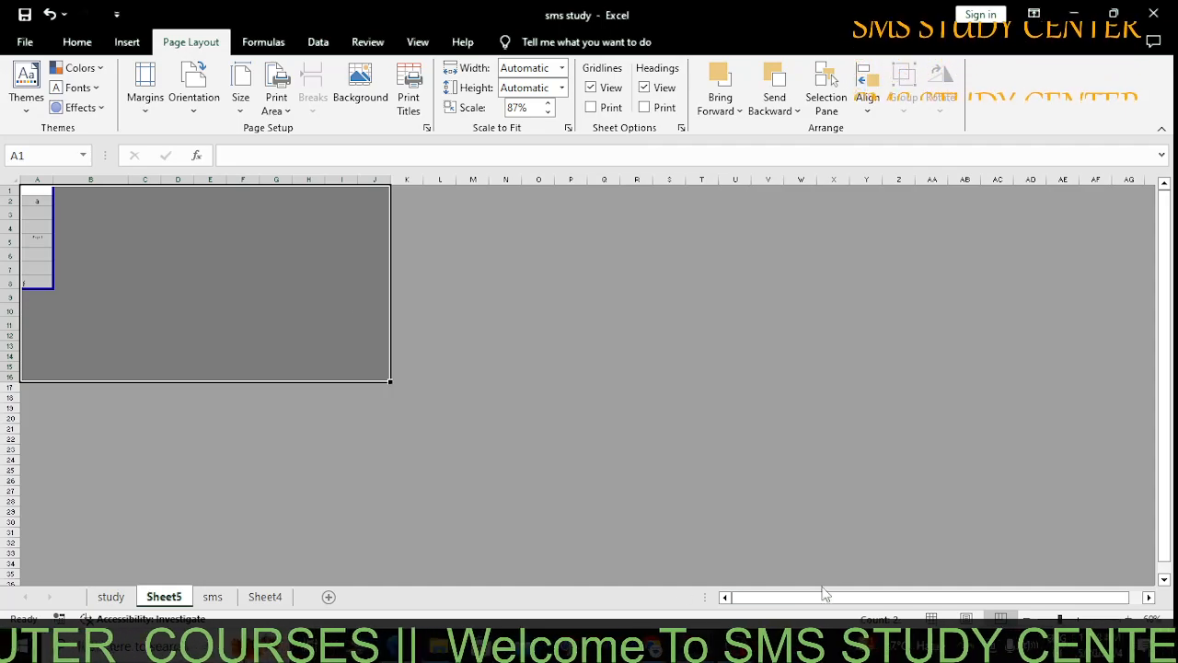
pyautogui.click(932, 619)
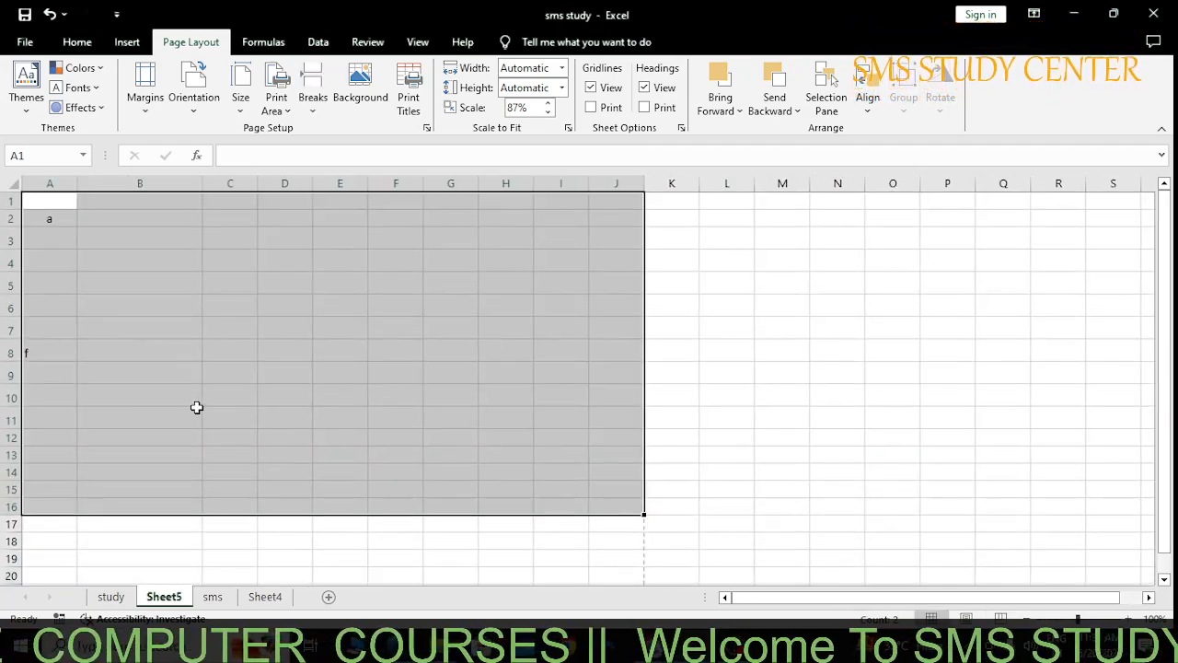
pyautogui.click(197, 411)
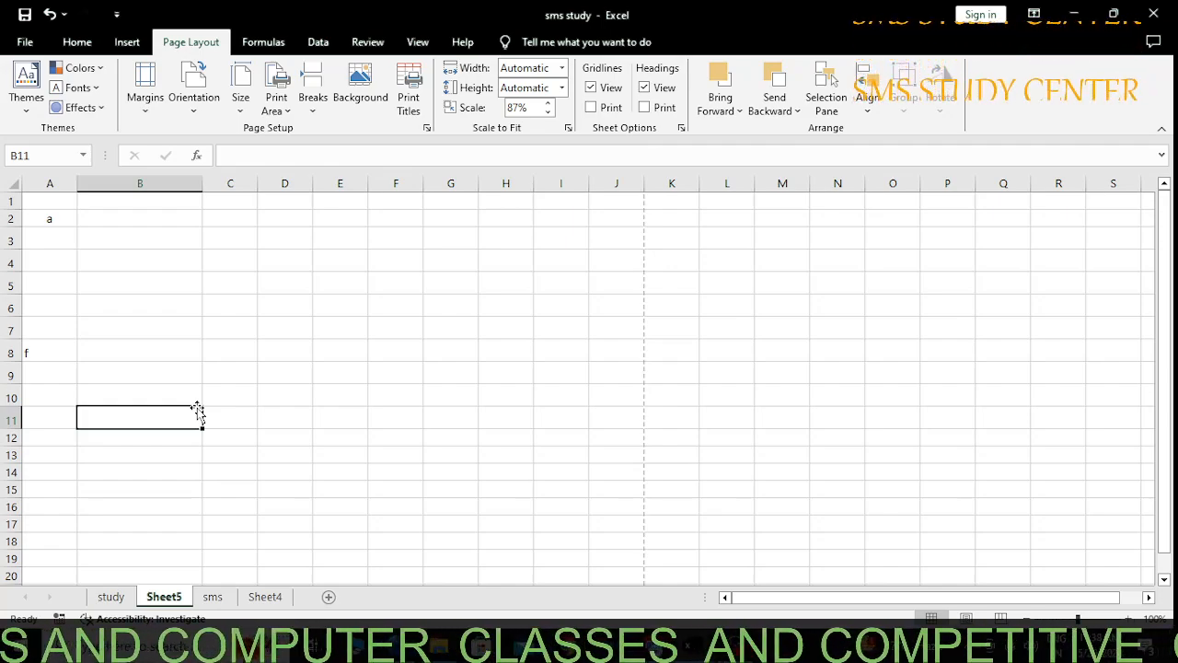
# Open the print settings and set the page range to print from 27 to 30.
pyautogui.click(28, 46)
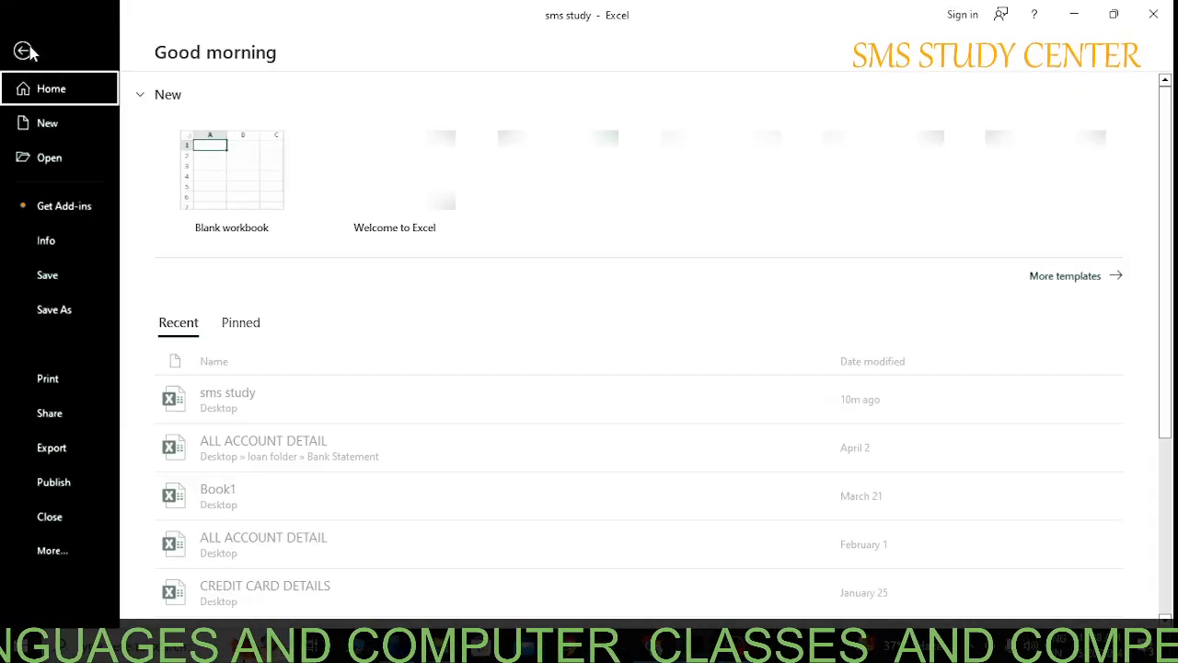
pyautogui.click(68, 386)
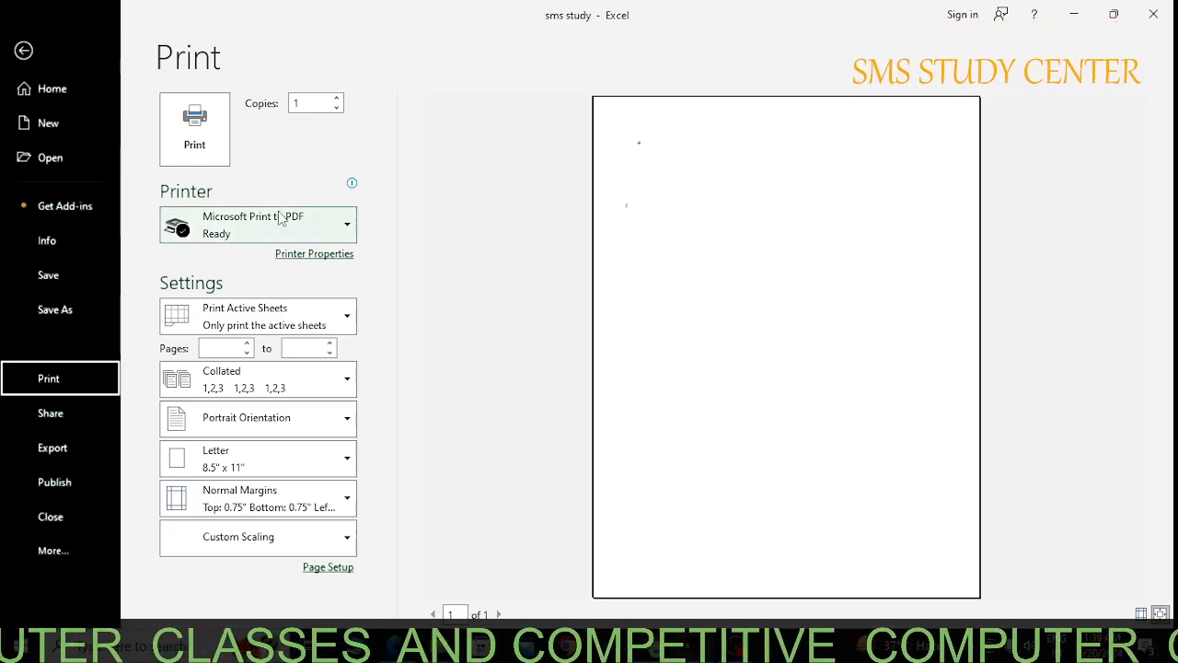
pyautogui.moveTo(281, 217)
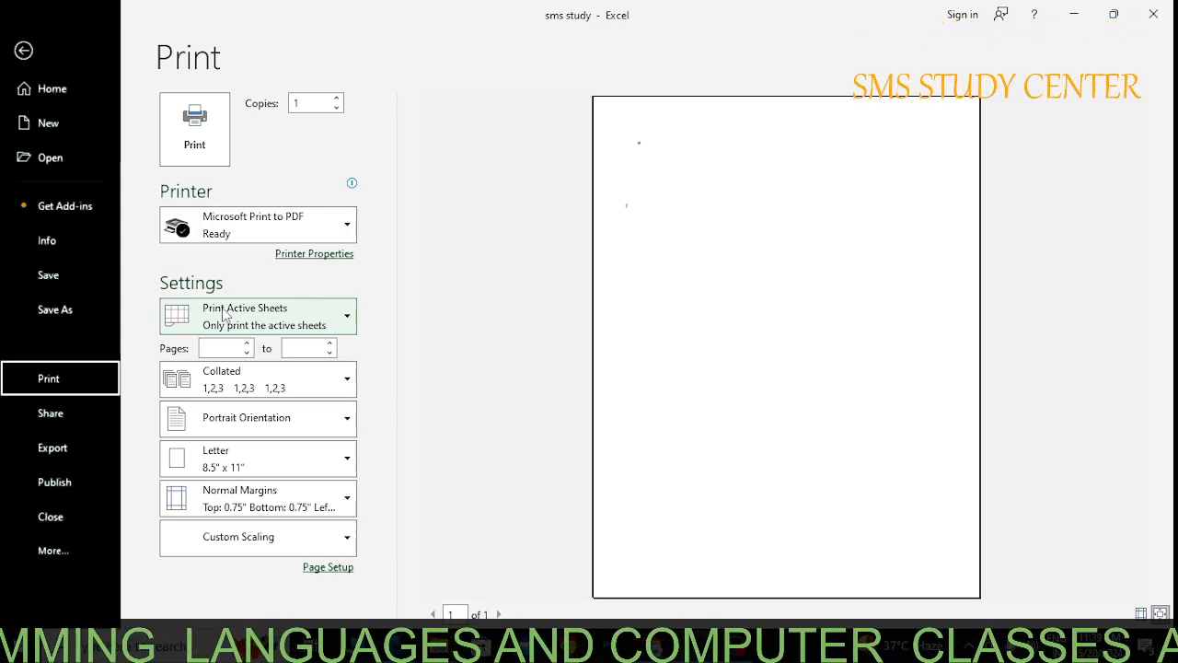
pyautogui.click(217, 346)
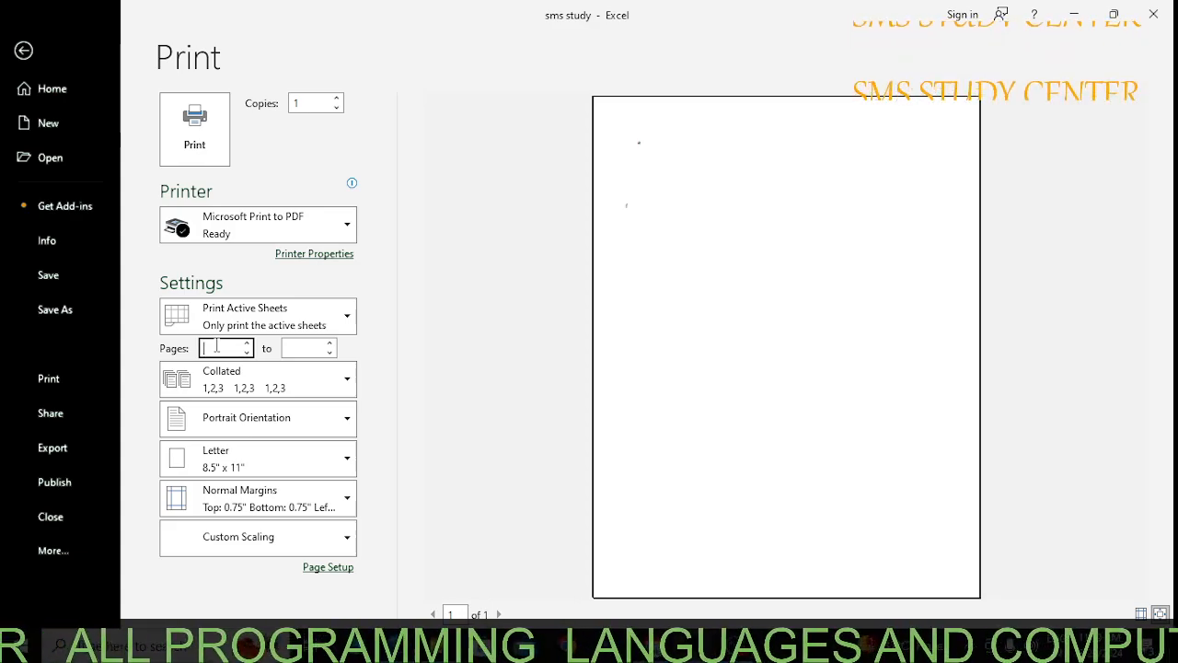
pyautogui.write('127')
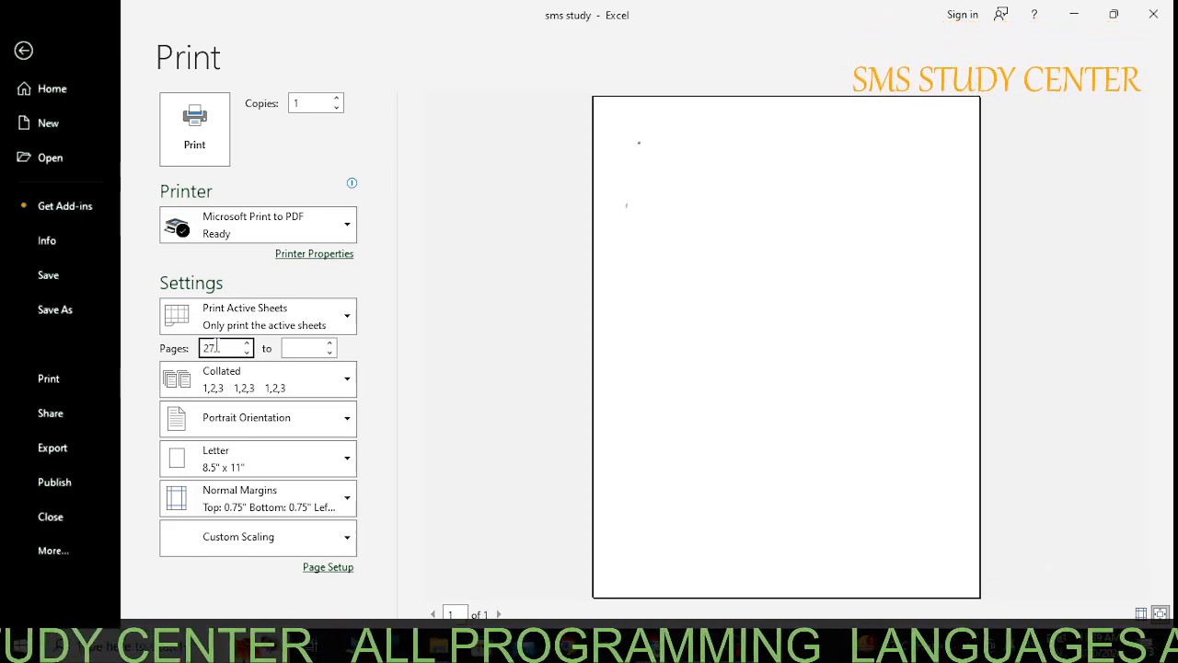
pyautogui.click(310, 347)
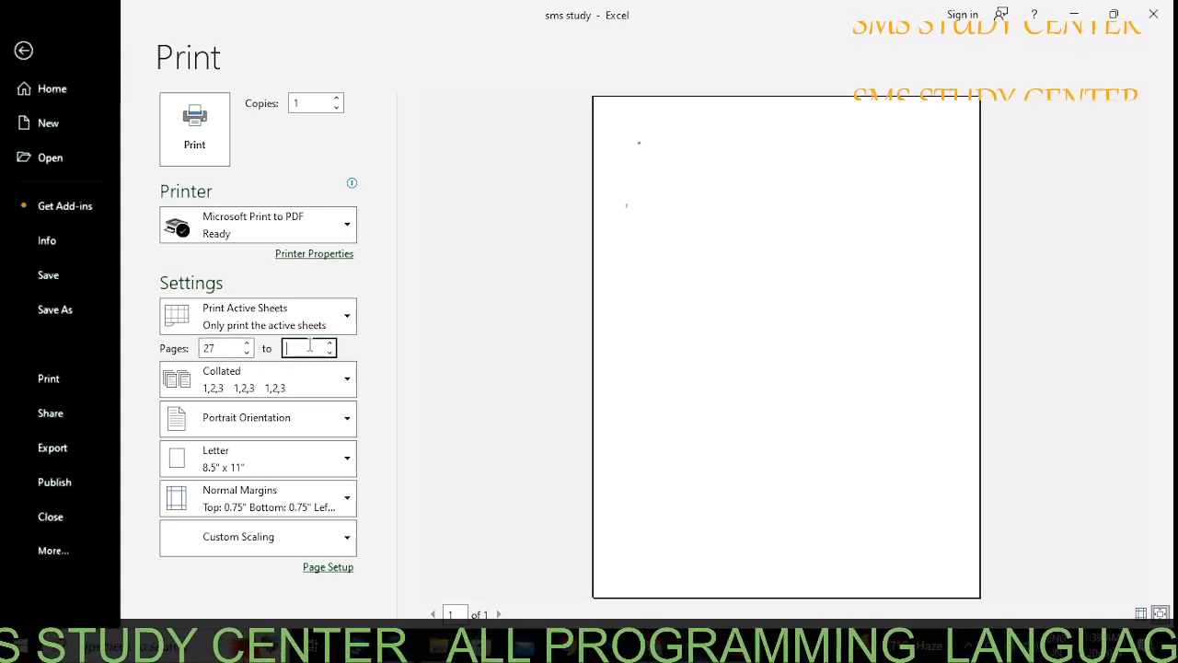
pyautogui.write('30')
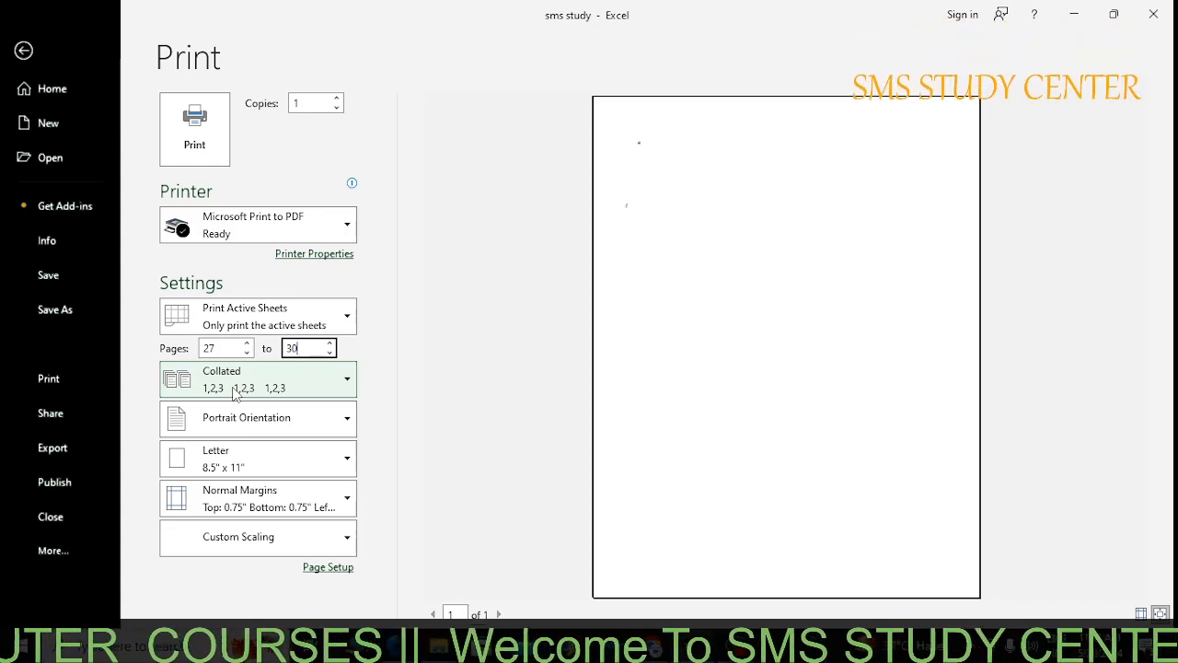
# Set the printout to Landscape Orientation on A4 paper.
pyautogui.click(270, 421)
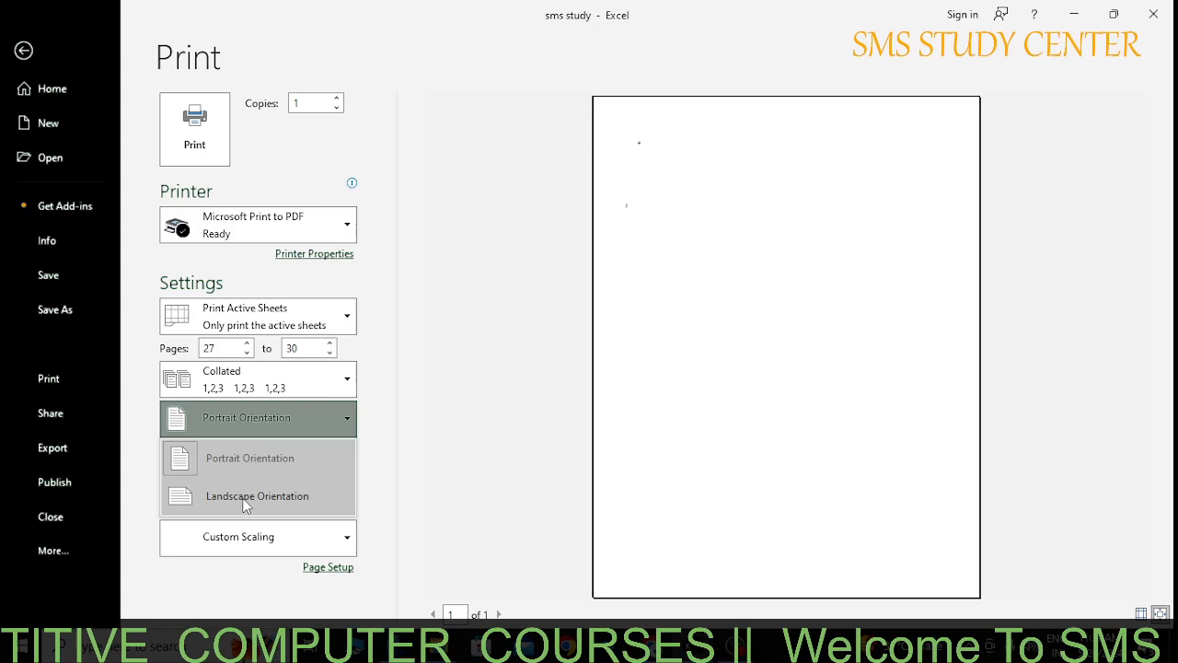
pyautogui.click(243, 498)
pyautogui.click(228, 468)
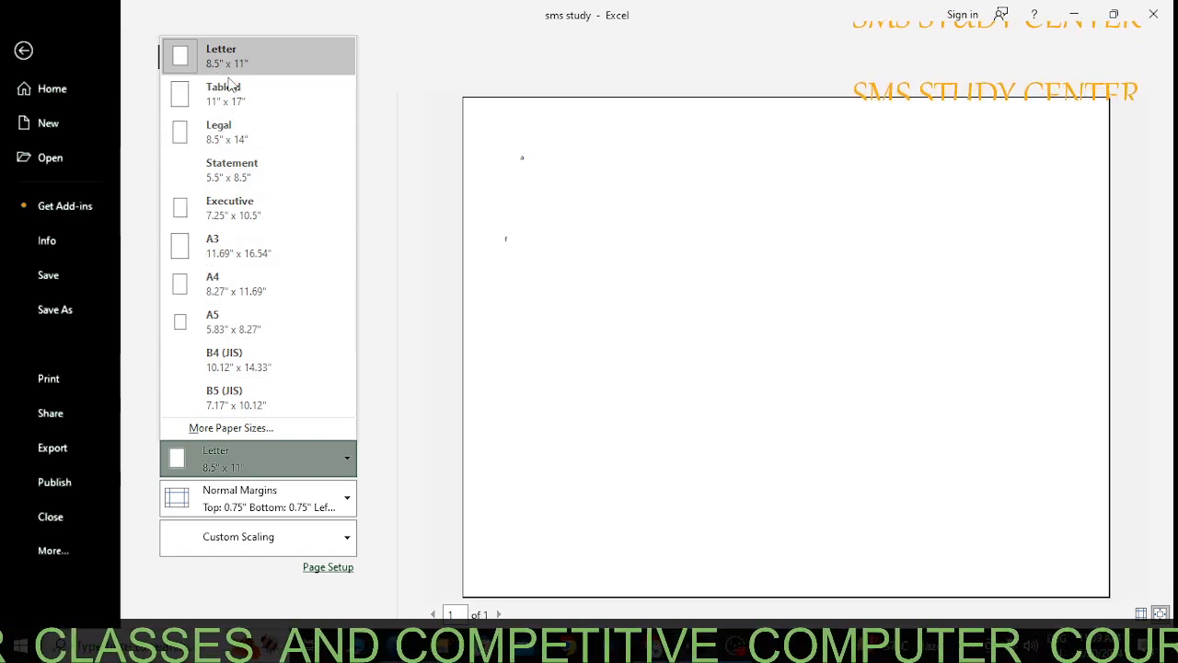
pyautogui.click(244, 284)
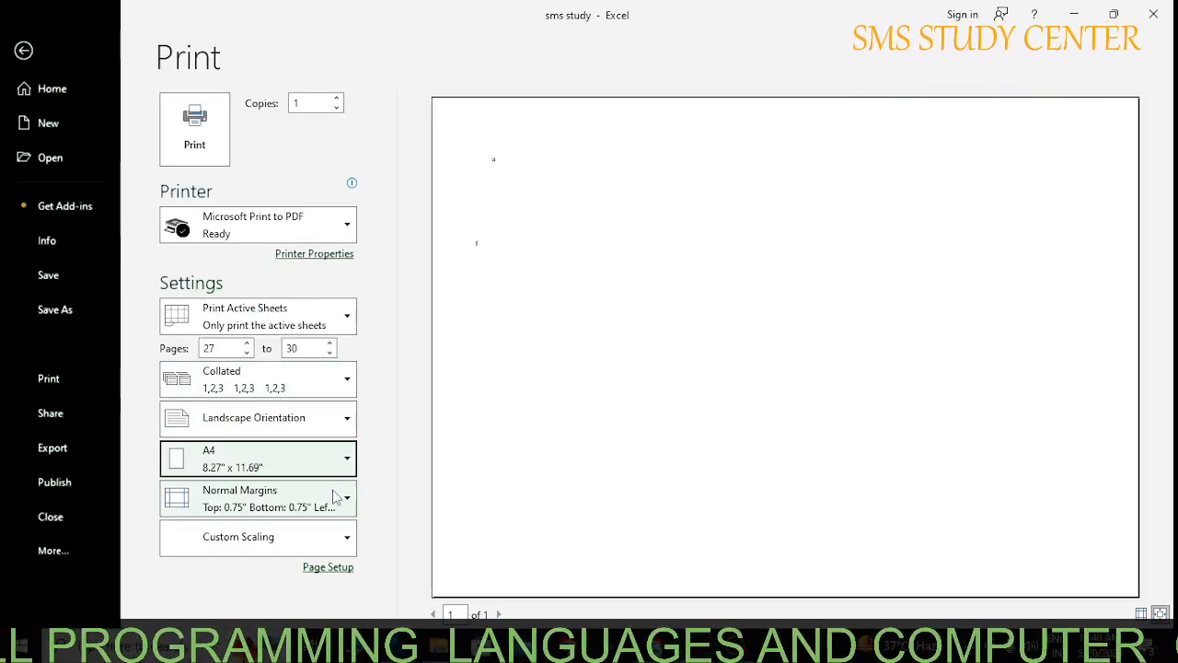
# Review the margin presets, set the print scaling to No Scaling, and return to the worksheet.
pyautogui.click(309, 509)
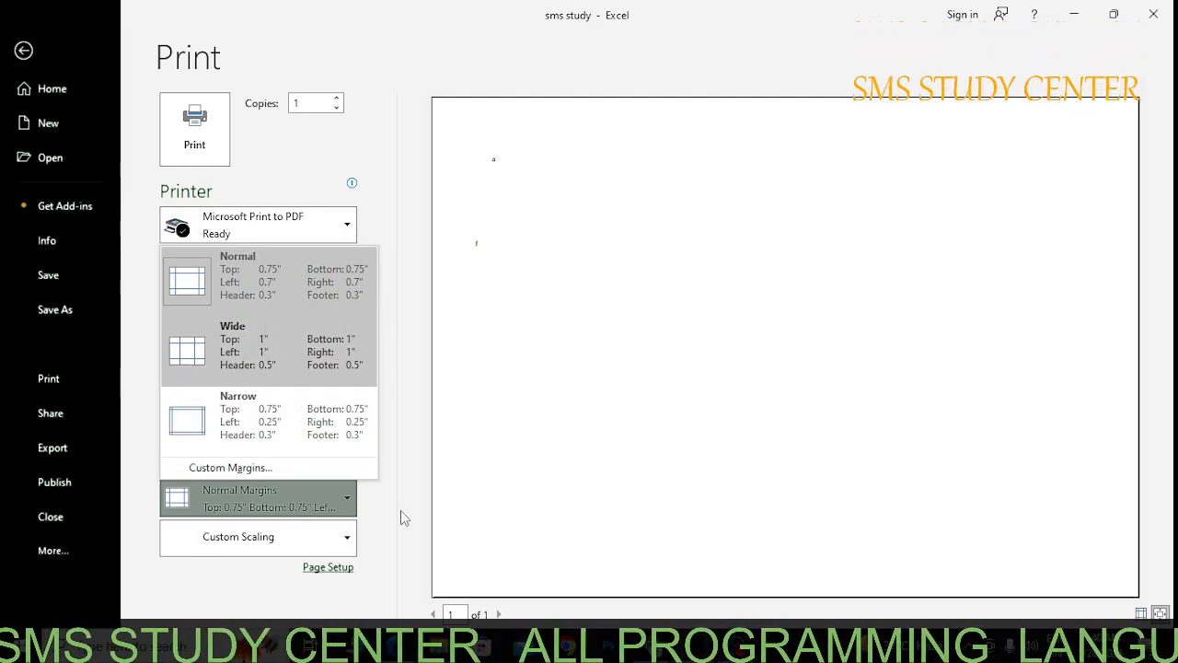
pyautogui.click(260, 543)
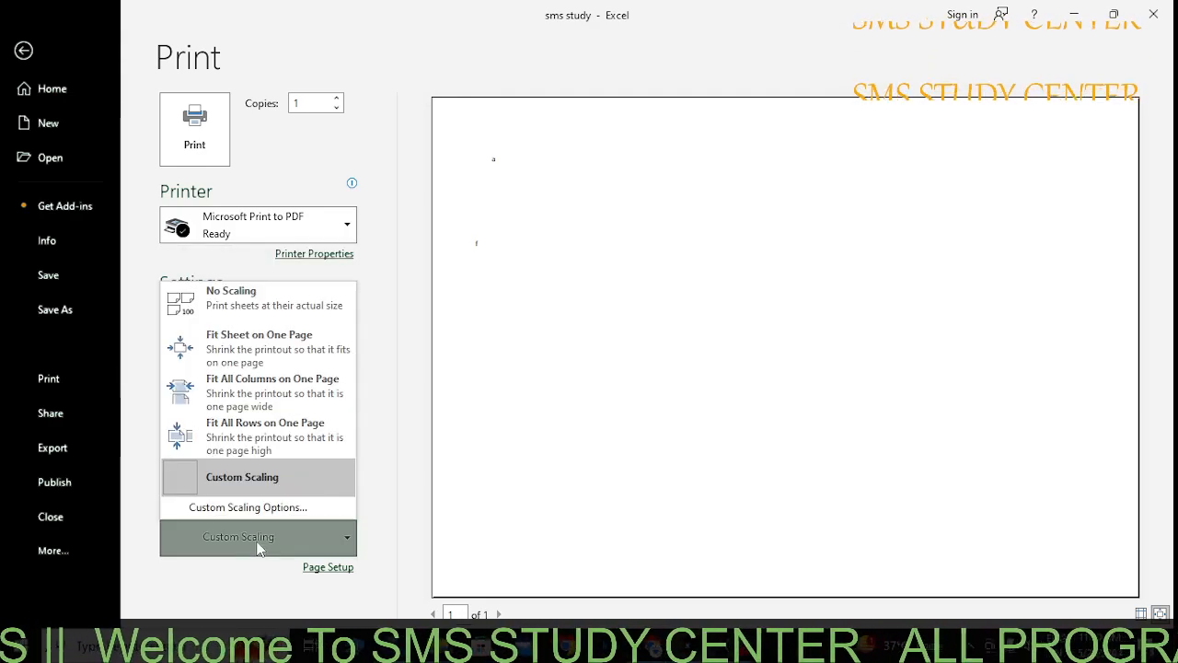
pyautogui.click(248, 301)
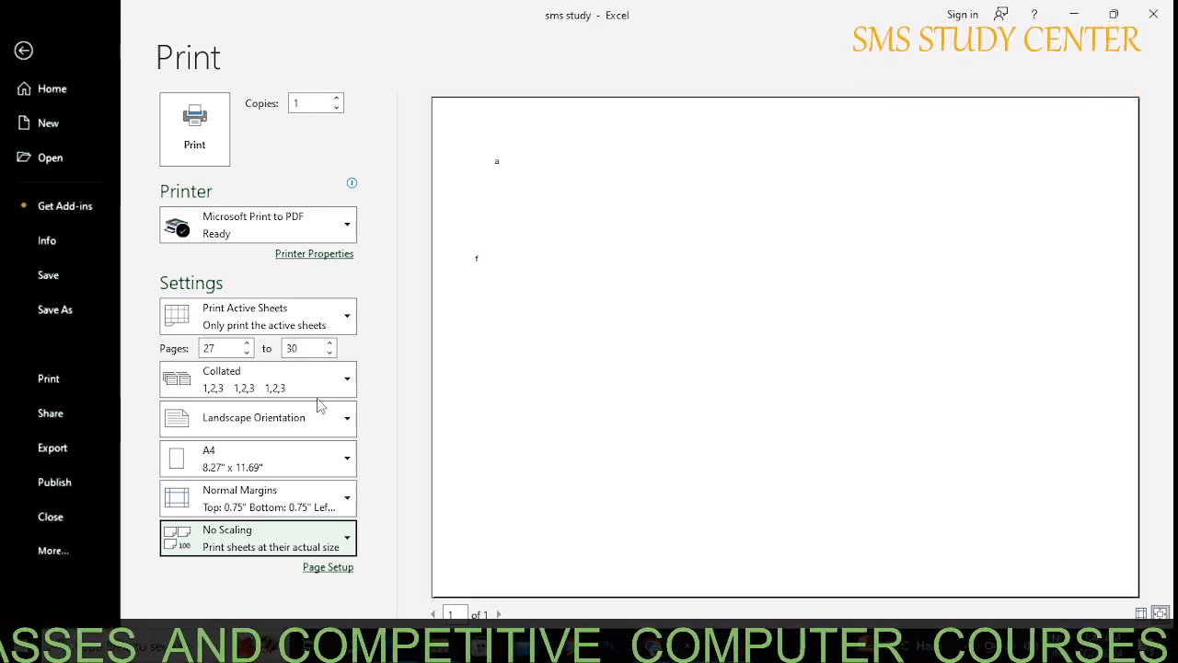
pyautogui.click(24, 51)
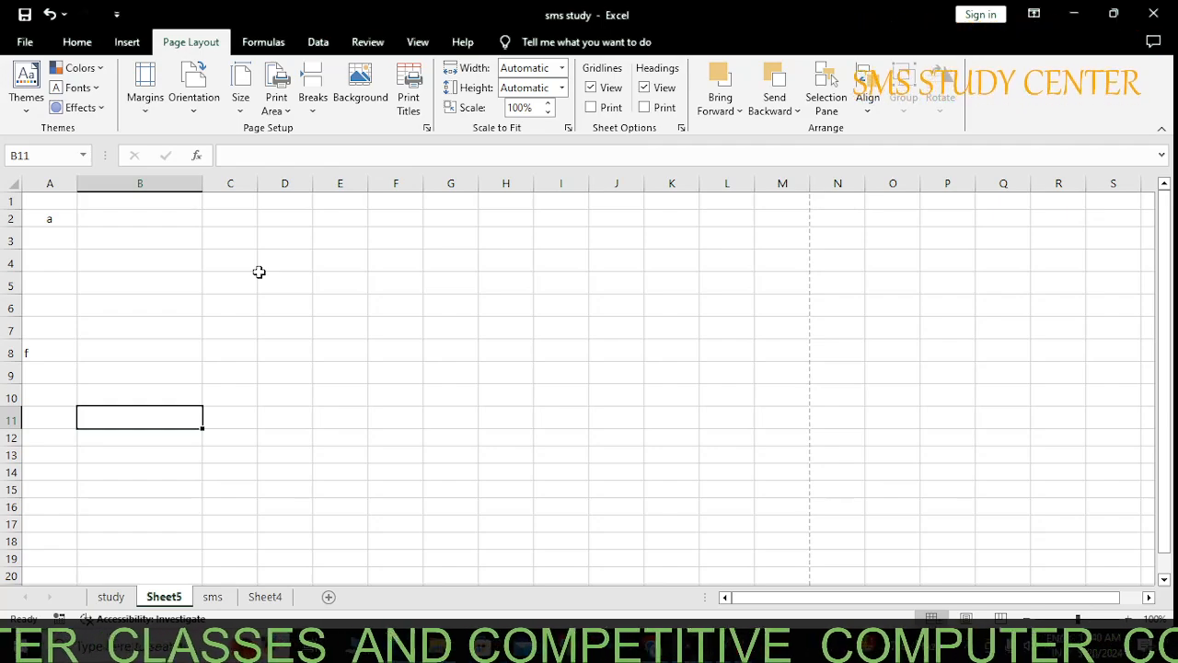
# Replace the content of cell A2 with the text "sms study center".
pyautogui.click(54, 219)
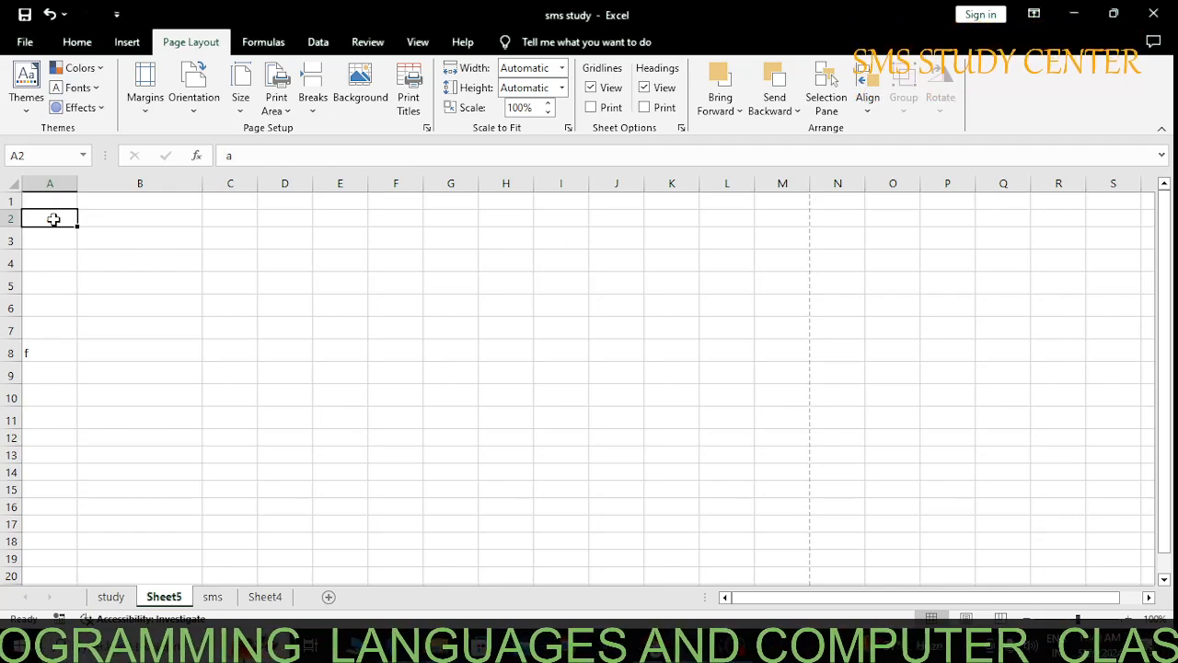
pyautogui.write('sms')
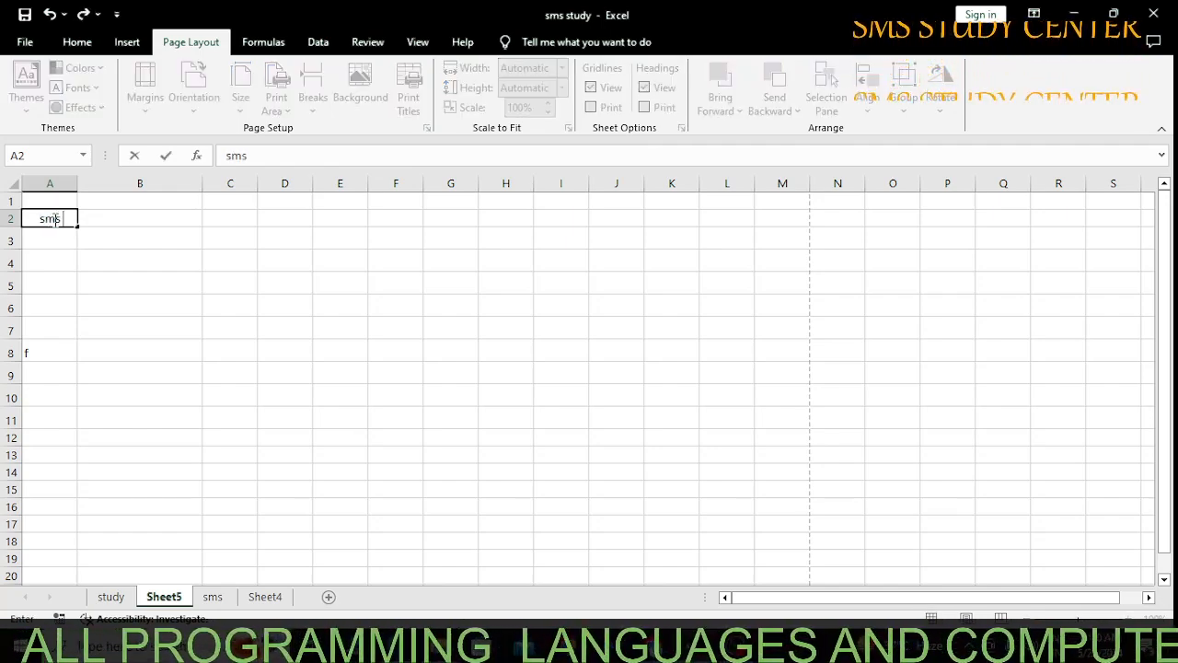
pyautogui.write(' study ce')
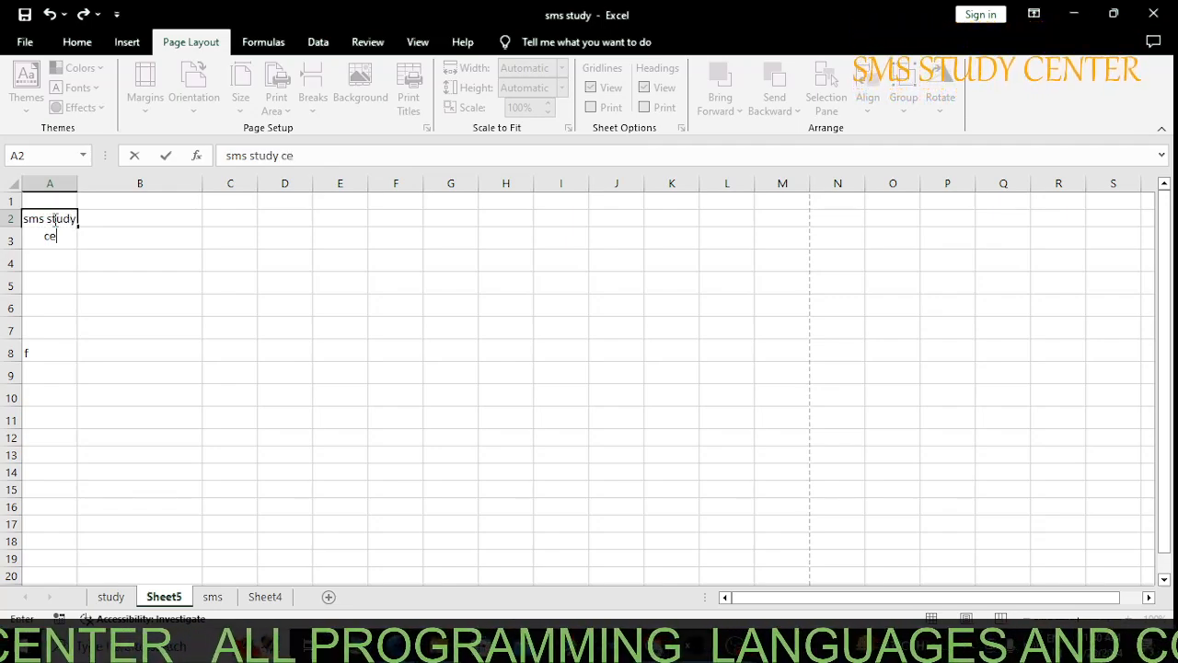
pyautogui.write('nter')
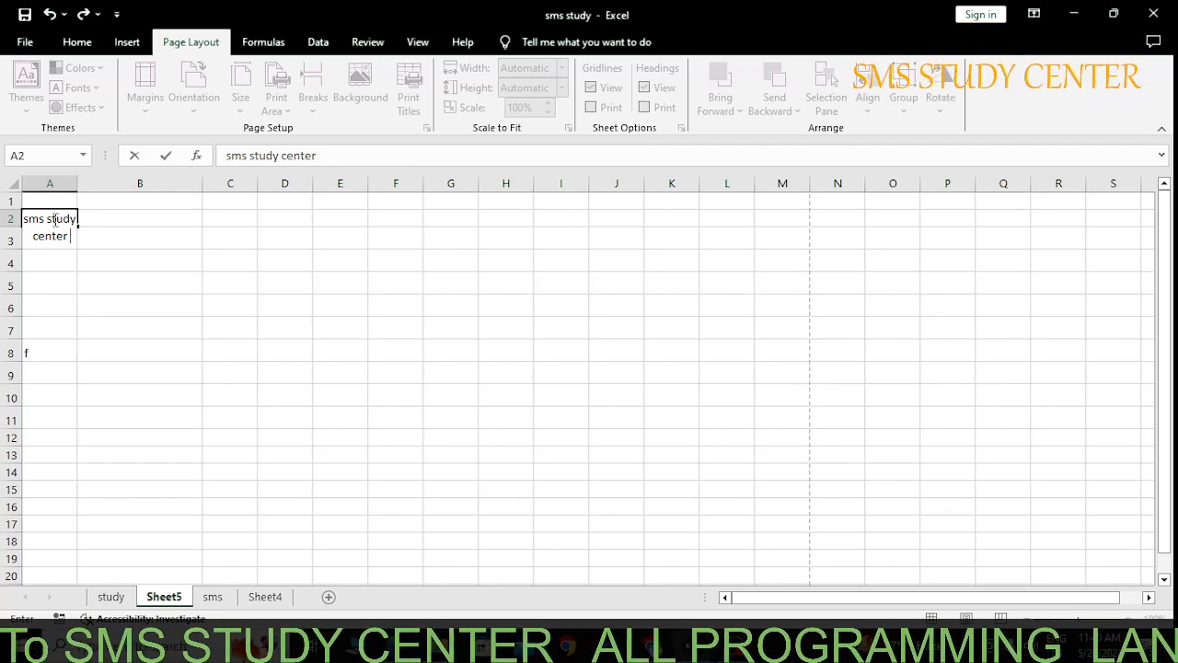
pyautogui.click(465, 310)
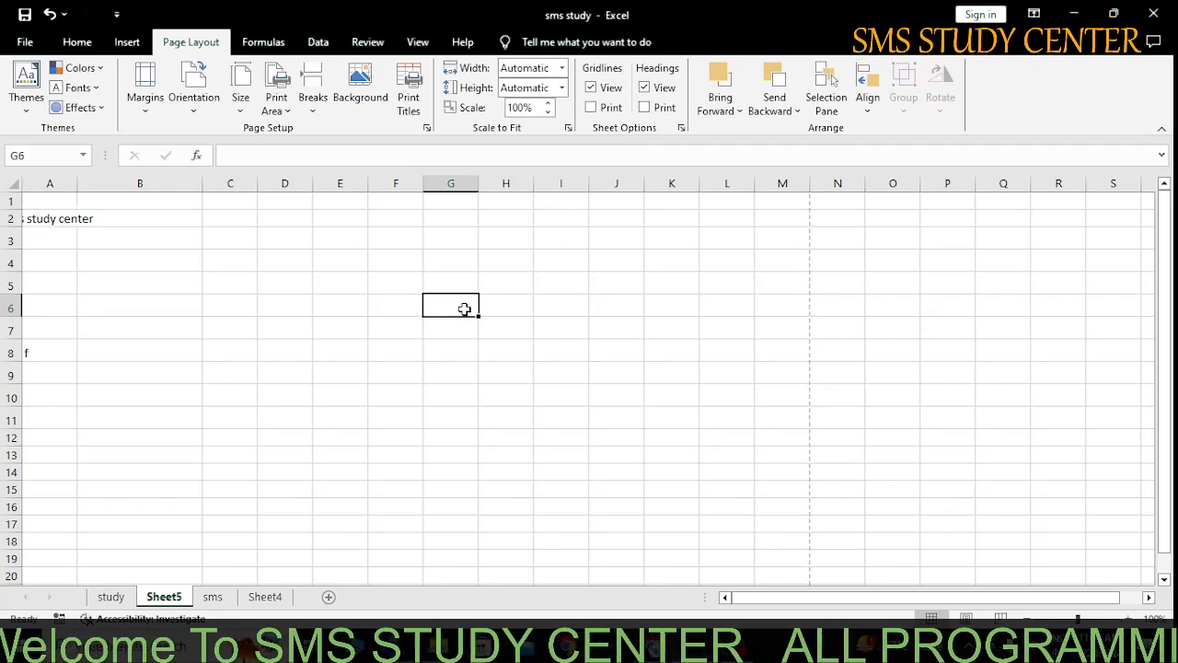
# Set the font size of cell G6 to 50 and enter "sms study center" in it.
pyautogui.click(77, 41)
pyautogui.click(210, 75)
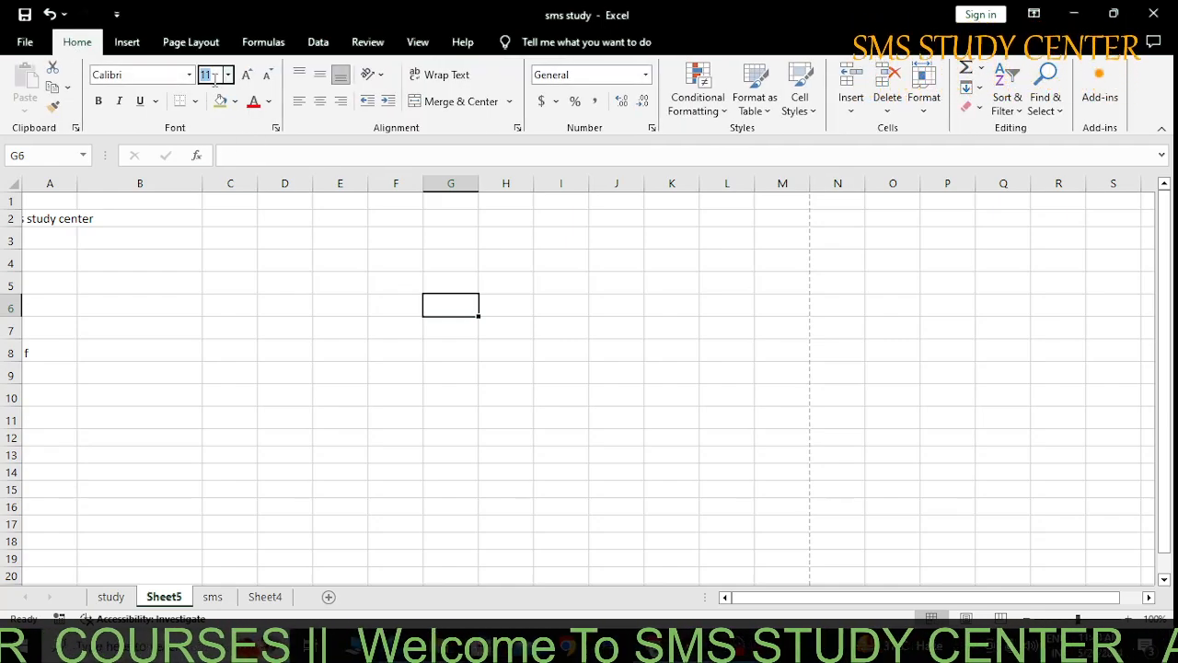
pyautogui.write('50')
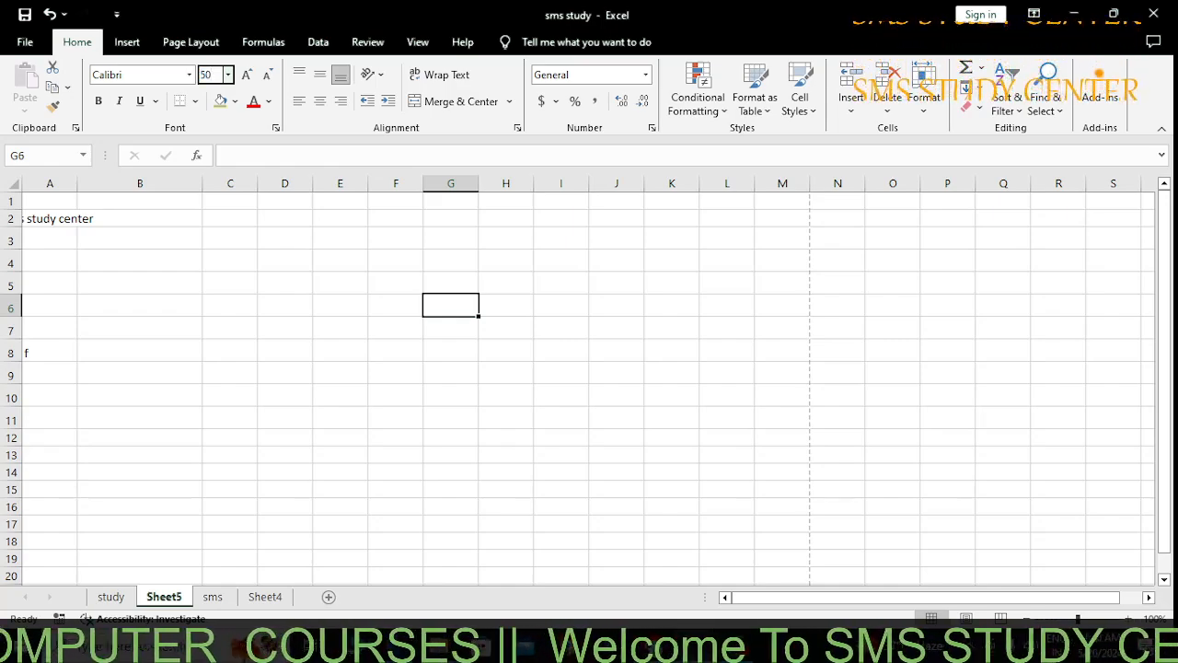
pyautogui.click(443, 305)
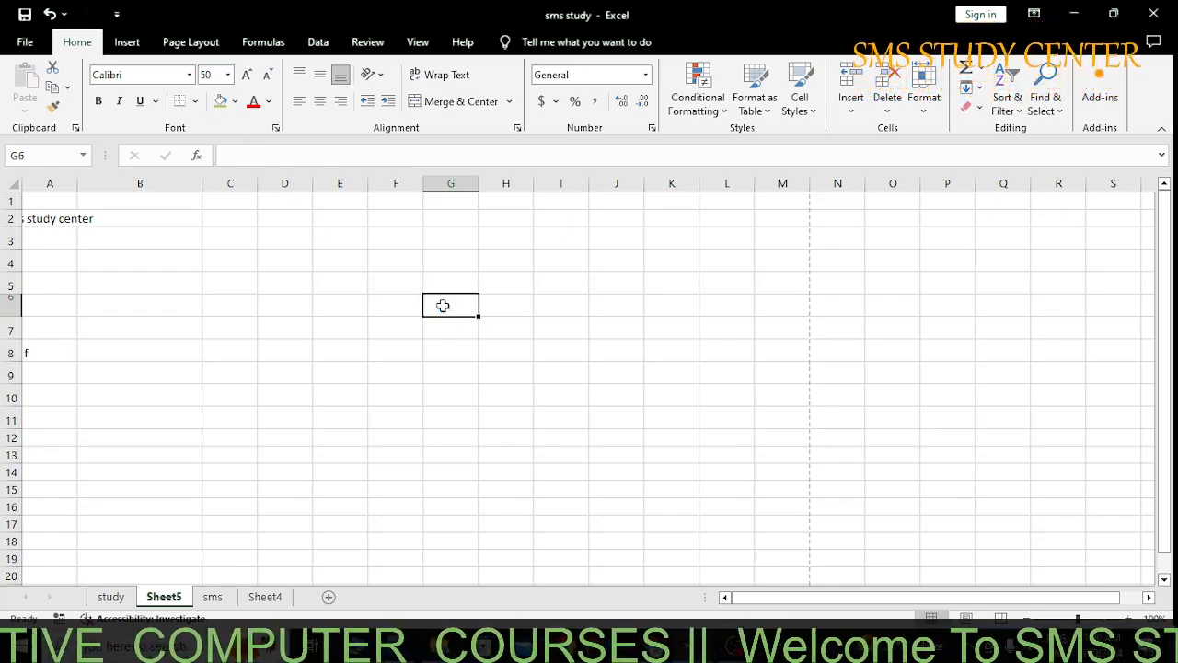
pyautogui.write('s')
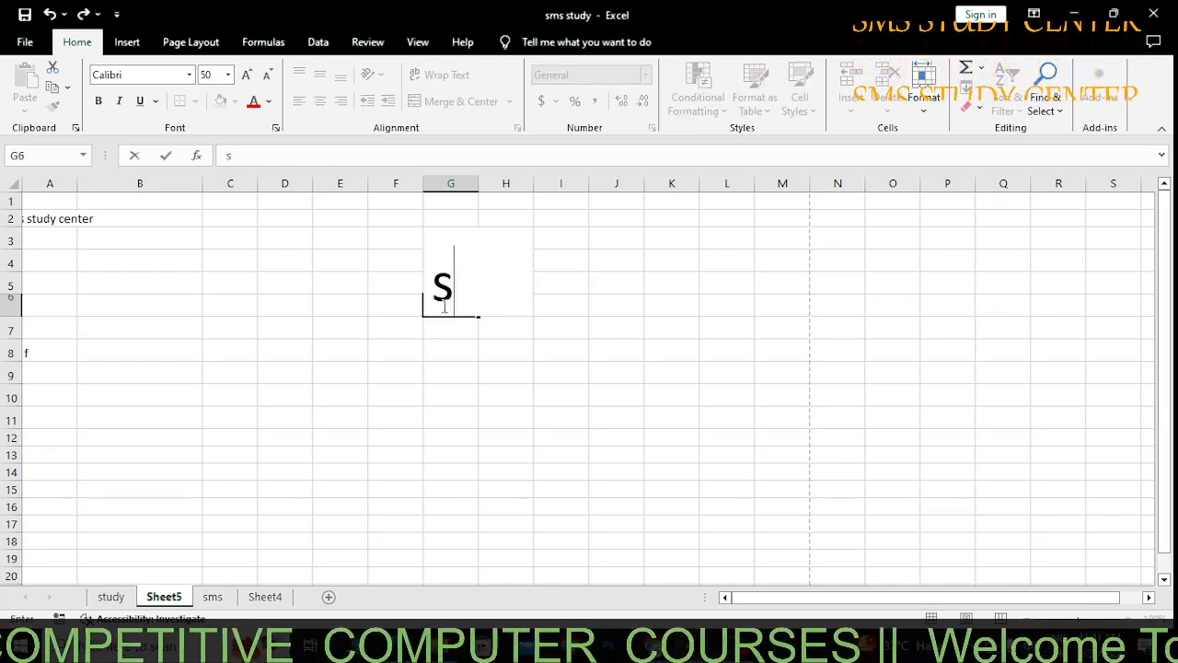
pyautogui.write('ms stu')
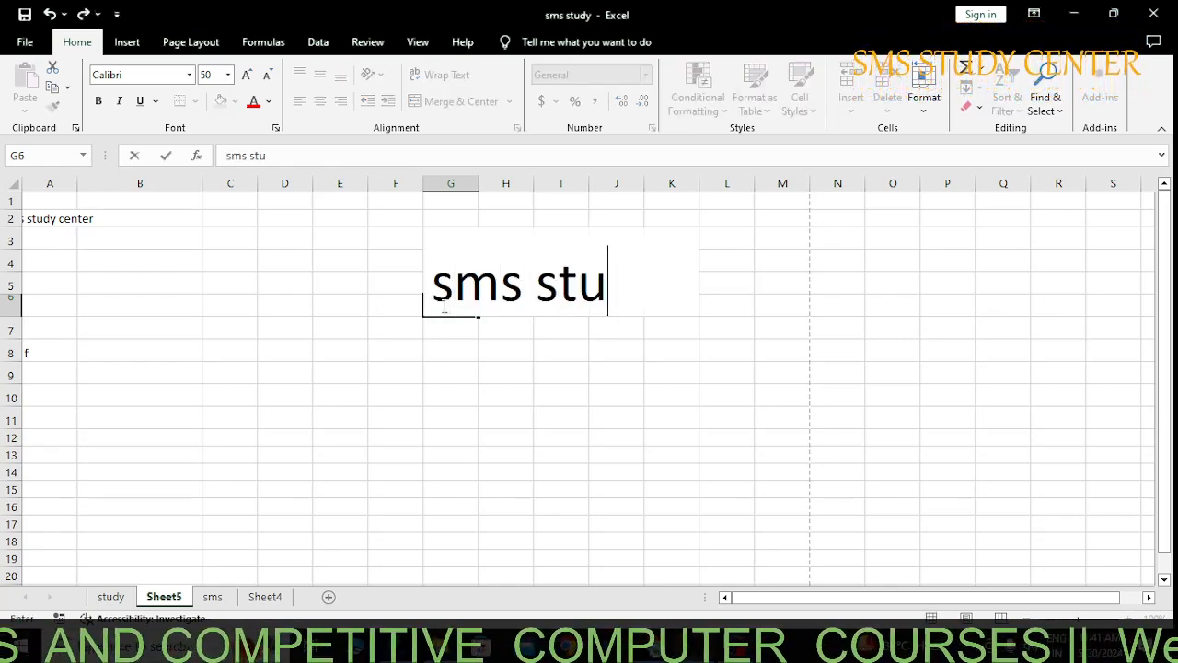
pyautogui.write('dy center')
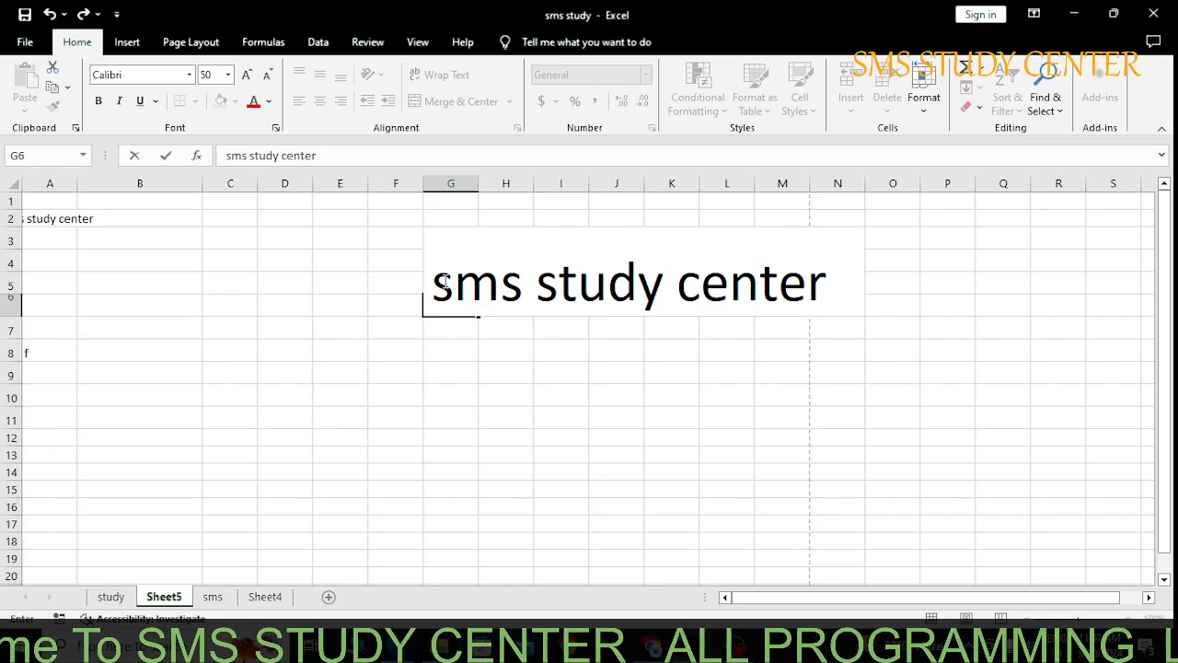
# Replace the text in cell G6 with the number 25.
pyautogui.moveTo(432, 286); pyautogui.dragTo(827, 289)
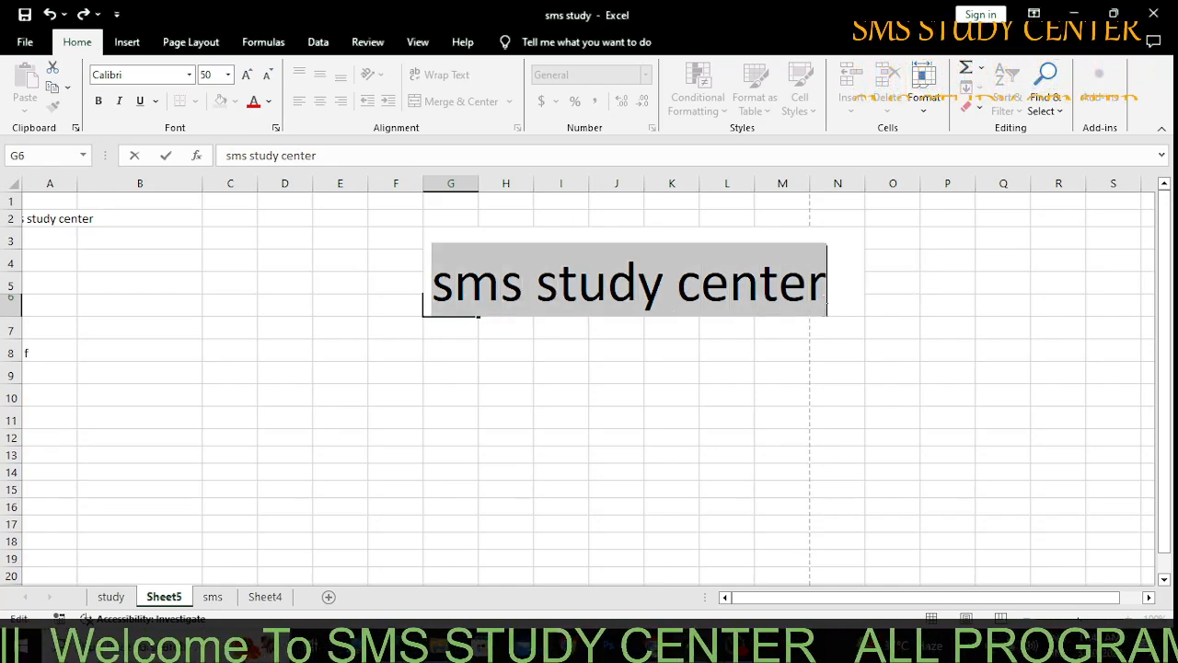
pyautogui.press('Delete')
pyautogui.write('25')
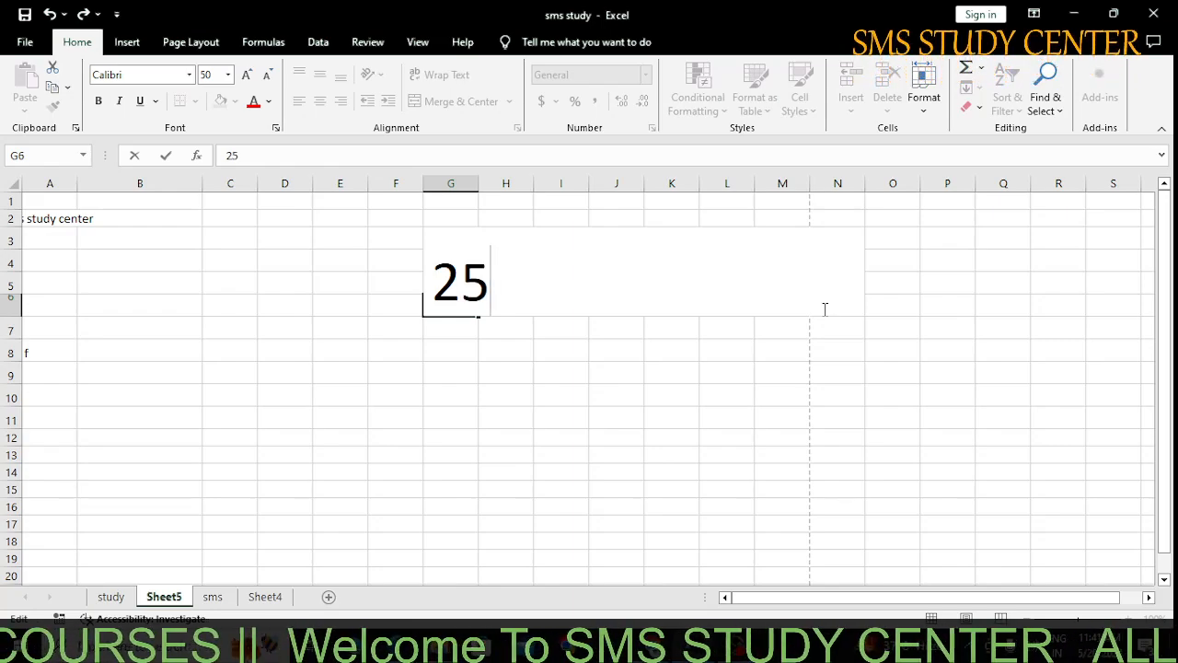
pyautogui.press('Return')
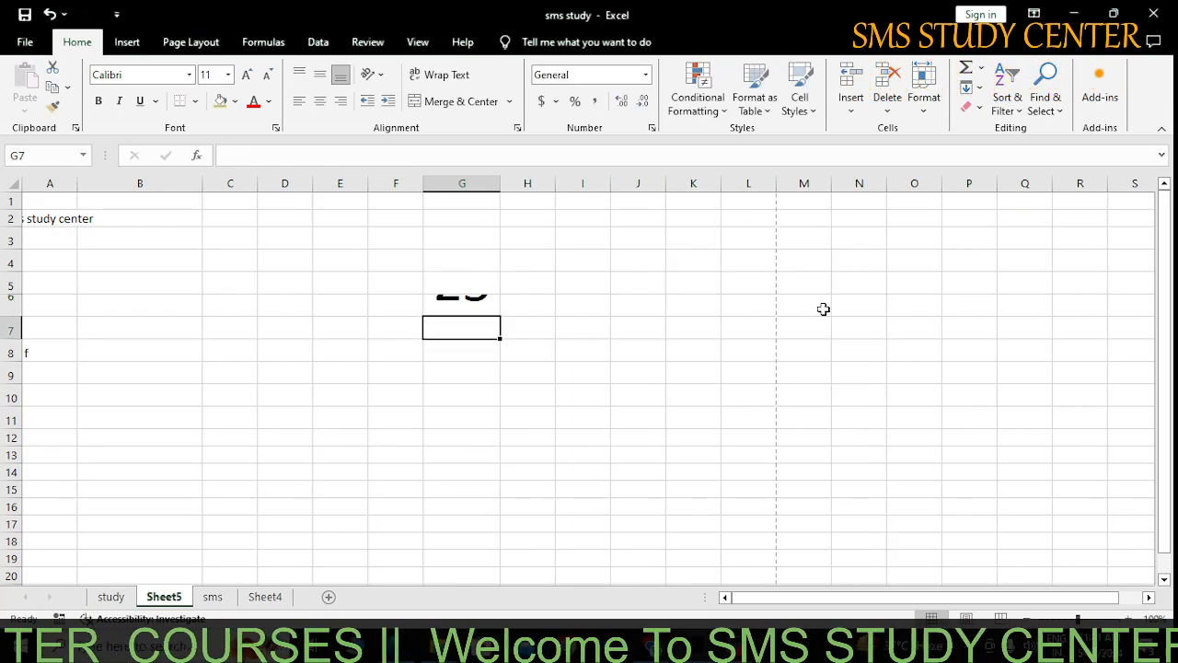
pyautogui.write('20')
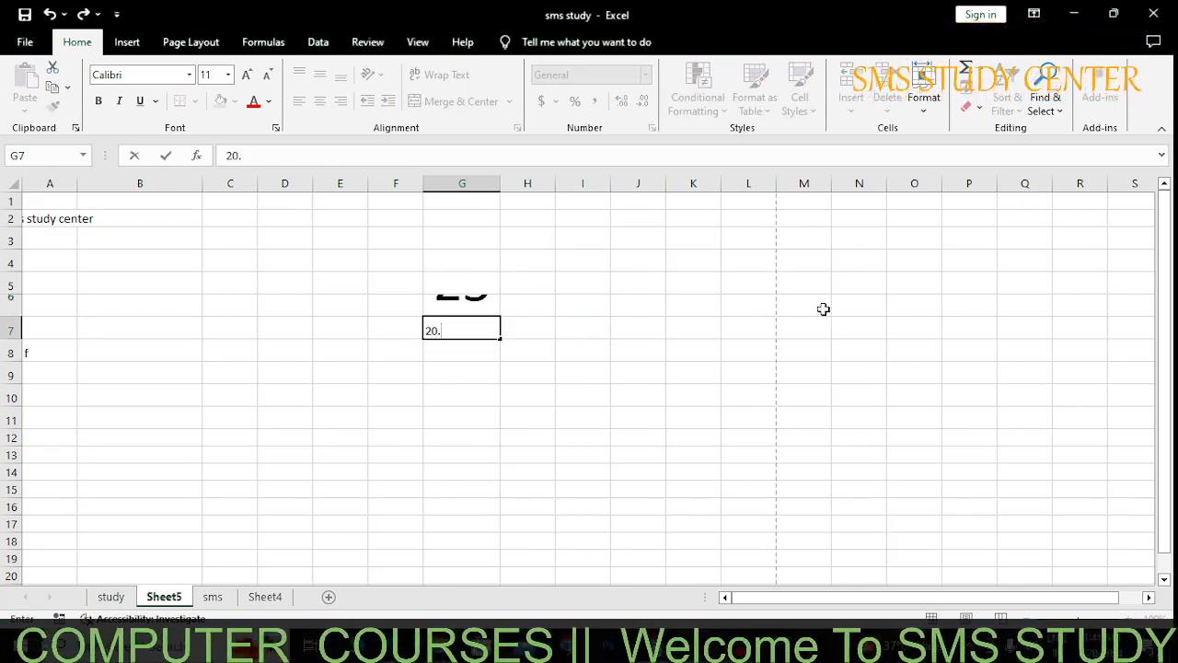
pyautogui.write('.')
pyautogui.press('BackSpace')
pyautogui.press('BackSpace')
pyautogui.press('BackSpace')
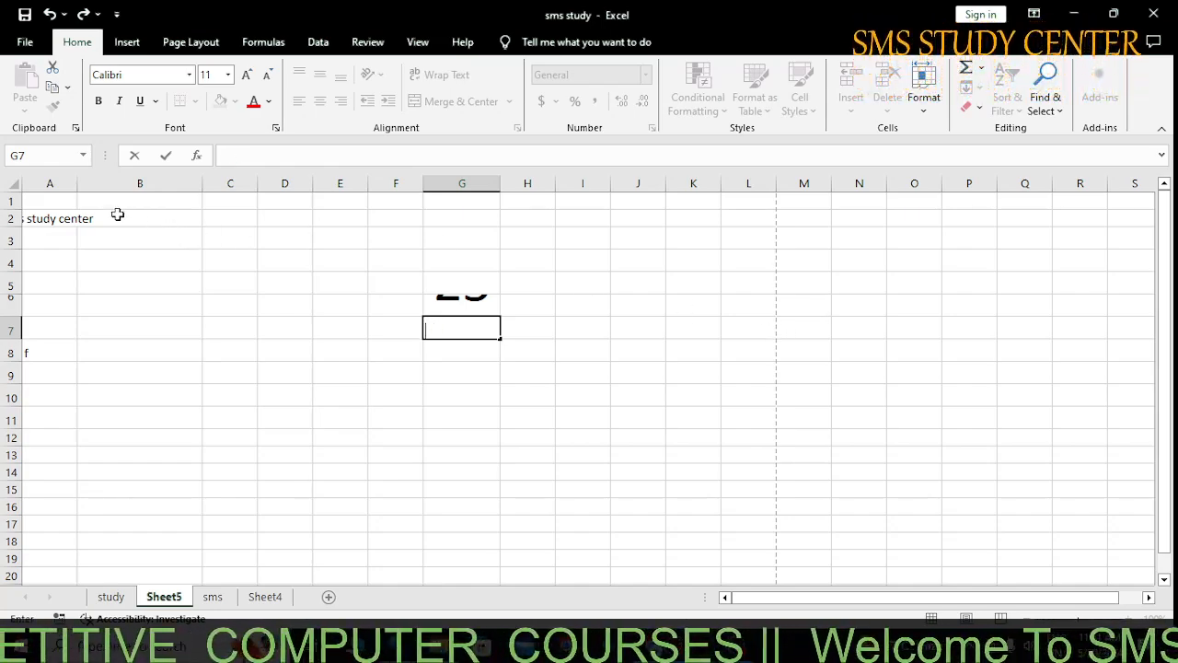
# Clear the contents of the cell range A1:H8.
pyautogui.moveTo(44, 204); pyautogui.dragTo(501, 340)
pyautogui.press('Delete')
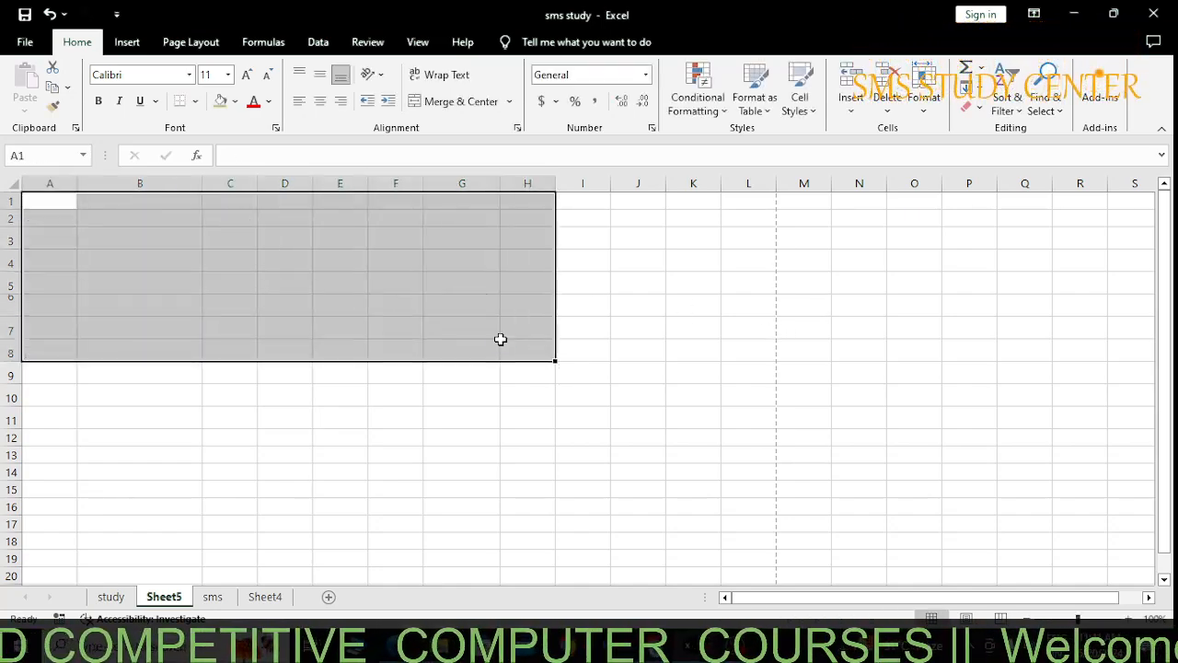
# Enter the numbers 1 to 6 down column A in cells A1 to A6.
pyautogui.click(74, 204)
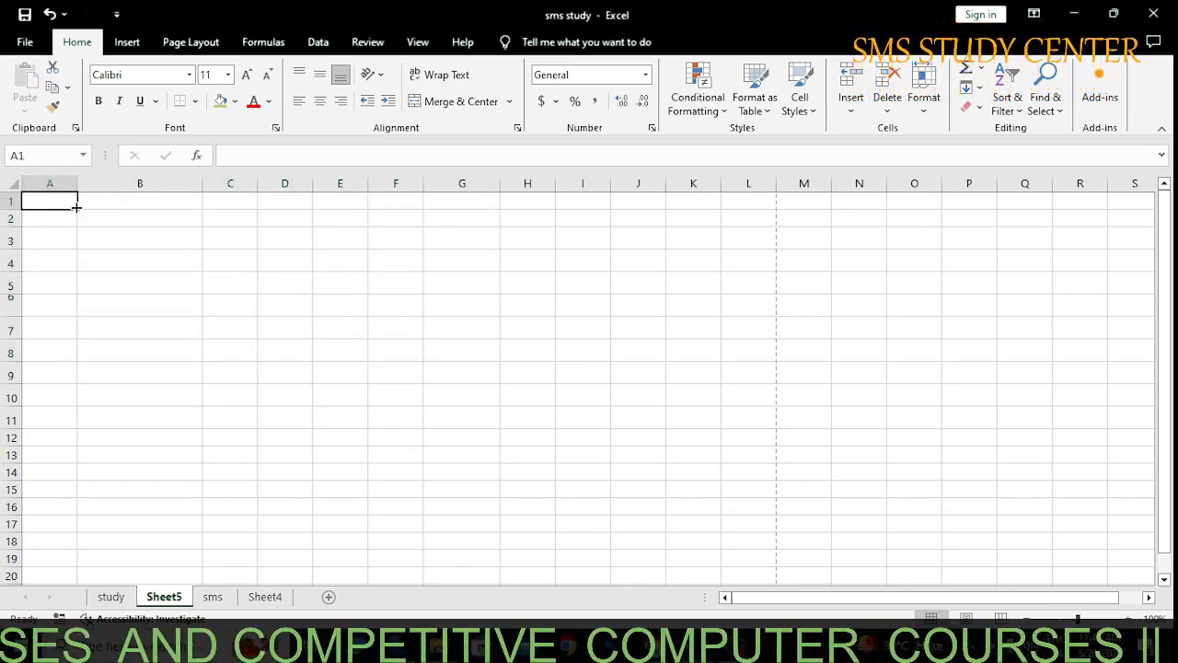
pyautogui.press('Return')
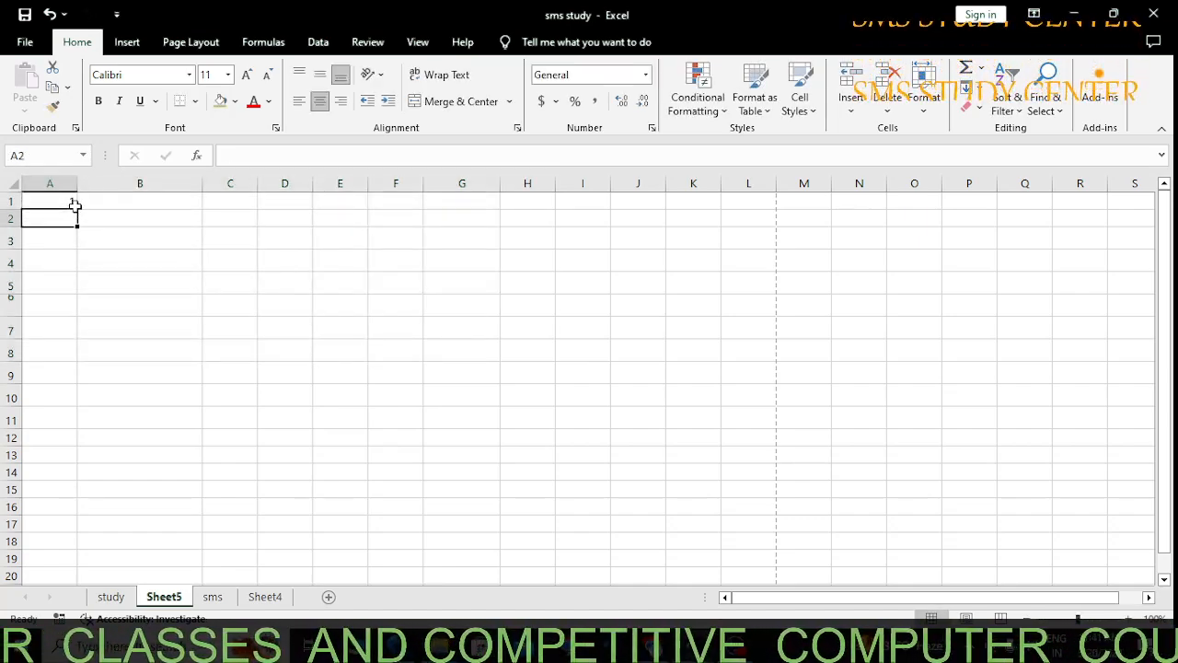
pyautogui.write('2')
pyautogui.press('Return')
pyautogui.write('3')
pyautogui.press('Return')
pyautogui.write('4')
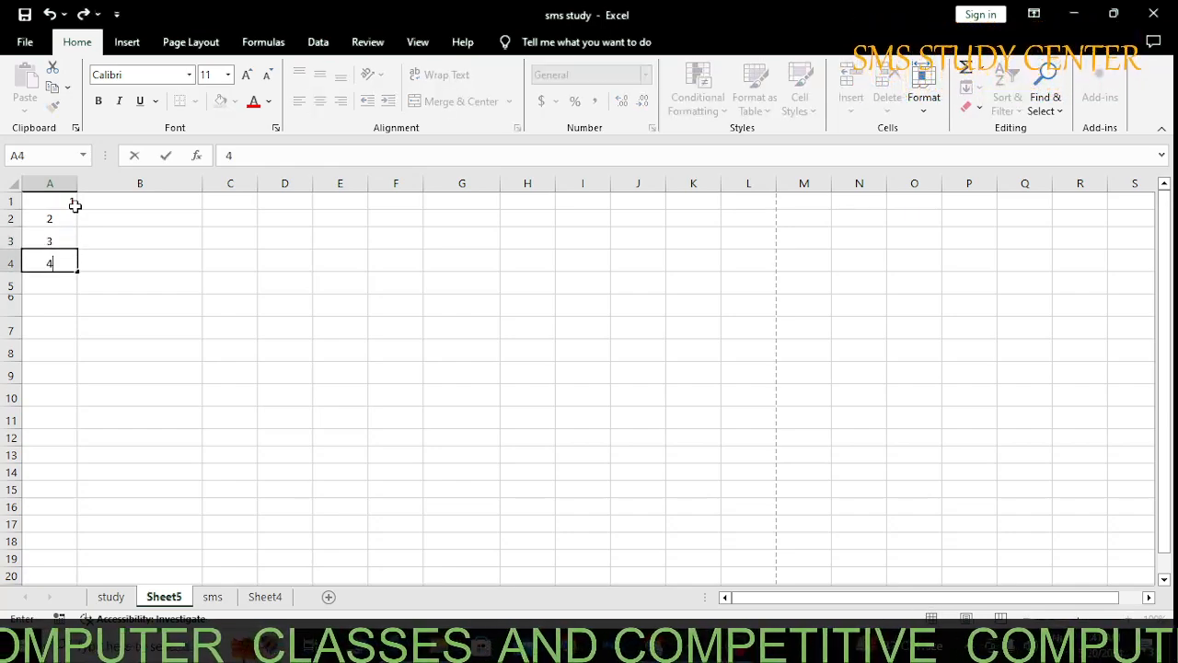
pyautogui.press('Return')
pyautogui.write('5')
pyautogui.press('Return')
pyautogui.write('6')
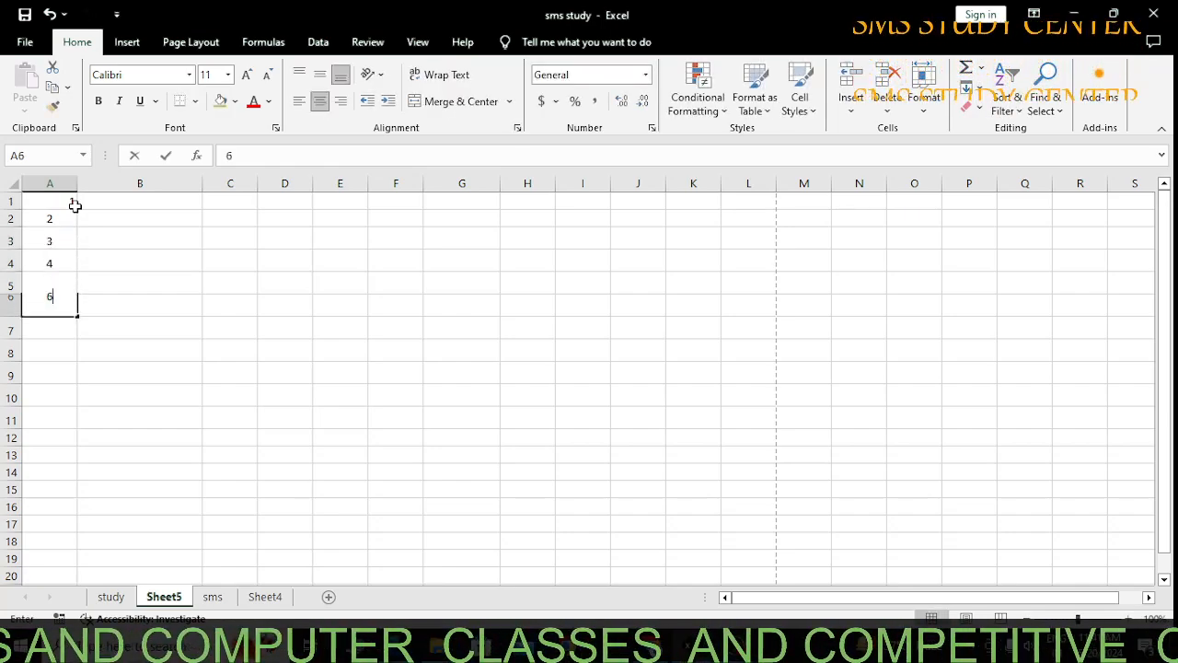
pyautogui.press('Return')
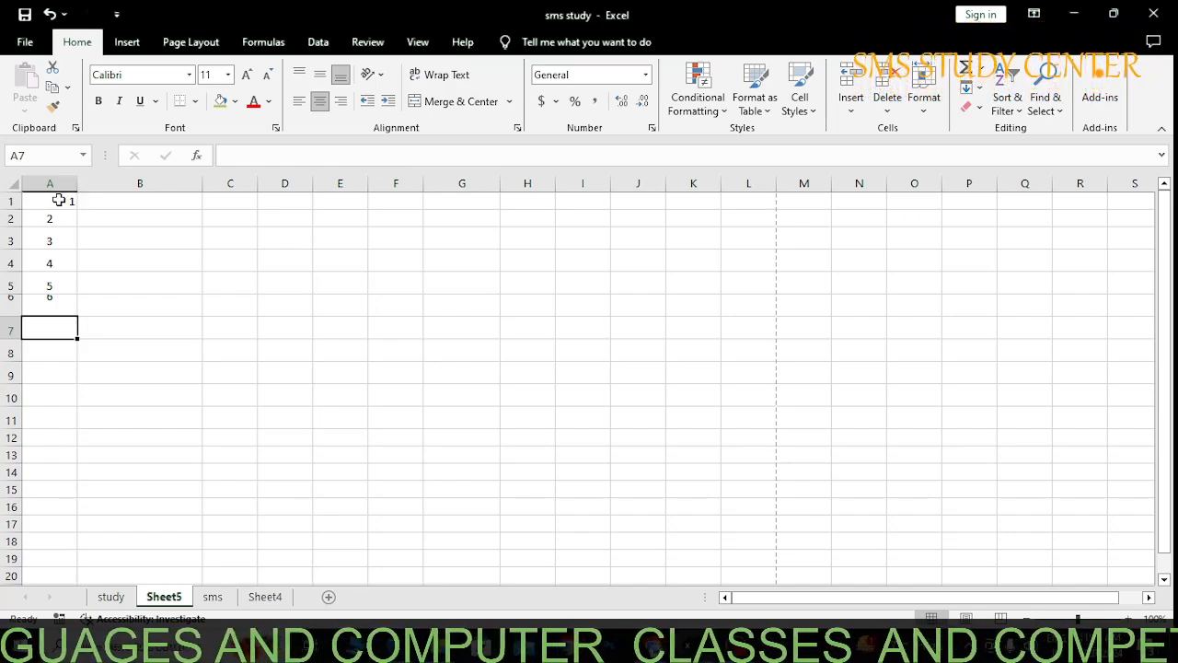
# Extend the number series from A1:A6 down to A15, and center the numbers horizontally and vertically in their cells.
pyautogui.moveTo(58, 197); pyautogui.dragTo(65, 300)
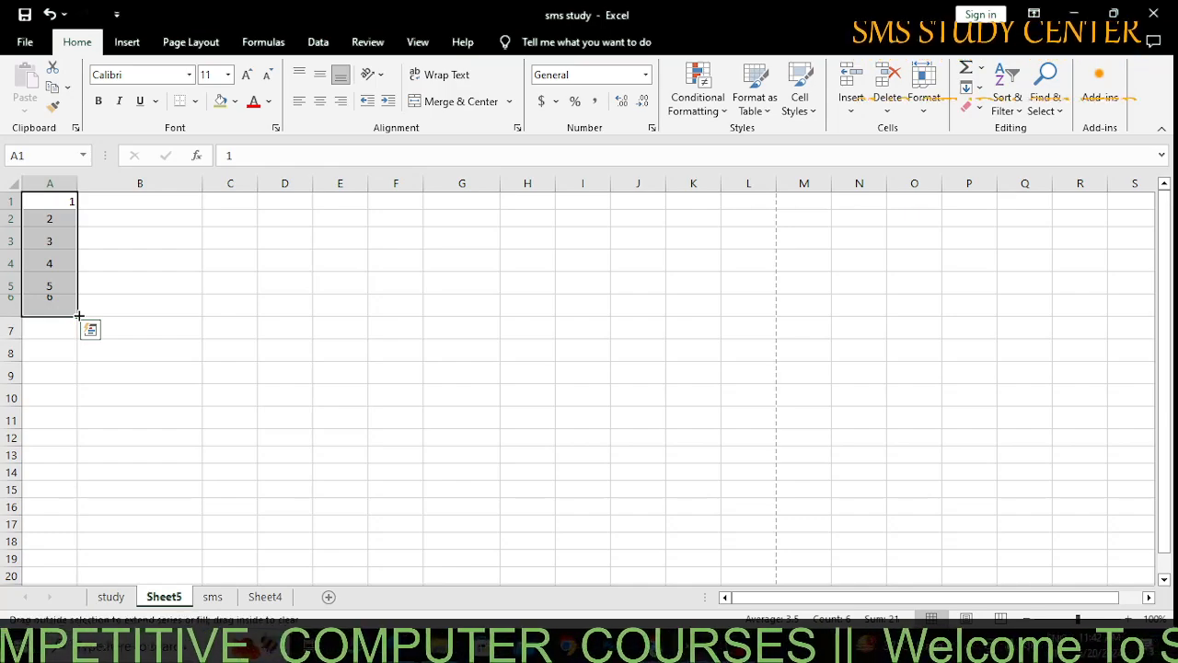
pyautogui.moveTo(79, 315); pyautogui.dragTo(59, 498)
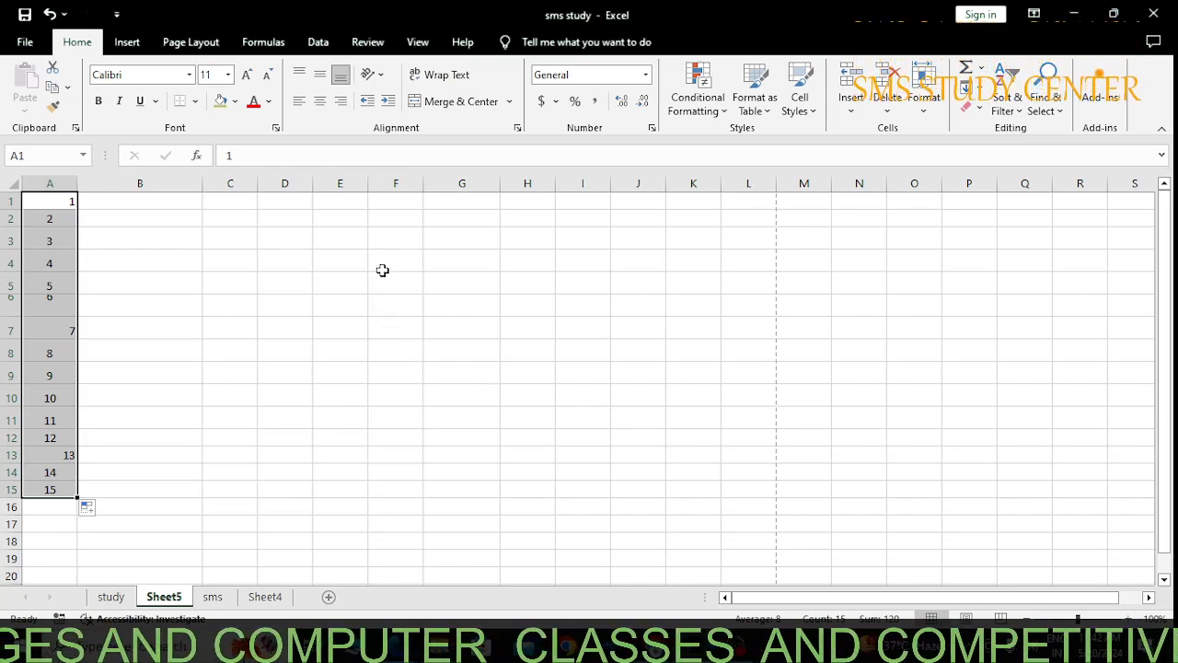
pyautogui.click(300, 101)
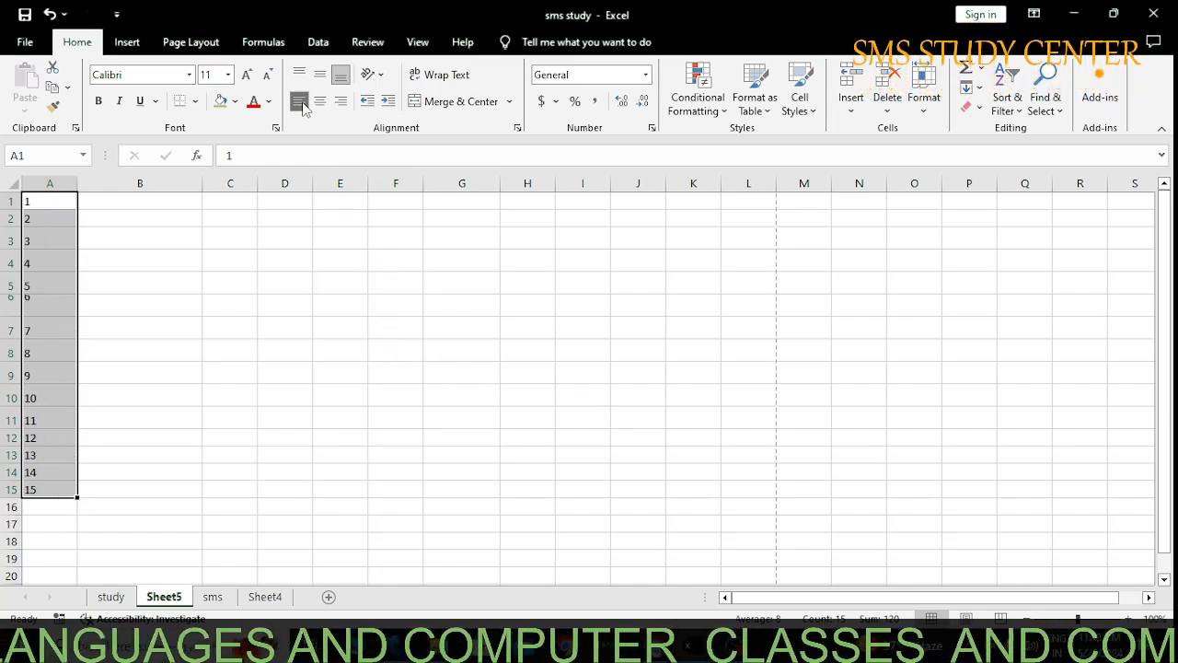
pyautogui.click(338, 105)
pyautogui.click(323, 105)
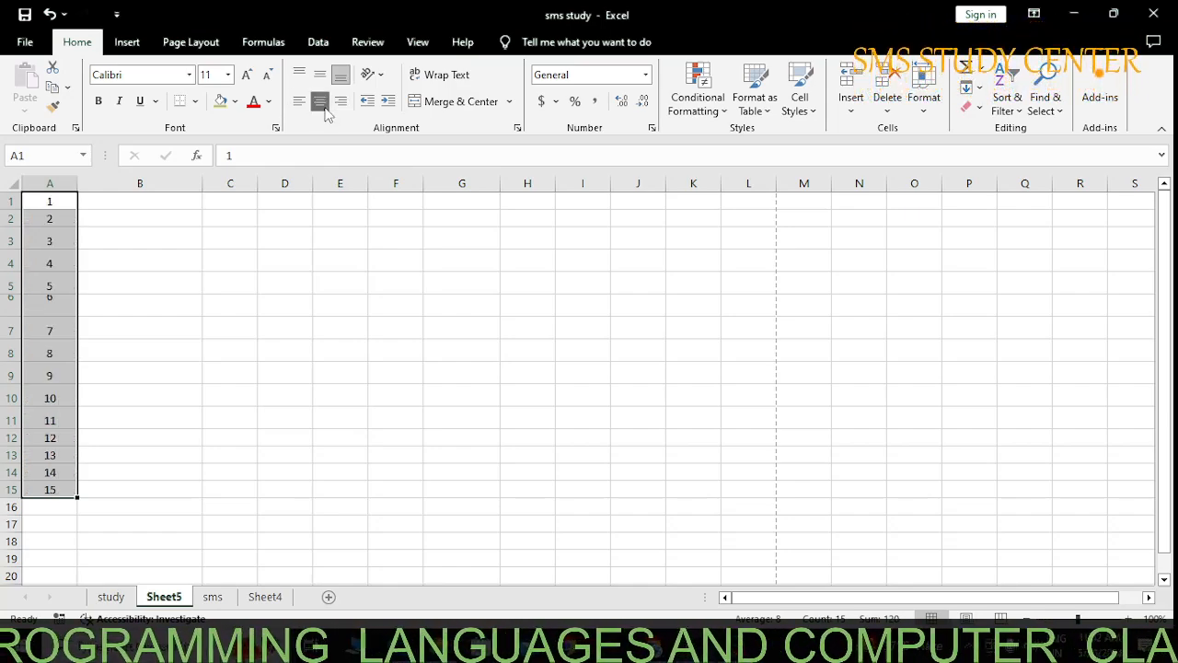
pyautogui.click(321, 79)
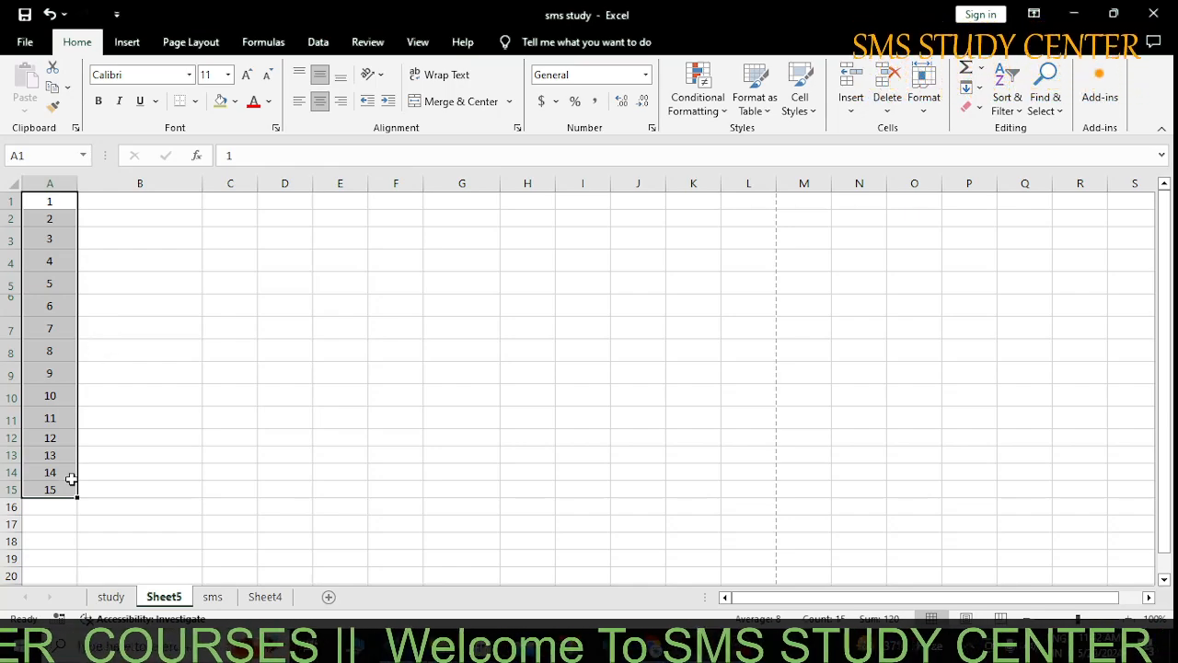
# Copy the numbers in A1:A15 into column B starting at B1.
pyautogui.hotkey('ctrl', 'c')
pyautogui.click(126, 201)
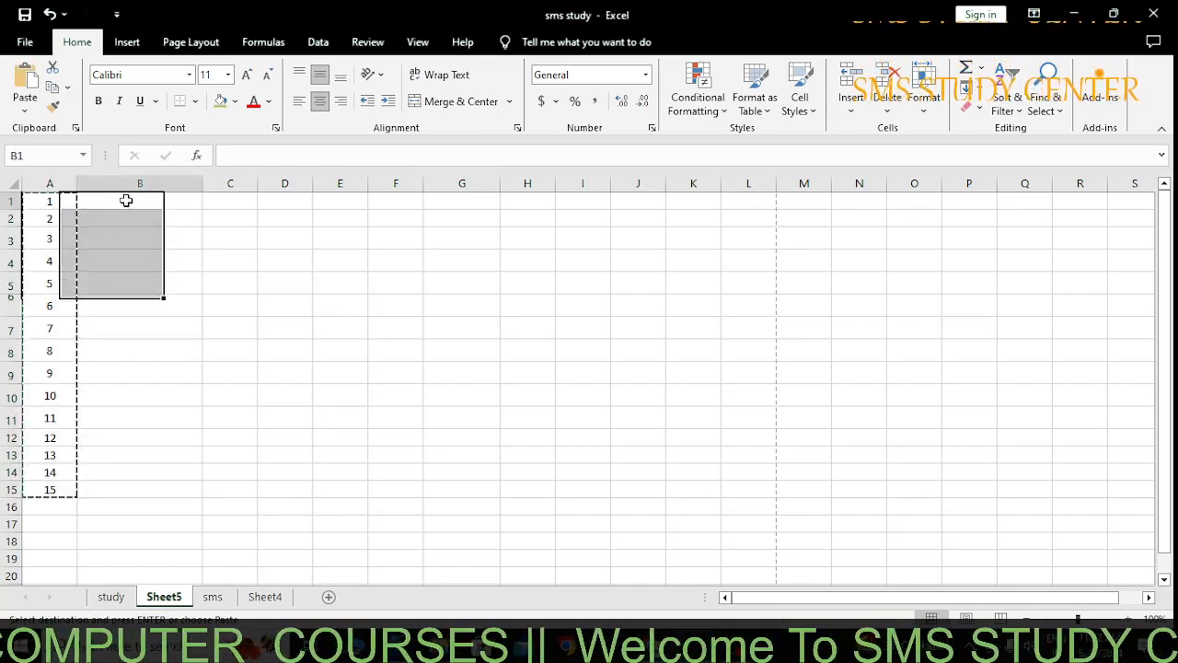
pyautogui.hotkey('ctrl', 'v')
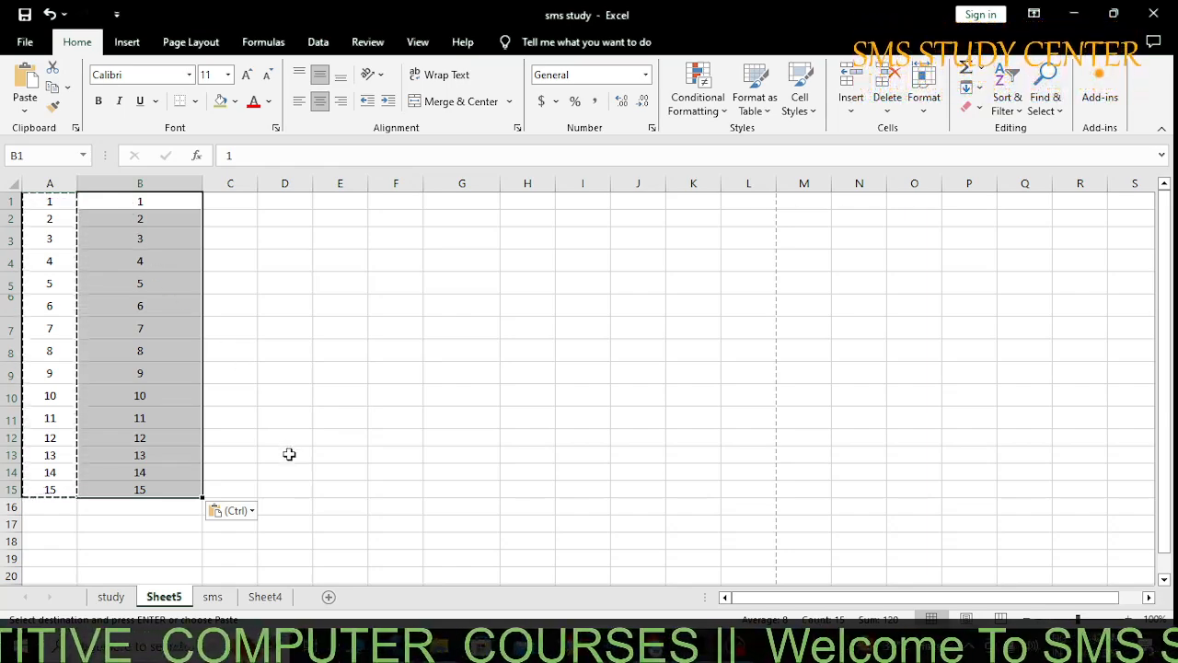
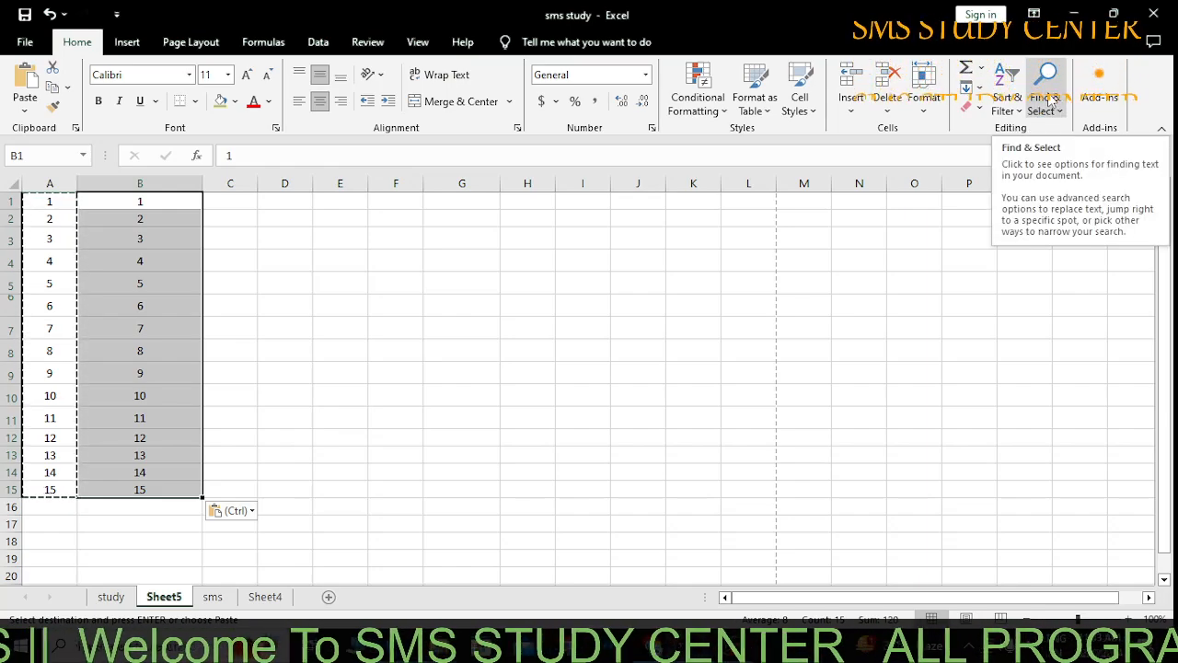
# Open the Find dialog, move it clear of the data, and search the selected cells for 9.
pyautogui.click(1049, 101)
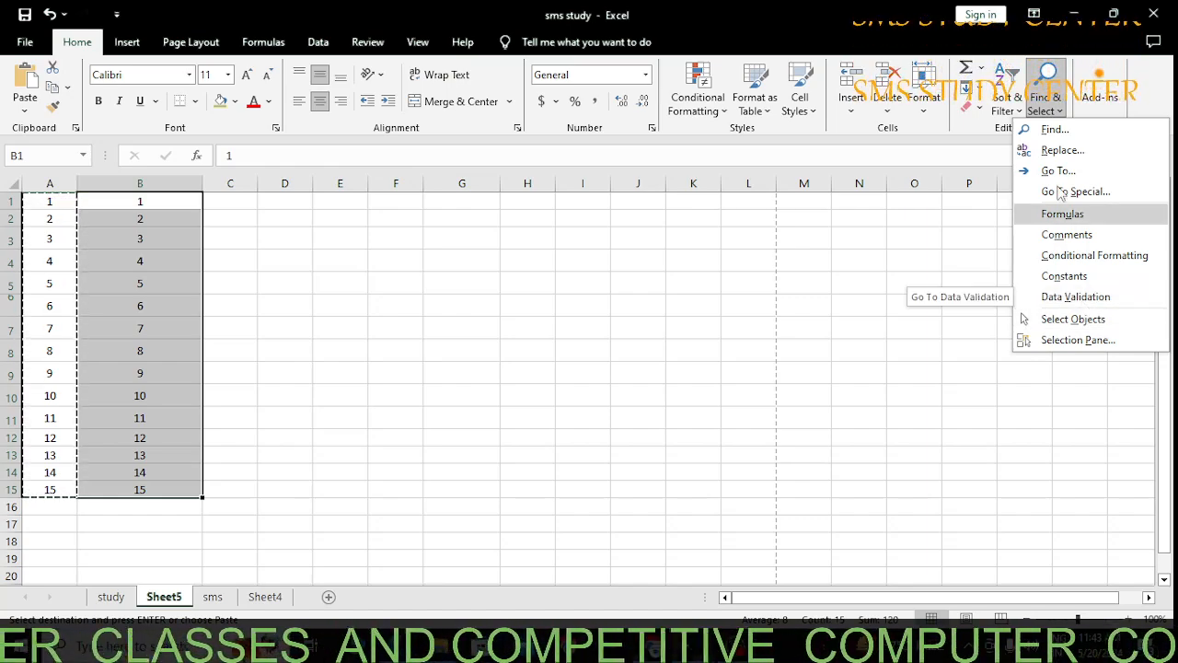
pyautogui.click(1054, 129)
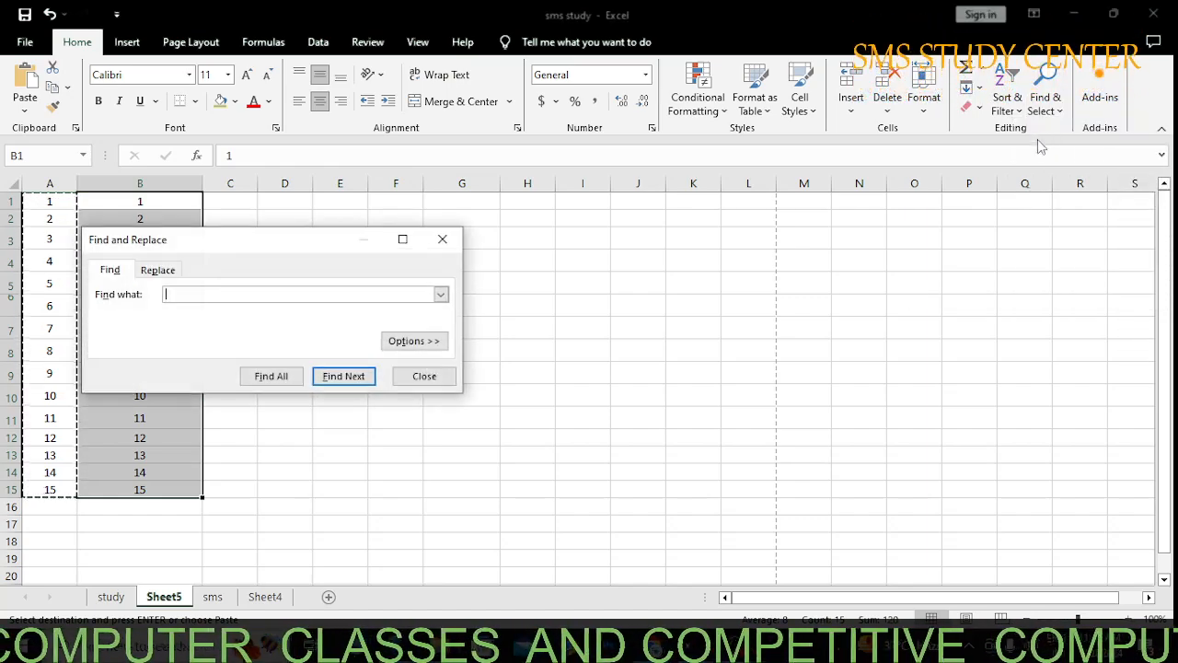
pyautogui.moveTo(278, 243); pyautogui.dragTo(547, 241)
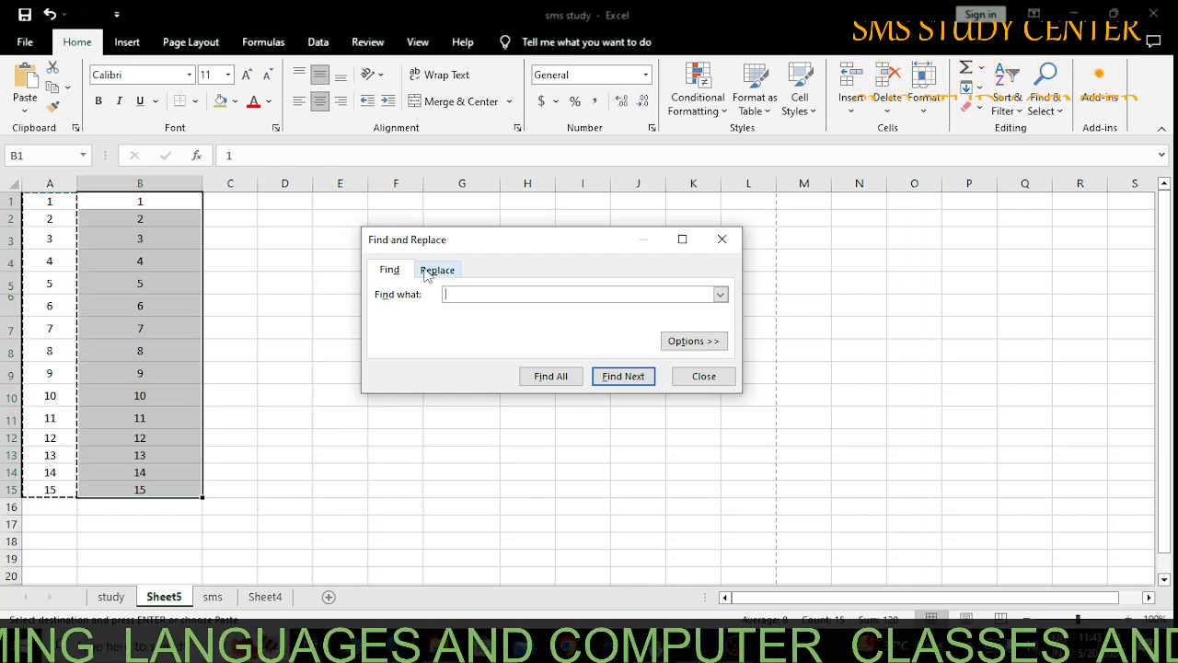
pyautogui.write('9')
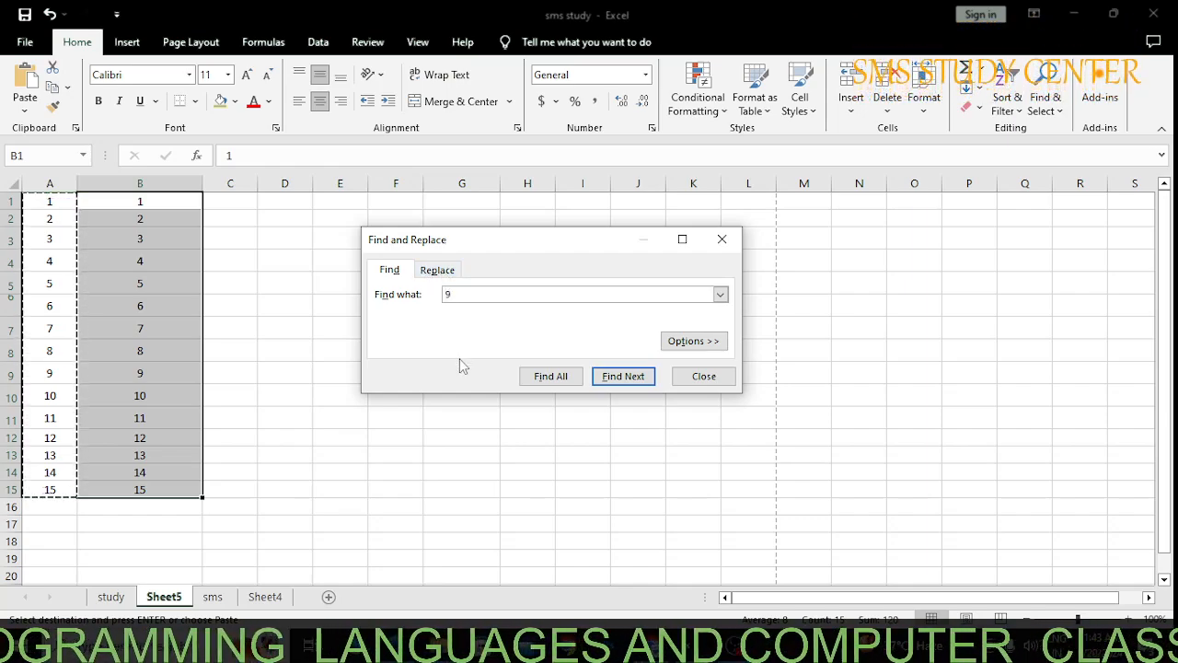
pyautogui.press('Return')
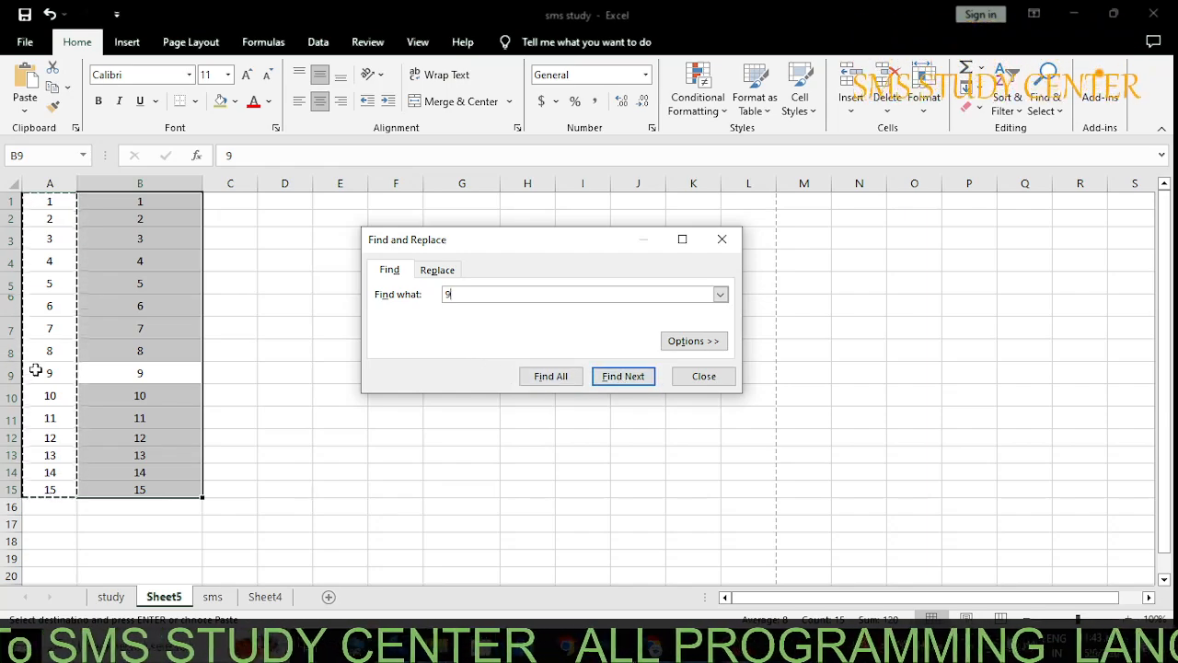
# Clear the range selection and search the whole sheet for 8, stepping through its occurrences in both columns.
pyautogui.click(126, 370)
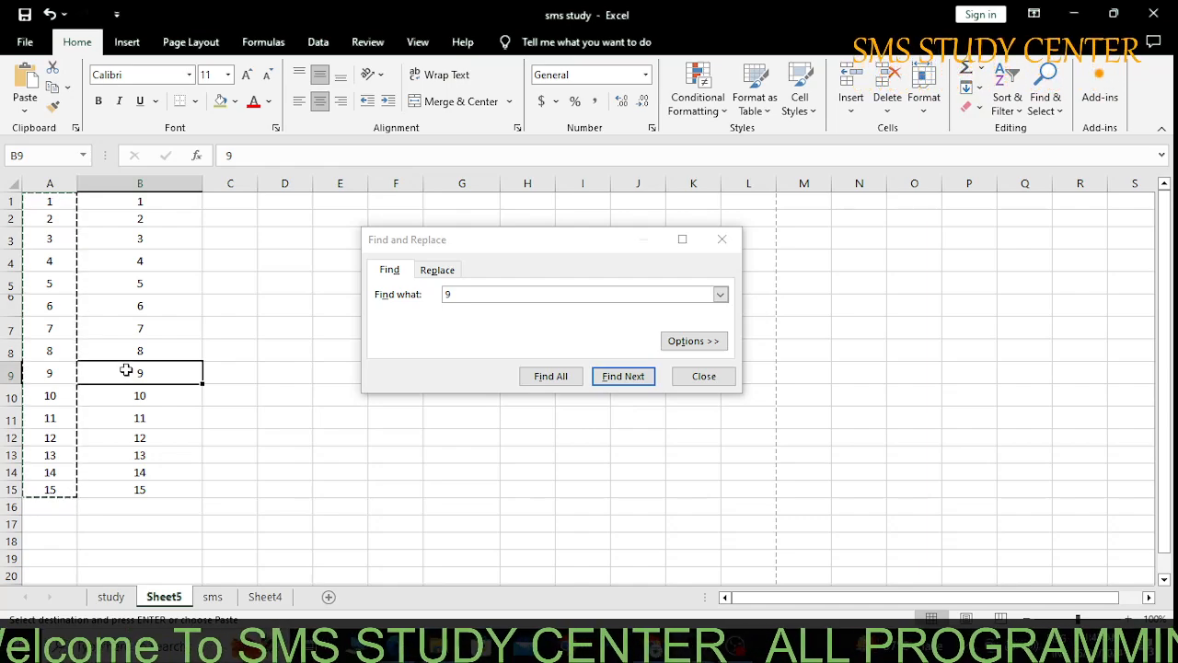
pyautogui.click(435, 313)
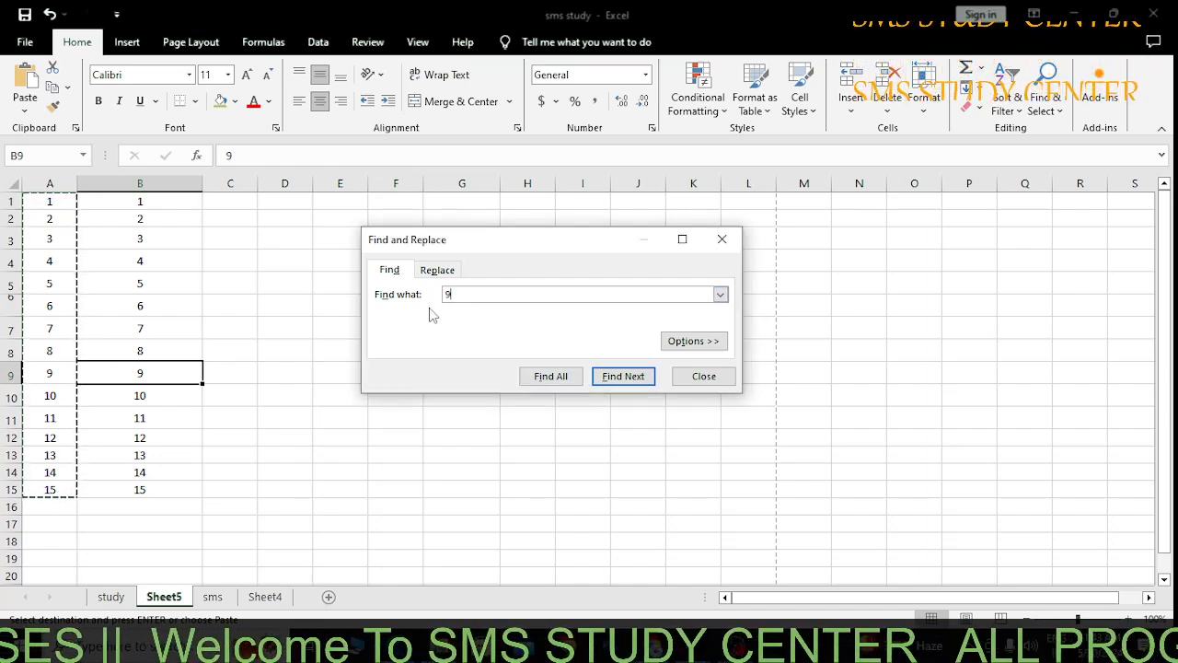
pyautogui.write('8')
pyautogui.press('Return')
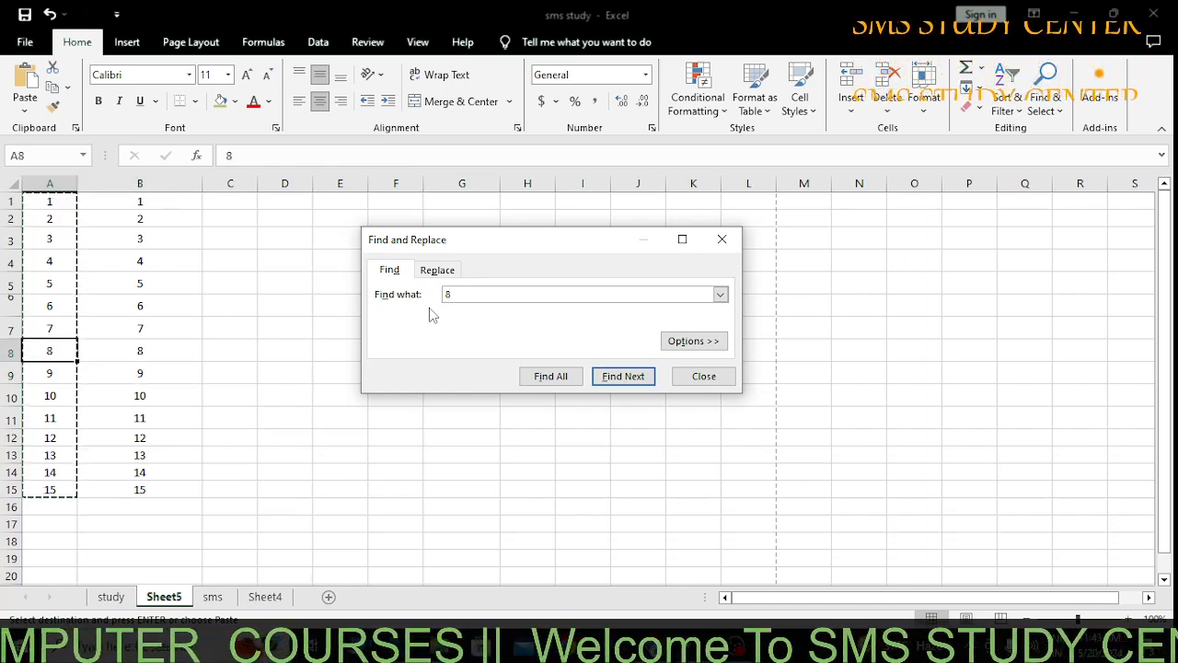
pyautogui.press('Return')
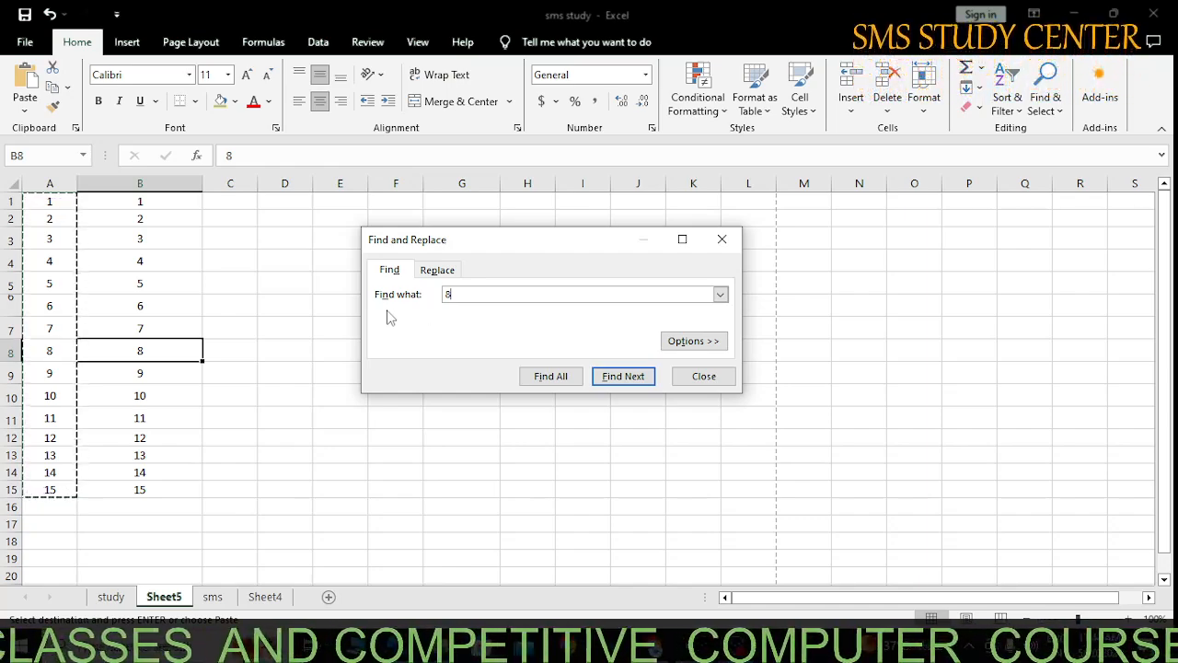
# Set up a replacement of 8 with 50 and replace the single occurrence in cell A8.
pyautogui.click(438, 270)
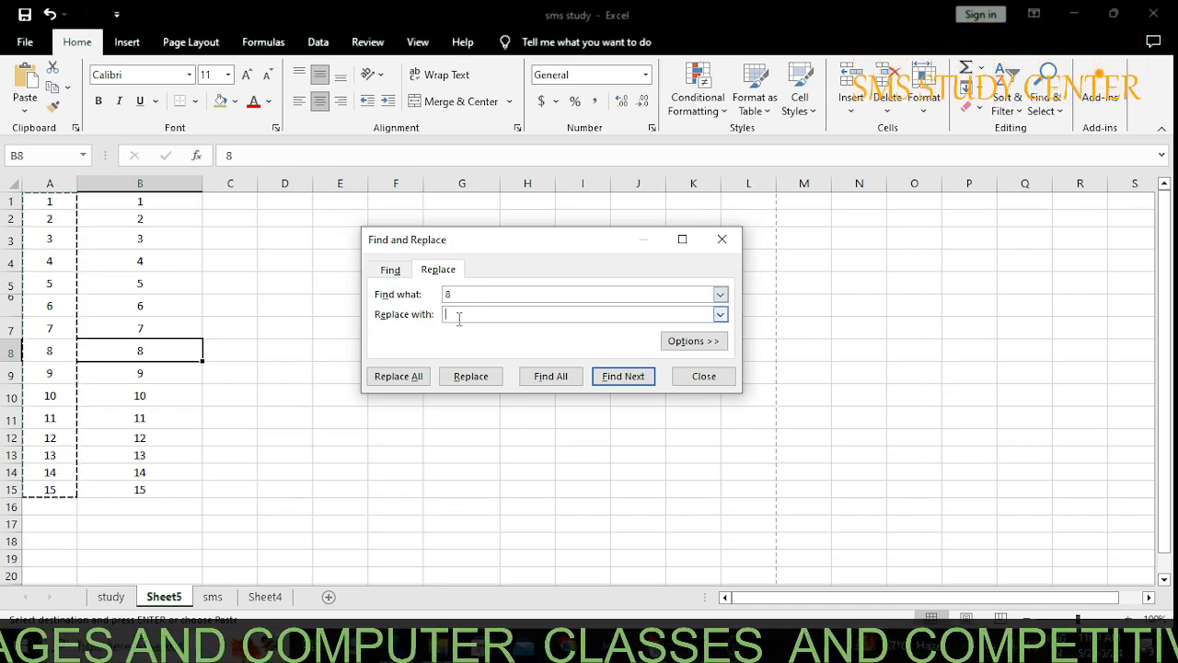
pyautogui.write('50')
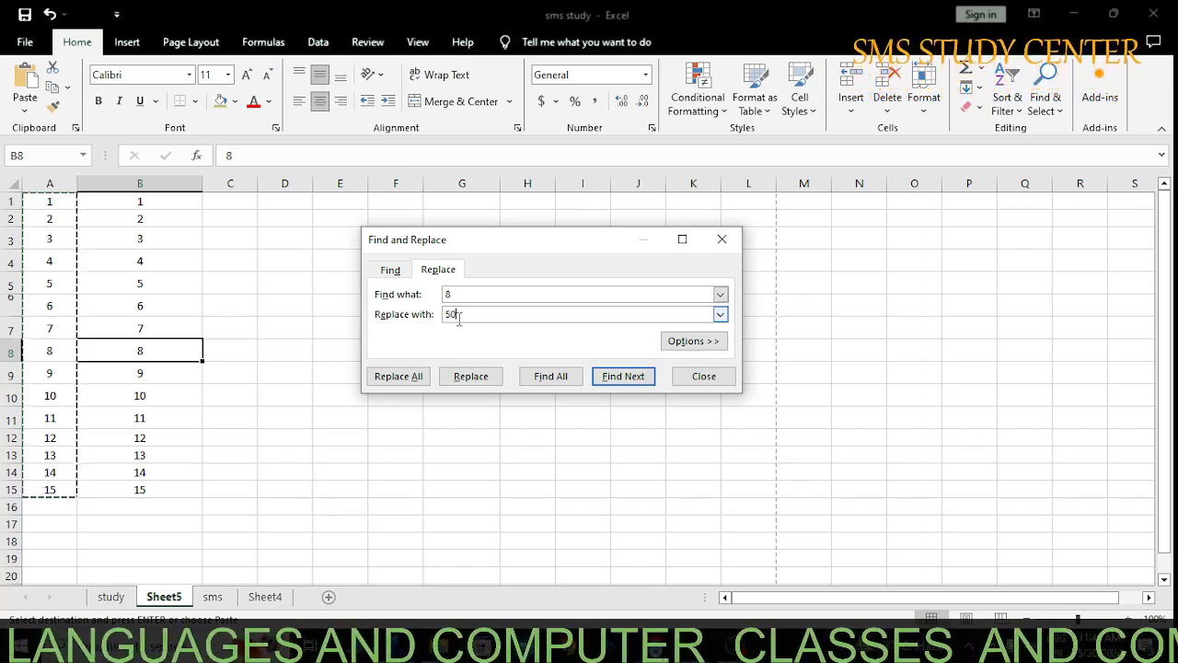
pyautogui.press('Return')
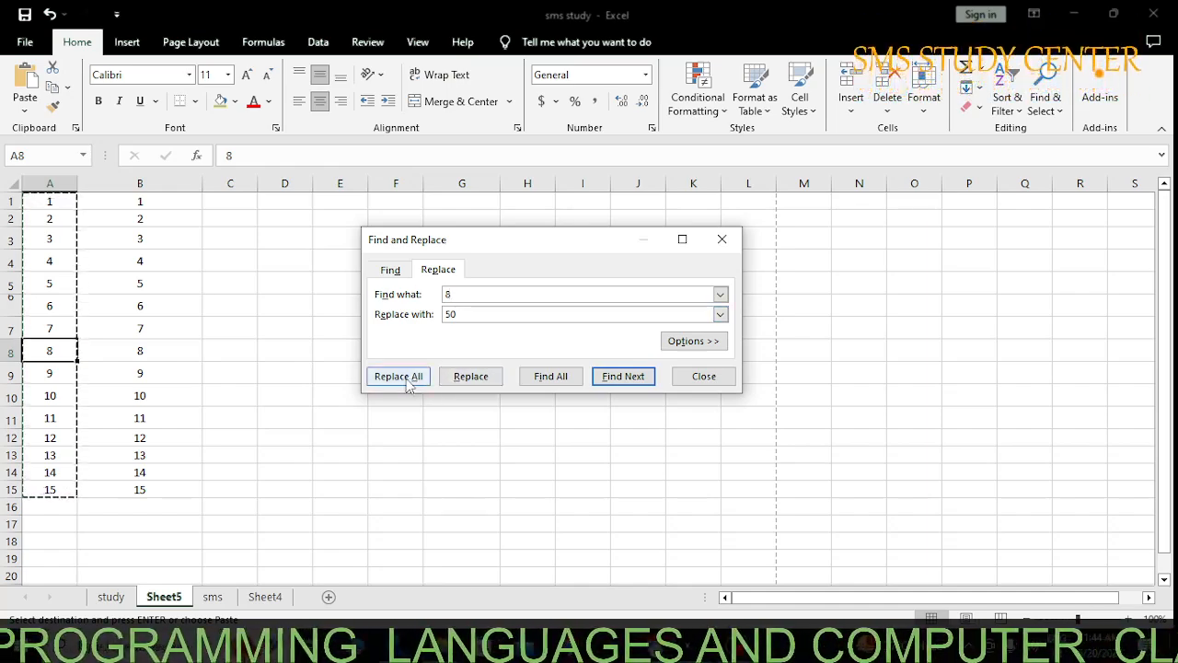
pyautogui.click(467, 385)
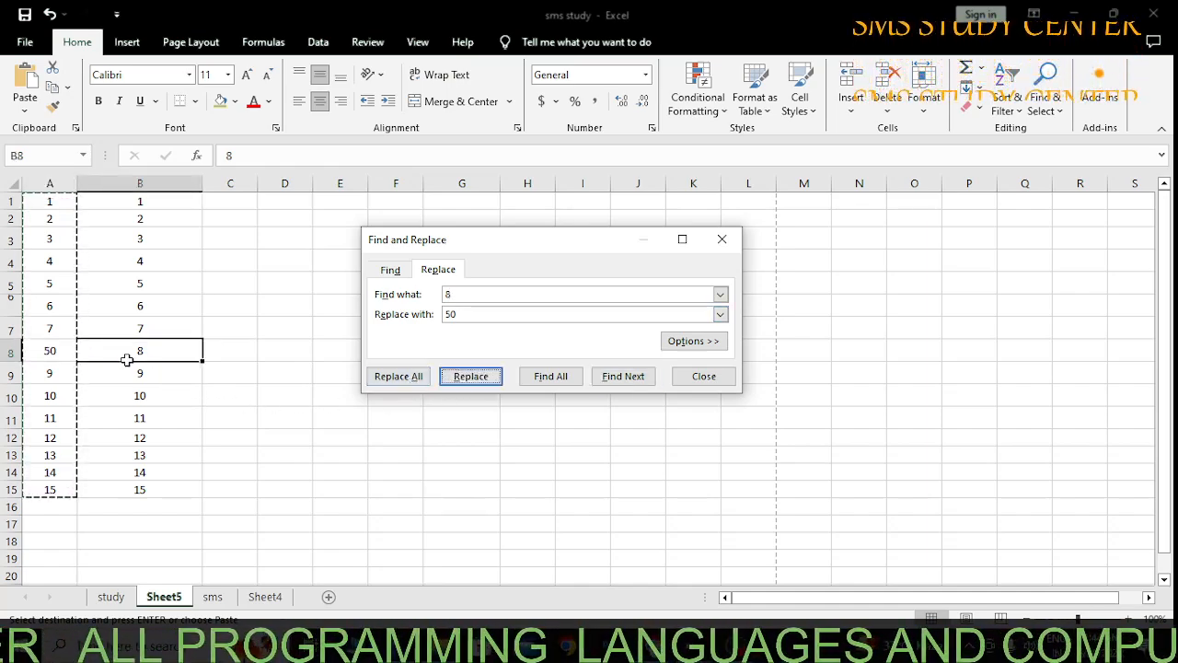
# Replace all remaining occurrences of 8 in the sheet with 50, and close the Find and Replace dialog.
pyautogui.click(48, 355)
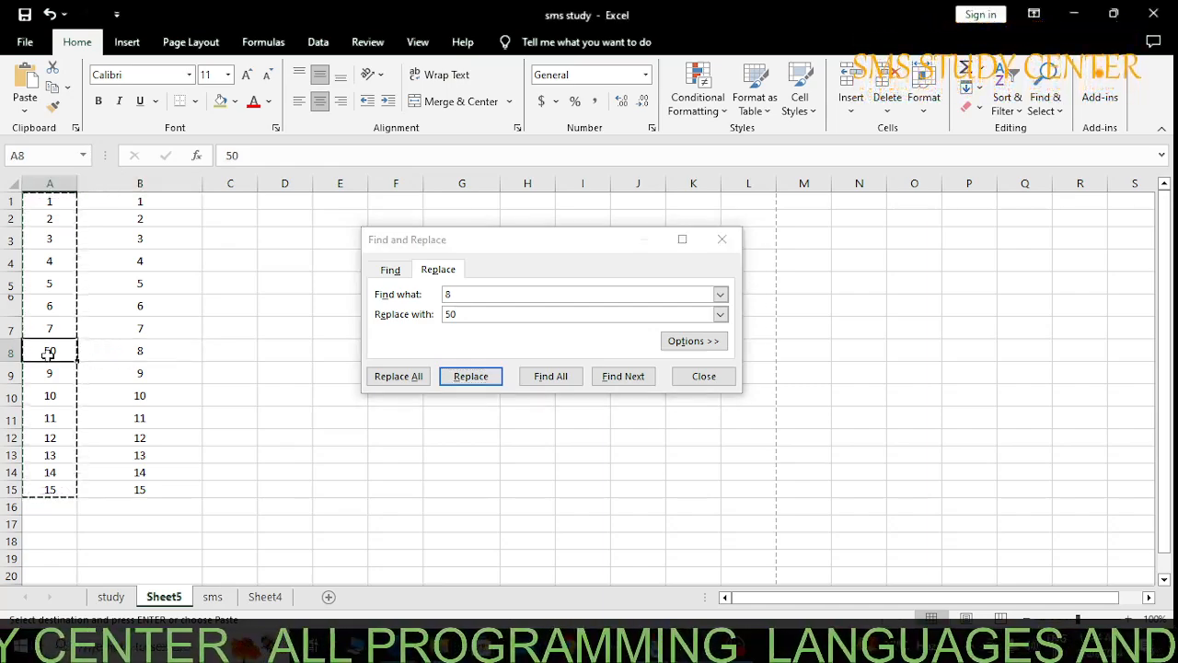
pyautogui.click(465, 383)
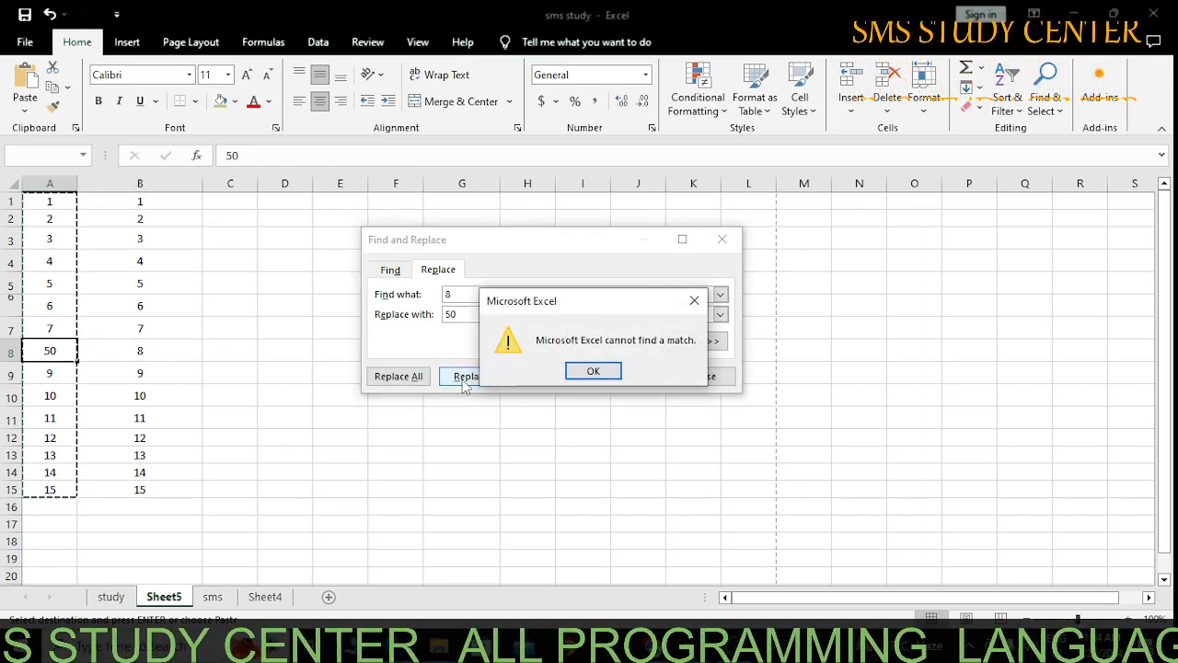
pyautogui.click(593, 371)
pyautogui.click(402, 378)
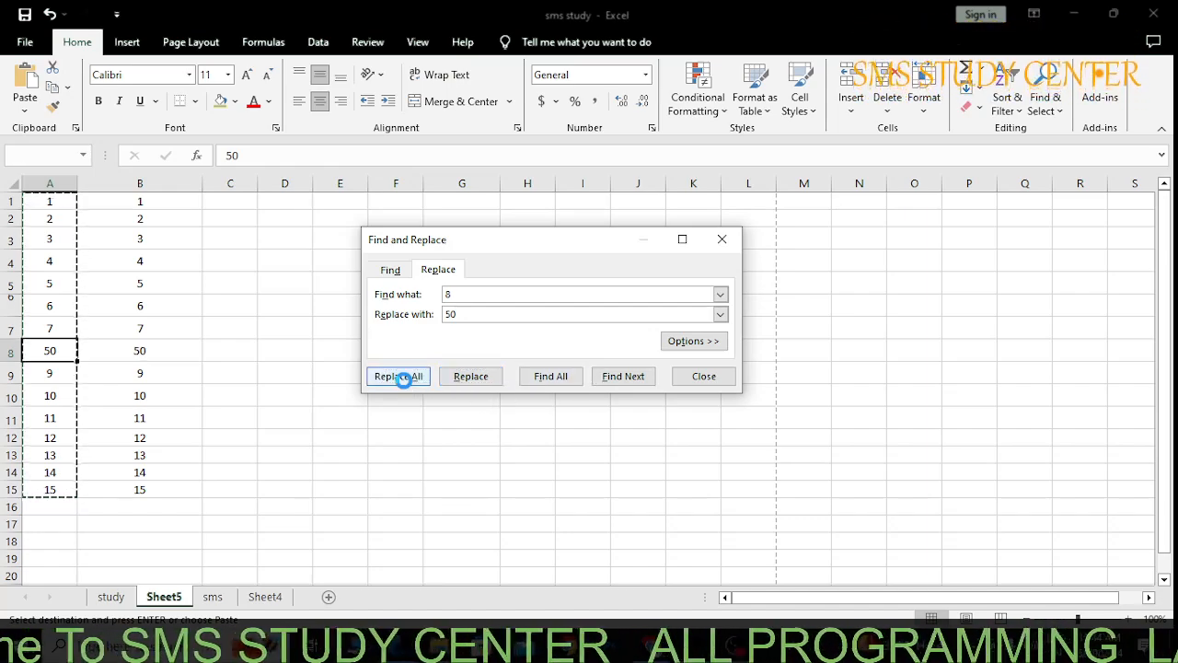
pyautogui.click(597, 372)
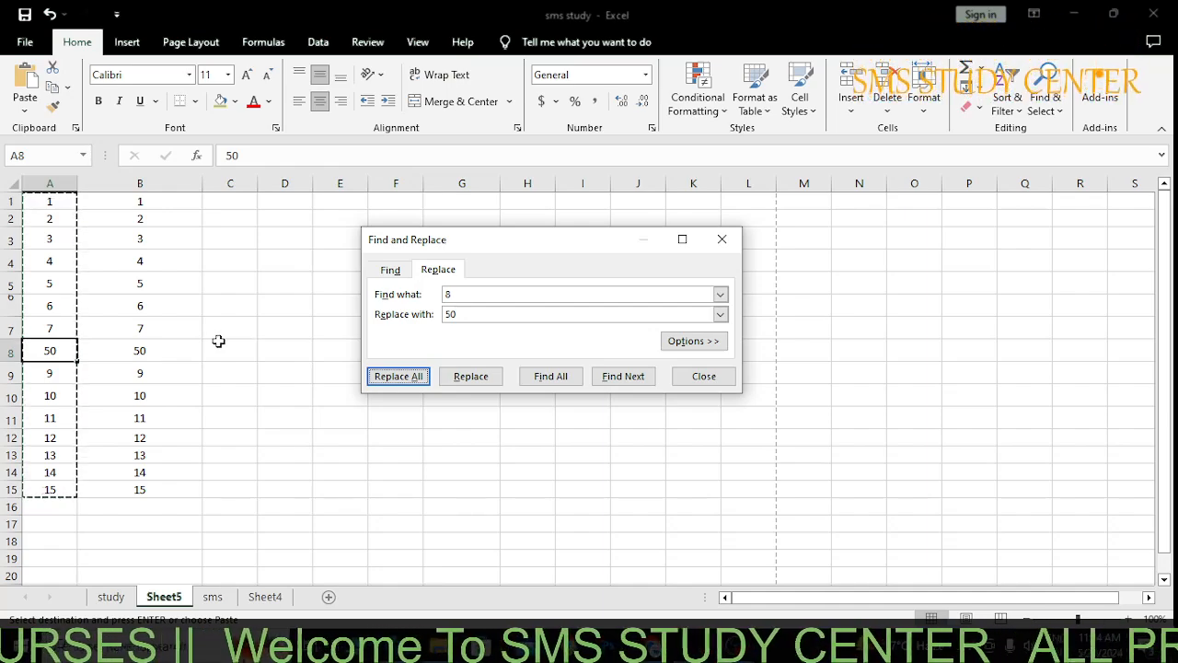
pyautogui.click(466, 294)
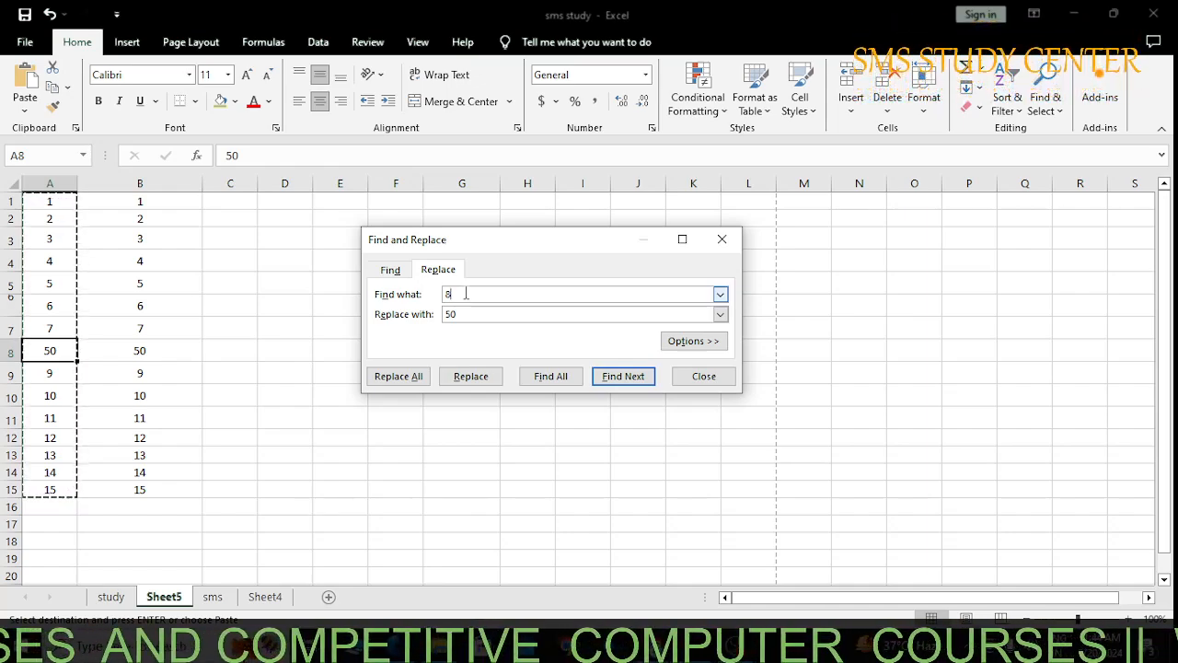
pyautogui.press('Tab')
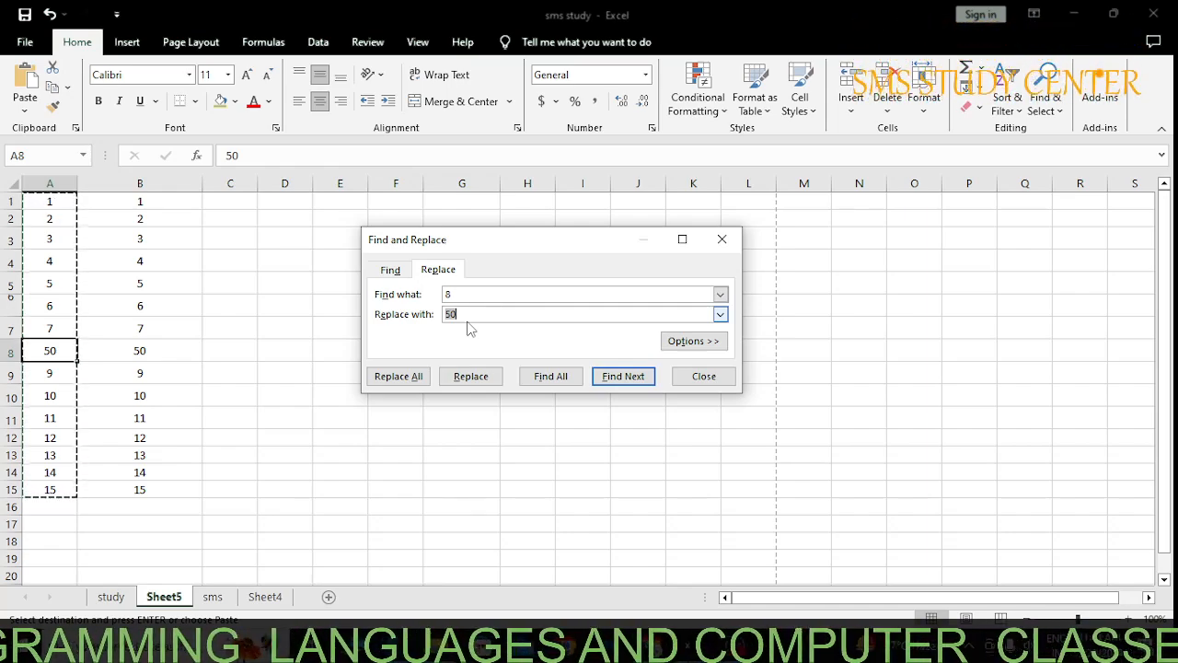
pyautogui.click(724, 241)
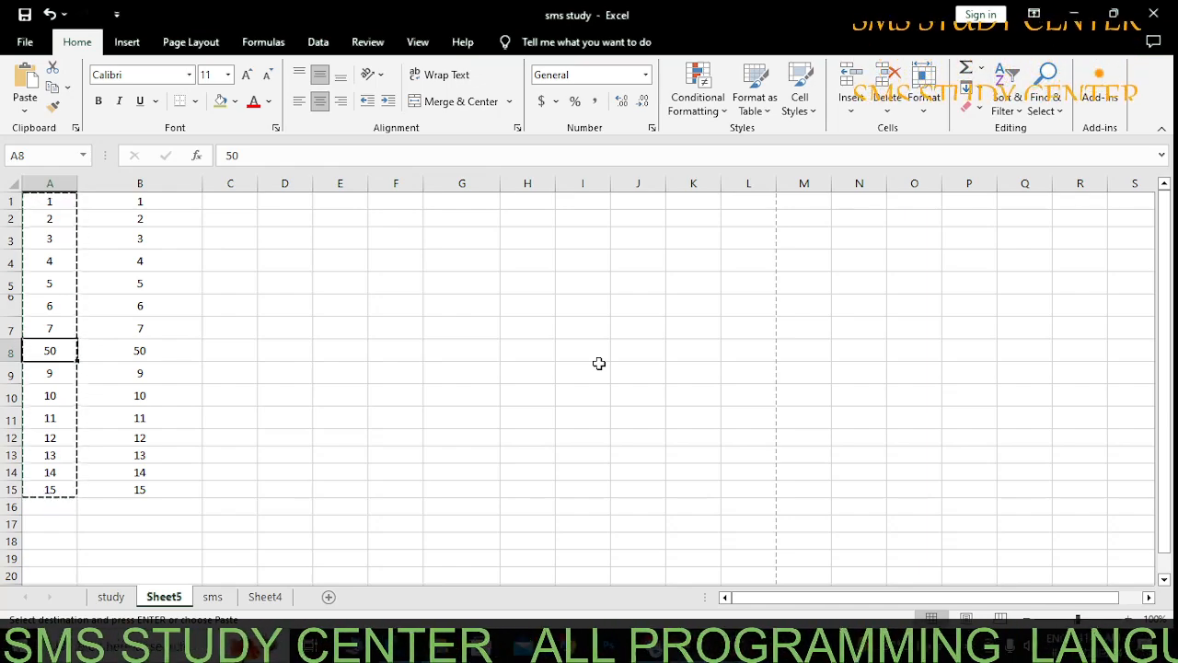
# Open the Go To dialog and try to jump to the reference 50.
pyautogui.click(1046, 103)
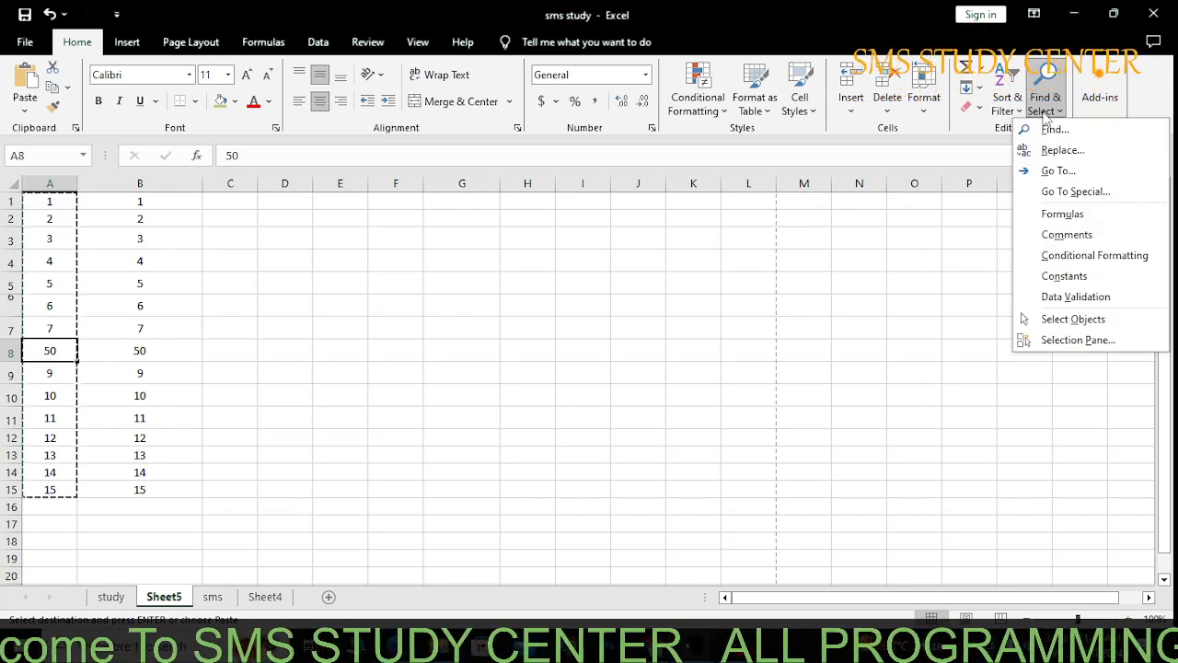
pyautogui.click(1058, 171)
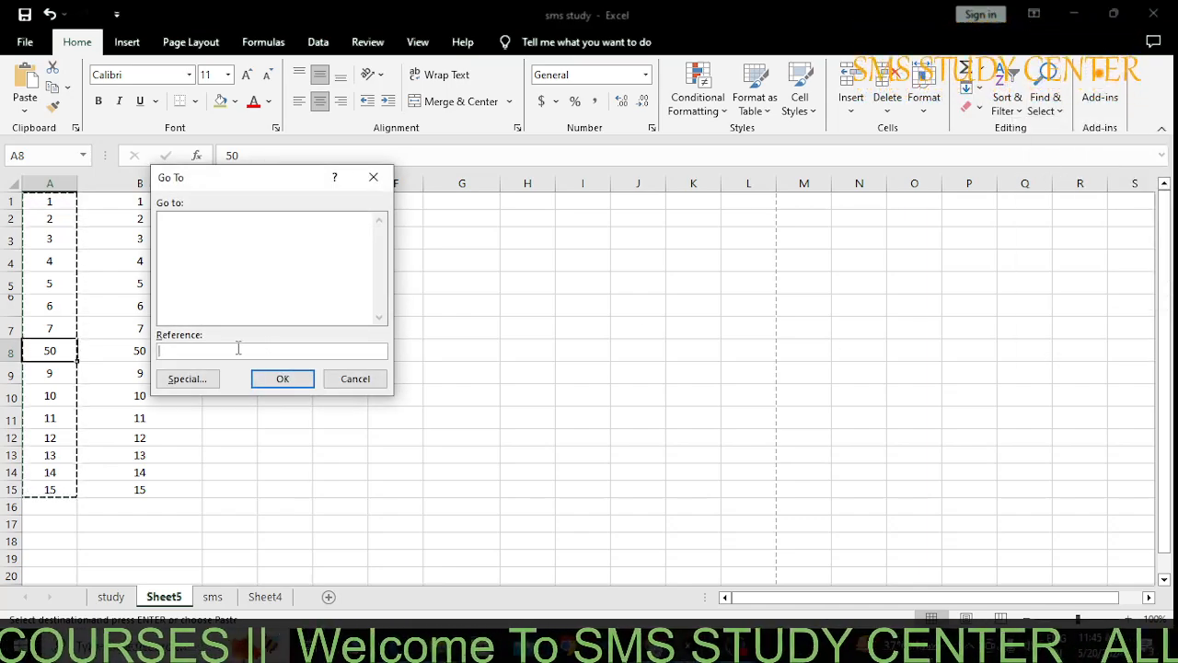
pyautogui.click(195, 241)
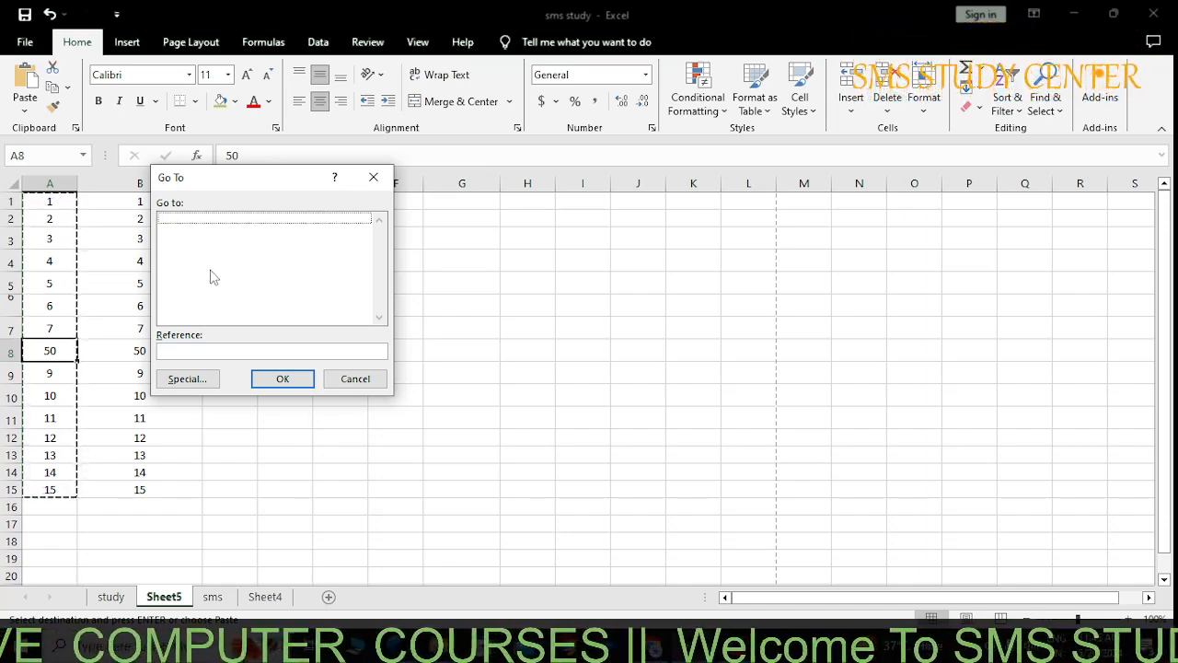
pyautogui.click(196, 351)
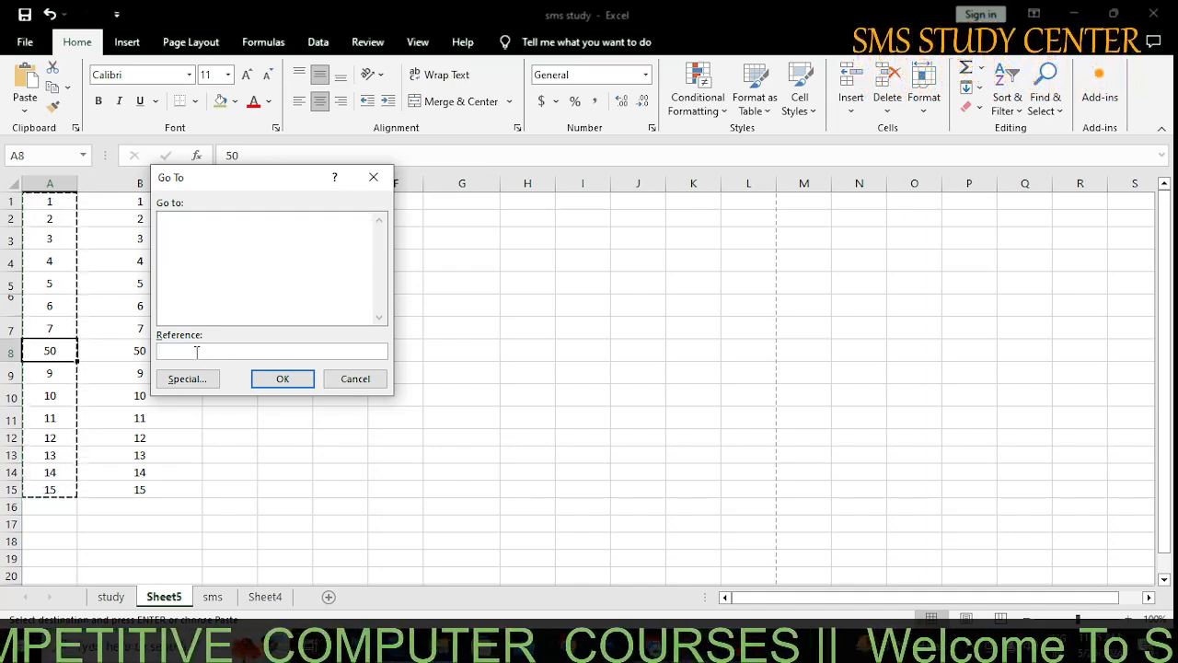
pyautogui.write('50')
pyautogui.click(270, 381)
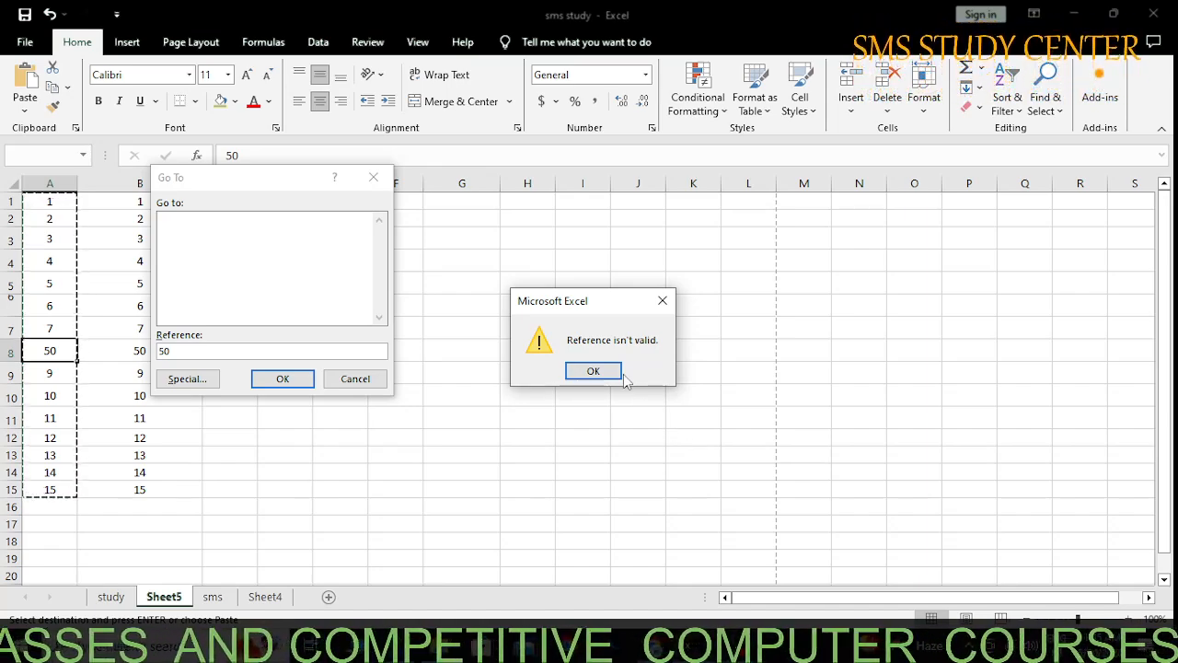
pyautogui.click(604, 371)
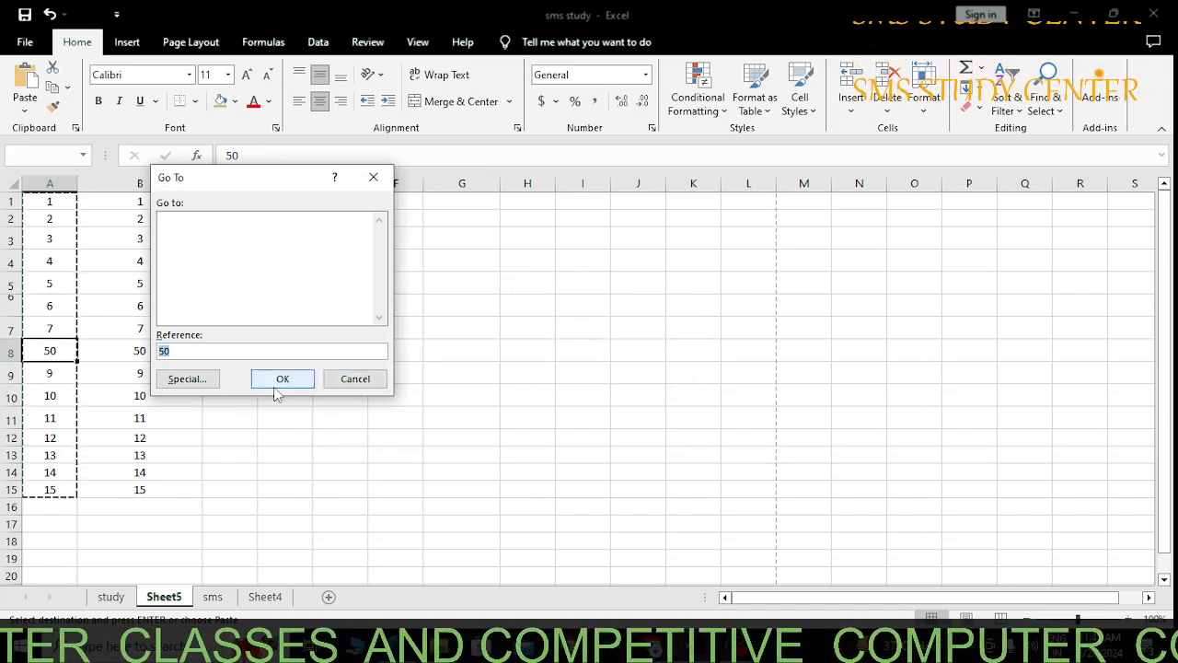
# Try to select the cells containing comments with Go To Special.
pyautogui.click(187, 379)
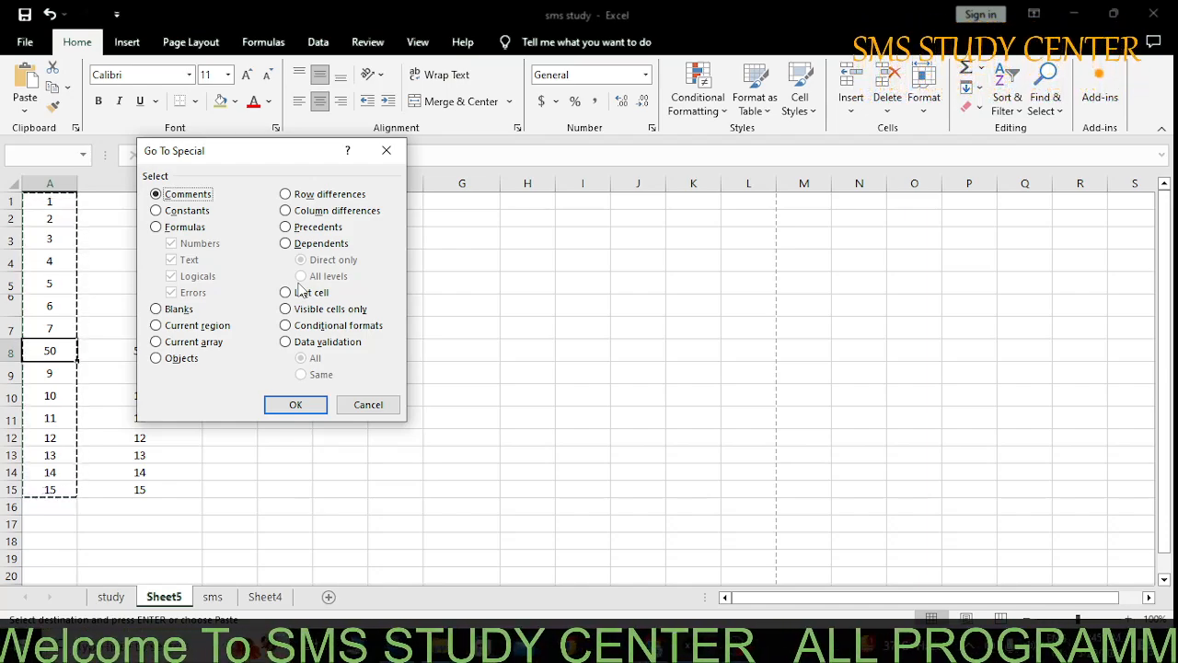
pyautogui.click(304, 405)
pyautogui.click(581, 370)
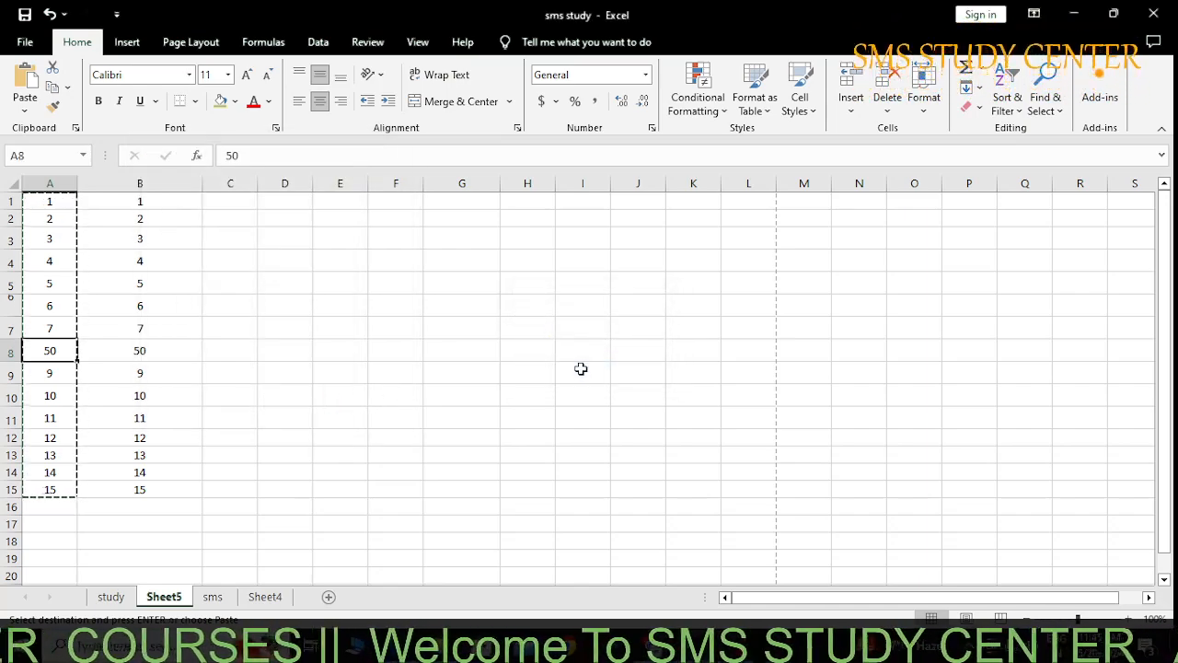
# Replace the first-row numbers with column headers: "name" in cell A1 and "roll number" in cell B1.
pyautogui.click(418, 42)
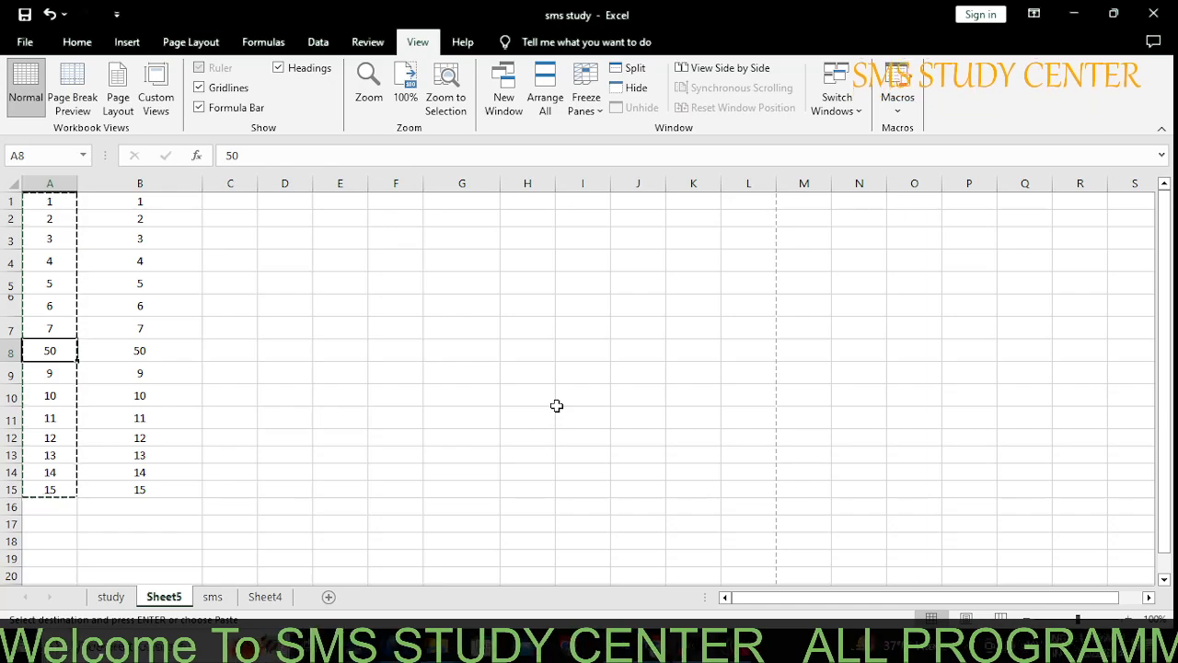
pyautogui.moveTo(47, 203); pyautogui.dragTo(189, 200)
pyautogui.click(54, 203)
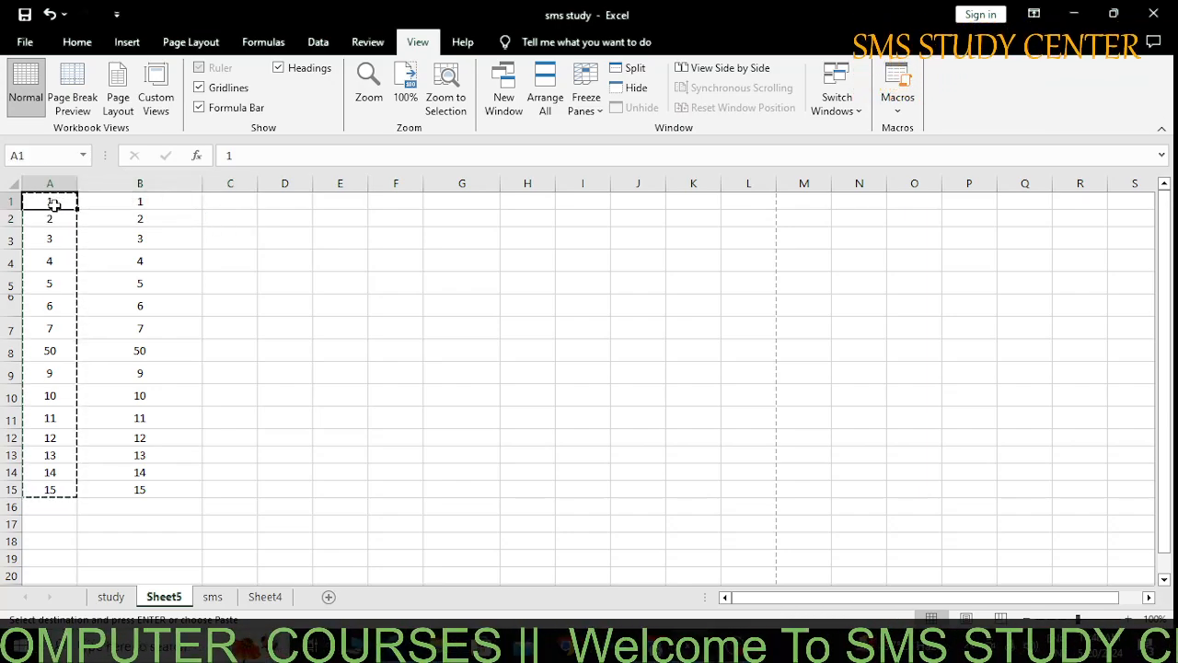
pyautogui.write('name')
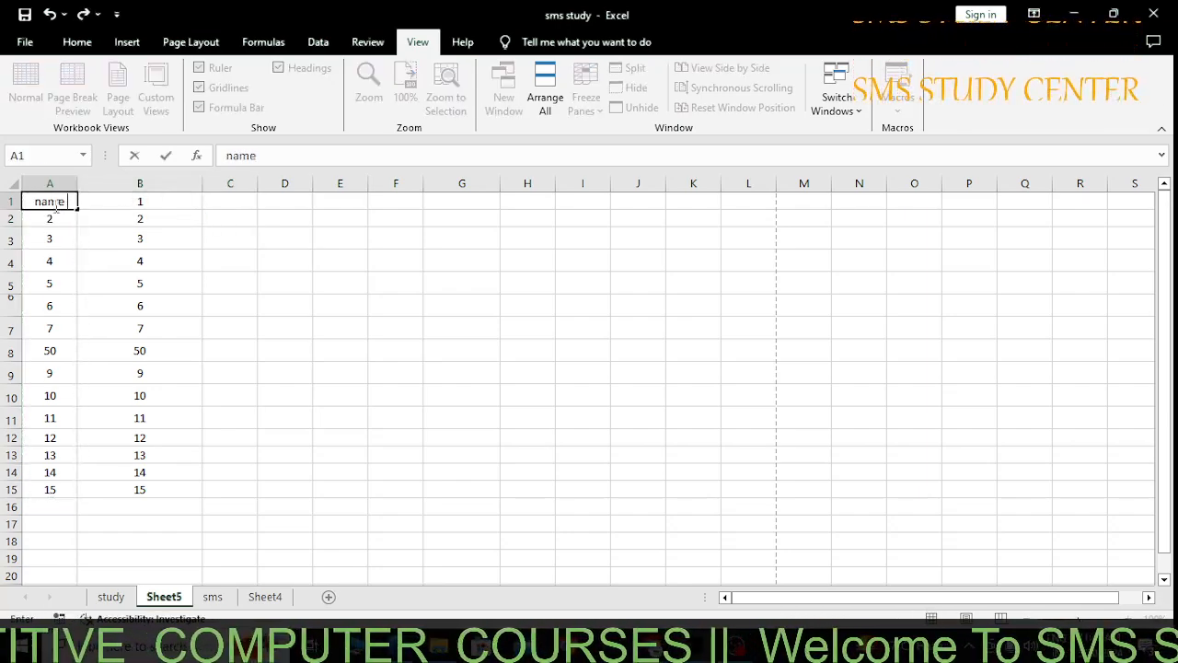
pyautogui.press('Tab')
pyautogui.write('roll')
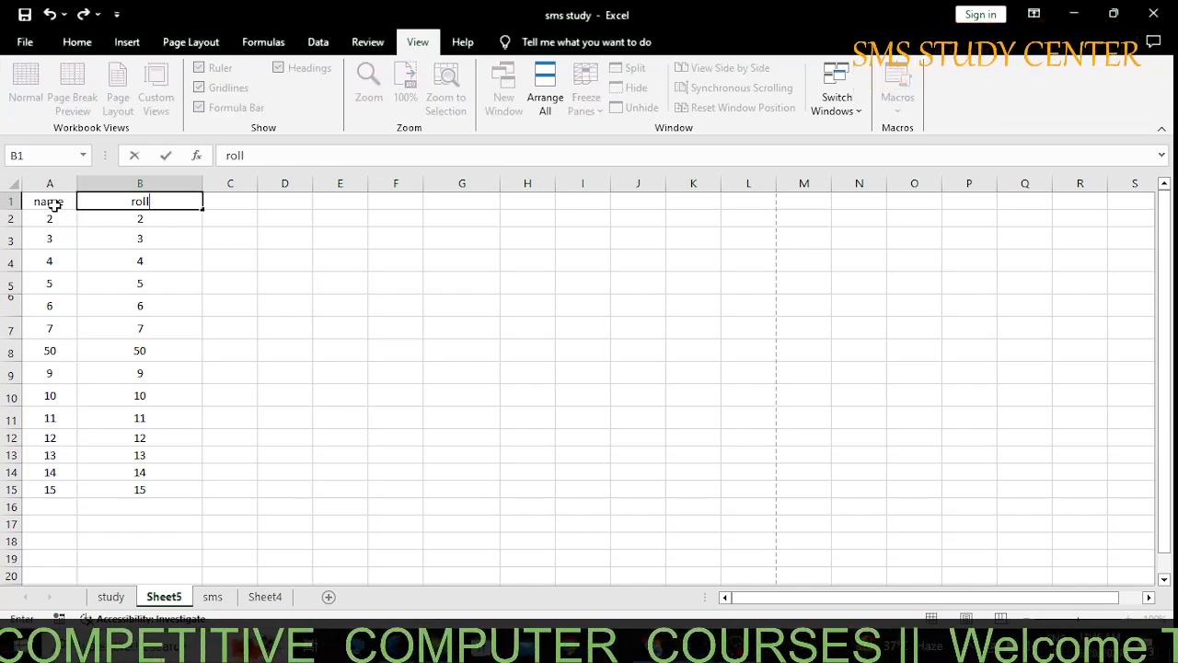
pyautogui.write(' nu')
pyautogui.press('BackSpace')
pyautogui.press('BackSpace')
pyautogui.press('BackSpace')
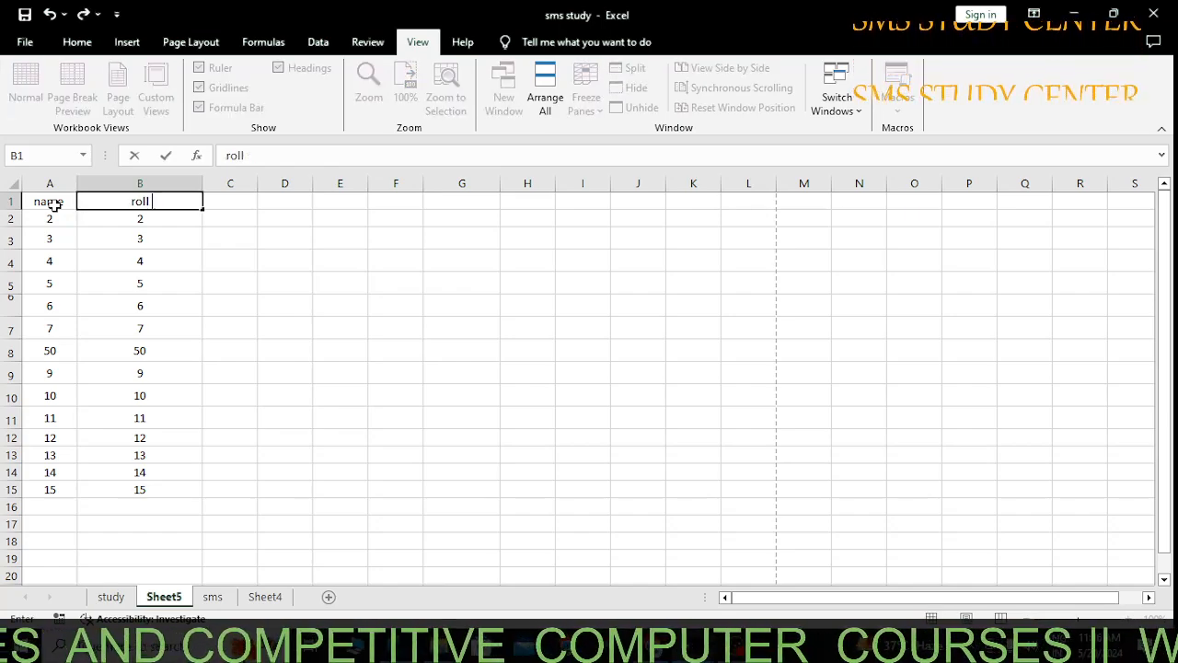
pyautogui.write('number')
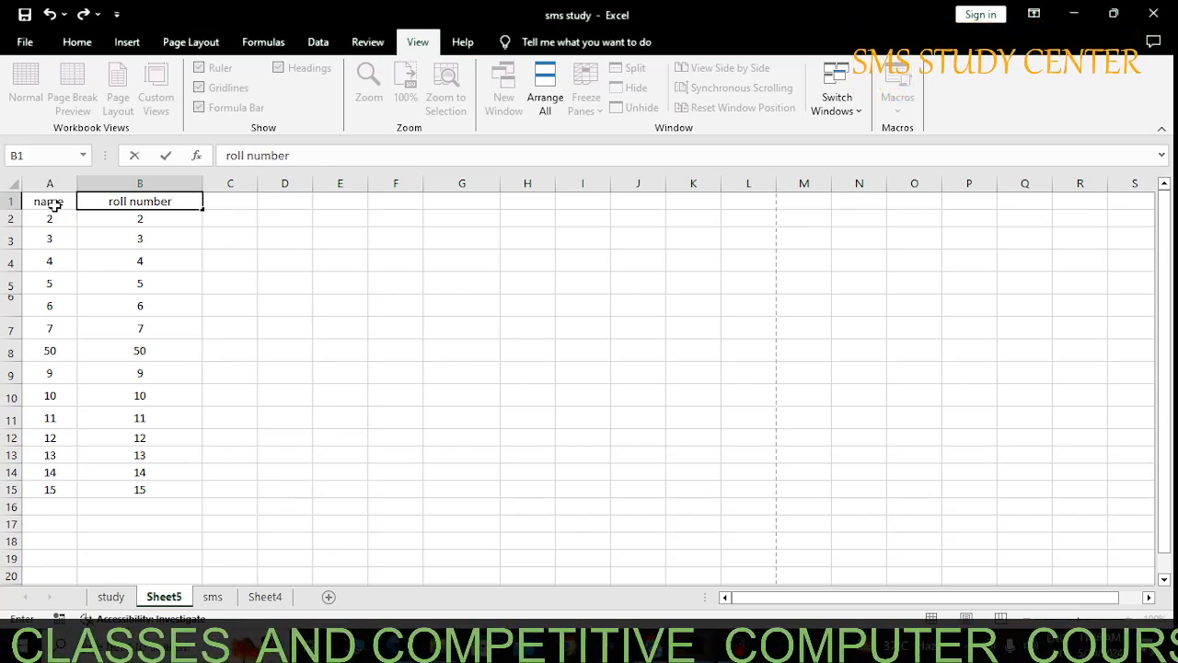
pyautogui.click(342, 259)
# Freeze the top row containing the name and roll number headers so it stays visible while scrolling.
pyautogui.moveTo(52, 201); pyautogui.dragTo(153, 203)
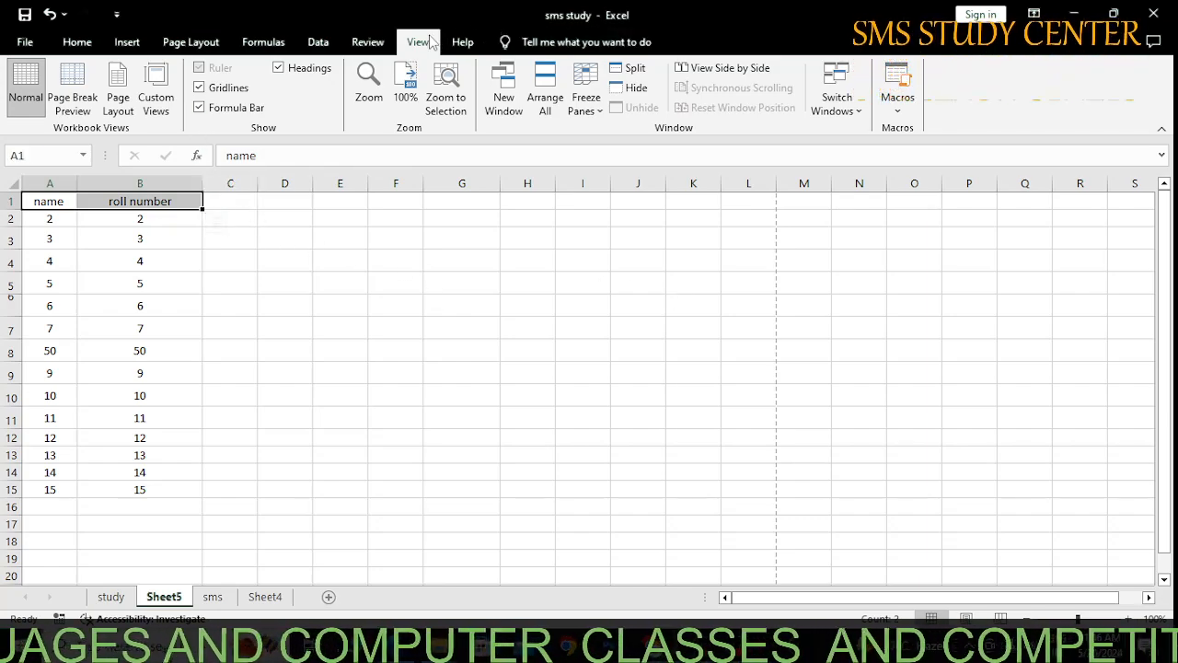
pyautogui.click(600, 109)
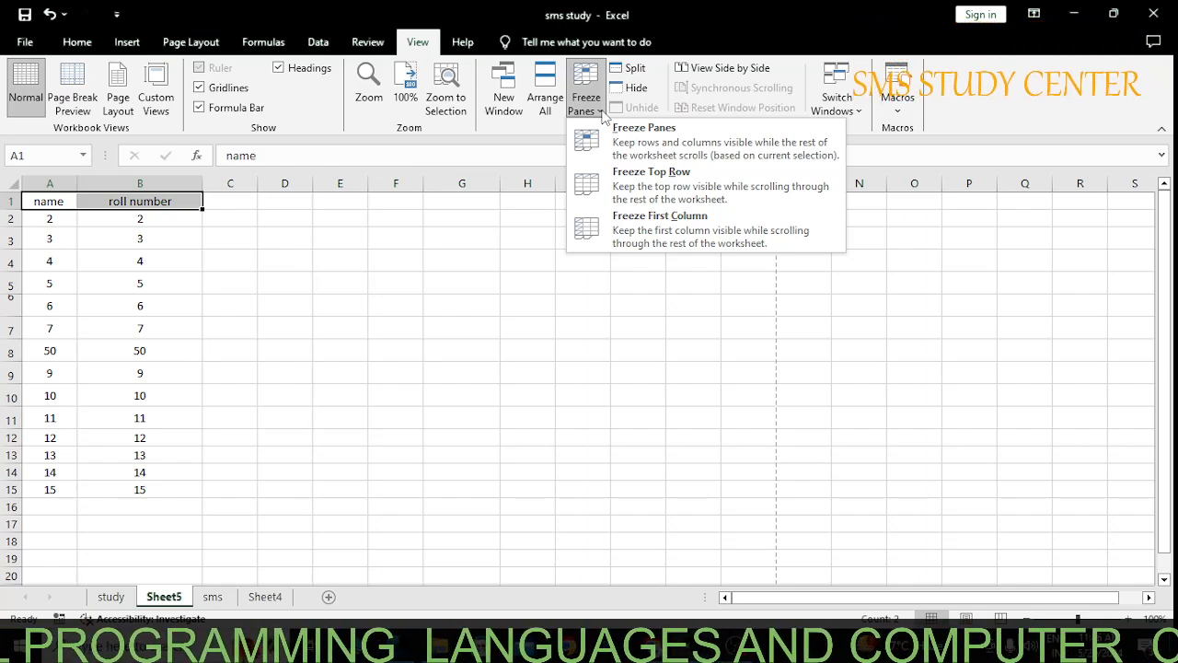
pyautogui.click(658, 175)
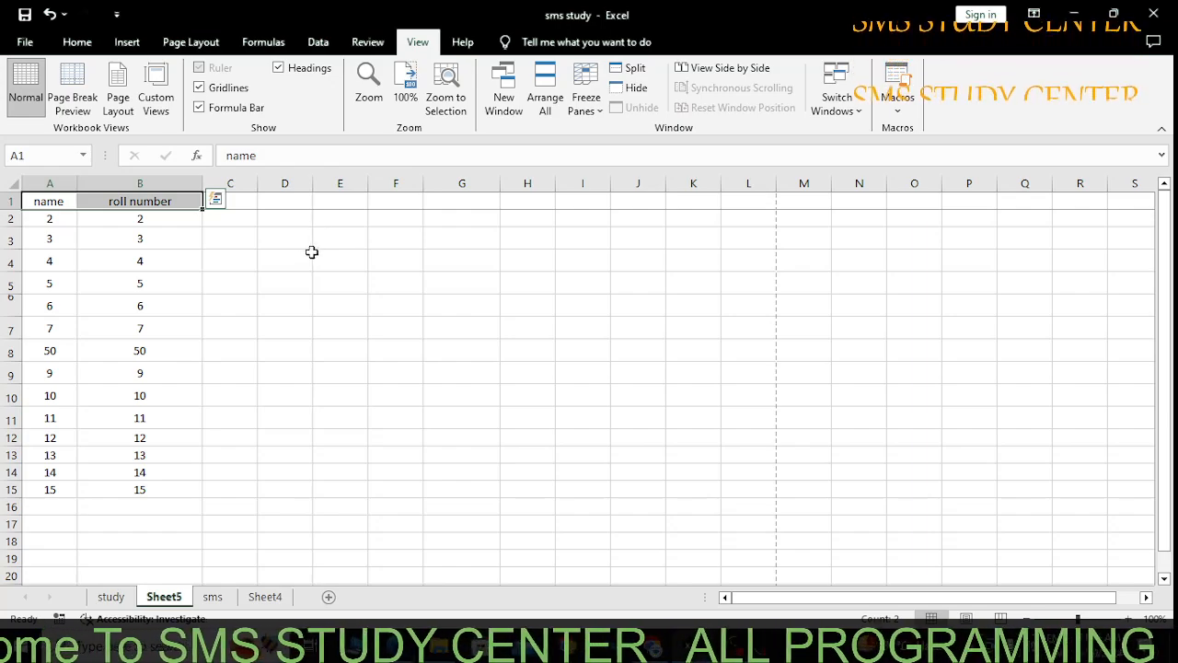
# Enter the number 3 in each cell of column B from B16 down to B21.
pyautogui.click(171, 489)
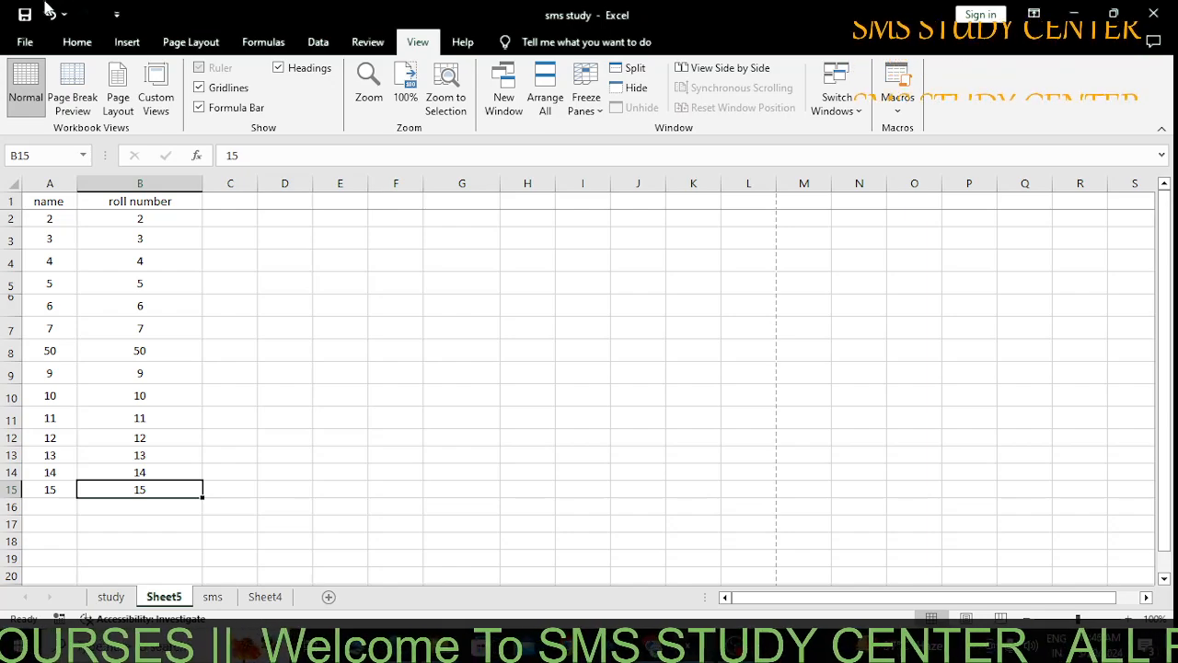
pyautogui.press('Return')
pyautogui.write('3')
pyautogui.press('Return')
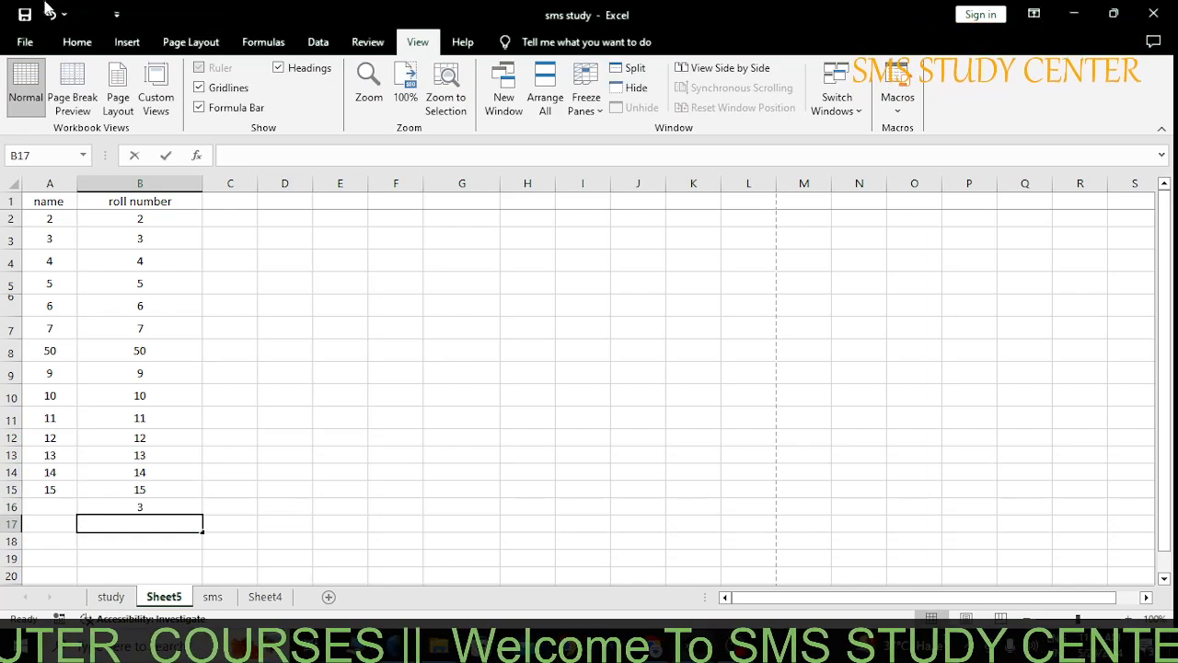
pyautogui.write('3')
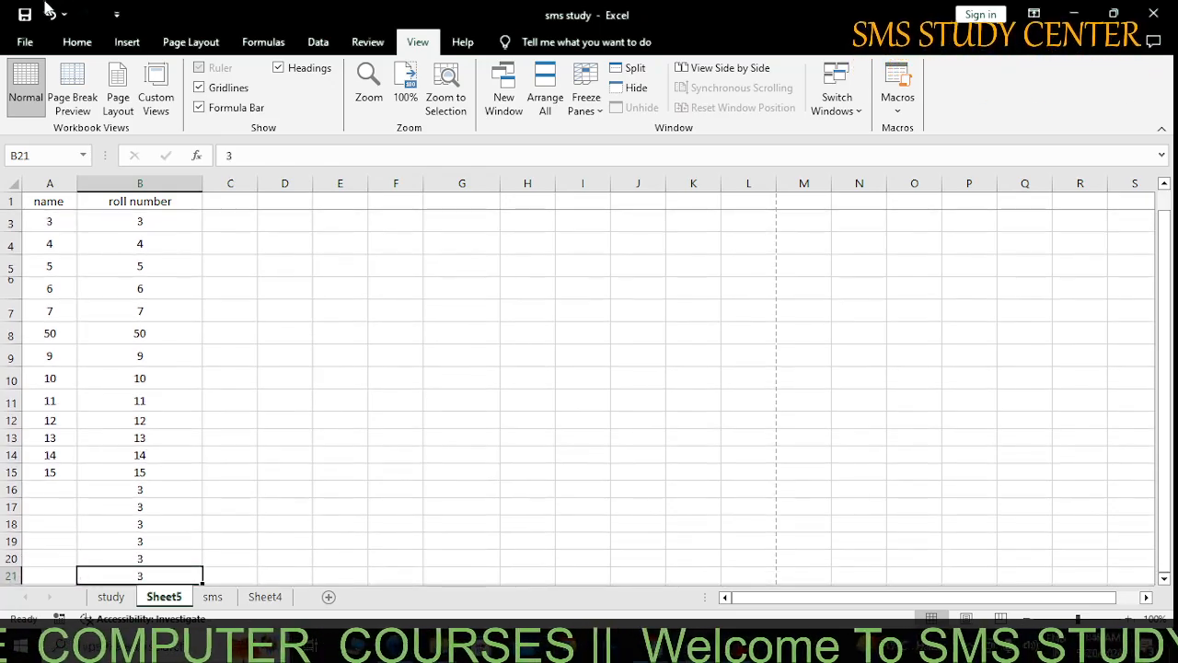
# Continue entering the number 3 in each cell of column B from B22 down to B49.
pyautogui.write(' 3 3 3 3 3 3 3 3 ')
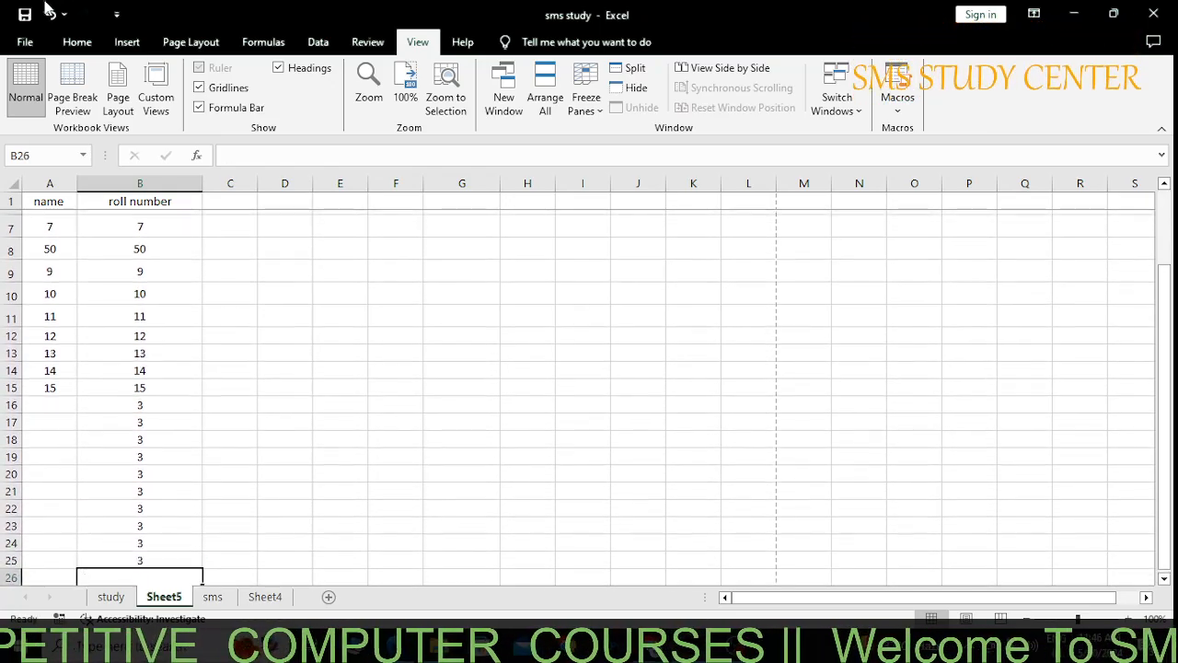
pyautogui.write('3')
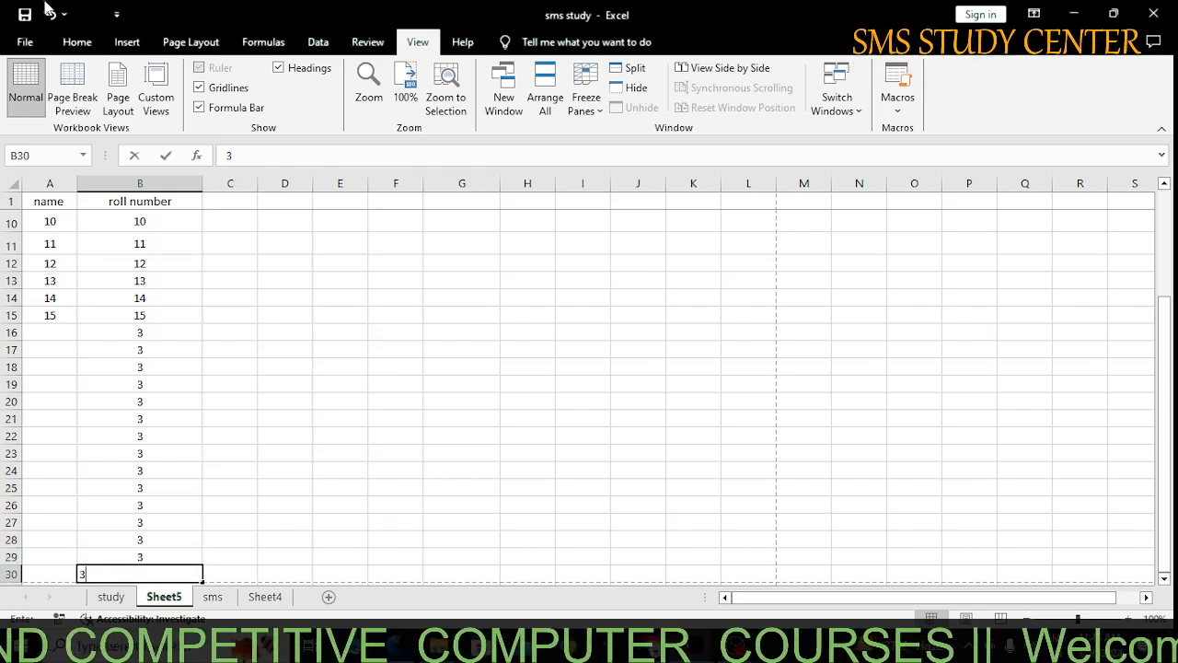
pyautogui.write(' 3 3 3 3 3')
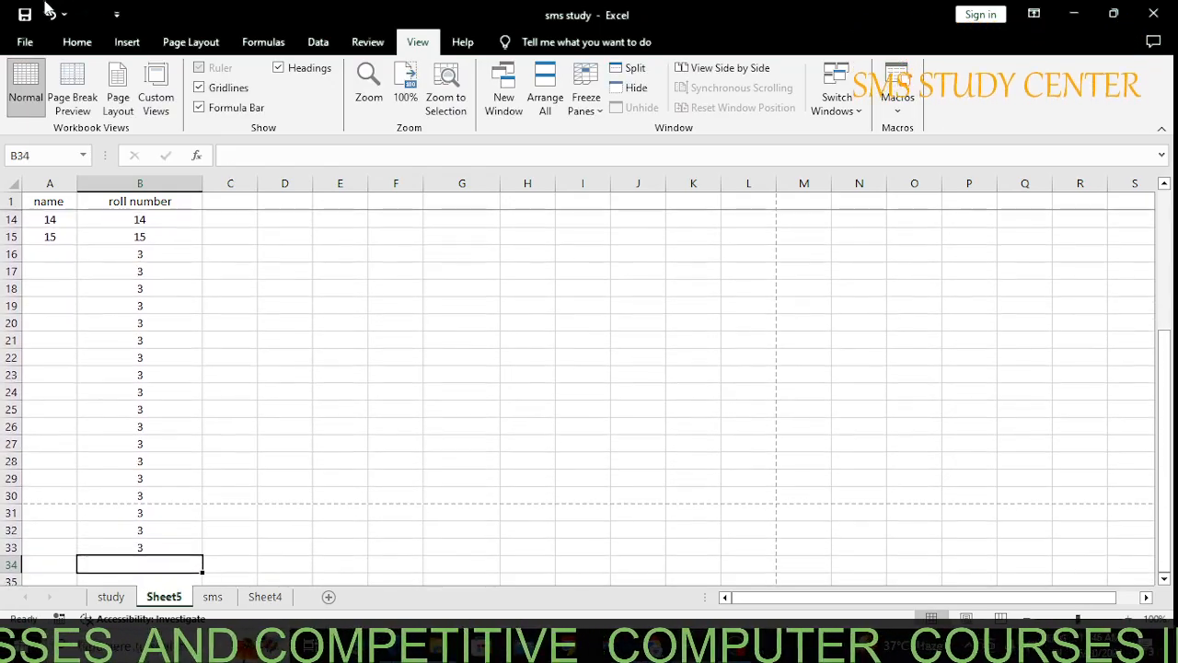
pyautogui.write(' 3 3 3')
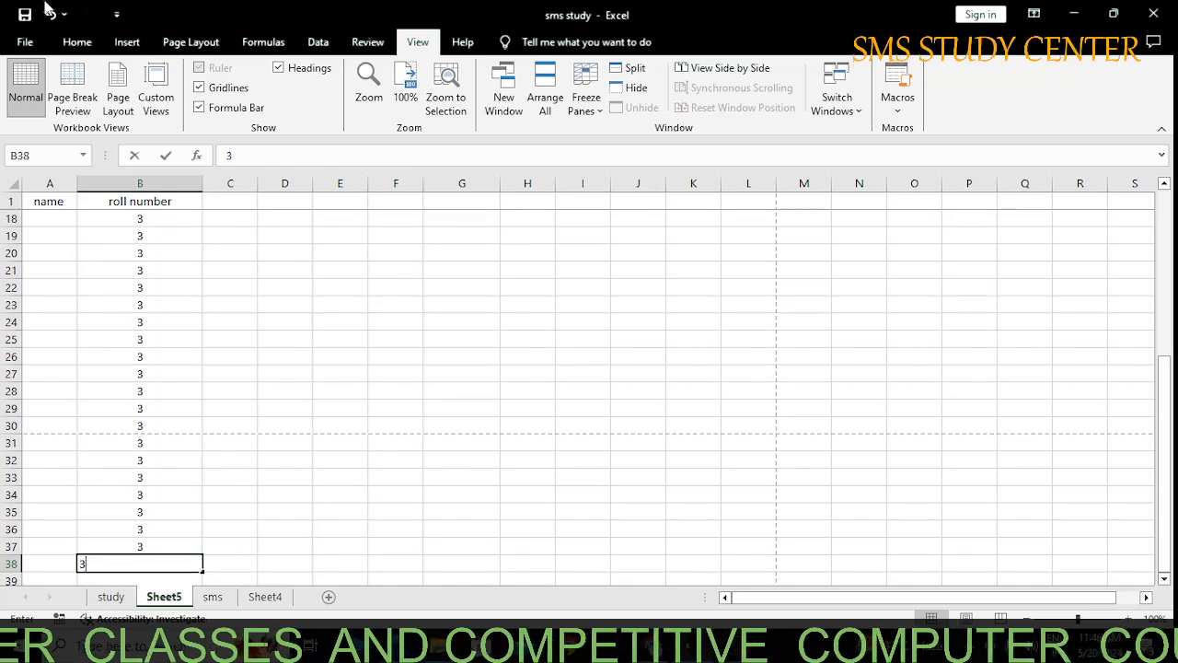
pyautogui.write(' 3 3 3 3 3')
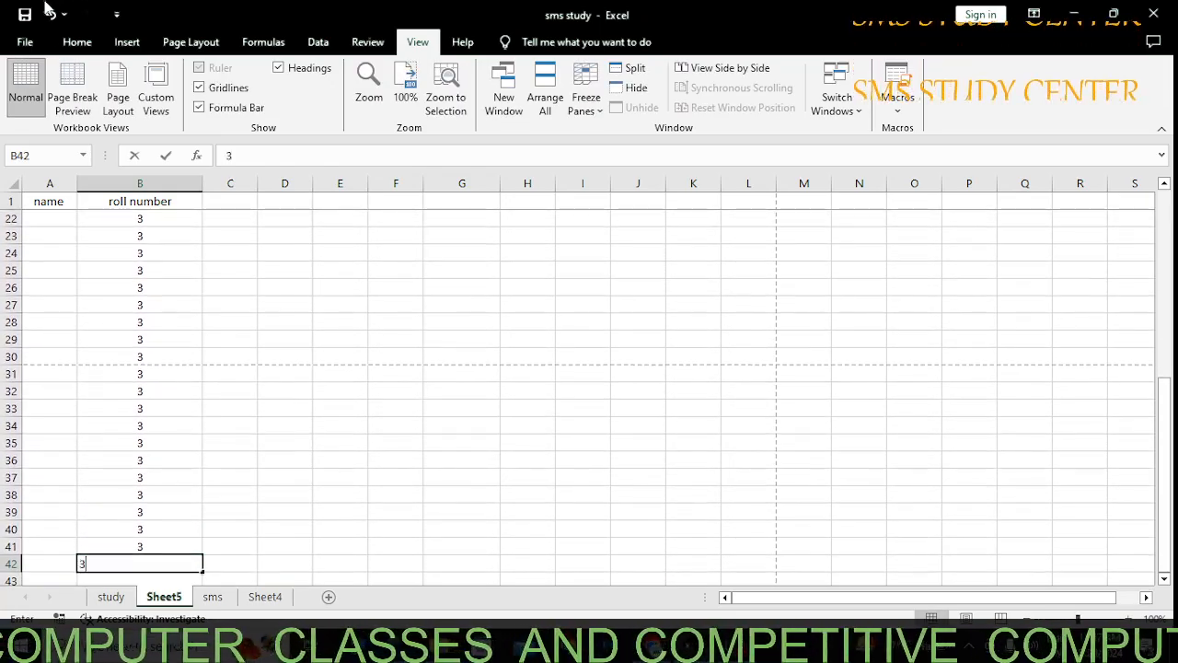
pyautogui.write(' 3 3 3 3 3 3 3 ')
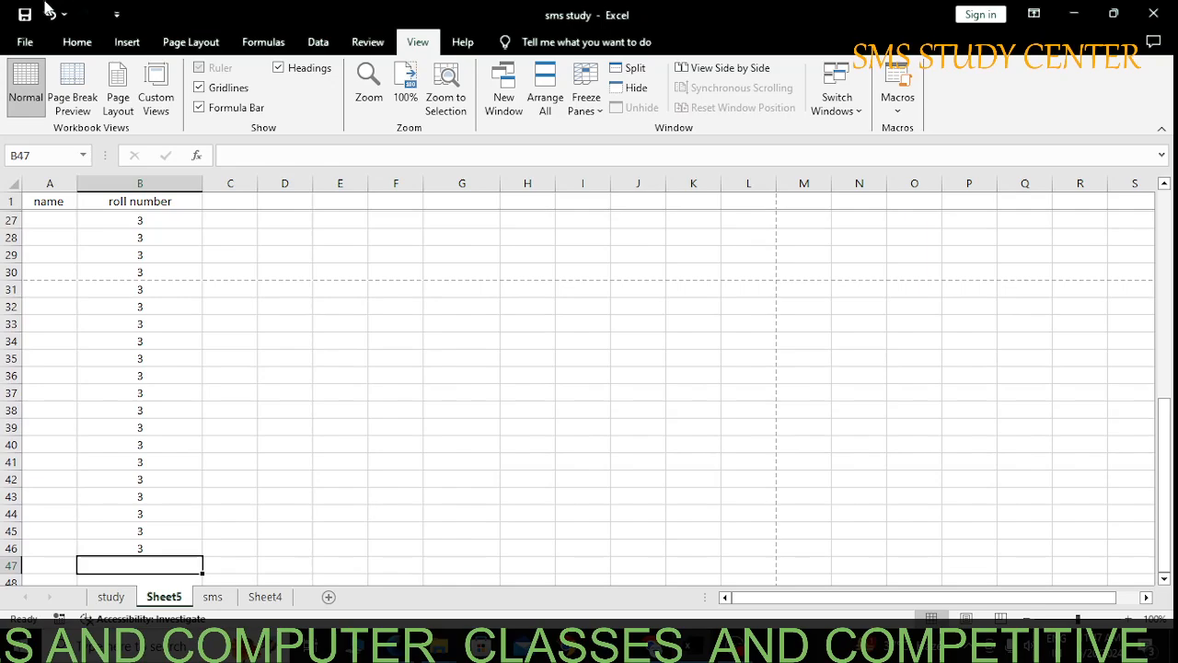
pyautogui.write('3')
pyautogui.press('Return')
pyautogui.write('3')
pyautogui.press('Return')
pyautogui.write('3')
pyautogui.press('Return')
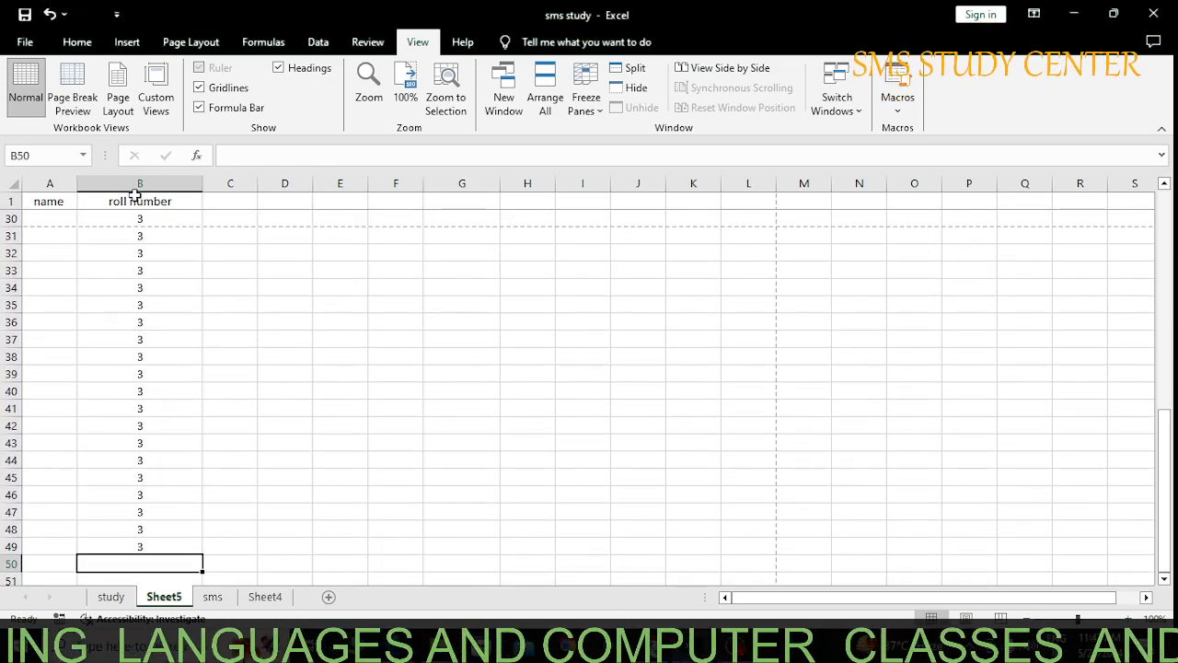
# Unfreeze the panes so the name and roll number header row scrolls with the rest of the worksheet.
pyautogui.moveTo(47, 201); pyautogui.dragTo(153, 213)
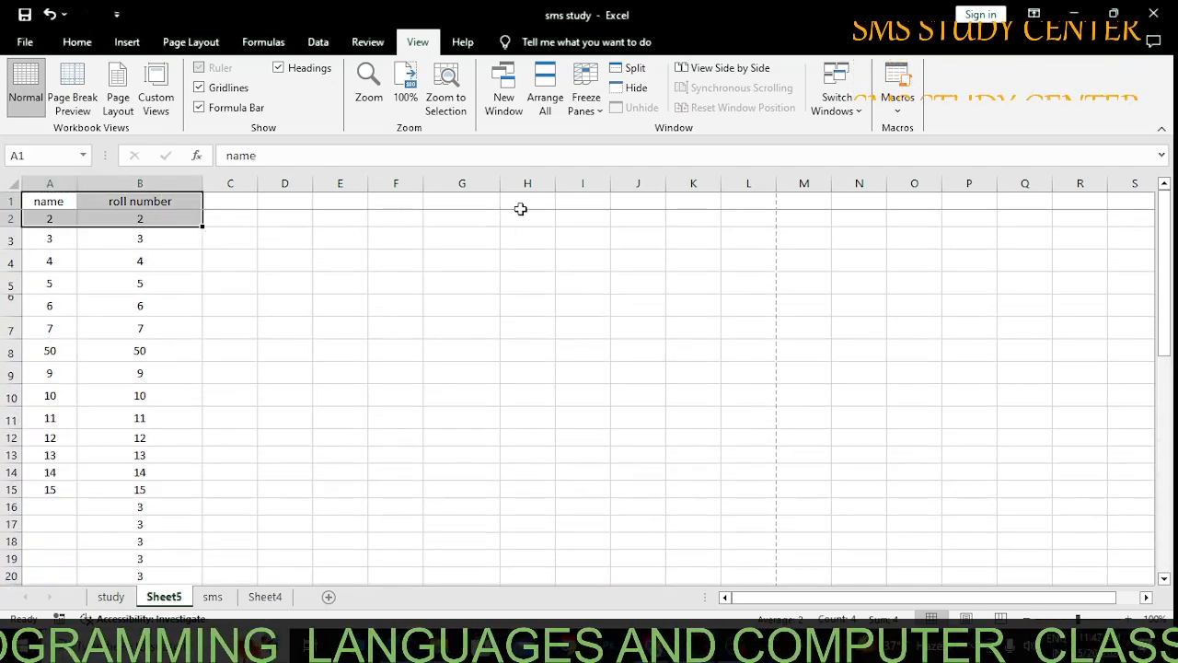
pyautogui.click(598, 111)
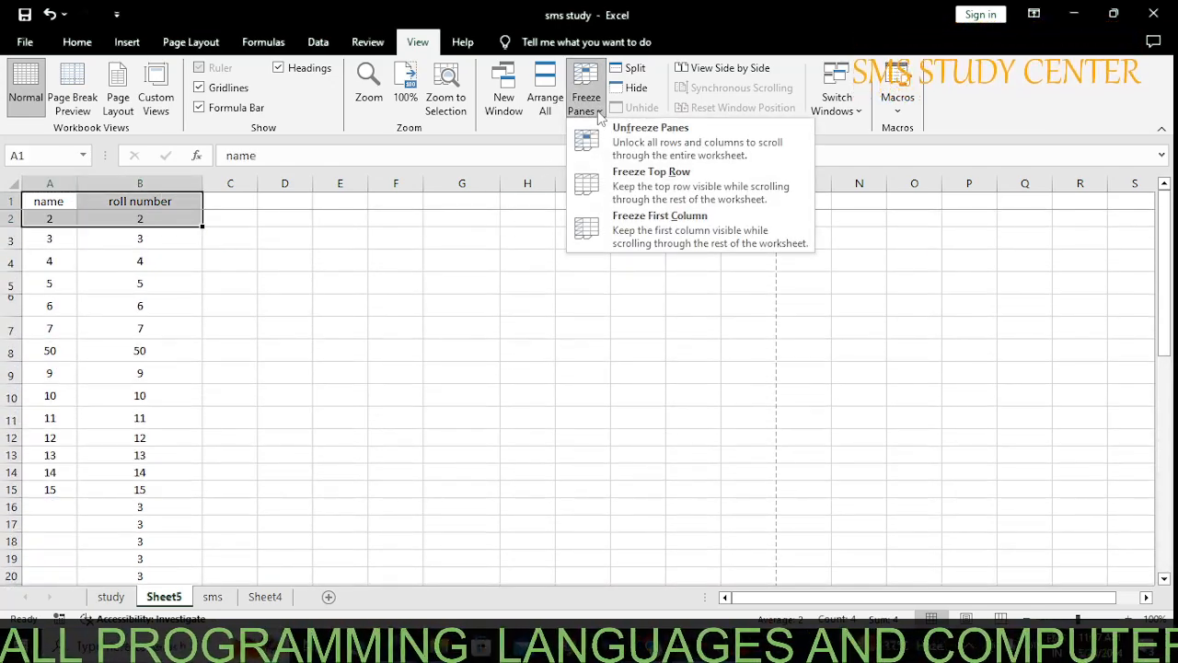
pyautogui.click(626, 158)
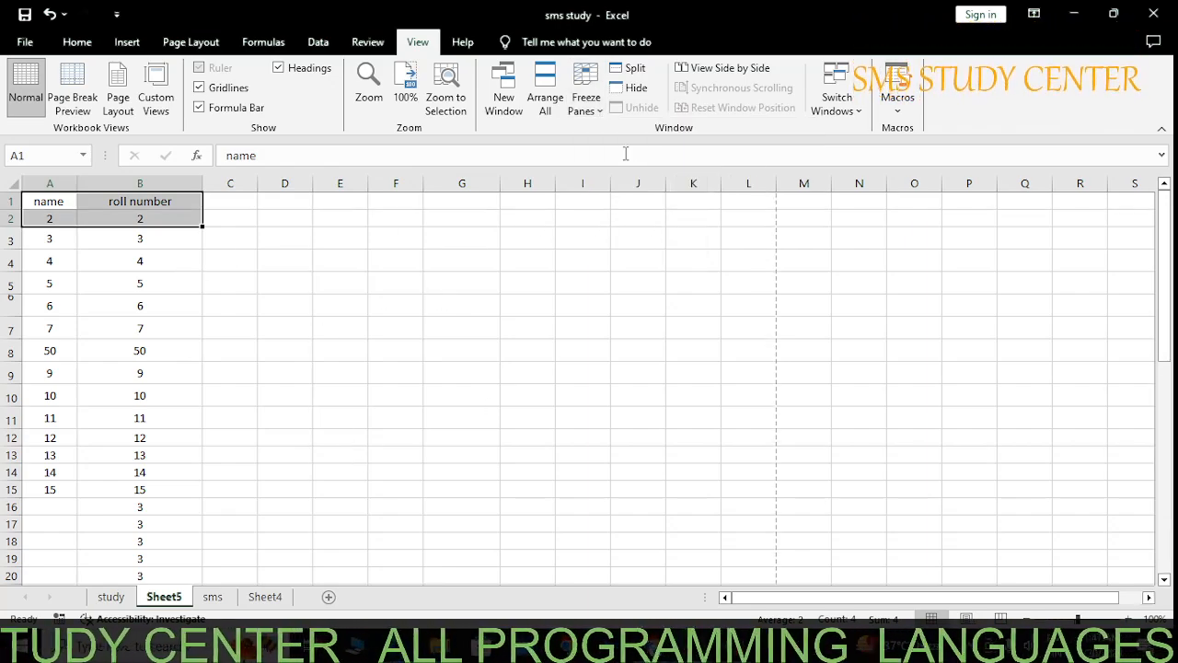
# Enter the number 3 in each cell of column B from B15 down to B27, overwriting the existing entries.
pyautogui.click(153, 496)
pyautogui.write('3')
pyautogui.press('Return')
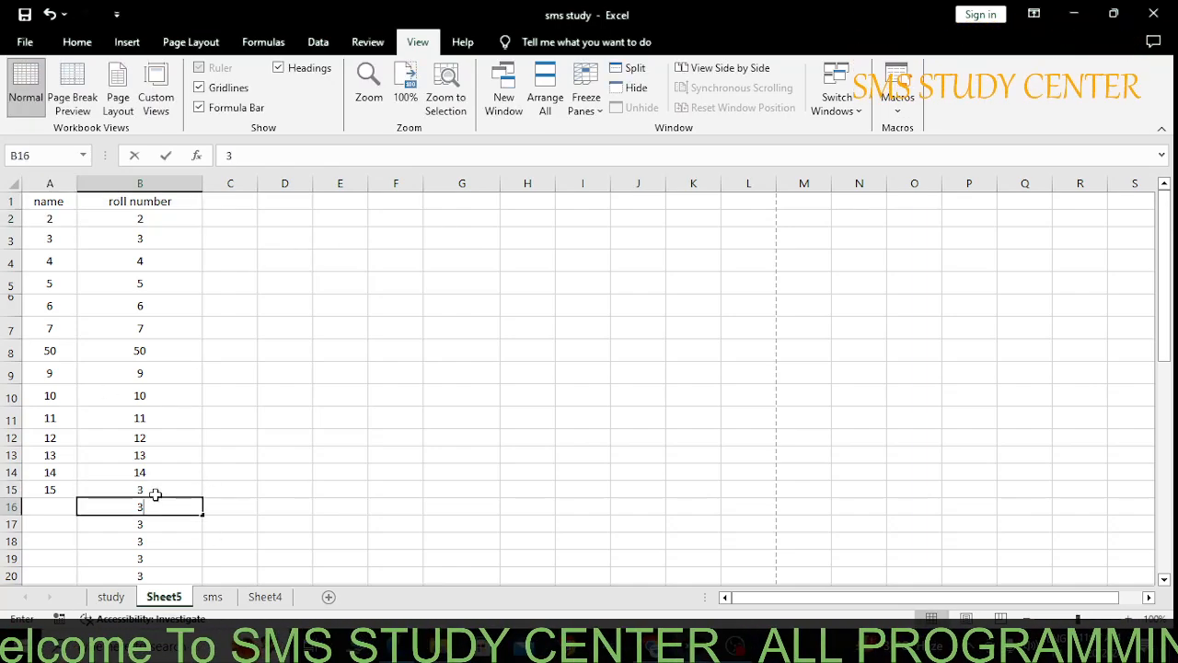
pyautogui.write('3')
pyautogui.press('Return')
pyautogui.press('Return')
pyautogui.write('3')
pyautogui.press('Return')
pyautogui.write('3')
pyautogui.press('Return')
pyautogui.press('Return')
pyautogui.press('Return')
pyautogui.press('Return')
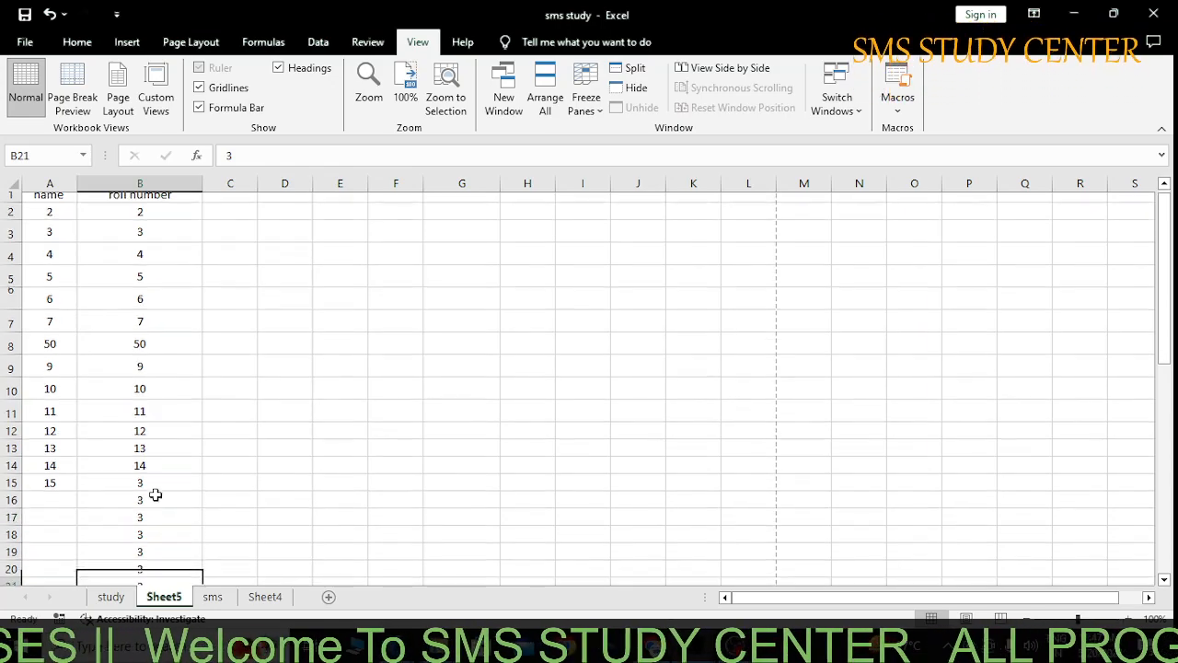
pyautogui.press('Return')
pyautogui.press('Return')
pyautogui.press('Return')
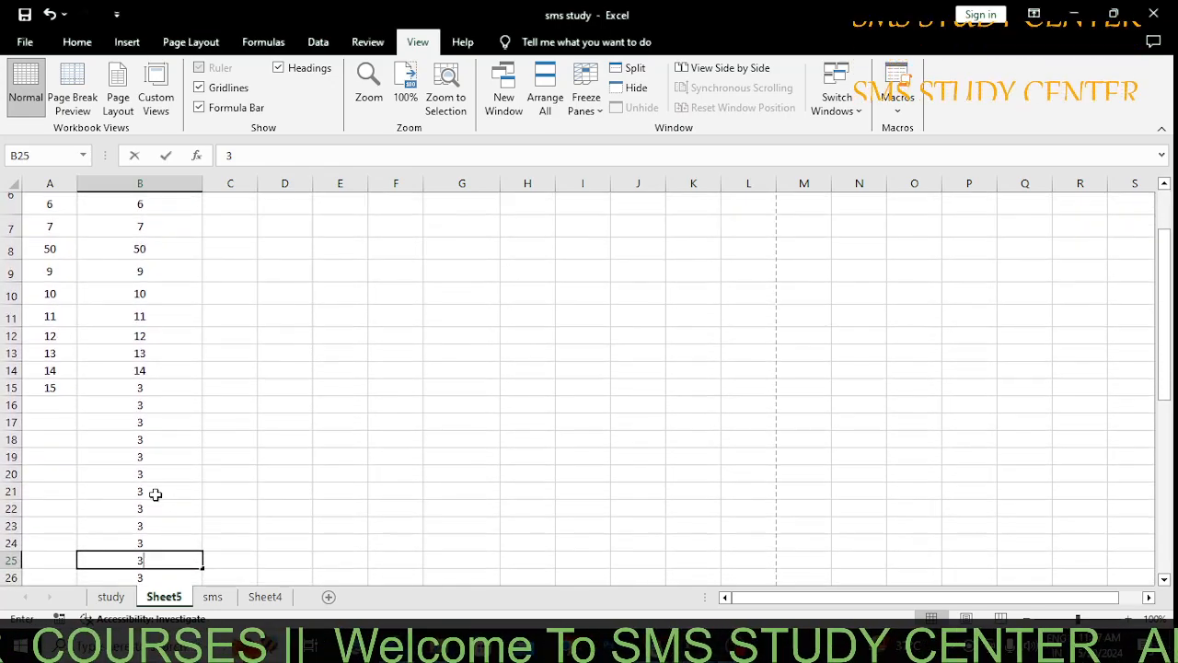
pyautogui.write('3')
pyautogui.press('Return')
pyautogui.write('3')
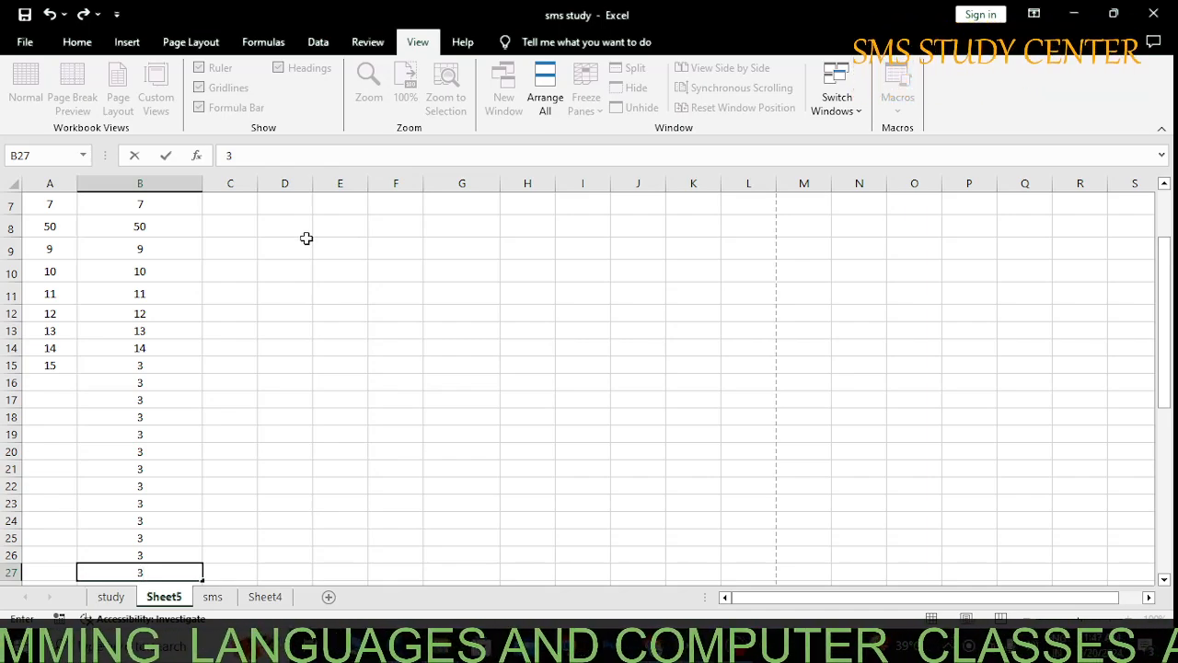
pyautogui.click(369, 42)
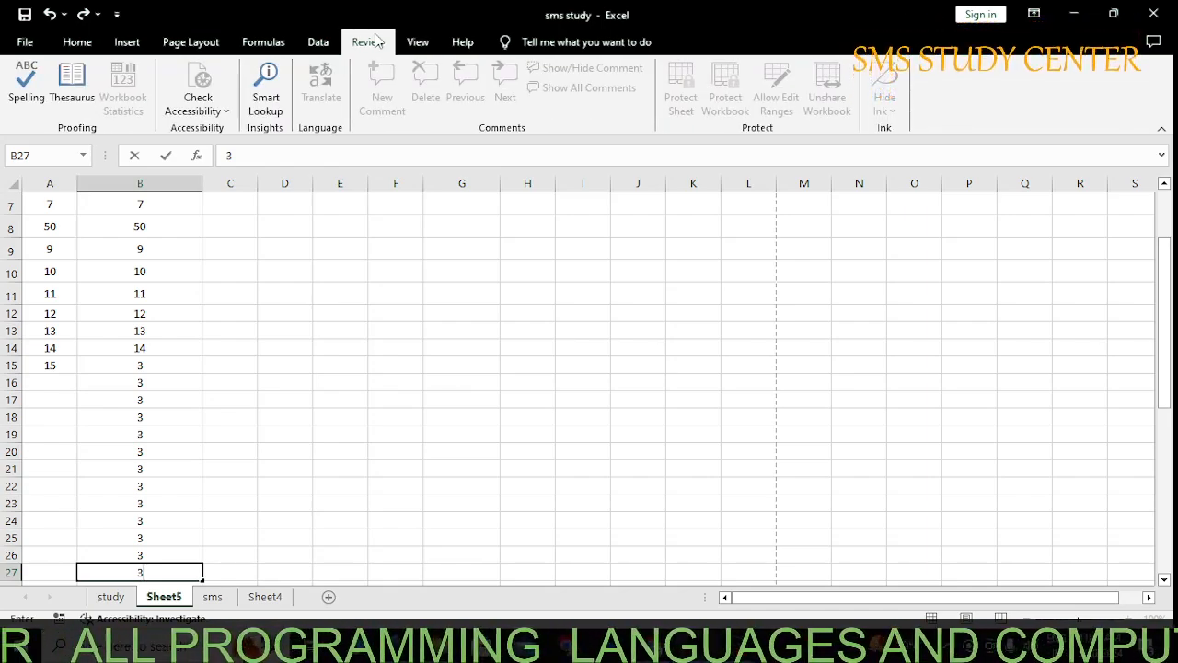
pyautogui.click(77, 43)
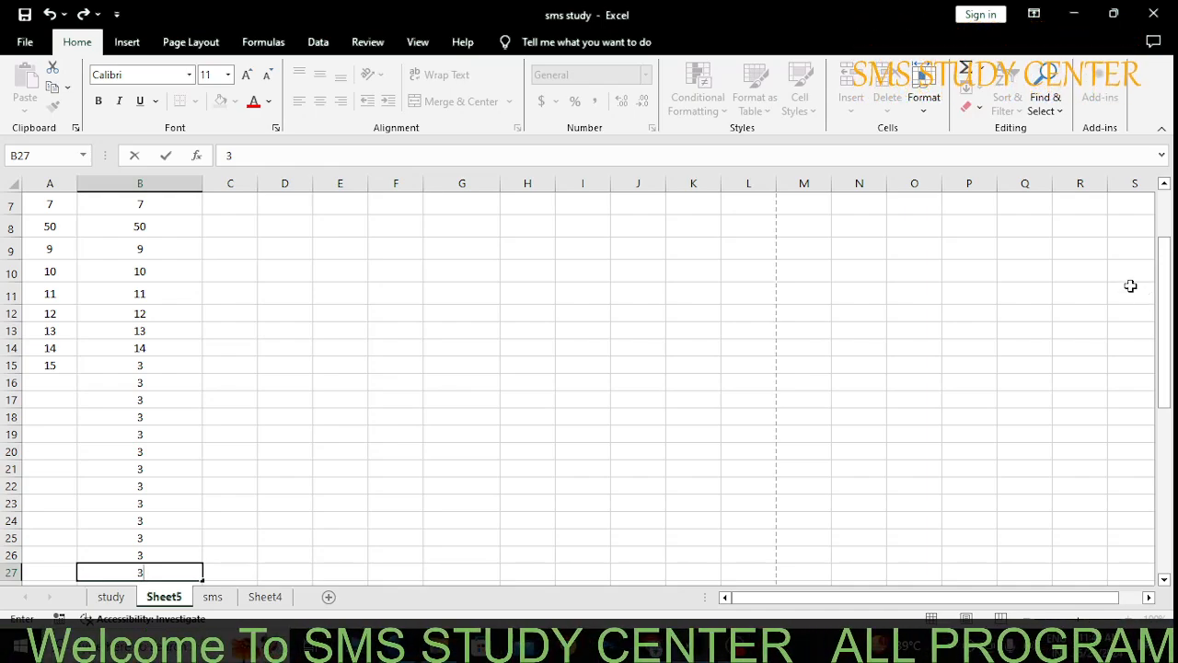
pyautogui.click(245, 313)
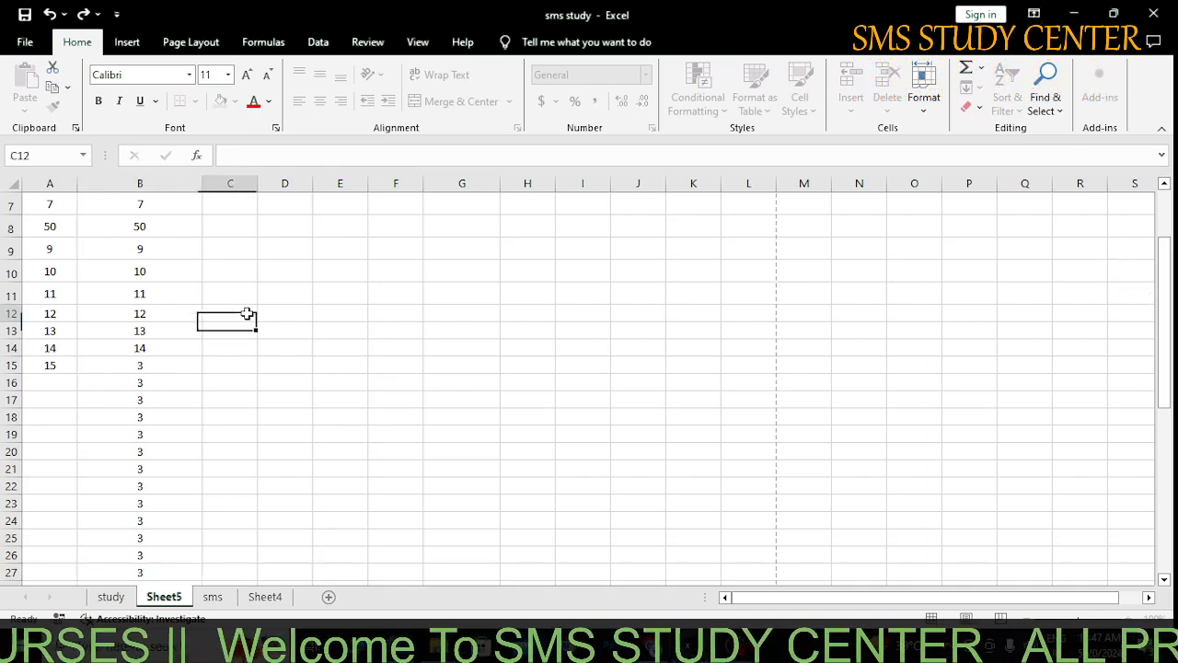
# From cell C10, try to select all cells on the sheet that contain comments.
pyautogui.click(206, 278)
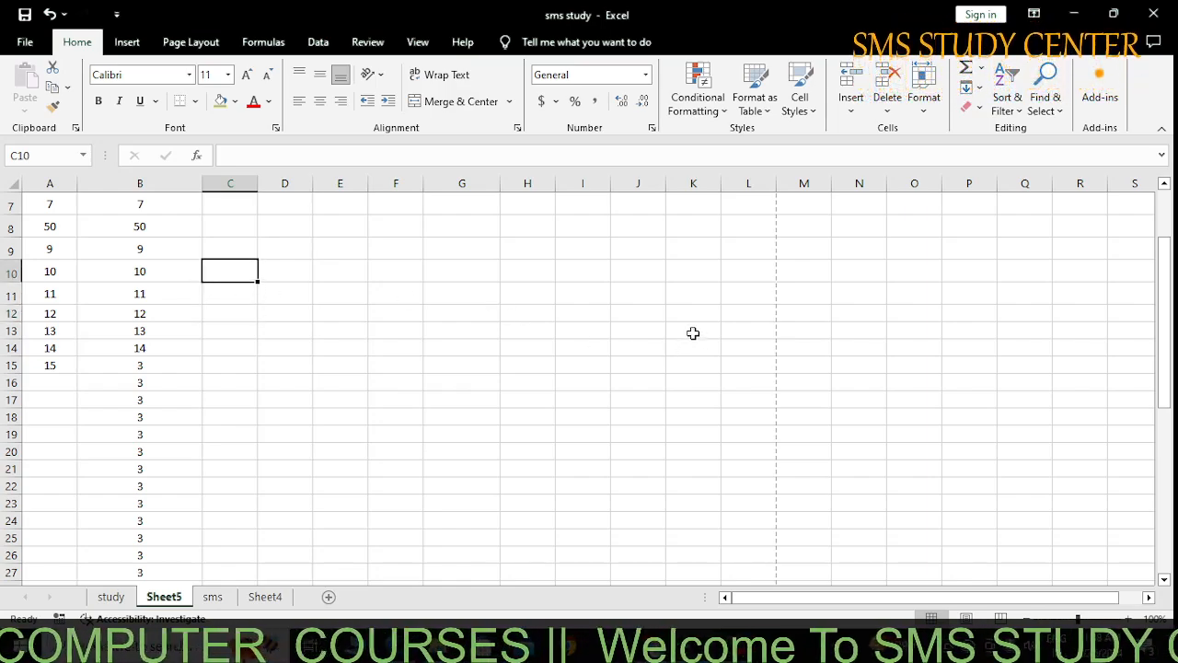
pyautogui.click(1059, 117)
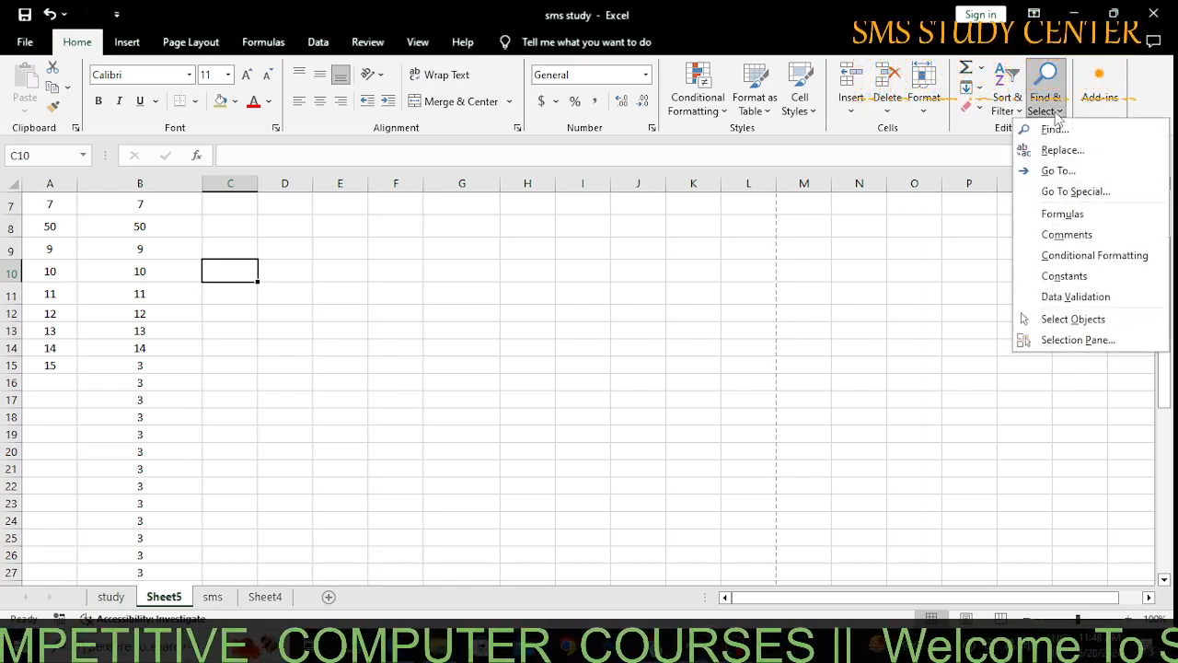
pyautogui.click(1066, 235)
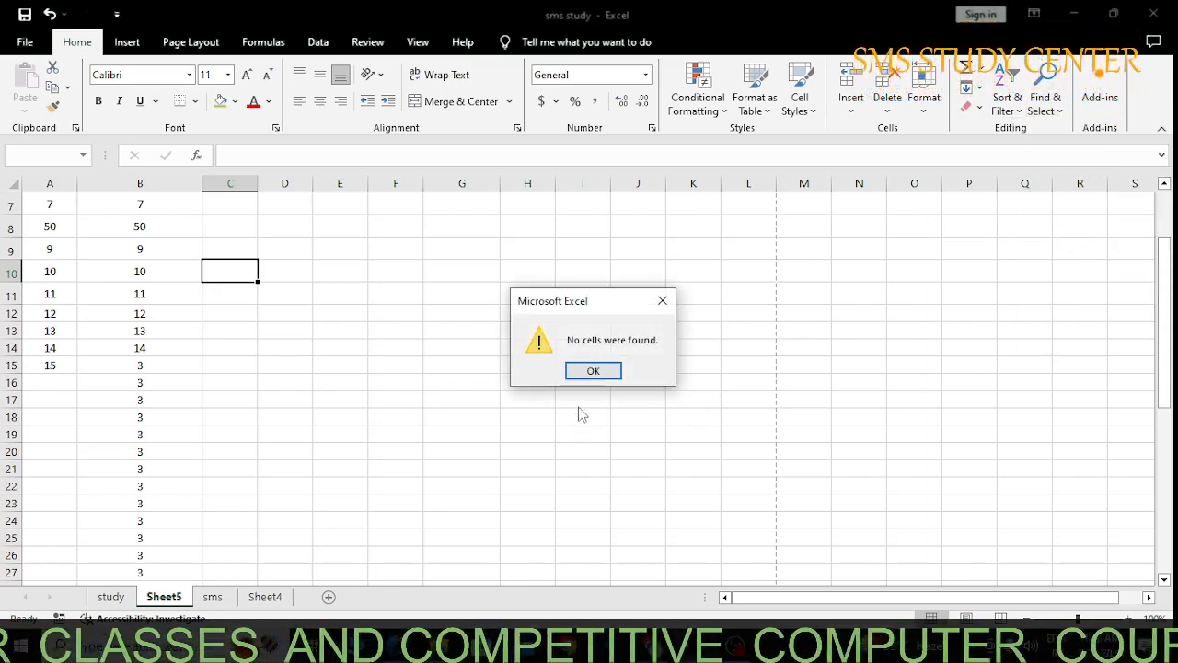
pyautogui.click(594, 371)
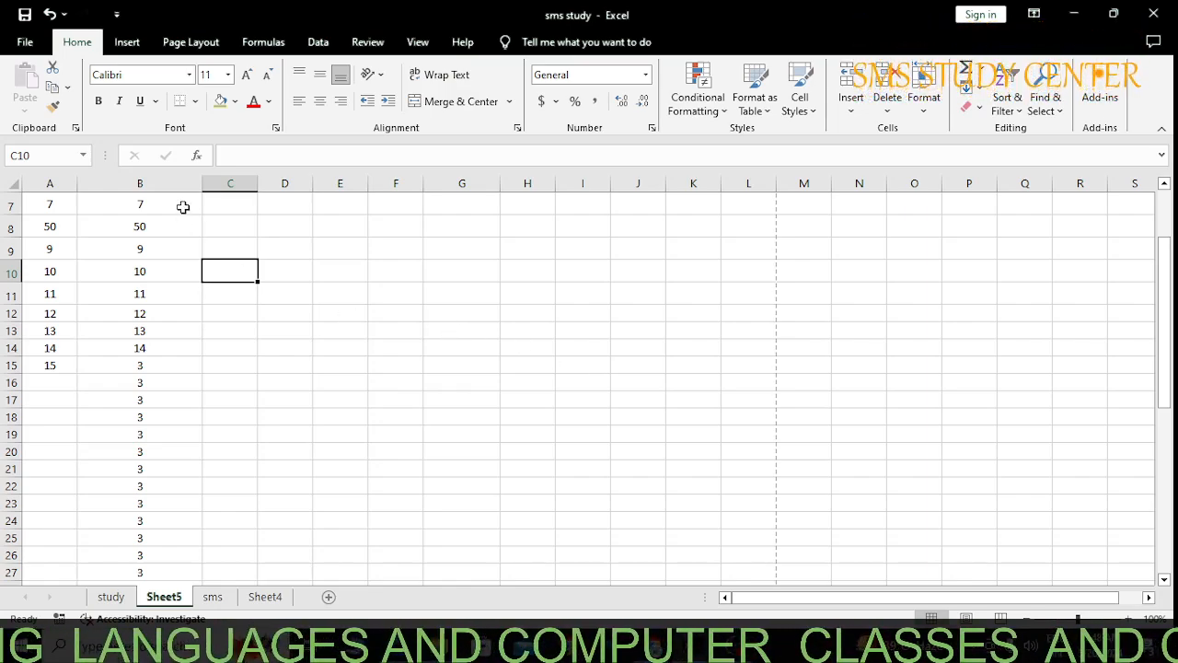
# Add a comment to cell C10 reading "this is my first class and I love to seen this video and please subsribe and like the video".
pyautogui.click(128, 46)
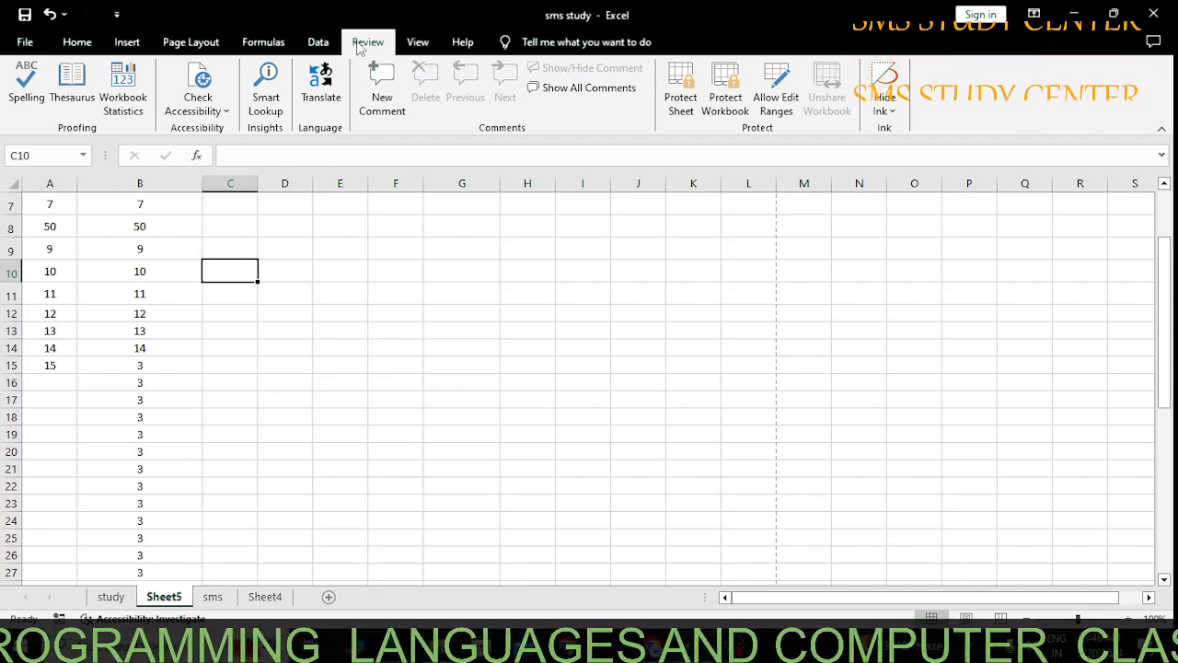
pyautogui.click(383, 102)
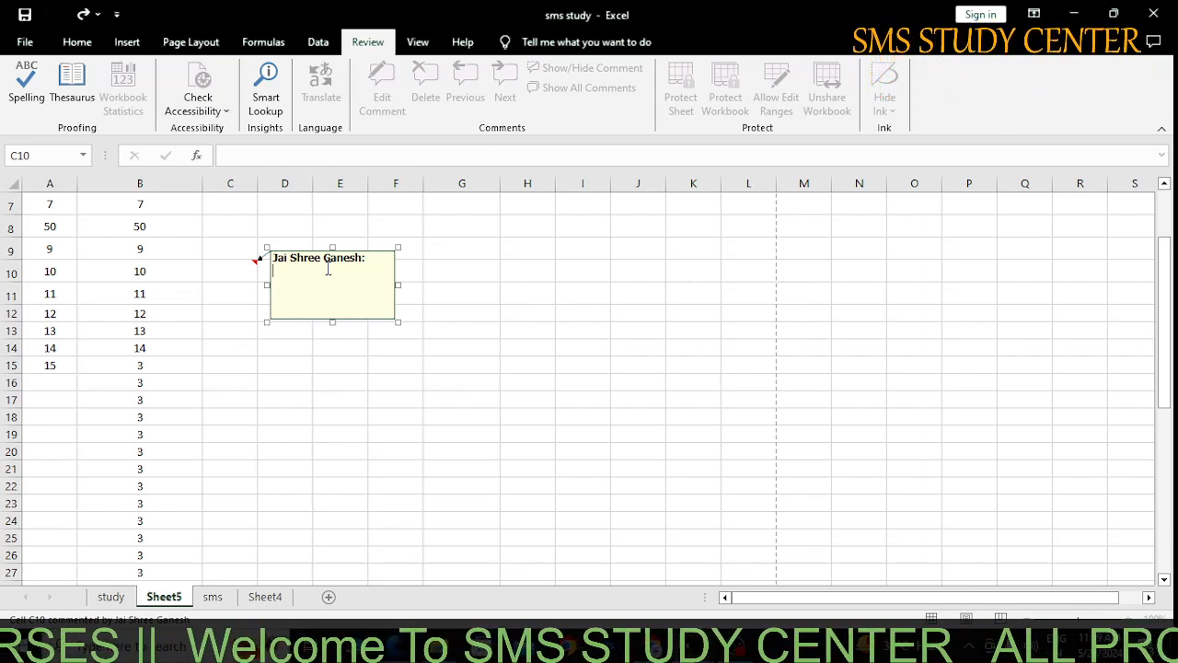
pyautogui.write('thi')
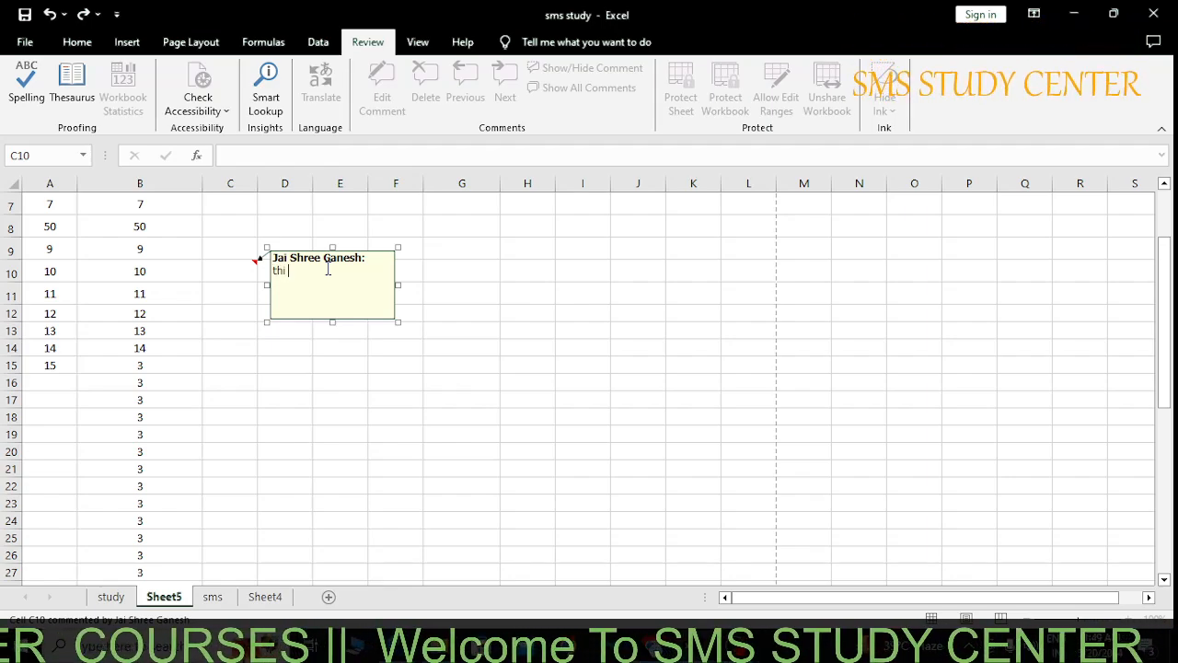
pyautogui.write('s is ')
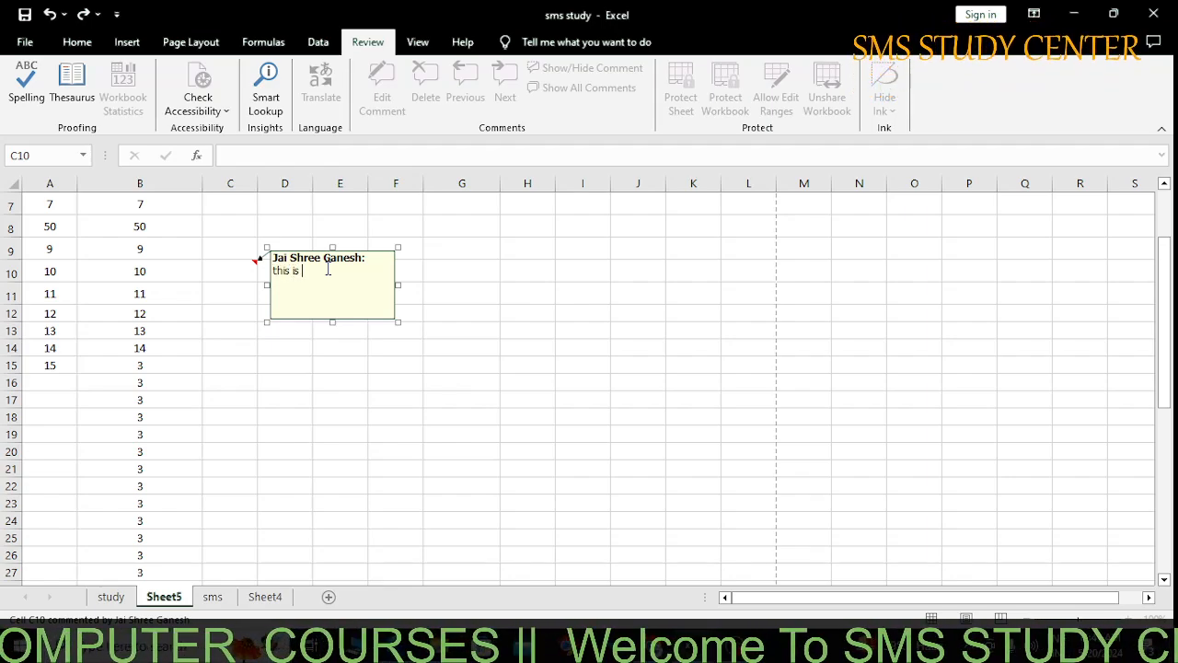
pyautogui.write('my firs')
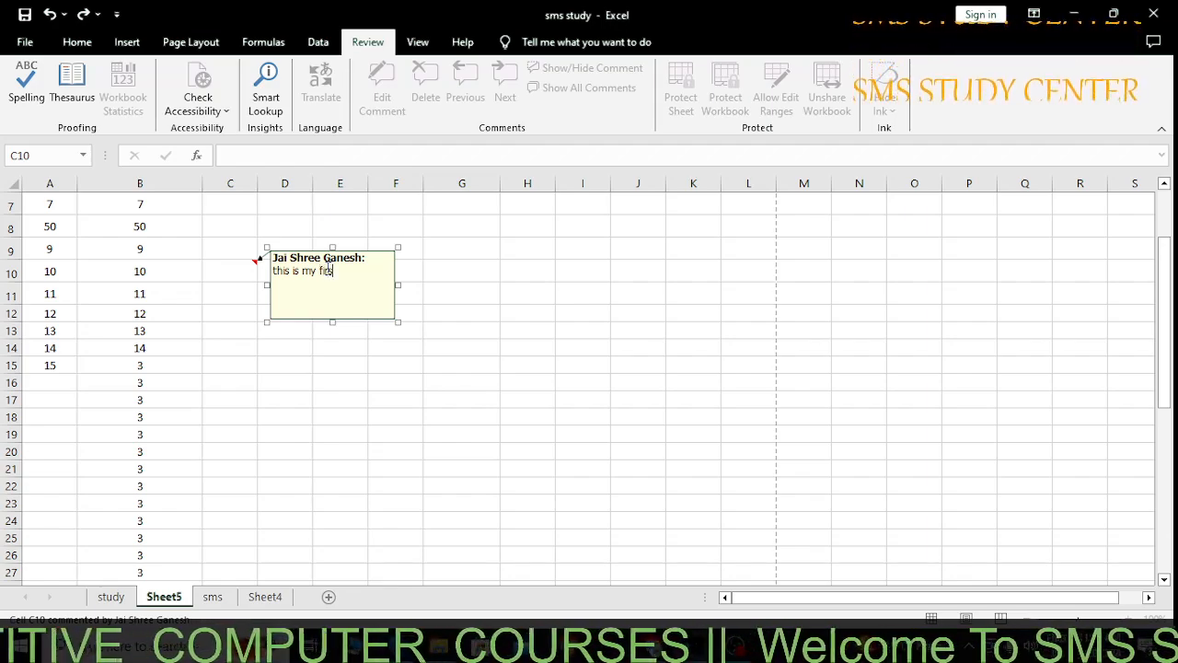
pyautogui.write('t class ')
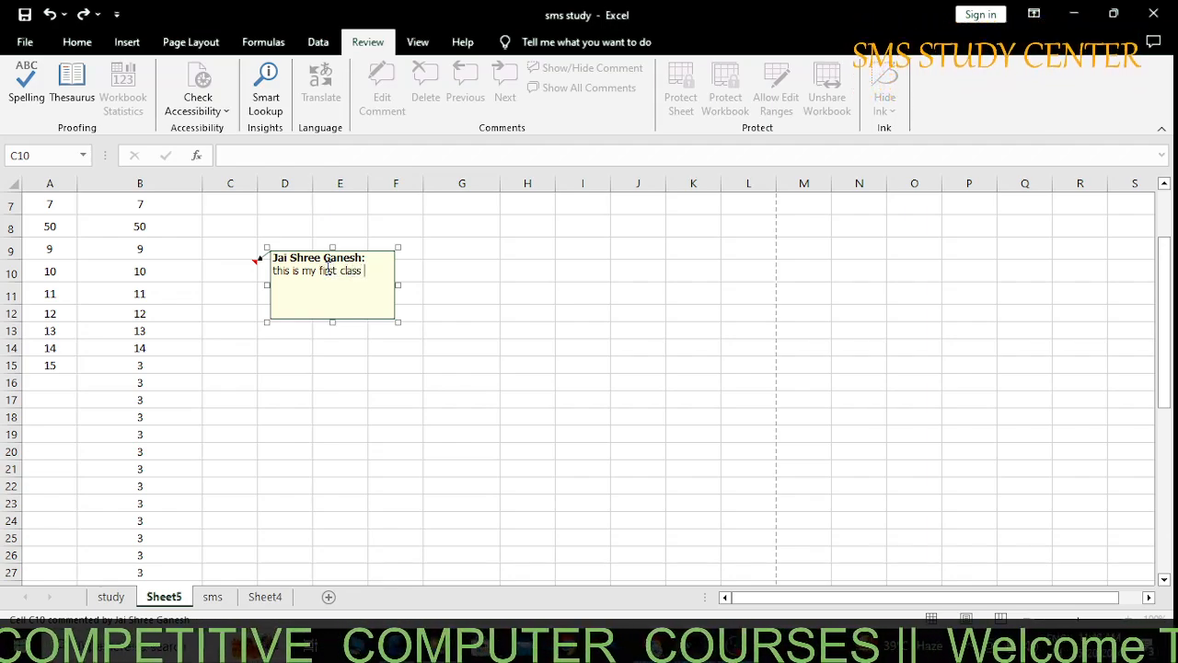
pyautogui.write('and I')
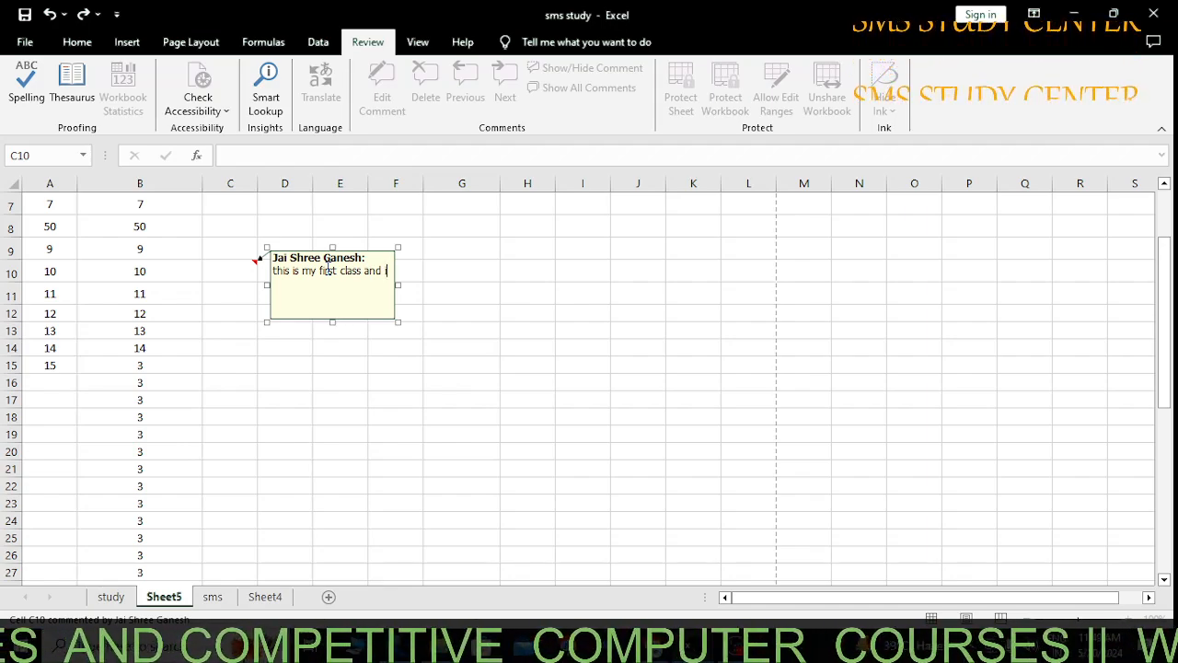
pyautogui.write(' love to ')
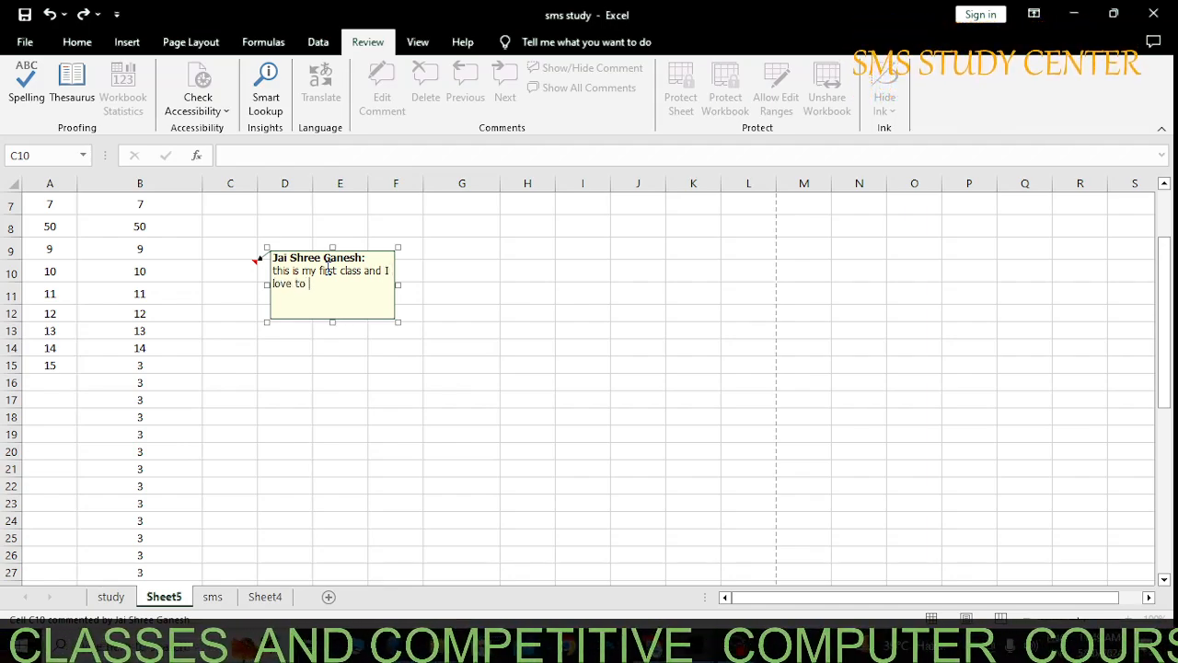
pyautogui.write('seen th')
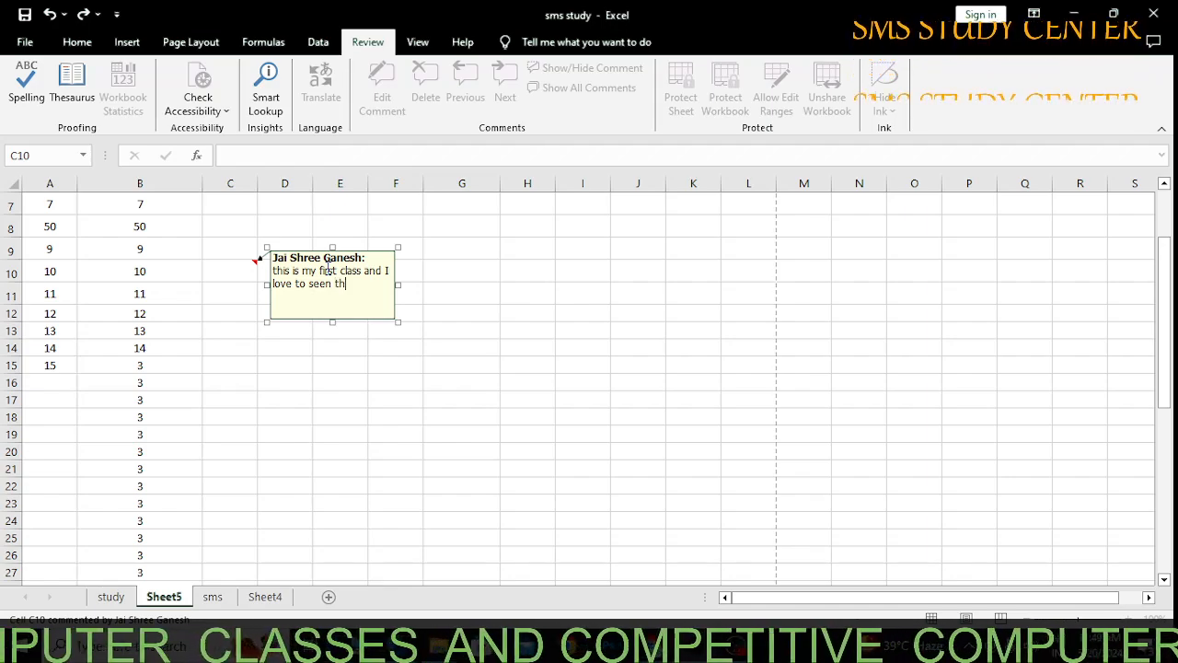
pyautogui.write('is video')
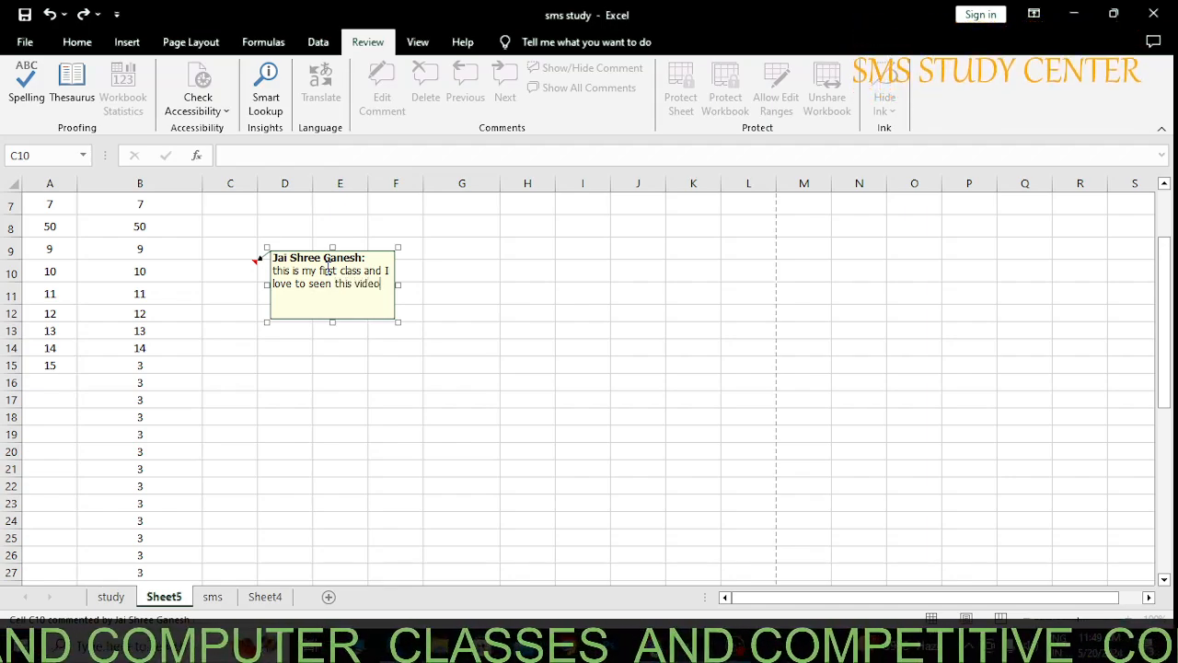
pyautogui.write(' and ')
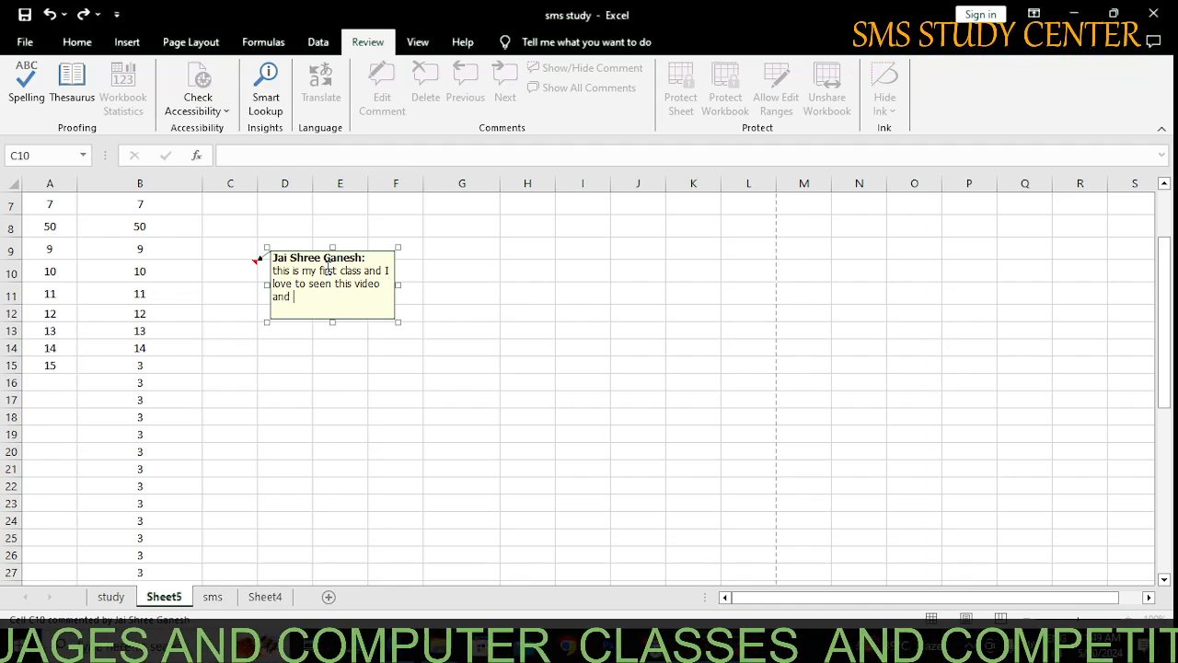
pyautogui.write('plesas')
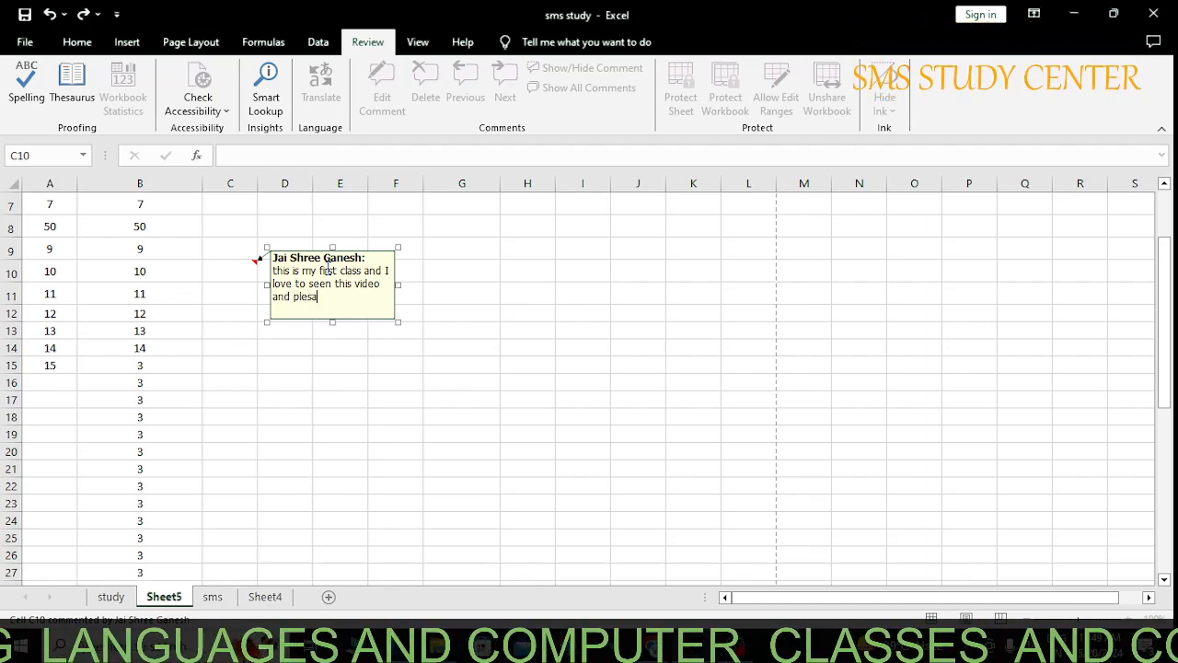
pyautogui.press('BackSpace')
pyautogui.press('BackSpace')
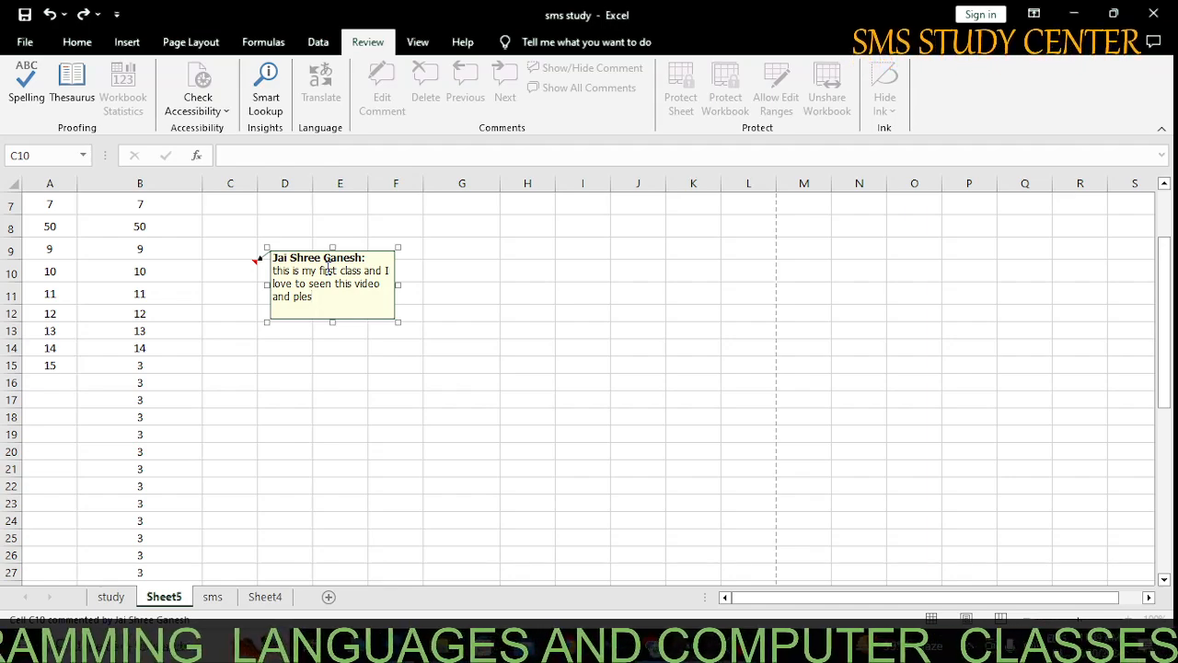
pyautogui.press('BackSpace')
pyautogui.write('ase ')
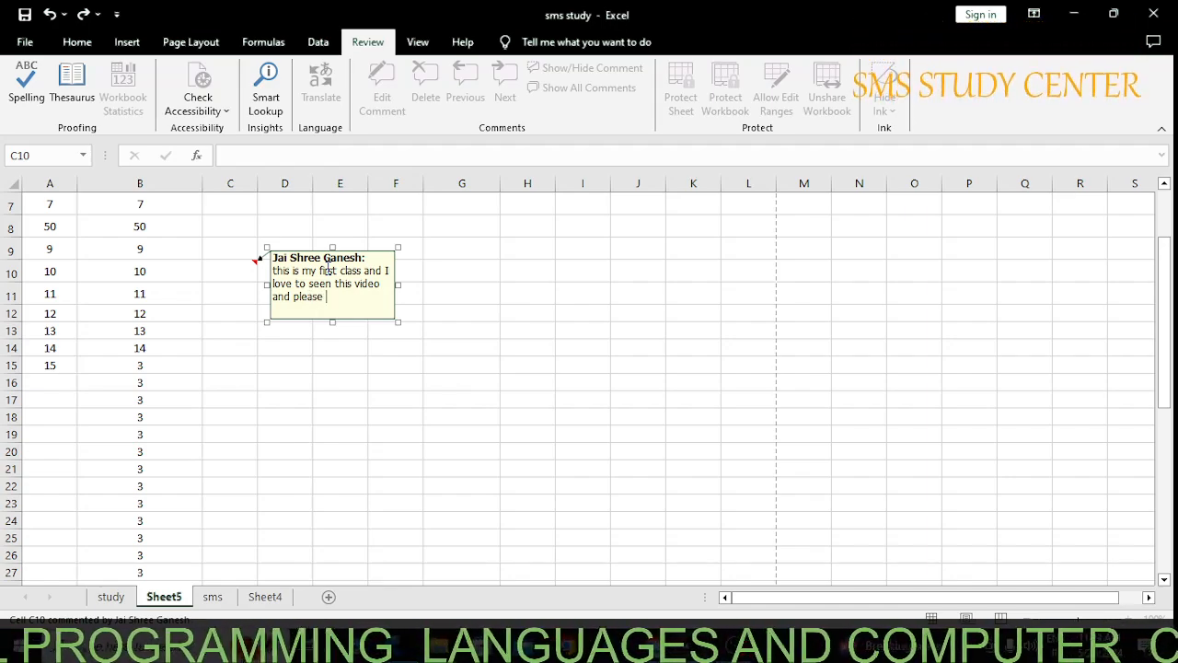
pyautogui.write('subs')
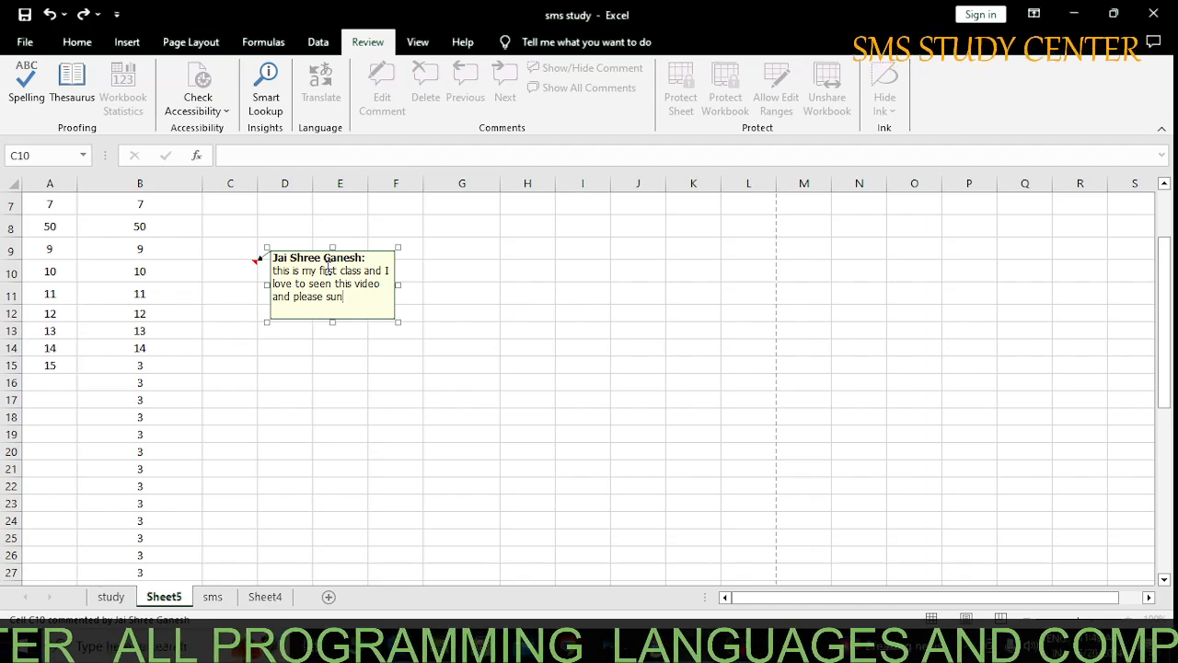
pyautogui.press('BackSpace')
pyautogui.write('bs')
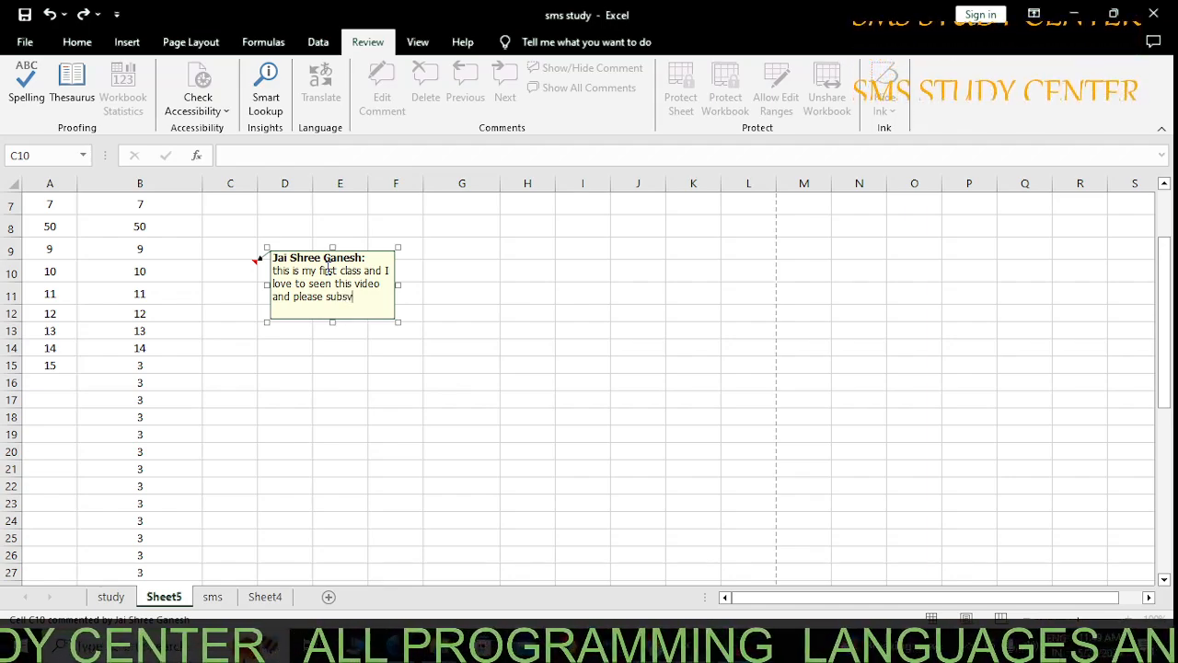
pyautogui.write('ribe and li')
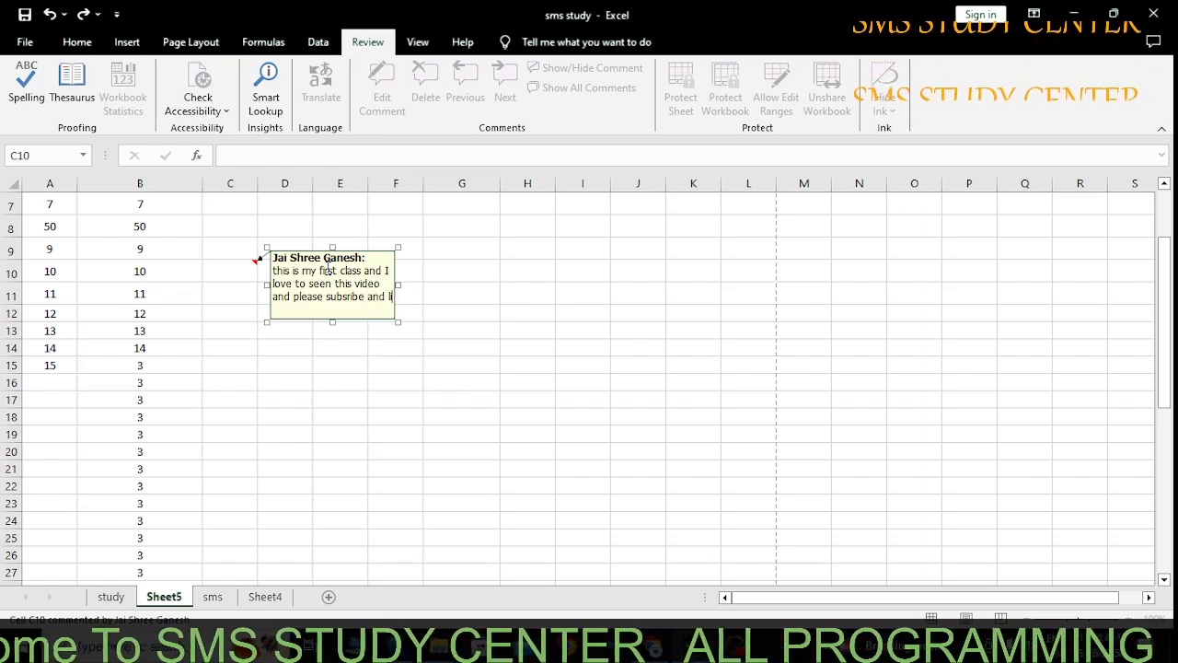
pyautogui.write('ke the ')
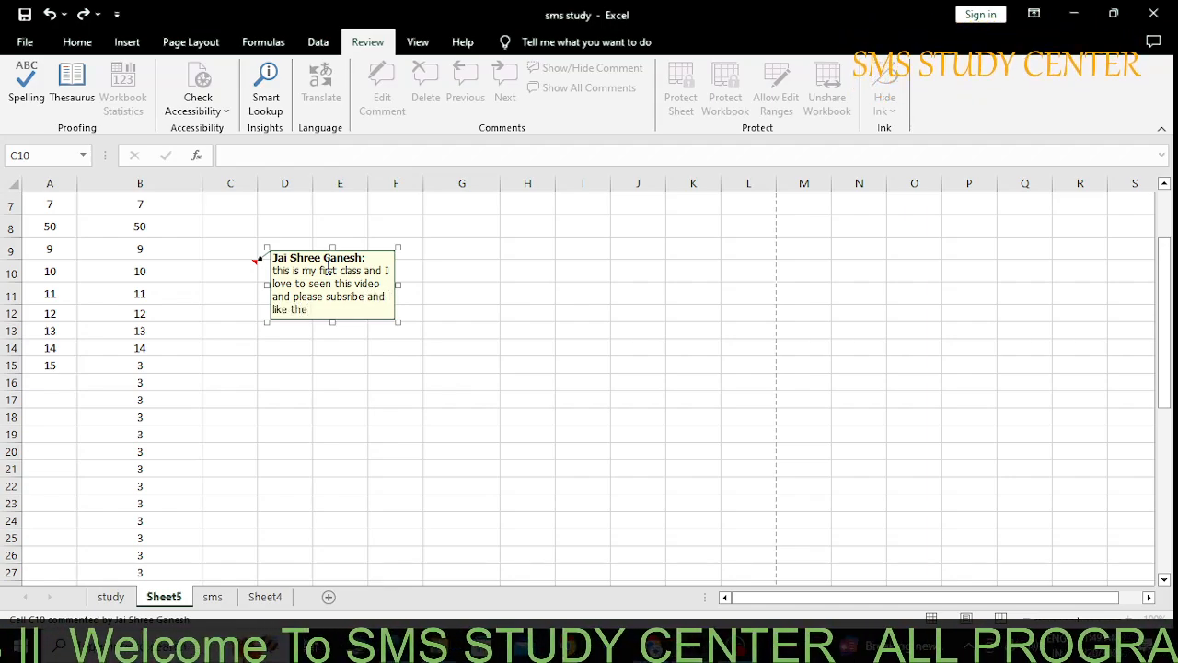
pyautogui.write('video')
pyautogui.press('Return')
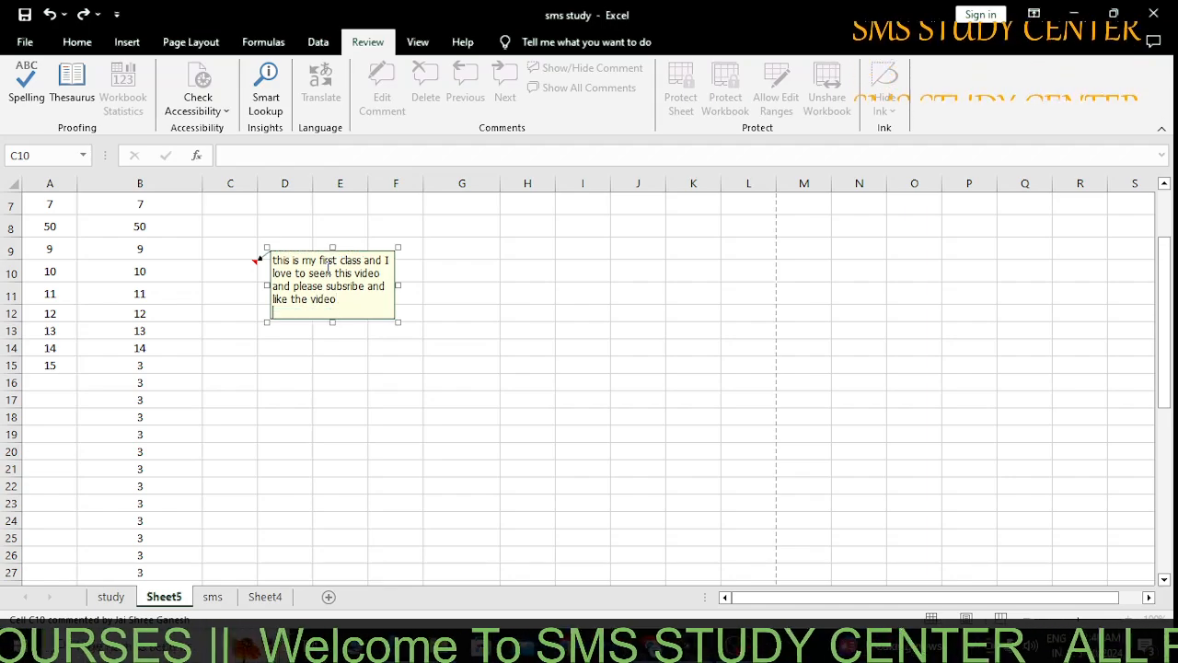
pyautogui.click(377, 366)
# Display the comment attached to cell C10, and select cell G12.
pyautogui.moveTo(230, 274)
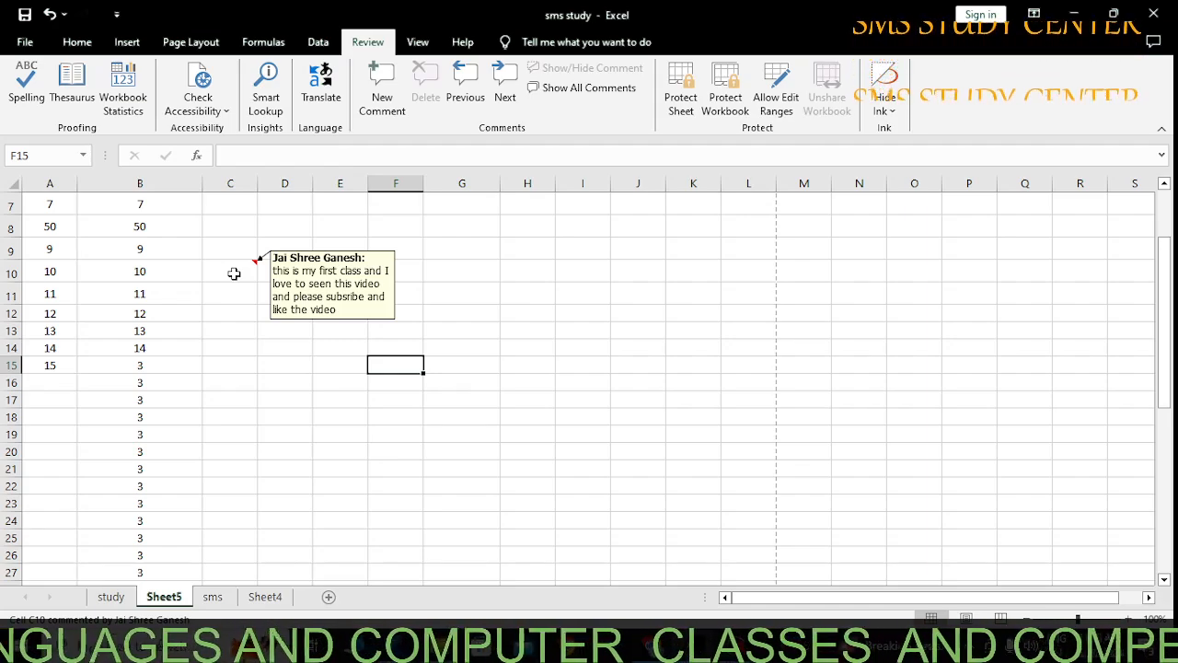
pyautogui.click(465, 315)
pyautogui.click(35, 44)
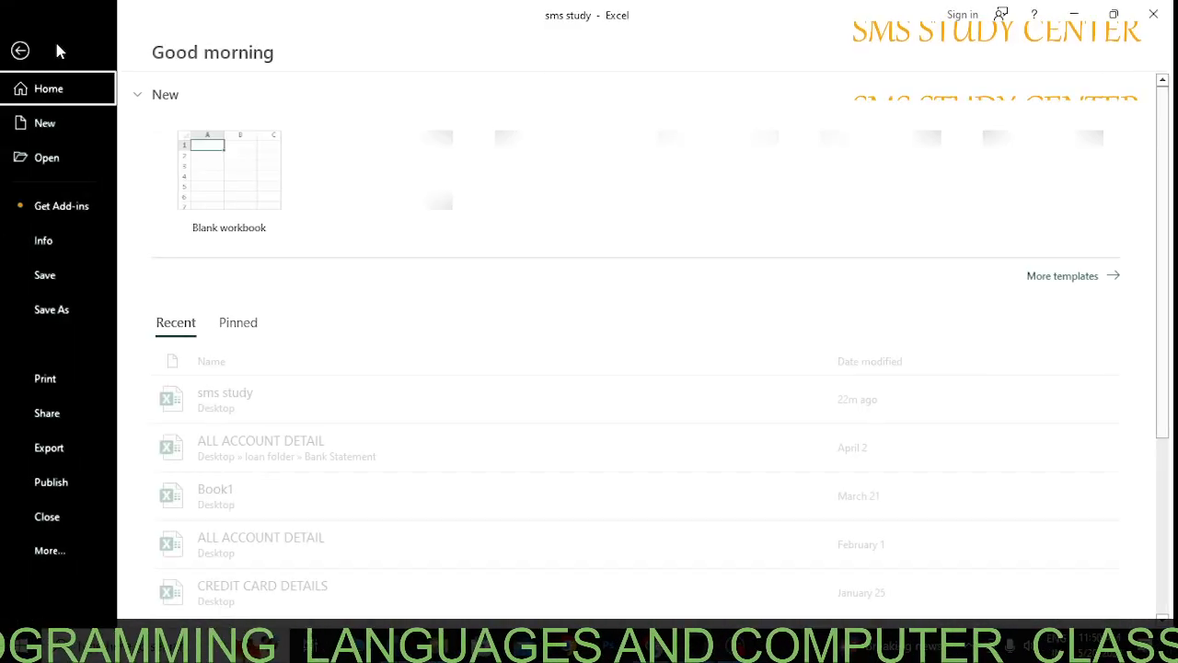
pyautogui.press('Escape')
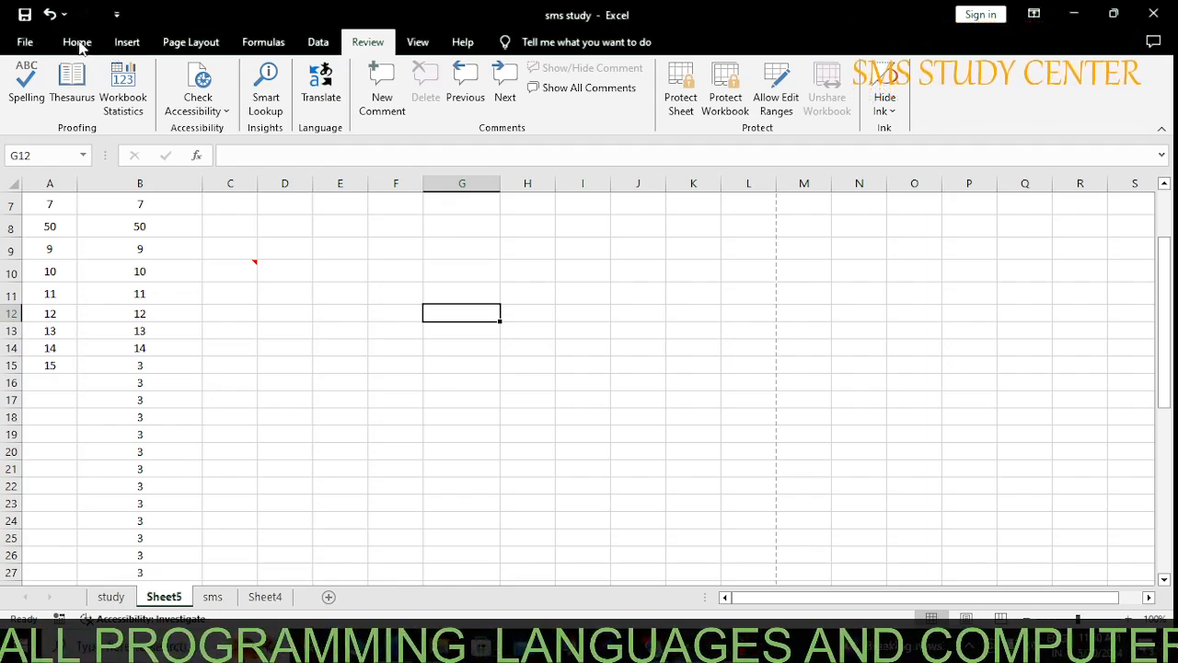
pyautogui.click(78, 42)
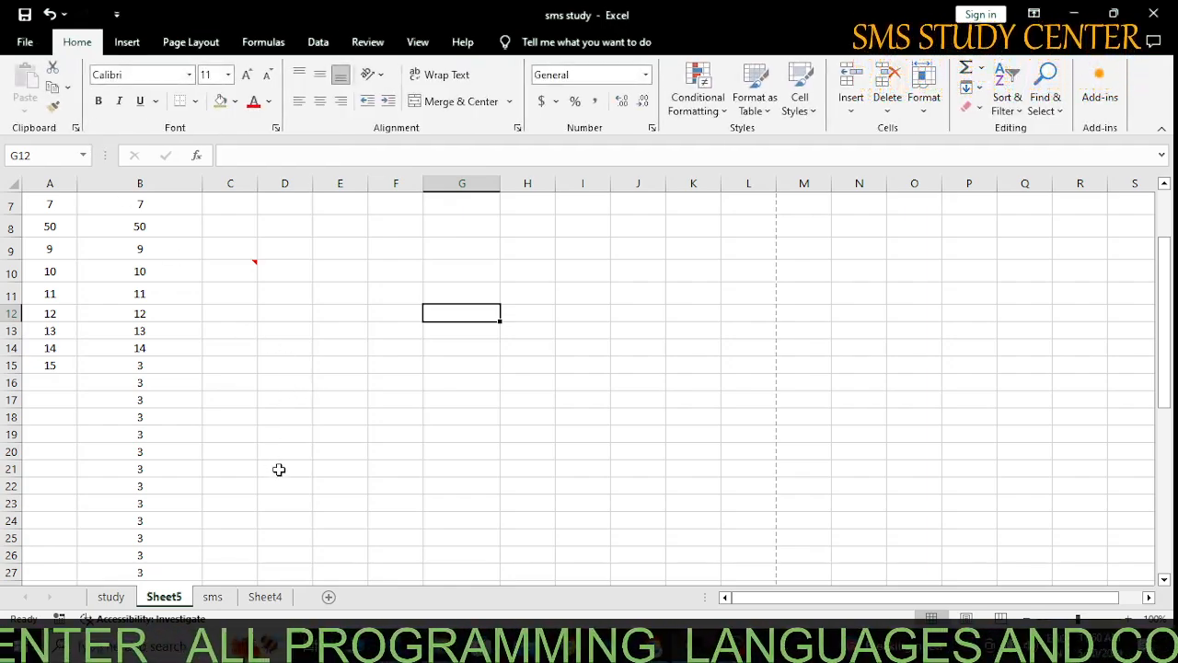